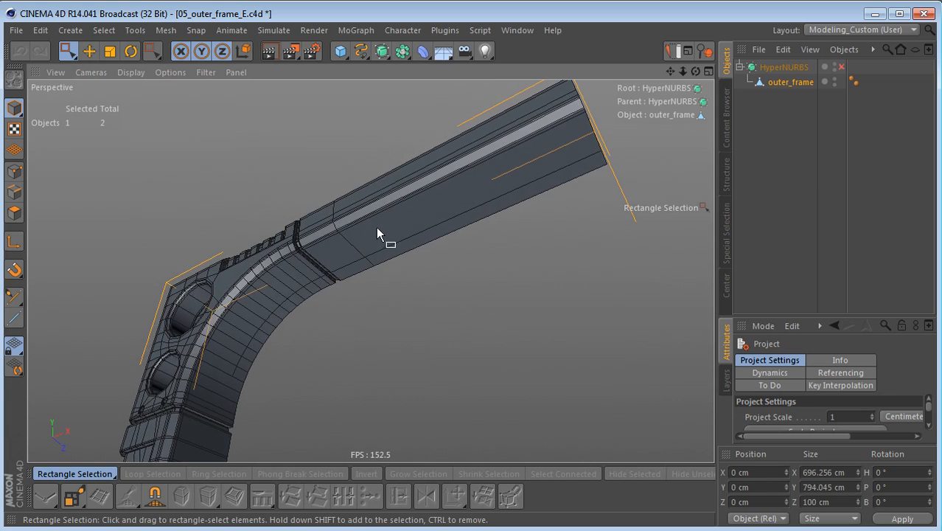
Step: In edge mode, select the lengthwise edge loop along the inner curve and underside of the arm, and dissolve it
{"action": "mouse_move", "coordinate": [318, 294]}
{"action": "left_mouse_down", "text": "alt"}
{"action": "mouse_move", "coordinate": [332, 289]}
{"action": "mouse_move", "coordinate": [321, 304]}
{"action": "left_mouse_up", "text": "alt"}
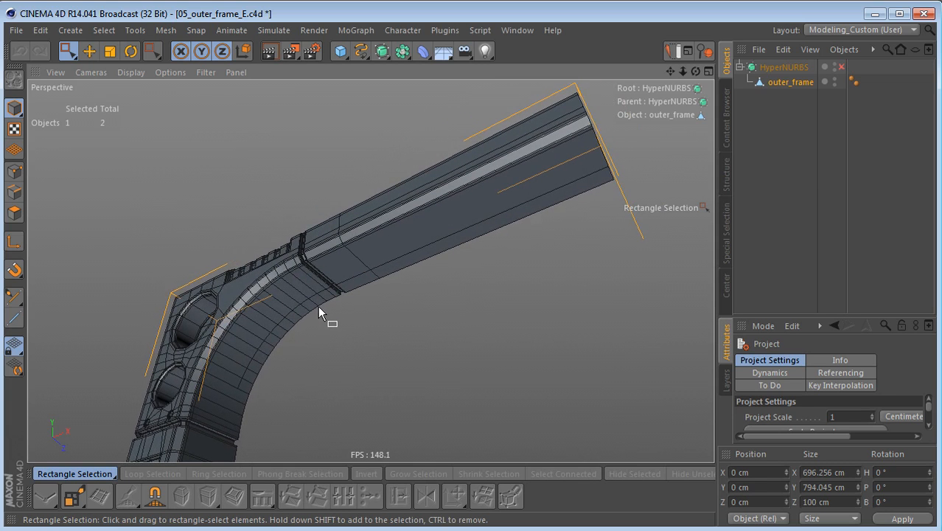
{"action": "key", "text": "Return"}
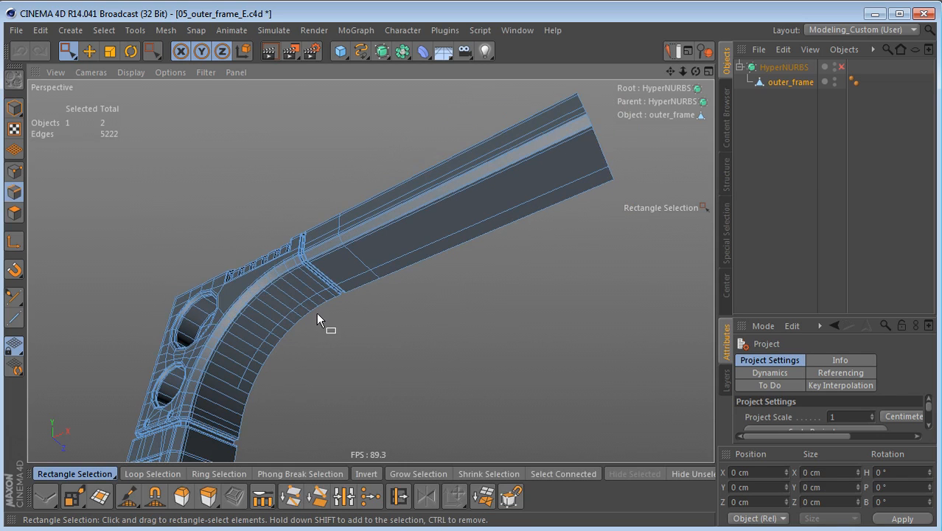
{"action": "key", "text": "e"}
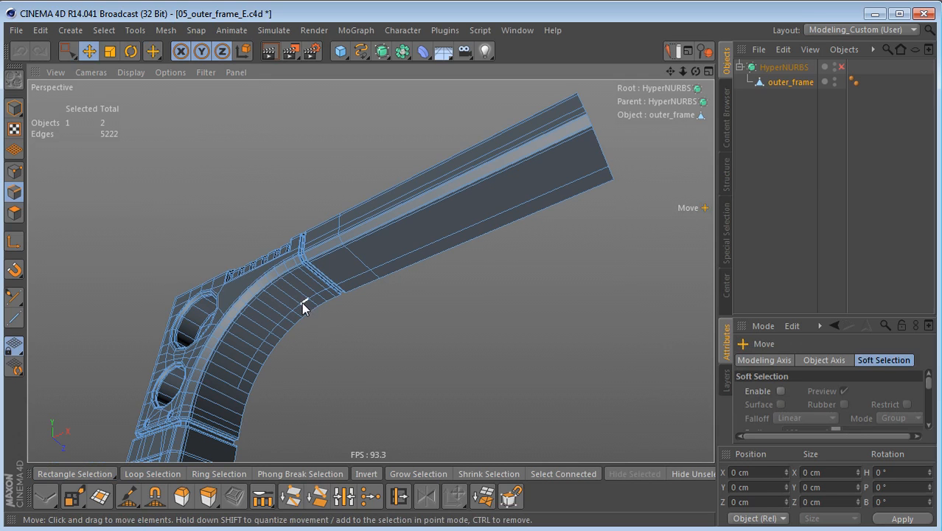
{"action": "double_click", "coordinate": [302, 302]}
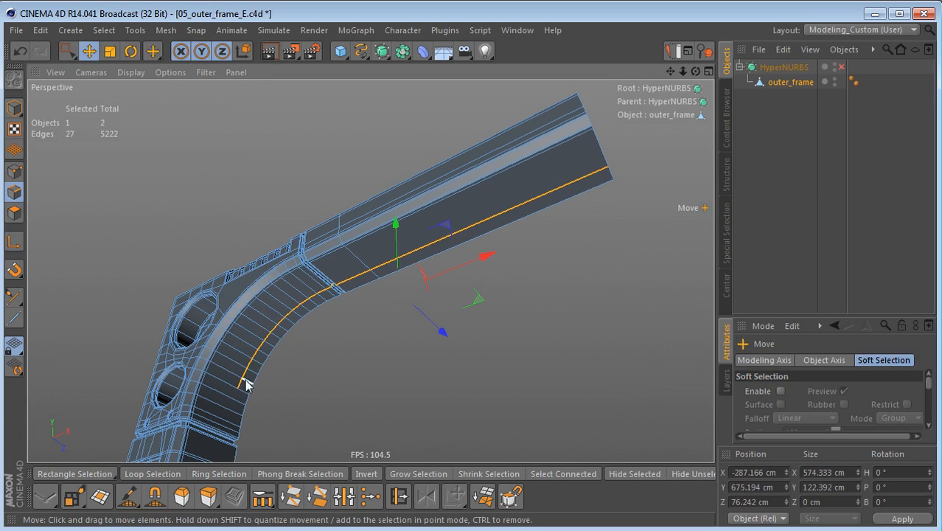
{"action": "left_click", "coordinate": [298, 333]}
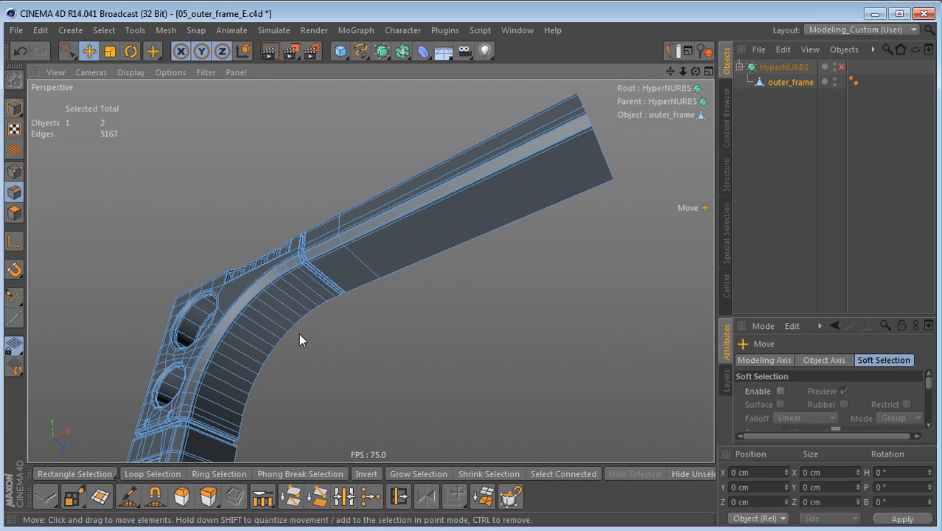
Step: Examine the recessed section with ribs and grooves along the top corner of outer_frame from several angles
{"action": "left_click_drag", "start_coordinate": [291, 242], "coordinate": [328, 251], "text": "alt"}
{"action": "scroll", "coordinate": [327, 251], "scroll_direction": "up", "scroll_amount": 3}
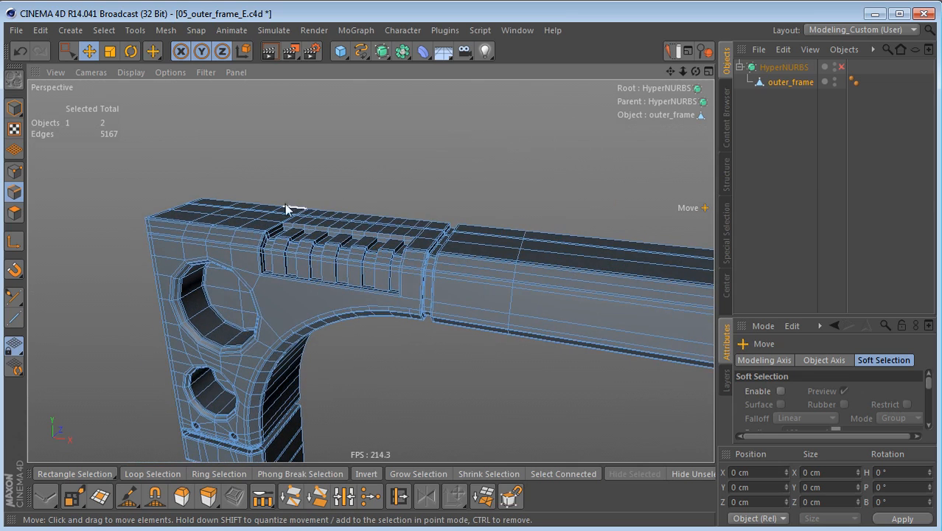
{"action": "left_click_drag", "start_coordinate": [371, 271], "coordinate": [314, 323], "text": "alt"}
{"action": "right_click_drag", "start_coordinate": [316, 306], "coordinate": [362, 312], "text": "alt"}
{"action": "mouse_move", "coordinate": [355, 322]}
{"action": "left_mouse_down", "text": "alt"}
{"action": "mouse_move", "coordinate": [352, 341]}
{"action": "mouse_move", "coordinate": [335, 322]}
{"action": "mouse_move", "coordinate": [344, 325]}
{"action": "left_mouse_up", "text": "alt"}
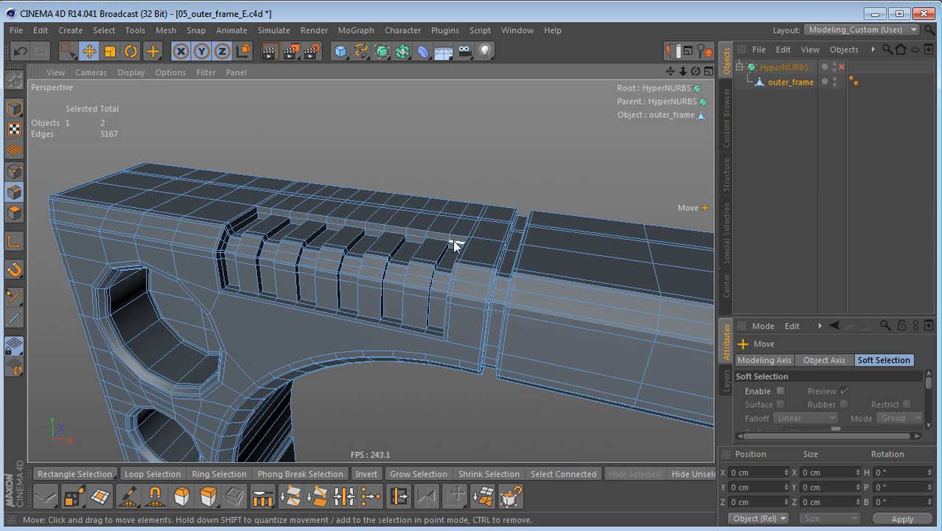
{"action": "mouse_move", "coordinate": [254, 257]}
{"action": "left_mouse_down", "text": "alt"}
{"action": "mouse_move", "coordinate": [305, 263]}
{"action": "mouse_move", "coordinate": [316, 284]}
{"action": "mouse_move", "coordinate": [305, 301]}
{"action": "mouse_move", "coordinate": [286, 262]}
{"action": "mouse_move", "coordinate": [301, 253]}
{"action": "mouse_move", "coordinate": [296, 262]}
{"action": "mouse_move", "coordinate": [285, 249]}
{"action": "left_mouse_up", "text": "alt"}
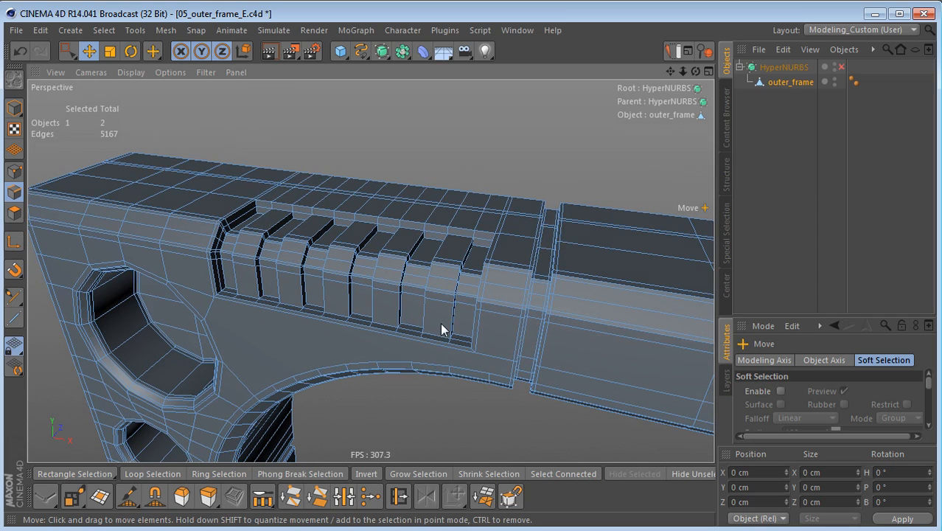
{"action": "left_click_drag", "start_coordinate": [293, 345], "coordinate": [297, 211], "text": "alt"}
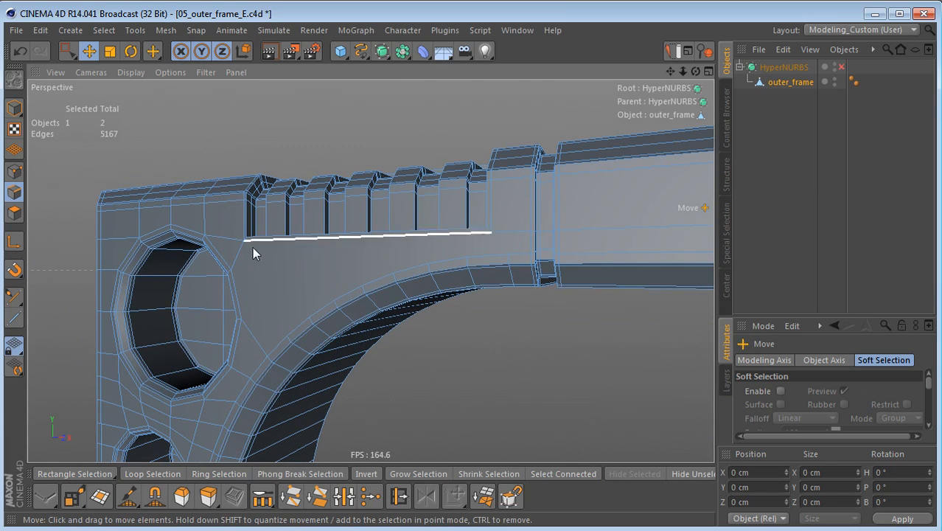
{"action": "left_click_drag", "start_coordinate": [358, 201], "coordinate": [344, 280], "text": "alt"}
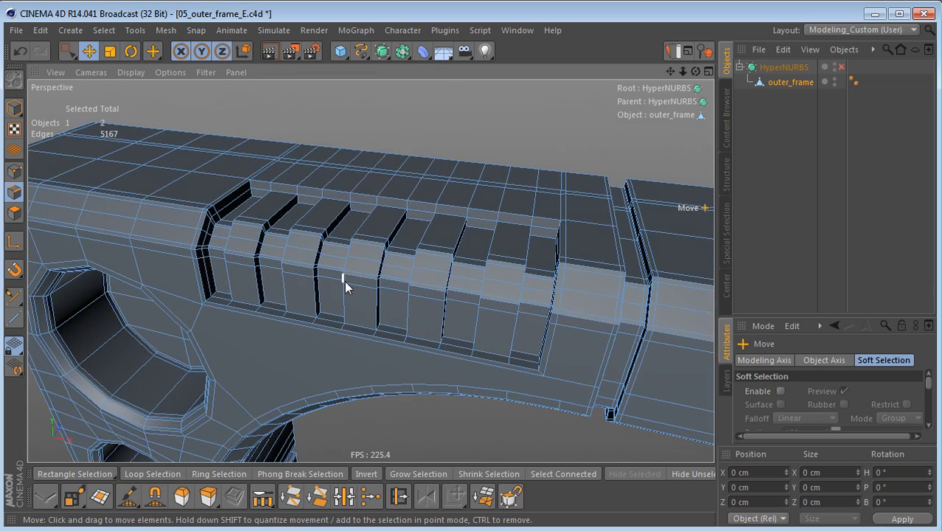
{"action": "left_click_drag", "start_coordinate": [347, 231], "coordinate": [391, 280], "text": "alt"}
Step: Ring-select the short edges around the rim of the ribbed recess and cut them with 2 subdivisions at 172% scale
{"action": "key", "text": "u"}
{"action": "key", "text": "b"}
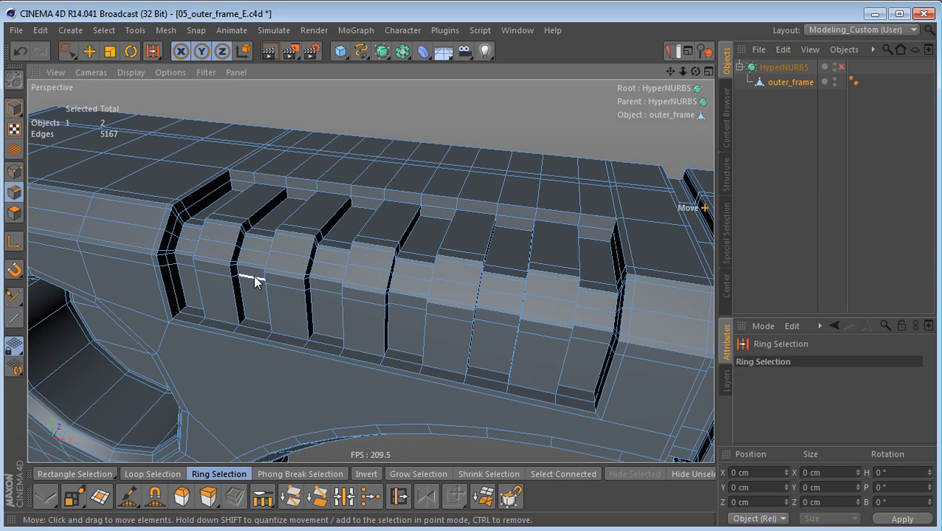
{"action": "left_click_drag", "start_coordinate": [326, 204], "coordinate": [367, 204], "text": "alt"}
{"action": "left_click", "coordinate": [364, 201]}
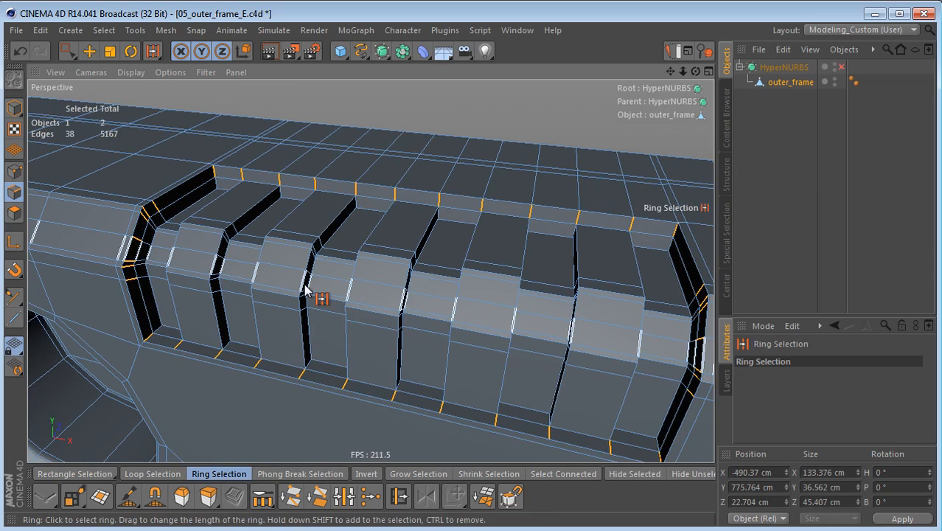
{"action": "key", "text": "m"}
{"action": "key", "text": "f"}
{"action": "right_click_drag", "start_coordinate": [305, 208], "coordinate": [366, 227], "text": "alt"}
{"action": "left_click", "coordinate": [473, 366]}
{"action": "left_click_drag", "start_coordinate": [472, 366], "coordinate": [525, 366]}
Step: Ring-select the short edges on the side walls of all six grooves and cut them with 2 subdivisions at 187.5% scale
{"action": "left_click_drag", "start_coordinate": [198, 240], "coordinate": [483, 205], "text": "alt"}
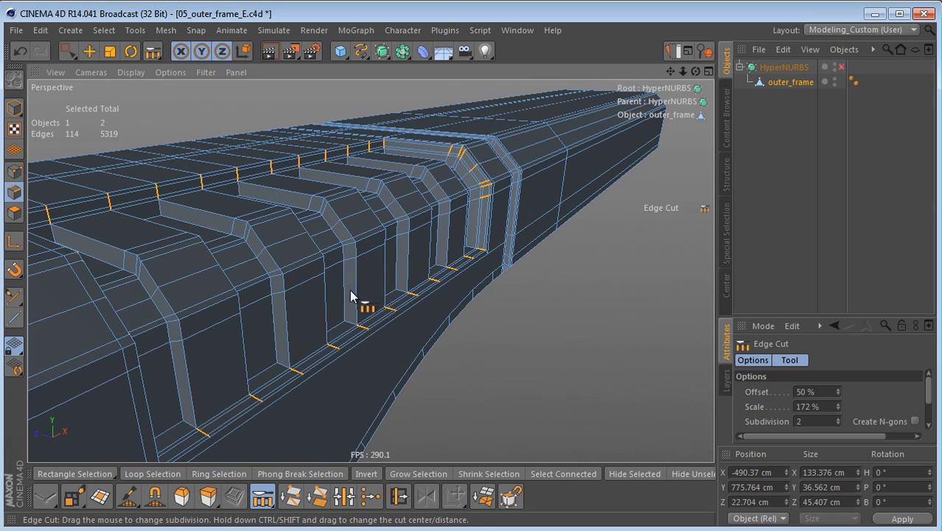
{"action": "key", "text": "u"}
{"action": "key", "text": "b"}
{"action": "left_click", "coordinate": [174, 318]}
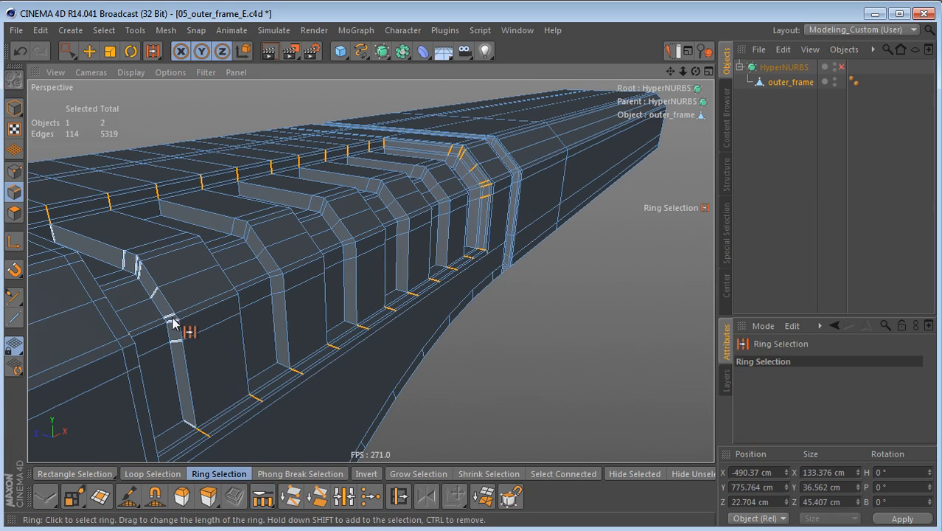
{"action": "left_click", "coordinate": [274, 284], "text": "shift"}
{"action": "left_click", "coordinate": [348, 246], "text": "shift"}
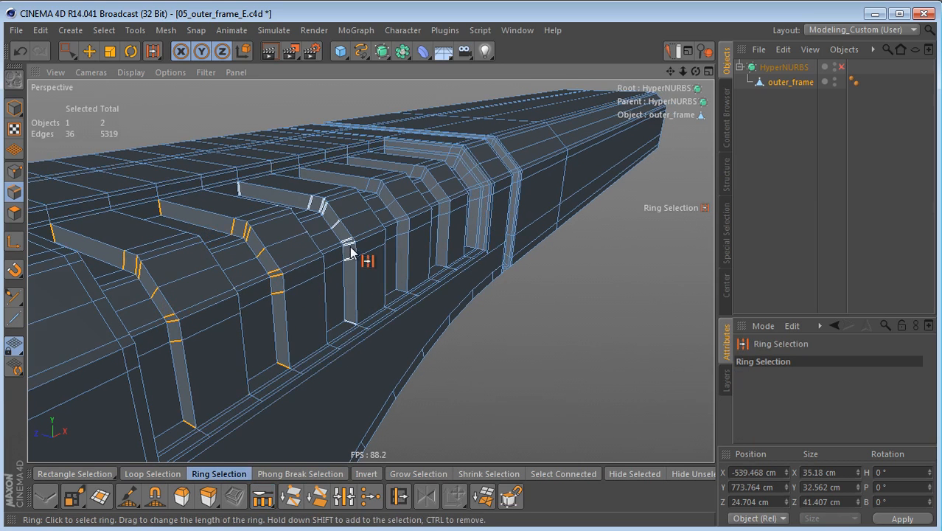
{"action": "left_click", "coordinate": [402, 229], "text": "shift"}
{"action": "left_click", "coordinate": [440, 200], "text": "shift"}
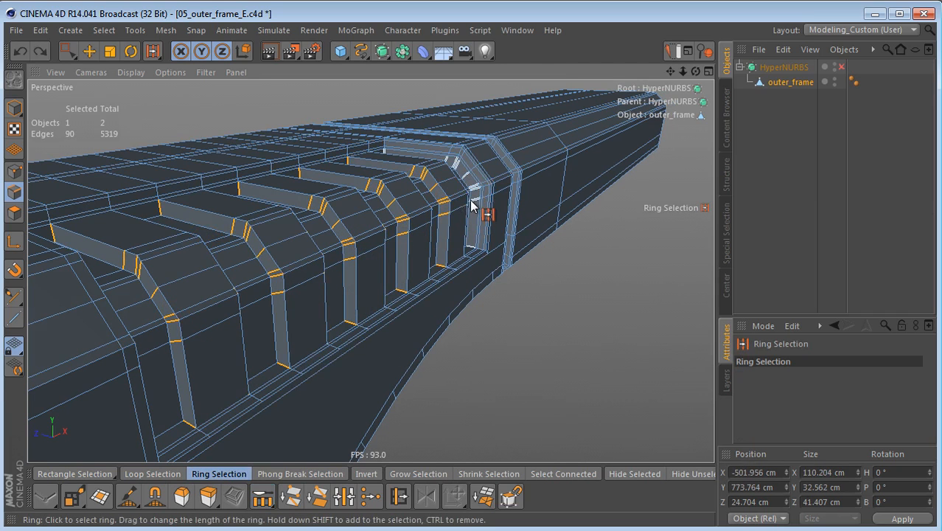
{"action": "left_click", "coordinate": [472, 204], "text": "shift"}
{"action": "key", "text": "m"}
{"action": "key", "text": "f"}
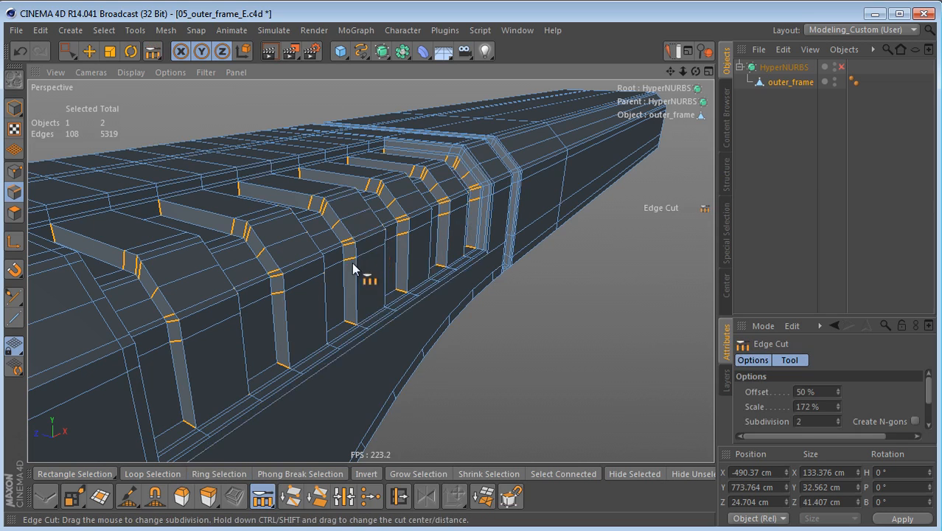
{"action": "scroll", "coordinate": [325, 266], "scroll_direction": "up", "scroll_amount": 2}
{"action": "left_click", "coordinate": [408, 281]}
{"action": "left_click_drag", "start_coordinate": [407, 281], "coordinate": [316, 315], "text": "shift"}
Step: In the front view, set Rectangle Selection to tolerant and turn off selecting only visible elements
{"action": "middle_click", "coordinate": [346, 325]}
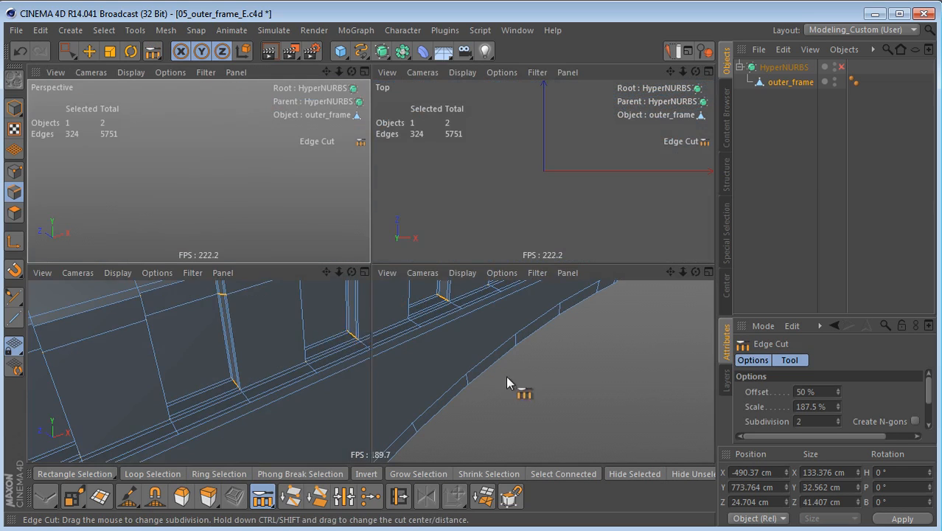
{"action": "middle_click", "coordinate": [475, 371]}
{"action": "scroll", "coordinate": [229, 267], "scroll_direction": "up", "scroll_amount": 3}
{"action": "middle_click_drag", "start_coordinate": [174, 230], "coordinate": [249, 225], "text": "alt"}
{"action": "key", "text": "space"}
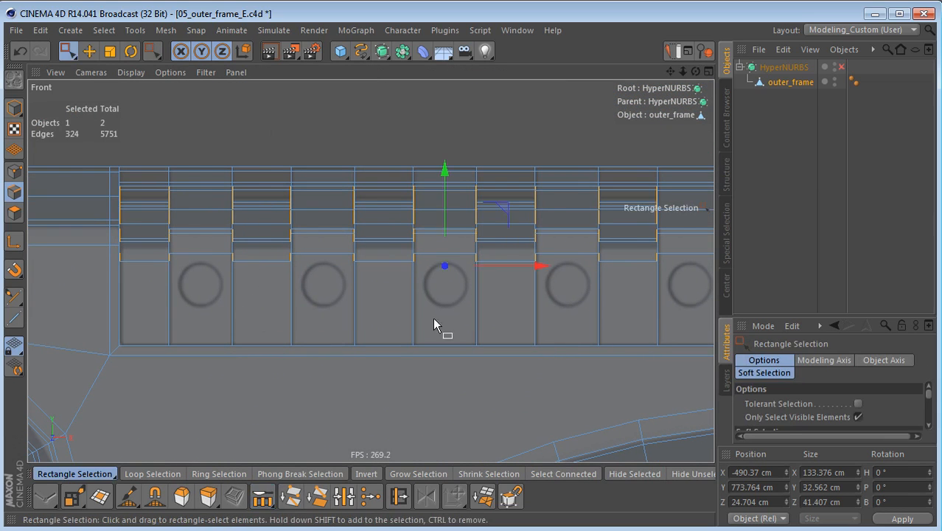
{"action": "left_click_drag", "start_coordinate": [763, 315], "coordinate": [780, 223]}
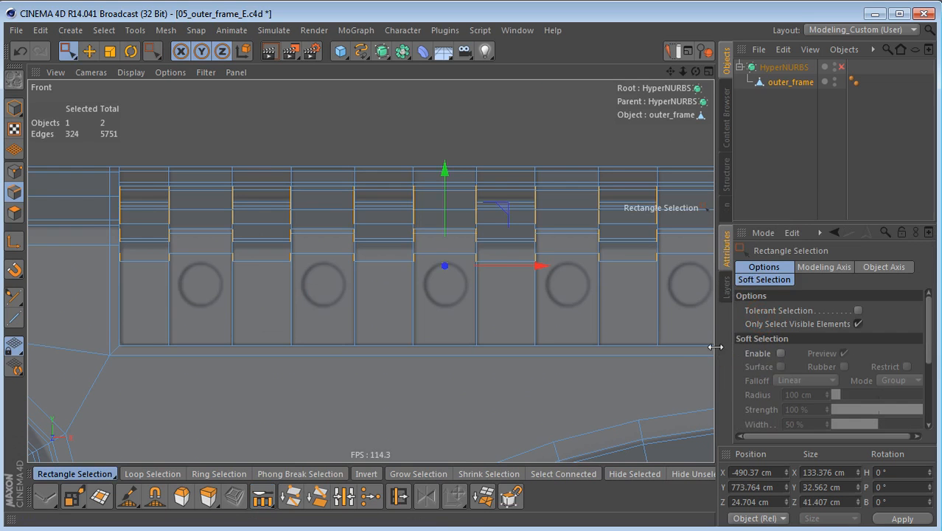
{"action": "left_click_drag", "start_coordinate": [718, 346], "coordinate": [675, 346]}
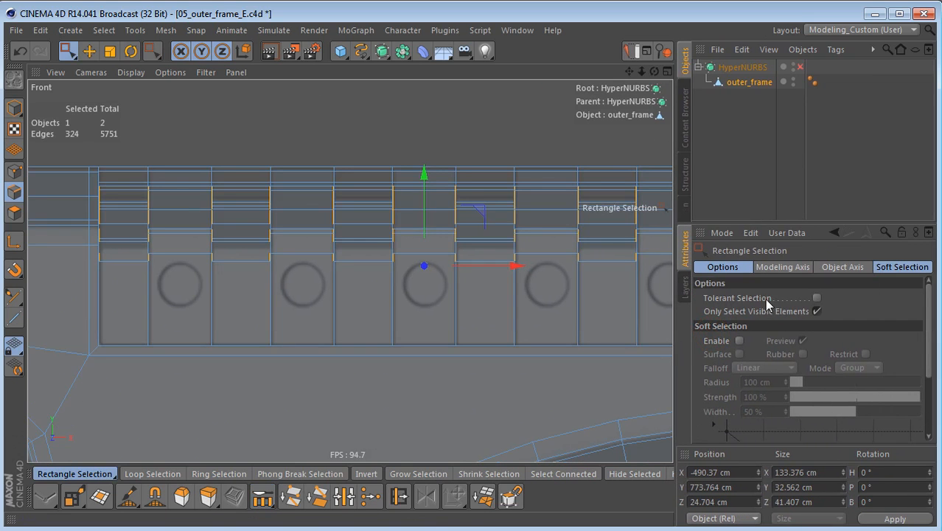
{"action": "left_click", "coordinate": [765, 298]}
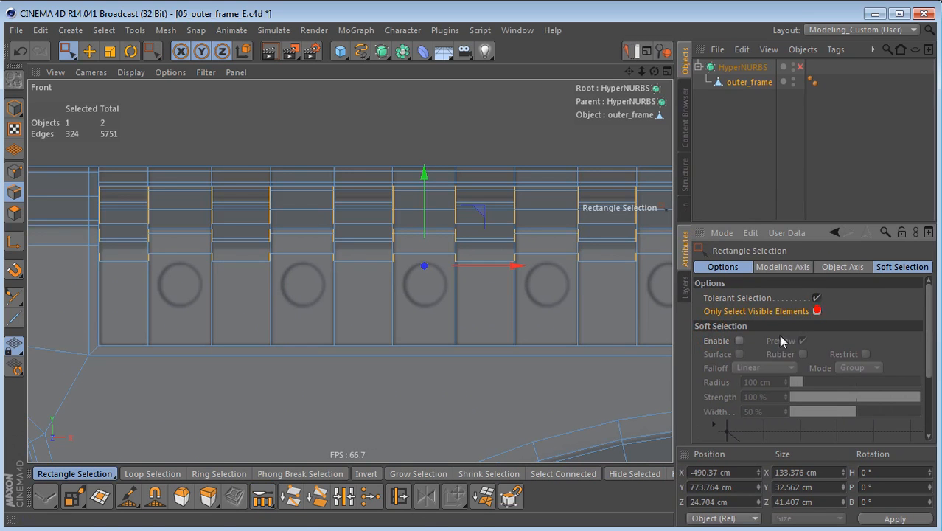
Step: Rectangle-select the horizontal edges inside all six grooves in the front view, then return to the perspective view
{"action": "middle_click_drag", "start_coordinate": [175, 270], "coordinate": [194, 263]}
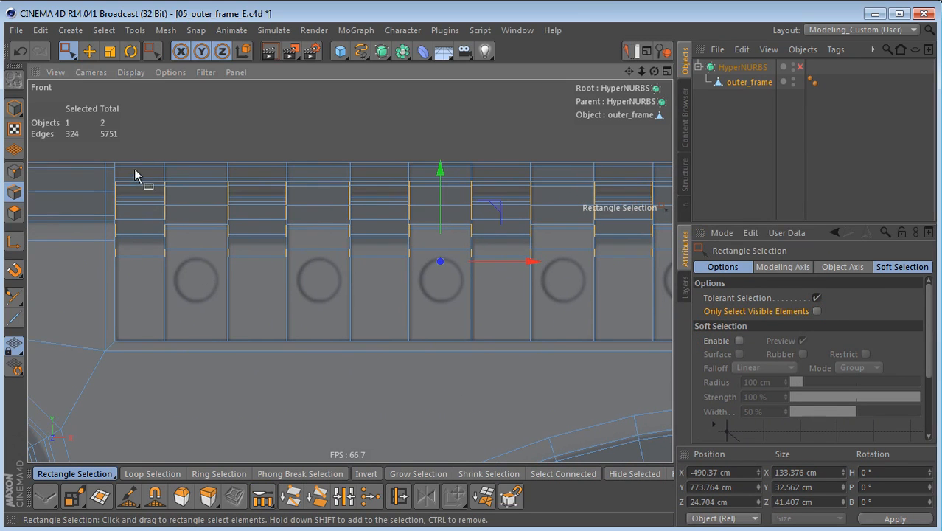
{"action": "left_click_drag", "start_coordinate": [140, 207], "coordinate": [148, 347]}
{"action": "left_click_drag", "start_coordinate": [258, 161], "coordinate": [265, 362]}
{"action": "left_click_drag", "start_coordinate": [373, 157], "coordinate": [373, 349], "text": "shift"}
{"action": "left_click_drag", "start_coordinate": [496, 195], "coordinate": [497, 349], "text": "shift"}
{"action": "left_click_drag", "start_coordinate": [621, 146], "coordinate": [594, 307], "text": "shift"}
{"action": "middle_click_drag", "start_coordinate": [593, 307], "coordinate": [182, 272], "text": "alt"}
{"action": "left_click_drag", "start_coordinate": [319, 111], "coordinate": [355, 320], "text": "shift"}
{"action": "middle_click", "coordinate": [350, 289]}
{"action": "middle_click", "coordinate": [261, 218]}
{"action": "left_click_drag", "start_coordinate": [274, 265], "coordinate": [373, 260], "text": "alt"}
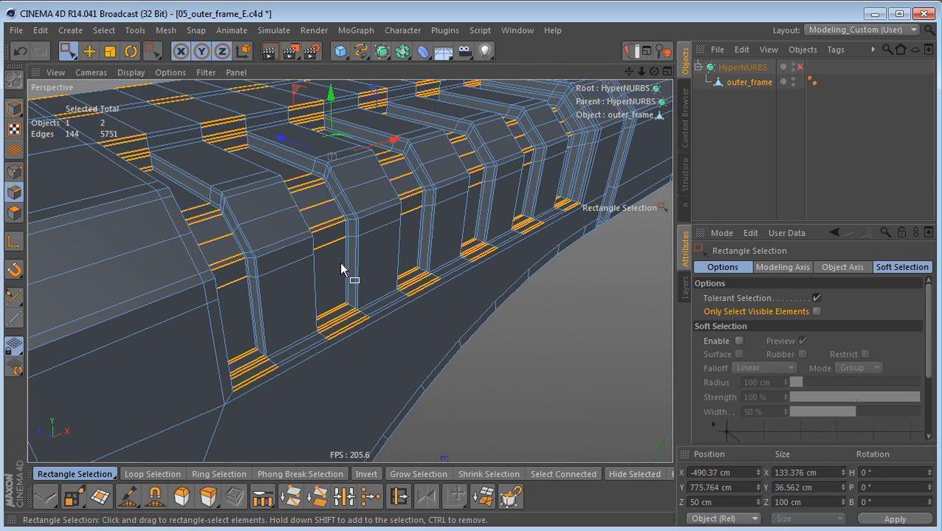
Step: Deselect the outermost rim edges at the lower end of each groove with Live Selection
{"action": "key", "text": "9"}
{"action": "left_click", "coordinate": [269, 380], "text": "shift"}
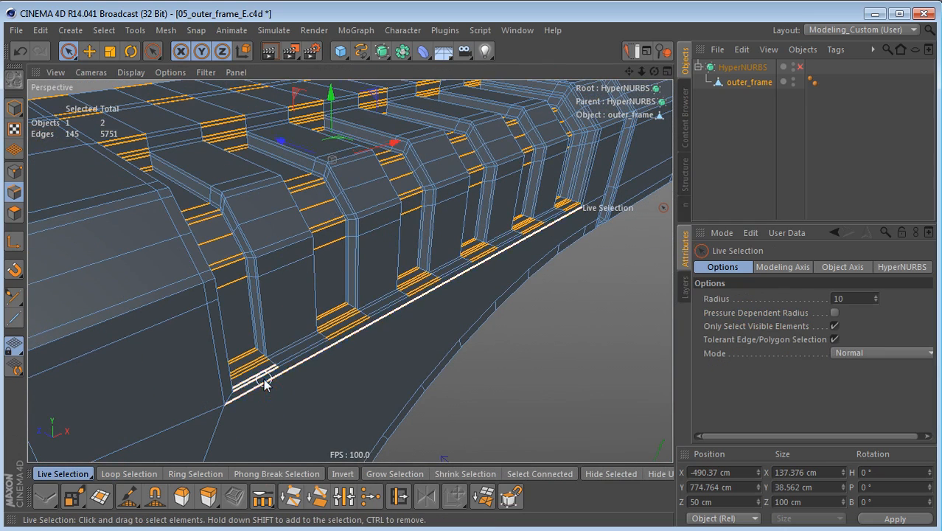
{"action": "left_click", "coordinate": [268, 383], "text": "ctrl"}
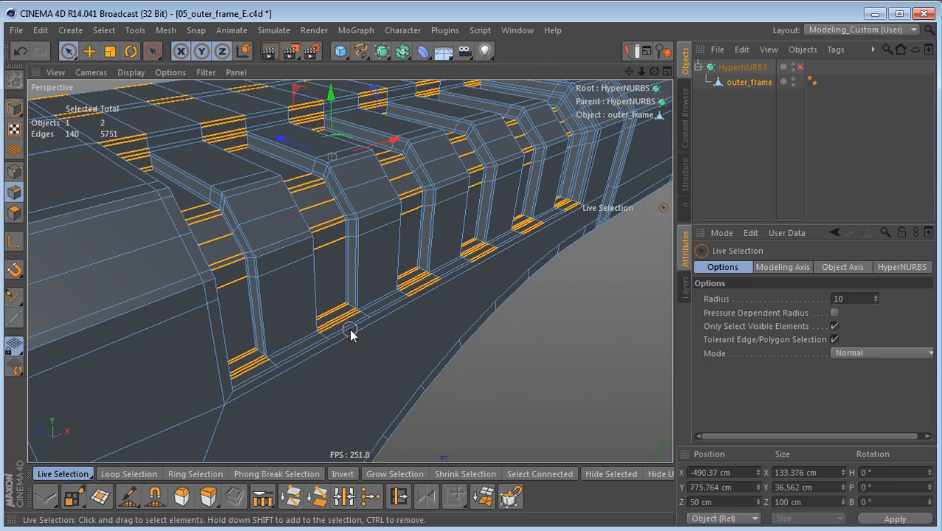
{"action": "left_click_drag", "start_coordinate": [428, 302], "coordinate": [425, 297], "text": "ctrl"}
{"action": "left_click_drag", "start_coordinate": [478, 281], "coordinate": [481, 266], "text": "ctrl"}
{"action": "mouse_move", "coordinate": [546, 244]}
{"action": "left_mouse_down", "text": "ctrl"}
{"action": "mouse_move", "coordinate": [536, 232]}
{"action": "mouse_move", "coordinate": [567, 207]}
{"action": "left_mouse_up", "text": "ctrl"}
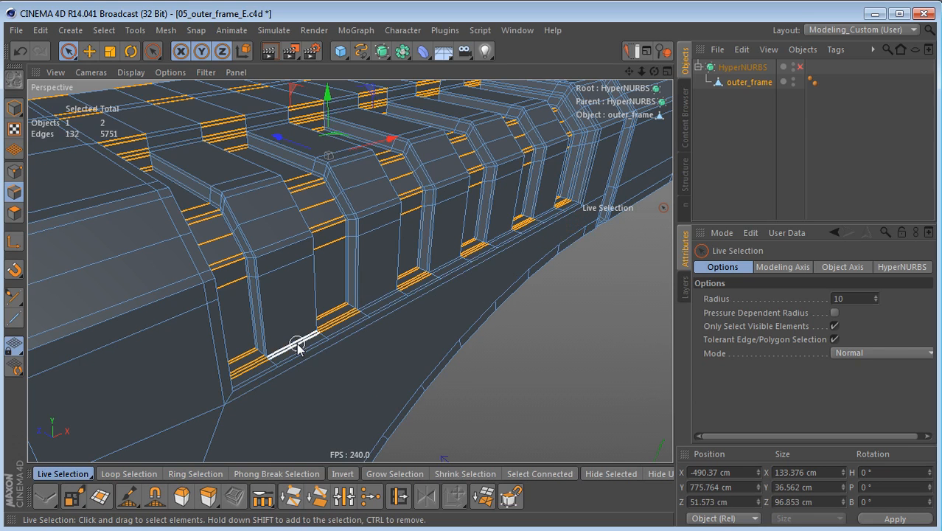
Step: Edge Cut the selected groove edges with 2 subdivisions at 255% scale
{"action": "key", "text": "m"}
{"action": "key", "text": "f"}
{"action": "scroll", "coordinate": [321, 263], "scroll_direction": "up", "scroll_amount": 2}
{"action": "left_click_drag", "start_coordinate": [320, 263], "coordinate": [435, 263], "text": "shift"}
Step: Rectangle-select the horizontal edges across the five raised ribs in the front view, then return to the perspective view
{"action": "middle_click", "coordinate": [400, 373]}
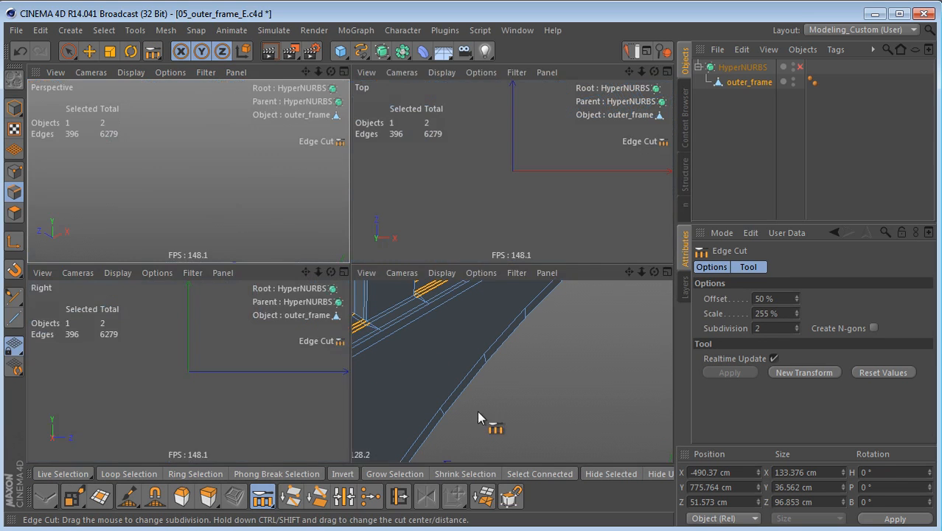
{"action": "middle_click", "coordinate": [442, 394]}
{"action": "middle_click_drag", "start_coordinate": [187, 297], "coordinate": [596, 331], "text": "alt"}
{"action": "scroll", "coordinate": [444, 336], "scroll_direction": "down", "scroll_amount": 1}
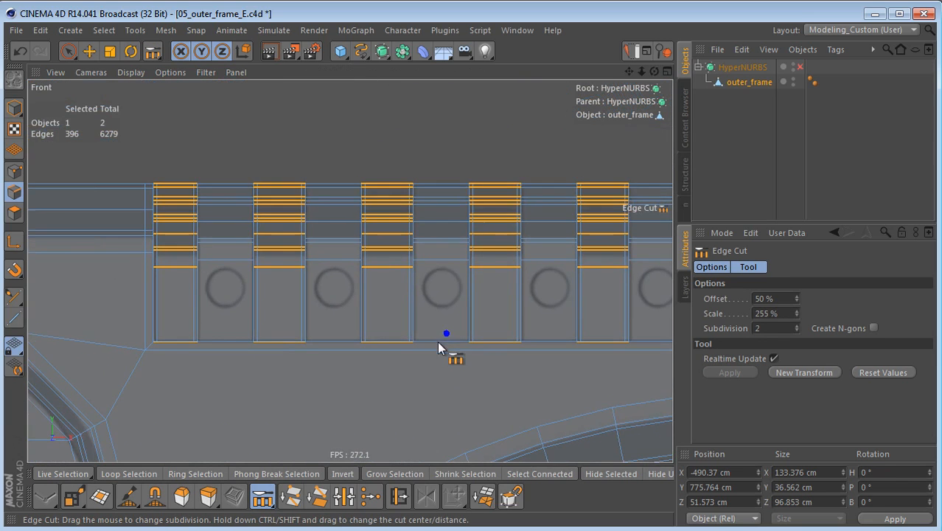
{"action": "key", "text": "0"}
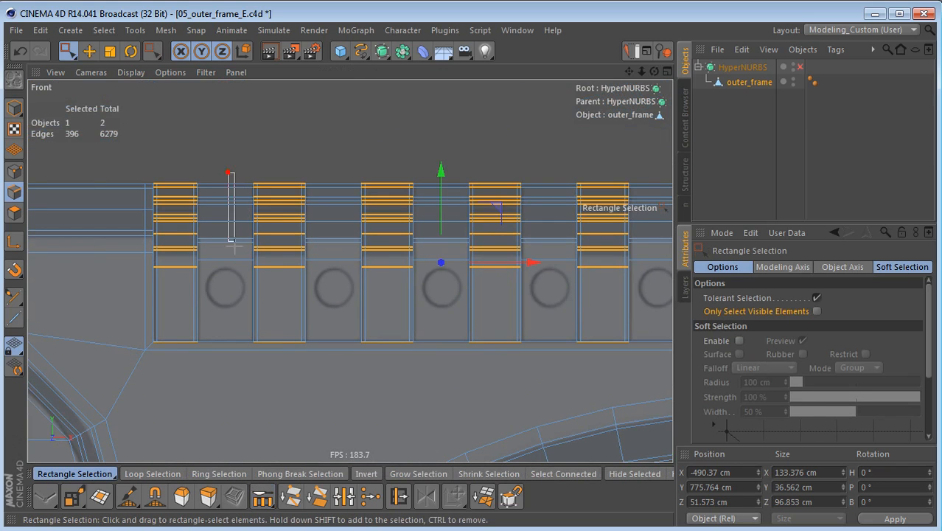
{"action": "left_click_drag", "start_coordinate": [239, 348], "coordinate": [243, 177]}
{"action": "left_click_drag", "start_coordinate": [329, 180], "coordinate": [358, 348], "text": "shift"}
{"action": "left_click_drag", "start_coordinate": [440, 182], "coordinate": [457, 346], "text": "shift"}
{"action": "left_click_drag", "start_coordinate": [547, 179], "coordinate": [566, 344], "text": "shift"}
{"action": "middle_click_drag", "start_coordinate": [564, 322], "coordinate": [358, 308], "text": "alt"}
{"action": "left_click_drag", "start_coordinate": [456, 173], "coordinate": [465, 338], "text": "shift"}
{"action": "middle_click", "coordinate": [435, 331]}
{"action": "middle_click", "coordinate": [264, 233]}
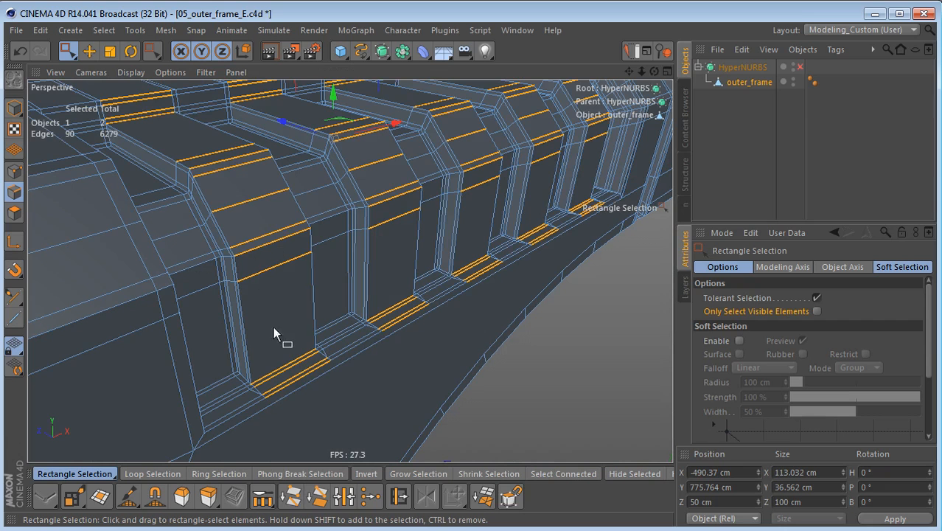
Step: Deselect the outermost rim edges below each of the five raised ribs with Live Selection
{"action": "key", "text": "9"}
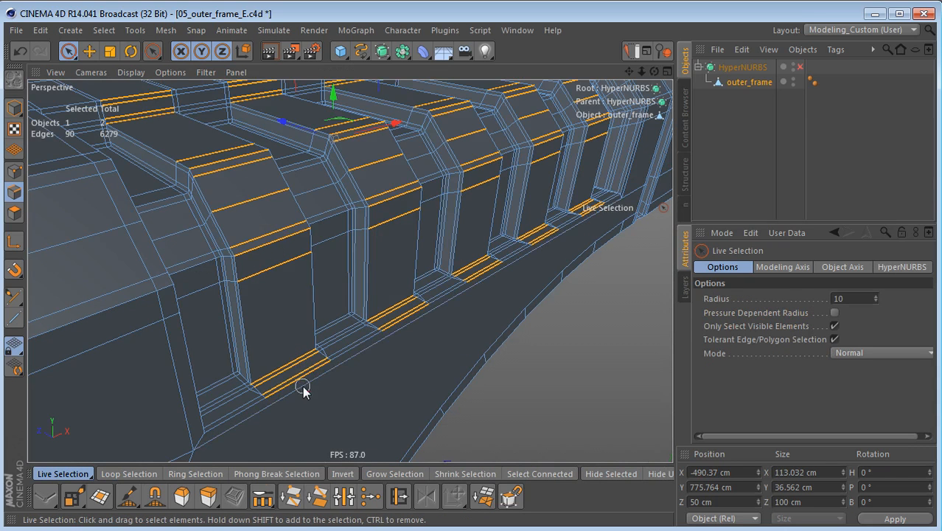
{"action": "left_click", "coordinate": [297, 378], "text": "ctrl"}
{"action": "left_click", "coordinate": [391, 329], "text": "ctrl"}
{"action": "mouse_move", "coordinate": [490, 303]}
{"action": "left_mouse_down", "text": "ctrl"}
{"action": "mouse_move", "coordinate": [486, 282]}
{"action": "mouse_move", "coordinate": [543, 252]}
{"action": "mouse_move", "coordinate": [573, 248]}
{"action": "mouse_move", "coordinate": [591, 225]}
{"action": "left_mouse_up", "text": "ctrl"}
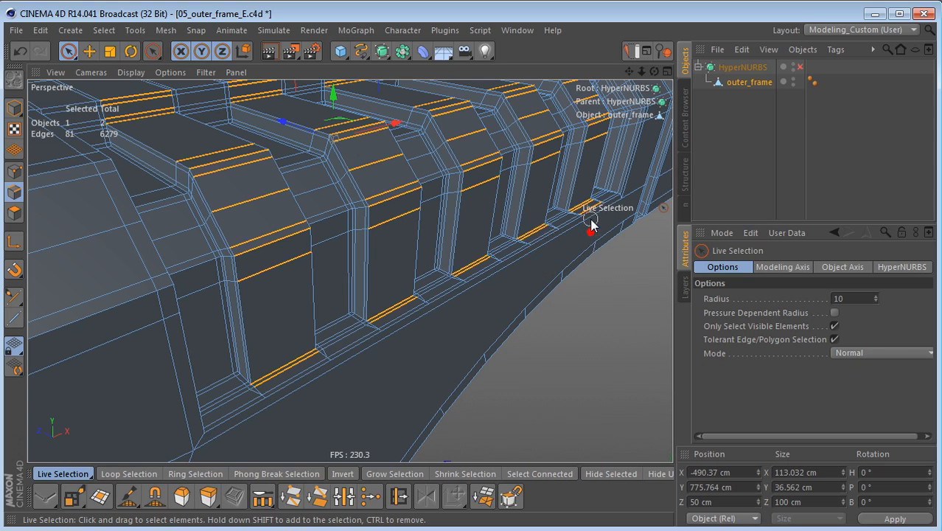
Step: Edge Cut the selected rib edges with 2 subdivisions at 261% scale and inspect the cuts from above
{"action": "key", "text": "m"}
{"action": "key", "text": "f"}
{"action": "mouse_move", "coordinate": [400, 396]}
{"action": "left_mouse_down", "text": "shift"}
{"action": "mouse_move", "coordinate": [383, 397]}
{"action": "mouse_move", "coordinate": [408, 397]}
{"action": "left_mouse_up", "text": "shift"}
{"action": "left_click_drag", "start_coordinate": [372, 364], "coordinate": [218, 369], "text": "alt"}
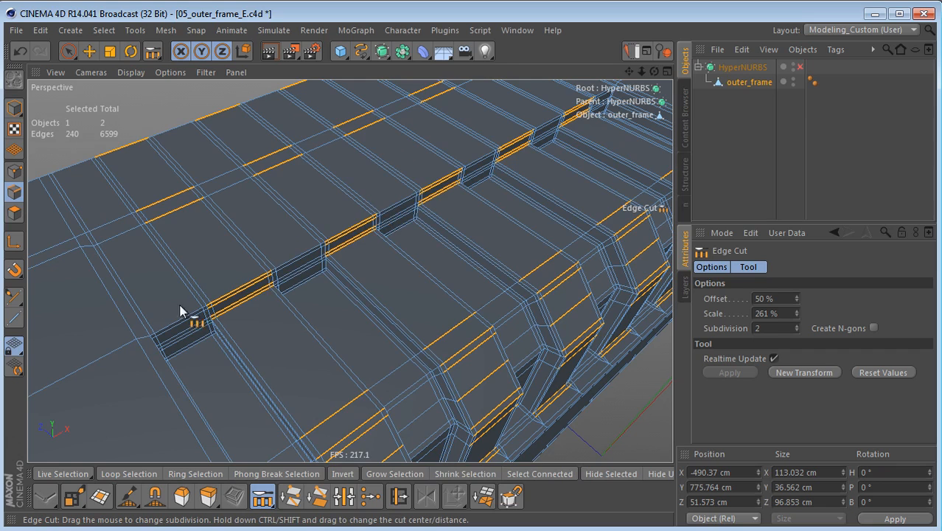
{"action": "left_click_drag", "start_coordinate": [195, 309], "coordinate": [175, 267], "text": "alt"}
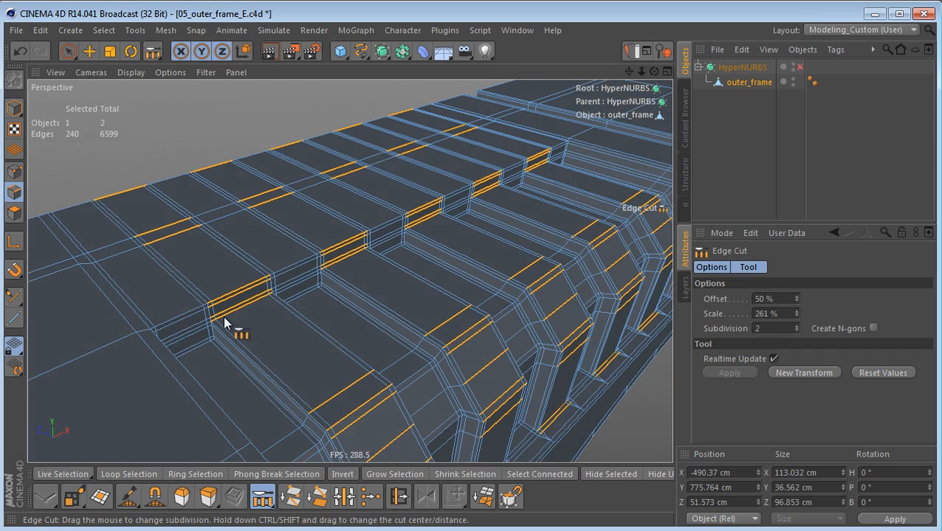
Step: Select the front-to-back edges on the top surface directly behind the row of ribs
{"action": "middle_click_drag", "start_coordinate": [224, 317], "coordinate": [186, 356], "text": "alt"}
{"action": "key", "text": "s"}
{"action": "key", "text": "l"}
{"action": "mouse_move", "coordinate": [73, 339]}
{"action": "left_mouse_down"}
{"action": "mouse_move", "coordinate": [232, 288]}
{"action": "mouse_move", "coordinate": [519, 149]}
{"action": "left_mouse_up"}
{"action": "left_click_drag", "start_coordinate": [289, 278], "coordinate": [283, 314], "text": "alt"}
Step: Edge Cut the selected edges behind the ribs with 1 subdivision at 94.5% offset and 100% scale
{"action": "key", "text": "m"}
{"action": "key", "text": "f"}
{"action": "left_click", "coordinate": [273, 385]}
{"action": "left_click_drag", "start_coordinate": [272, 385], "coordinate": [384, 390]}
{"action": "key", "text": "ctrl+z"}
{"action": "left_click_drag", "start_coordinate": [302, 396], "coordinate": [163, 315], "text": "alt"}
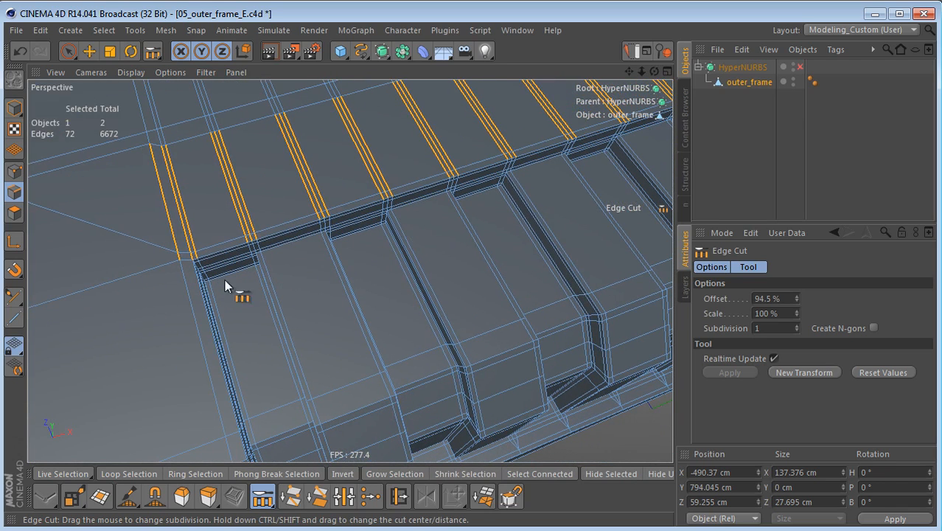
Step: Rectangle-select the front-to-back edges along the tops of the ribs and grooves in the top view
{"action": "middle_click", "coordinate": [377, 255]}
{"action": "middle_click", "coordinate": [443, 221]}
{"action": "key", "text": "n"}
{"action": "key", "text": "b"}
{"action": "mouse_move", "coordinate": [163, 245]}
{"action": "middle_mouse_down", "text": "alt"}
{"action": "mouse_move", "coordinate": [327, 250]}
{"action": "mouse_move", "coordinate": [320, 258]}
{"action": "middle_mouse_up", "text": "alt"}
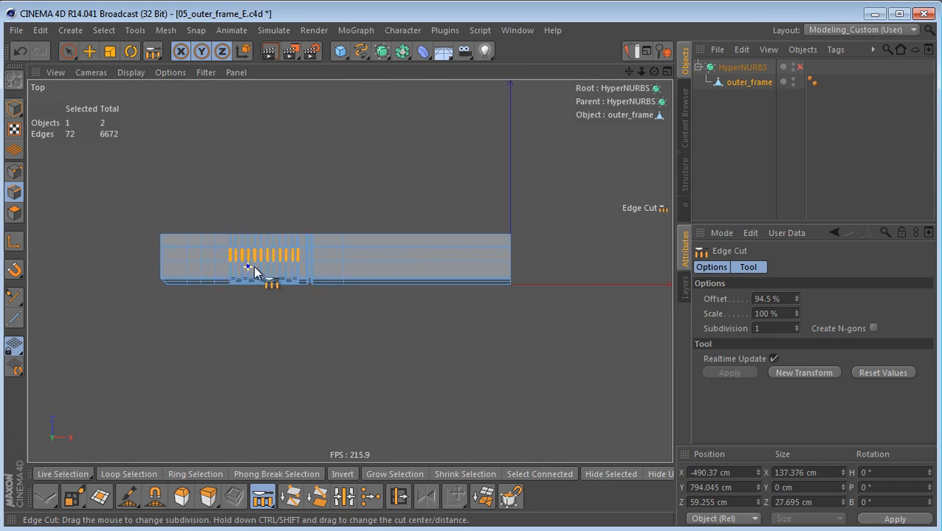
{"action": "scroll", "coordinate": [248, 266], "scroll_direction": "up", "scroll_amount": 5}
{"action": "key", "text": "0"}
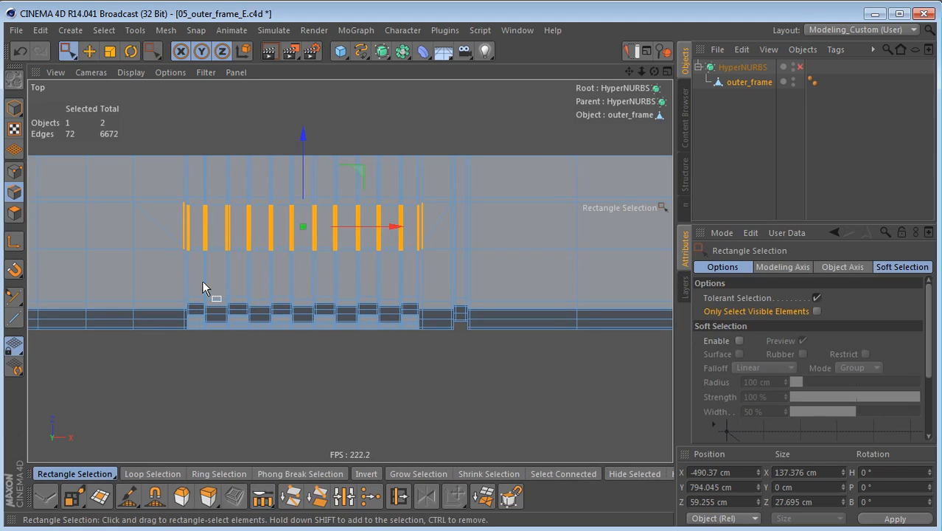
{"action": "left_click_drag", "start_coordinate": [178, 261], "coordinate": [438, 273]}
Step: Return to the perspective view and deselect the edges on the frame's curved underside with Live Selection
{"action": "middle_click", "coordinate": [370, 305]}
{"action": "middle_click", "coordinate": [274, 235]}
{"action": "left_click_drag", "start_coordinate": [307, 173], "coordinate": [208, 237], "text": "alt"}
{"action": "right_click_drag", "start_coordinate": [239, 258], "coordinate": [216, 315], "text": "alt"}
{"action": "middle_click_drag", "start_coordinate": [216, 315], "coordinate": [215, 249], "text": "alt"}
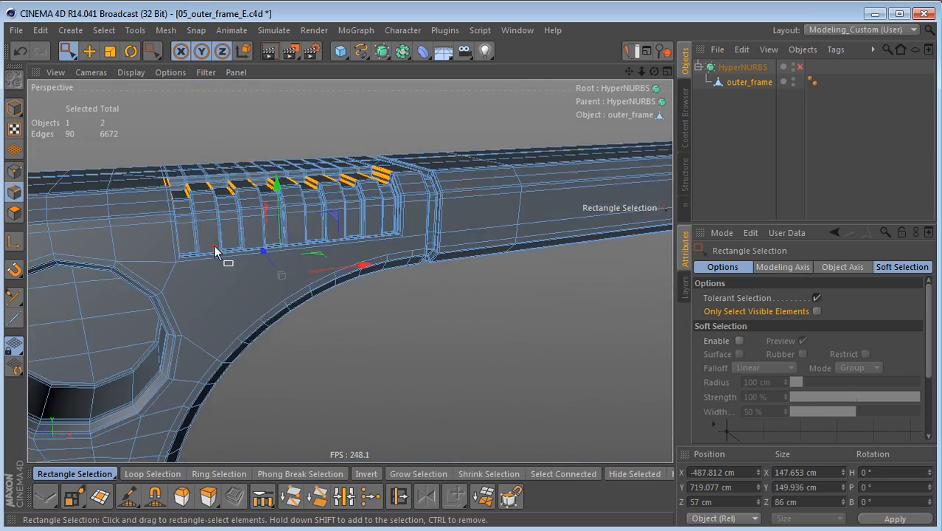
{"action": "left_click_drag", "start_coordinate": [215, 249], "coordinate": [198, 160], "text": "alt"}
{"action": "middle_click_drag", "start_coordinate": [285, 371], "coordinate": [331, 296], "text": "alt"}
{"action": "left_click_drag", "start_coordinate": [308, 341], "coordinate": [286, 348], "text": "alt"}
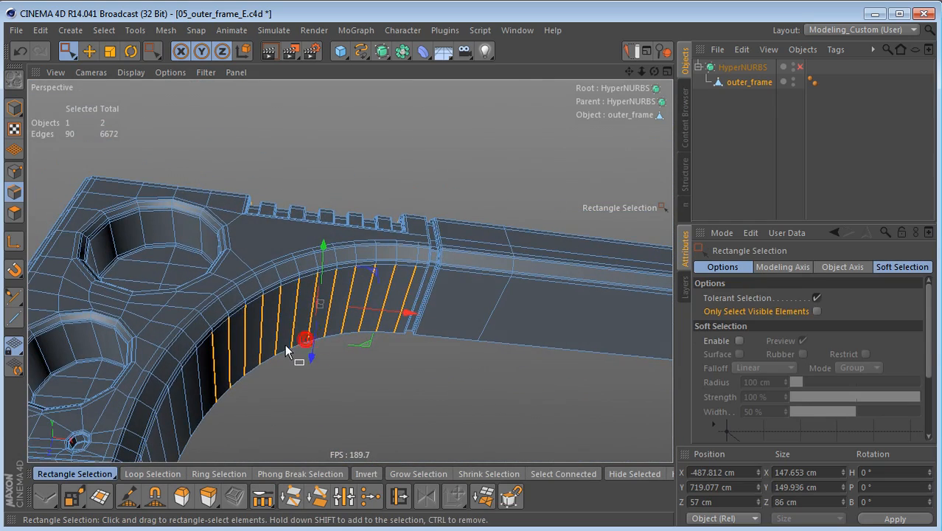
{"action": "key", "text": "9"}
{"action": "left_click", "coordinate": [331, 355]}
{"action": "mouse_move", "coordinate": [188, 399]}
{"action": "left_mouse_down", "text": "ctrl"}
{"action": "mouse_move", "coordinate": [404, 304]}
{"action": "mouse_move", "coordinate": [412, 310]}
{"action": "left_mouse_up", "text": "ctrl"}
Step: Edge Cut the selected edges along the rib tops with 1 subdivision at 96% offset
{"action": "left_click_drag", "start_coordinate": [323, 257], "coordinate": [326, 416], "text": "alt"}
{"action": "left_click_drag", "start_coordinate": [295, 153], "coordinate": [263, 302], "text": "alt"}
{"action": "right_click_drag", "start_coordinate": [234, 270], "coordinate": [319, 261], "text": "alt"}
{"action": "left_click_drag", "start_coordinate": [308, 256], "coordinate": [246, 303], "text": "alt"}
{"action": "right_click_drag", "start_coordinate": [254, 280], "coordinate": [325, 279], "text": "alt"}
{"action": "left_click_drag", "start_coordinate": [325, 278], "coordinate": [263, 311], "text": "alt"}
{"action": "key", "text": "m"}
{"action": "key", "text": "f"}
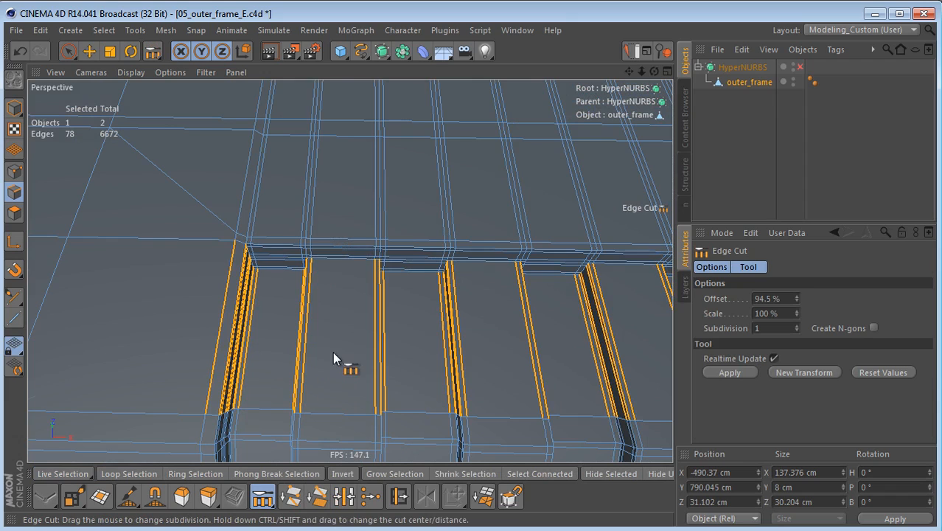
{"action": "left_click", "coordinate": [332, 352]}
{"action": "left_click_drag", "start_coordinate": [333, 351], "coordinate": [398, 352], "text": "ctrl"}
{"action": "left_click_drag", "start_coordinate": [332, 353], "coordinate": [211, 185], "text": "alt"}
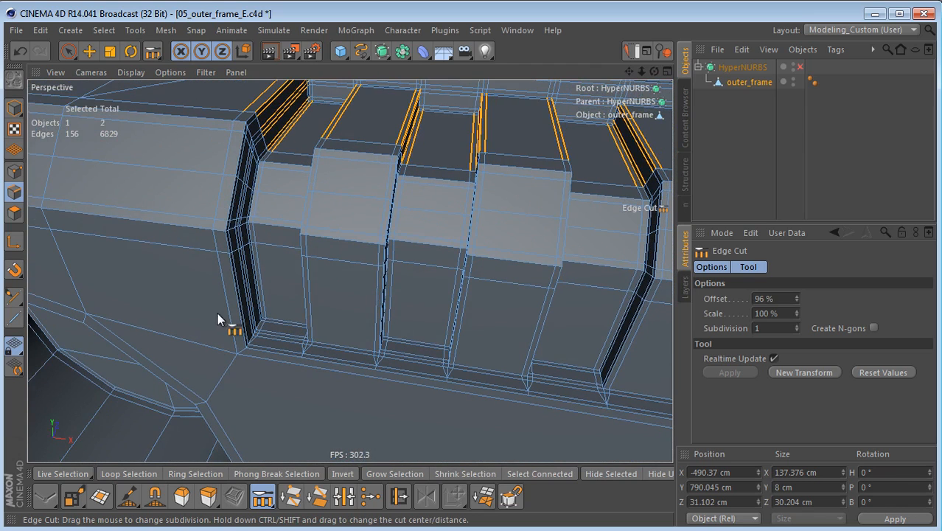
Step: Rectangle-select the vertical edges across the lower front faces of the ribs in the front view, then return to perspective
{"action": "middle_click", "coordinate": [328, 340]}
{"action": "middle_click", "coordinate": [414, 385]}
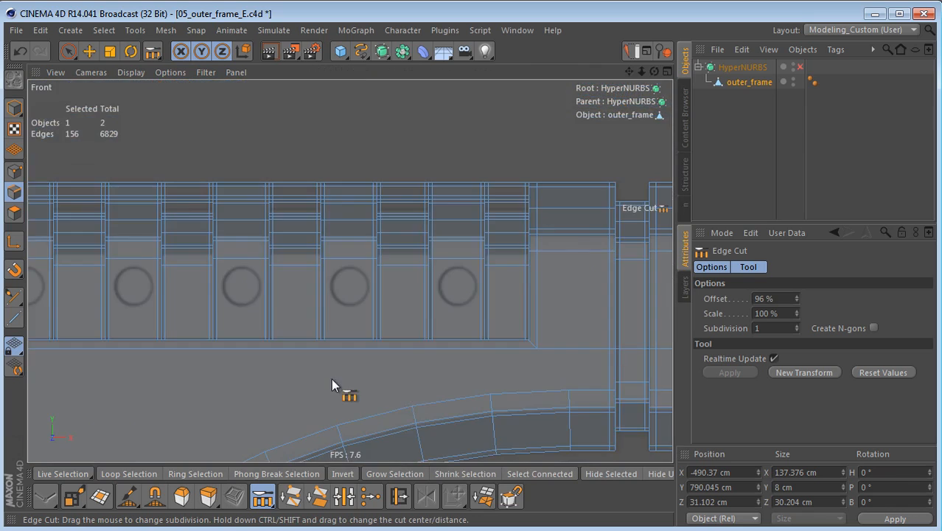
{"action": "scroll", "coordinate": [399, 366], "scroll_direction": "down", "scroll_amount": 2}
{"action": "key", "text": "0"}
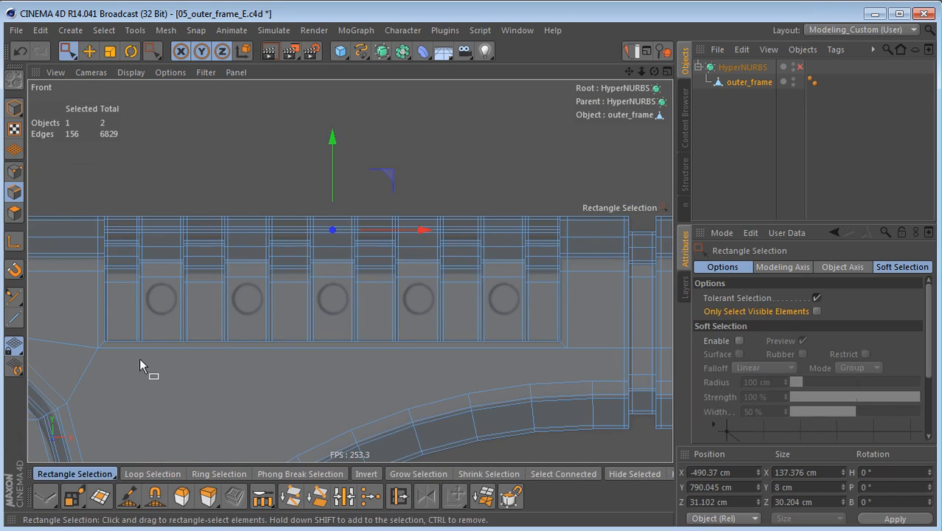
{"action": "left_click_drag", "start_coordinate": [94, 319], "coordinate": [590, 320]}
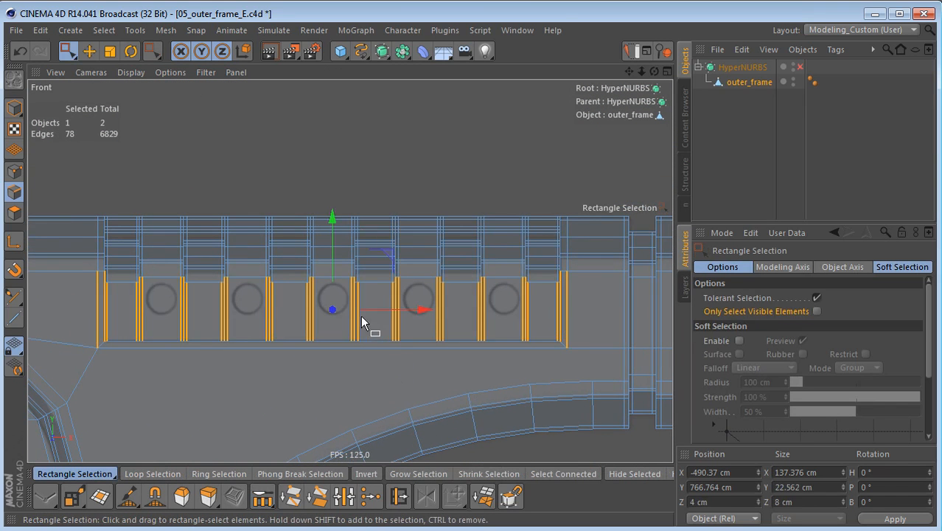
{"action": "middle_click", "coordinate": [360, 315]}
{"action": "middle_click", "coordinate": [248, 220]}
{"action": "left_click_drag", "start_coordinate": [249, 234], "coordinate": [380, 250], "text": "alt"}
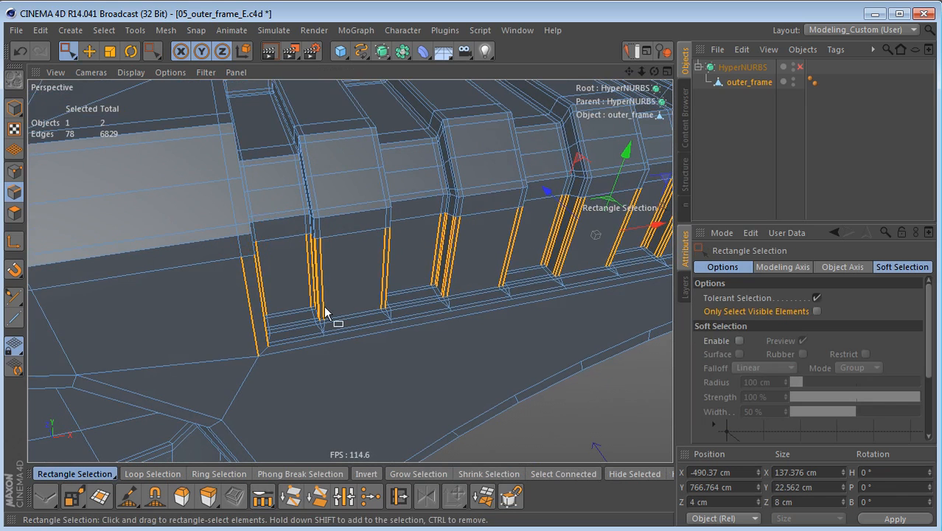
Step: Edge Cut the selected vertical rib edges with 1 subdivision at 6% offset
{"action": "key", "text": "m"}
{"action": "key", "text": "f"}
{"action": "left_click_drag", "start_coordinate": [330, 330], "coordinate": [278, 244], "text": "ctrl"}
{"action": "right_click_drag", "start_coordinate": [278, 244], "coordinate": [324, 253], "text": "alt"}
{"action": "left_click_drag", "start_coordinate": [325, 253], "coordinate": [301, 213], "text": "alt"}
{"action": "right_click_drag", "start_coordinate": [300, 212], "coordinate": [309, 270], "text": "alt"}
{"action": "left_click_drag", "start_coordinate": [311, 272], "coordinate": [329, 243], "text": "alt"}
Step: Select the three points at the outer back corner of the rib recess and weld them into one between them
{"action": "key", "text": "Return"}
{"action": "key", "text": "Return"}
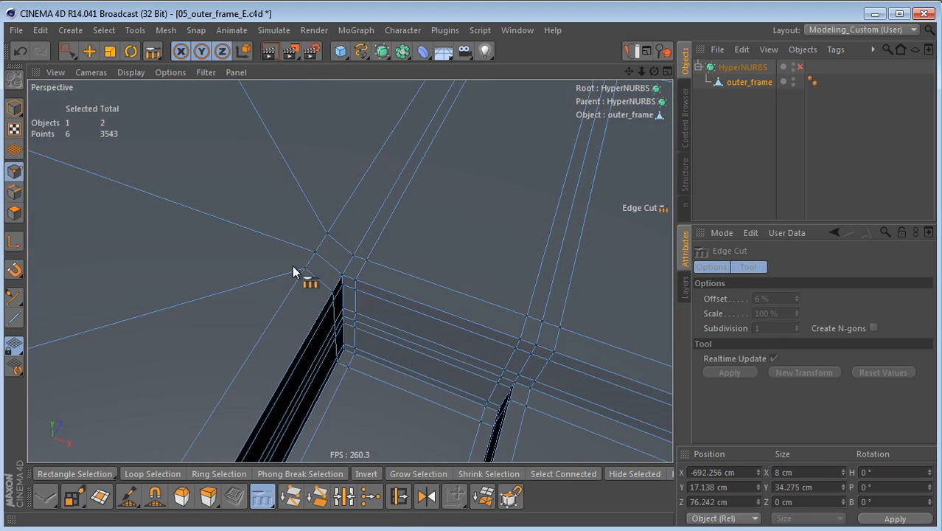
{"action": "key", "text": "space"}
{"action": "left_click", "coordinate": [313, 252]}
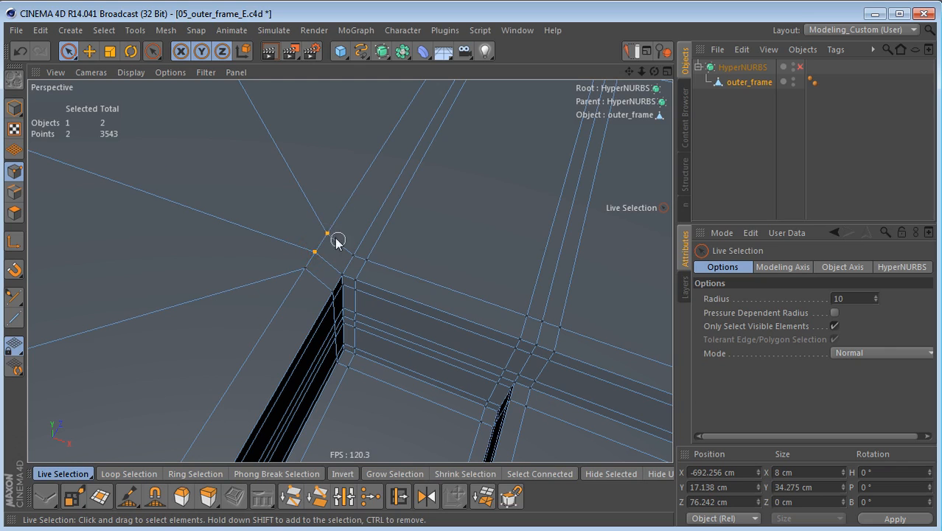
{"action": "left_click", "coordinate": [352, 255], "text": "shift"}
{"action": "right_click", "coordinate": [459, 94]}
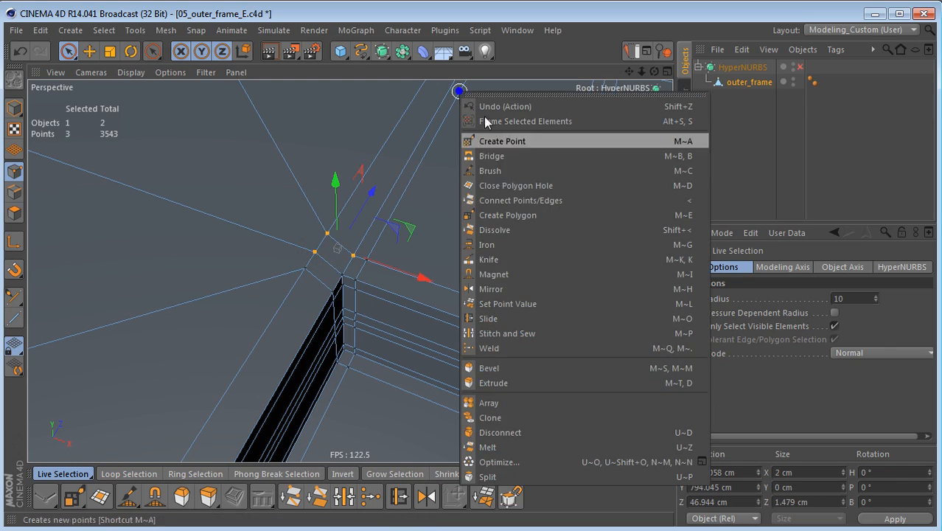
{"action": "left_click", "coordinate": [536, 346]}
{"action": "left_click", "coordinate": [337, 255]}
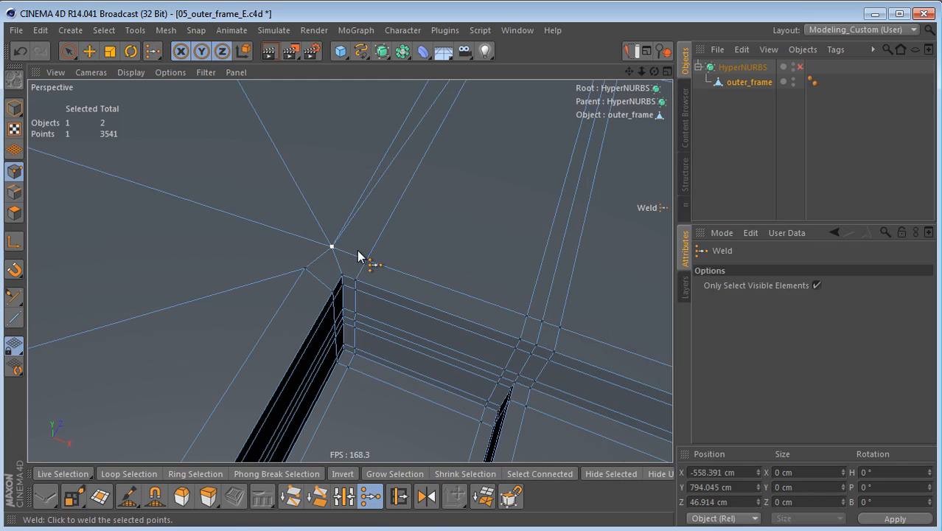
Step: Scale the welded corner point along Z with the modeling axis placed on the neighbouring point behind the recess
{"action": "key", "text": "t"}
{"action": "key", "text": "l"}
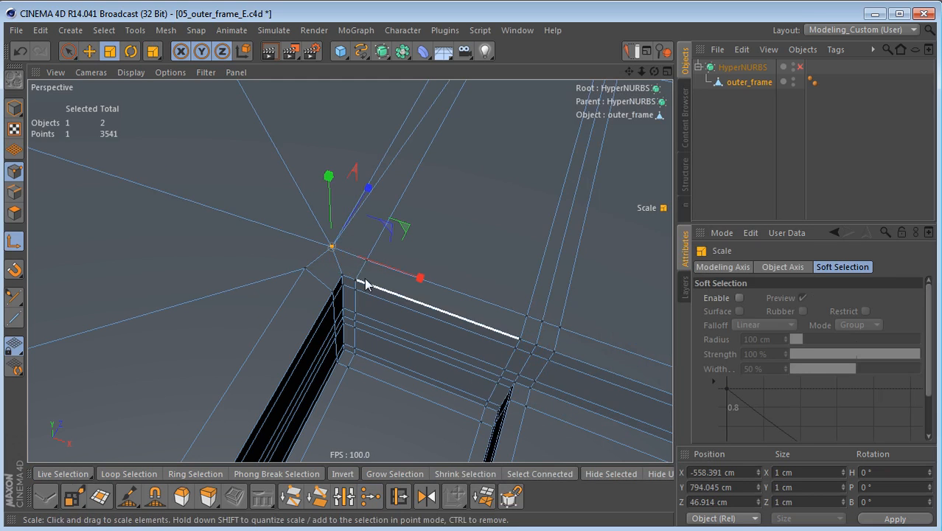
{"action": "left_click", "coordinate": [529, 317]}
{"action": "key", "text": "l"}
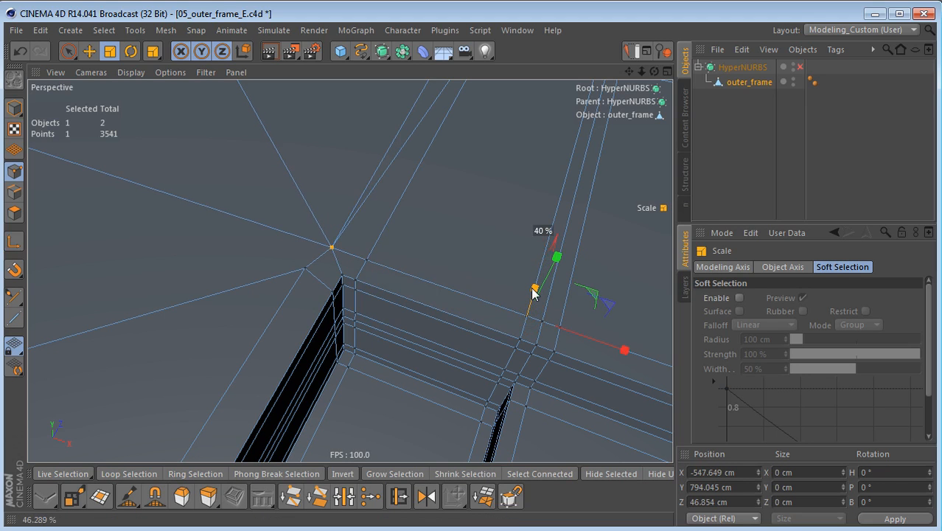
{"action": "left_click_drag", "start_coordinate": [532, 289], "coordinate": [529, 305], "text": "shift"}
Step: Move the modeling axis to the corner's outer side point and scale the welded point along X to 0%
{"action": "left_click_drag", "start_coordinate": [360, 257], "coordinate": [361, 288], "text": "alt"}
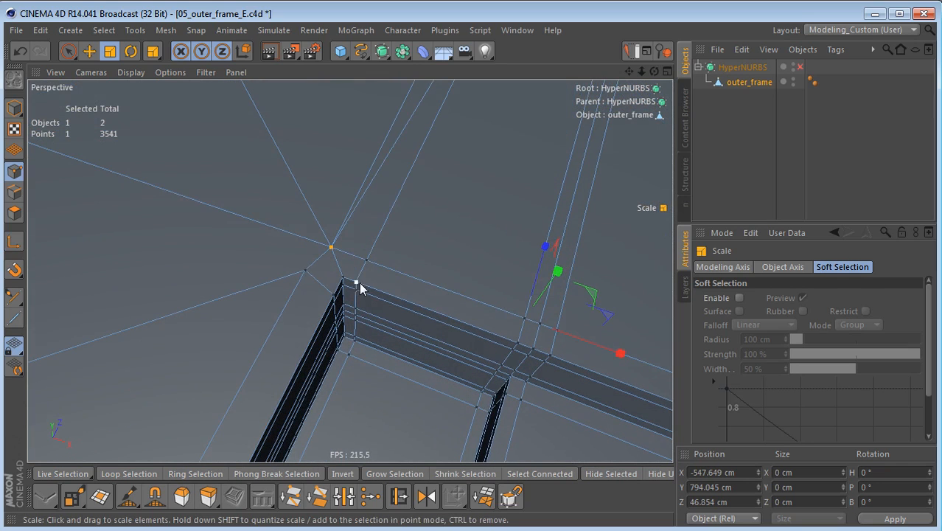
{"action": "left_click", "coordinate": [304, 271]}
{"action": "left_click_drag", "start_coordinate": [391, 304], "coordinate": [298, 292]}
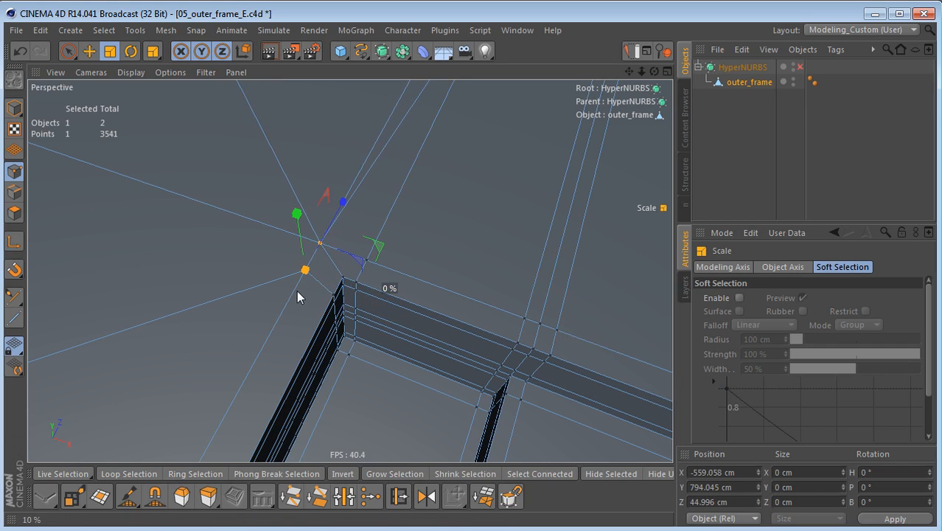
{"action": "left_click_drag", "start_coordinate": [351, 304], "coordinate": [371, 333], "text": "alt"}
Step: Switch to edge mode and delete the diagonal edge running from the welded corner point across the top surface
{"action": "key", "text": "Return"}
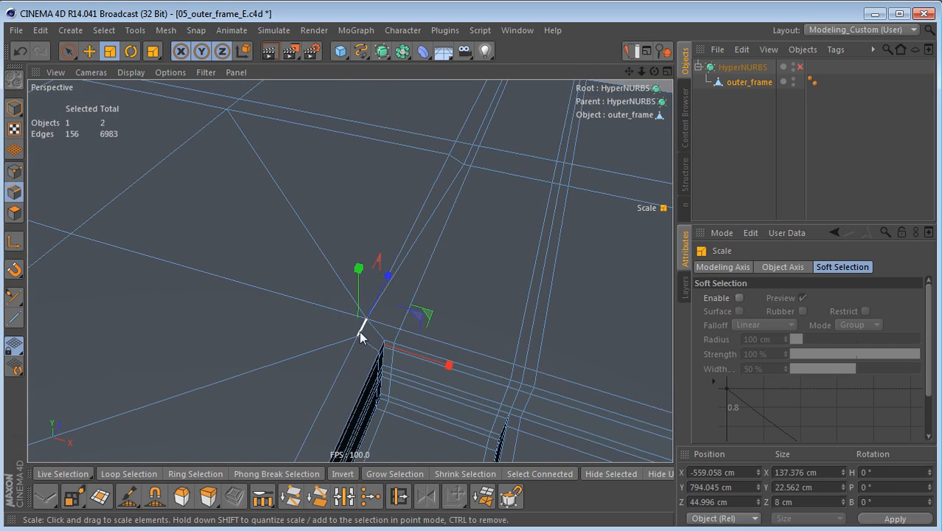
{"action": "scroll", "coordinate": [326, 318], "scroll_direction": "down", "scroll_amount": 2}
{"action": "key", "text": "space"}
{"action": "left_click", "coordinate": [298, 228]}
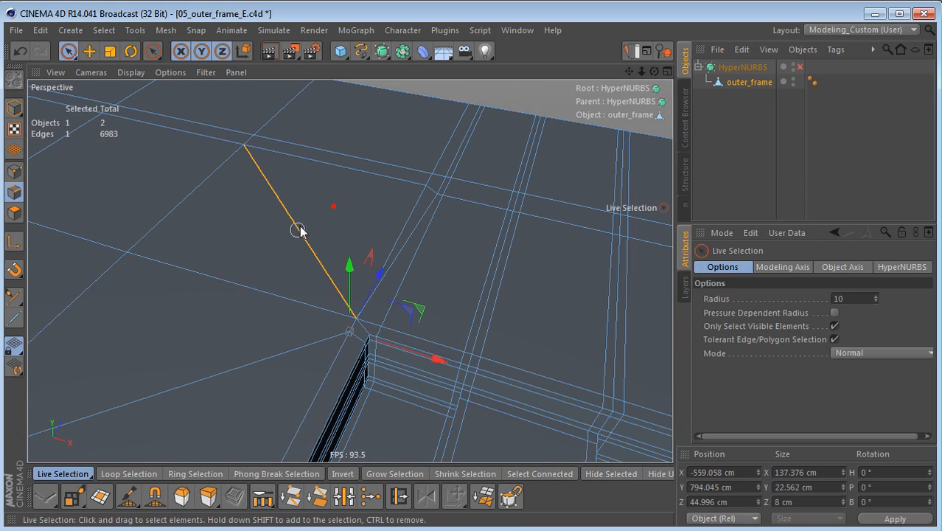
{"action": "key", "text": "Delete"}
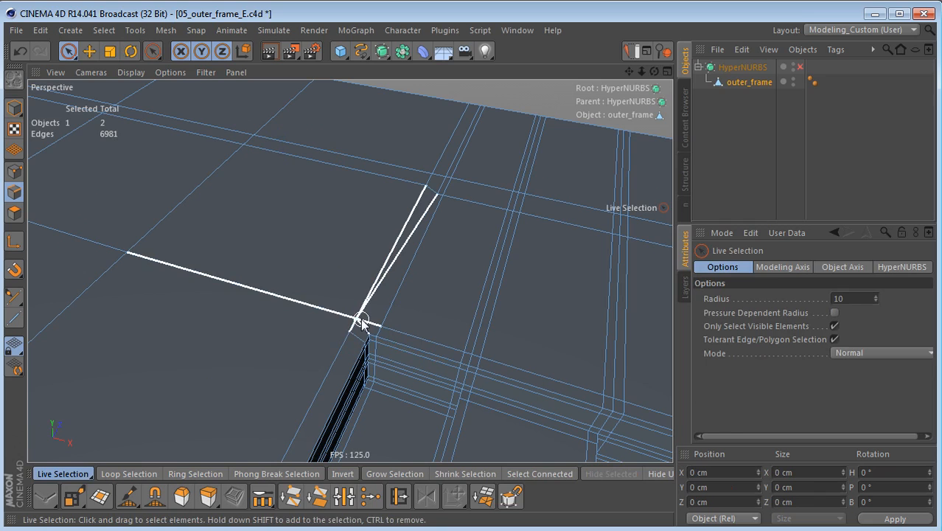
Step: Path-select the extra edge line running backward from the welded corner across the top surface and dissolve it
{"action": "key", "text": "u"}
{"action": "key", "text": "m"}
{"action": "mouse_move", "coordinate": [355, 317]}
{"action": "left_mouse_down"}
{"action": "mouse_move", "coordinate": [429, 239]}
{"action": "mouse_move", "coordinate": [463, 162]}
{"action": "left_mouse_up"}
{"action": "mouse_move", "coordinate": [365, 318]}
{"action": "left_mouse_down"}
{"action": "mouse_move", "coordinate": [416, 261]}
{"action": "mouse_move", "coordinate": [477, 114]}
{"action": "left_mouse_up"}
{"action": "key", "text": "ctrl+BackSpace"}
Step: Examine the edge flow from the rib recess corner around the end of the frame and down its outer side
{"action": "middle_click_drag", "start_coordinate": [407, 401], "coordinate": [404, 335], "text": "alt"}
{"action": "left_click_drag", "start_coordinate": [385, 349], "coordinate": [336, 346], "text": "alt"}
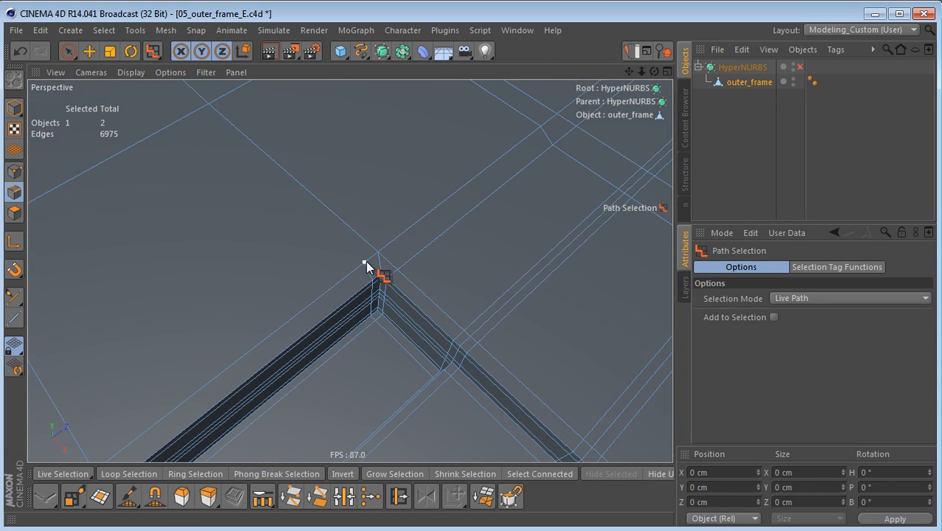
{"action": "right_click_drag", "start_coordinate": [368, 261], "coordinate": [240, 326], "text": "alt"}
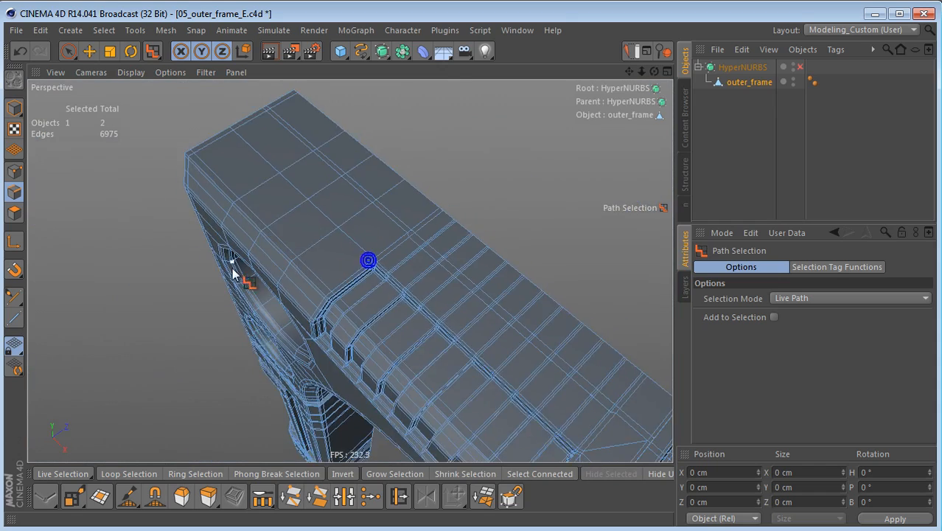
{"action": "left_click_drag", "start_coordinate": [225, 241], "coordinate": [606, 191], "text": "alt"}
{"action": "mouse_move", "coordinate": [442, 243]}
{"action": "left_mouse_down", "text": "alt"}
{"action": "mouse_move", "coordinate": [433, 265]}
{"action": "mouse_move", "coordinate": [544, 162]}
{"action": "left_mouse_up", "text": "alt"}
{"action": "middle_click_drag", "start_coordinate": [327, 317], "coordinate": [399, 166], "text": "alt"}
{"action": "left_click_drag", "start_coordinate": [399, 167], "coordinate": [369, 228], "text": "alt"}
{"action": "right_click_drag", "start_coordinate": [323, 309], "coordinate": [412, 315], "text": "alt"}
{"action": "left_click_drag", "start_coordinate": [414, 320], "coordinate": [421, 210], "text": "alt"}
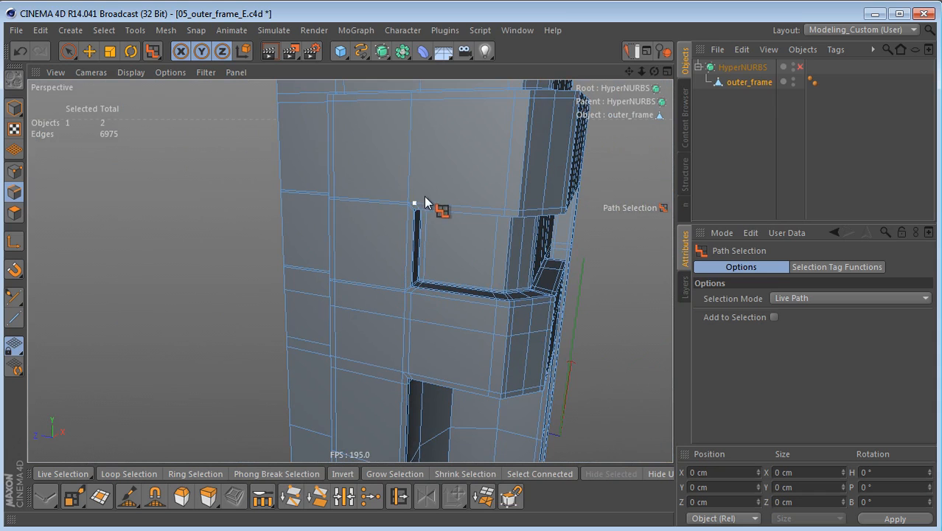
{"action": "left_click_drag", "start_coordinate": [436, 194], "coordinate": [396, 374], "text": "alt"}
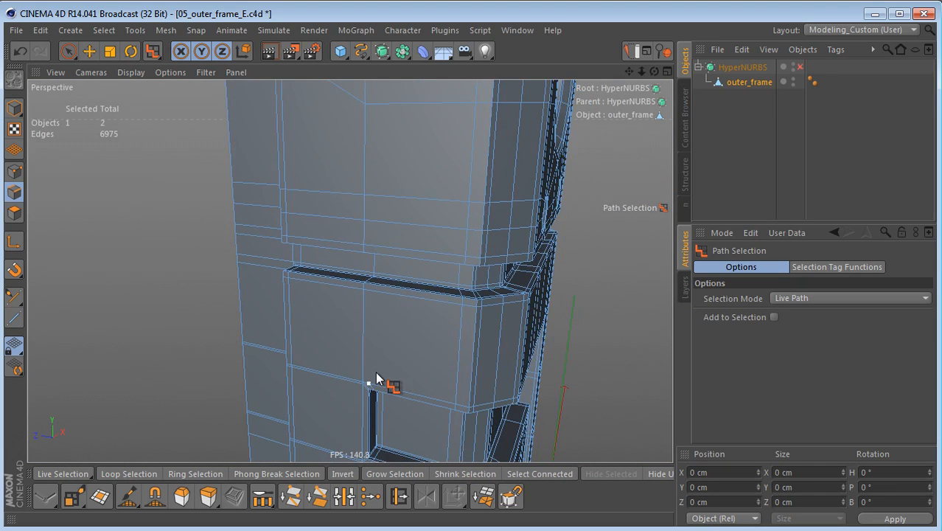
Step: Live-select the short horizontal edges in the front strip around the narrow groove on the frame's outer side
{"action": "key", "text": "9"}
{"action": "left_click_drag", "start_coordinate": [394, 335], "coordinate": [409, 235]}
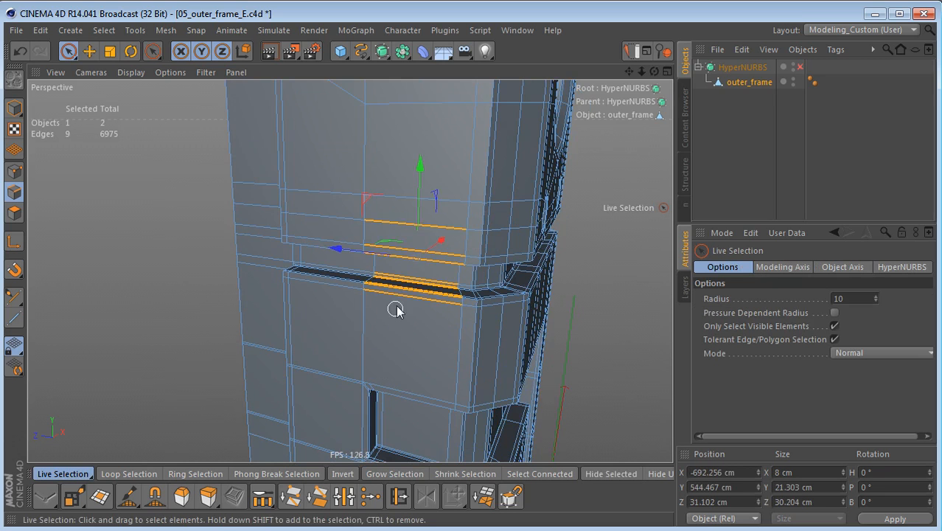
{"action": "left_click_drag", "start_coordinate": [399, 291], "coordinate": [415, 210], "text": "alt"}
{"action": "mouse_move", "coordinate": [398, 254]}
{"action": "left_mouse_down", "text": "shift"}
{"action": "mouse_move", "coordinate": [409, 296]}
{"action": "mouse_move", "coordinate": [401, 355]}
{"action": "mouse_move", "coordinate": [405, 73]}
{"action": "mouse_move", "coordinate": [404, 140]}
{"action": "left_mouse_up", "text": "shift"}
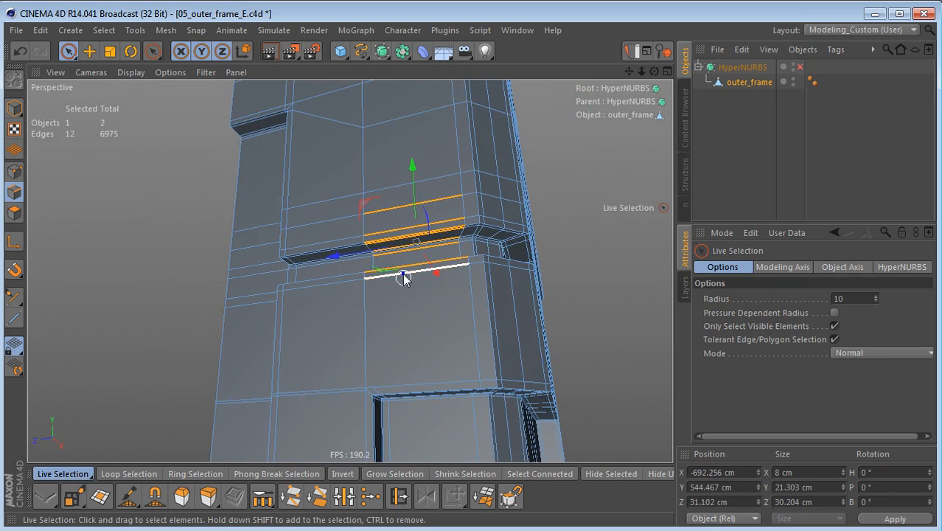
{"action": "right_click_drag", "start_coordinate": [404, 274], "coordinate": [475, 258], "text": "alt"}
{"action": "left_click", "coordinate": [475, 259], "text": "shift"}
Step: Extend the selection with the matching strip edges up the outer side and over the top toward the first rib
{"action": "left_click_drag", "start_coordinate": [399, 242], "coordinate": [375, 336], "text": "alt"}
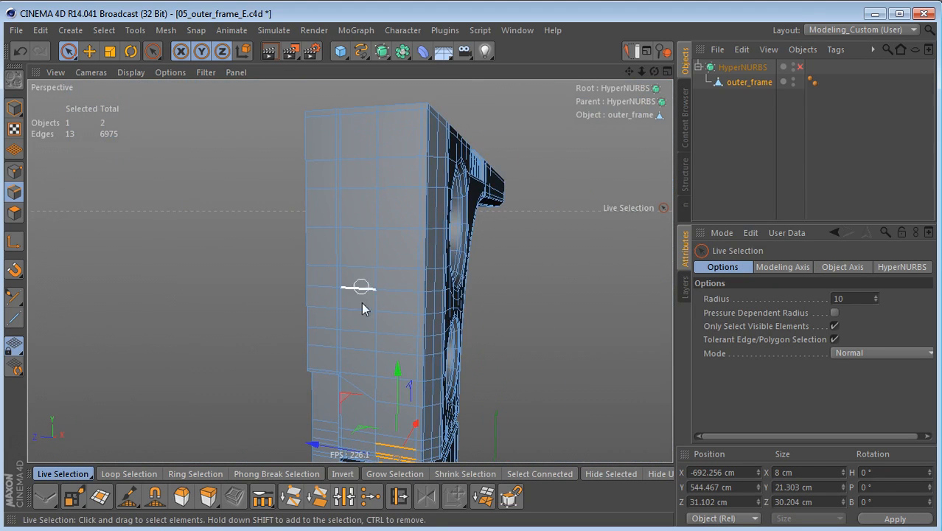
{"action": "mouse_move", "coordinate": [387, 116]}
{"action": "left_mouse_down", "text": "shift"}
{"action": "mouse_move", "coordinate": [389, 105]}
{"action": "mouse_move", "coordinate": [386, 422]}
{"action": "mouse_move", "coordinate": [403, 410]}
{"action": "left_mouse_up", "text": "shift"}
{"action": "left_click_drag", "start_coordinate": [399, 243], "coordinate": [372, 343], "text": "alt"}
{"action": "mouse_move", "coordinate": [399, 265]}
{"action": "left_mouse_down", "text": "shift"}
{"action": "mouse_move", "coordinate": [391, 256]}
{"action": "mouse_move", "coordinate": [317, 383]}
{"action": "left_mouse_up", "text": "shift"}
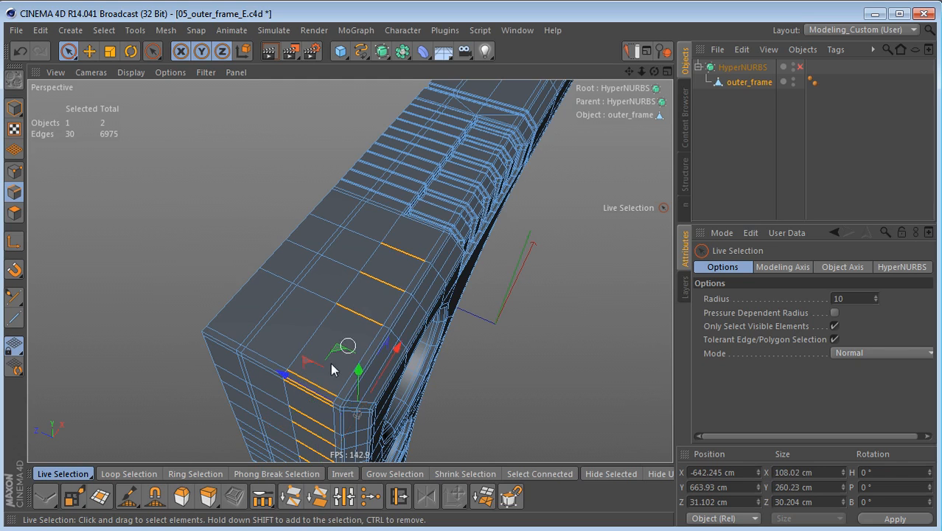
Step: Edge Cut the selected strip edges with 1 subdivision at 94.5% offset
{"action": "left_click_drag", "start_coordinate": [396, 326], "coordinate": [390, 383], "text": "alt"}
{"action": "right_click_drag", "start_coordinate": [409, 280], "coordinate": [557, 259], "text": "alt"}
{"action": "left_click_drag", "start_coordinate": [417, 293], "coordinate": [508, 365], "text": "alt"}
{"action": "key", "text": "m"}
{"action": "key", "text": "f"}
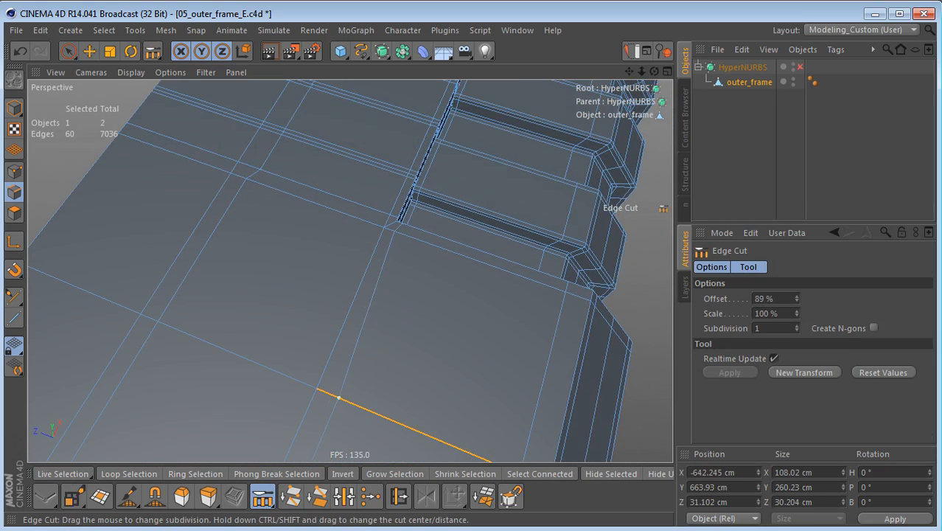
{"action": "right_click_drag", "start_coordinate": [437, 330], "coordinate": [366, 372], "text": "alt"}
{"action": "left_click_drag", "start_coordinate": [365, 372], "coordinate": [374, 247], "text": "alt"}
{"action": "right_click_drag", "start_coordinate": [374, 247], "coordinate": [348, 329], "text": "alt"}
{"action": "left_click_drag", "start_coordinate": [348, 329], "coordinate": [372, 274], "text": "alt"}
Step: Examine the new edge cut from the top of the frame down its outer side to the groove's upper corner
{"action": "middle_click_drag", "start_coordinate": [361, 366], "coordinate": [361, 244], "text": "alt"}
{"action": "right_click_drag", "start_coordinate": [339, 394], "coordinate": [422, 364], "text": "alt"}
{"action": "middle_click_drag", "start_coordinate": [379, 365], "coordinate": [376, 203], "text": "alt"}
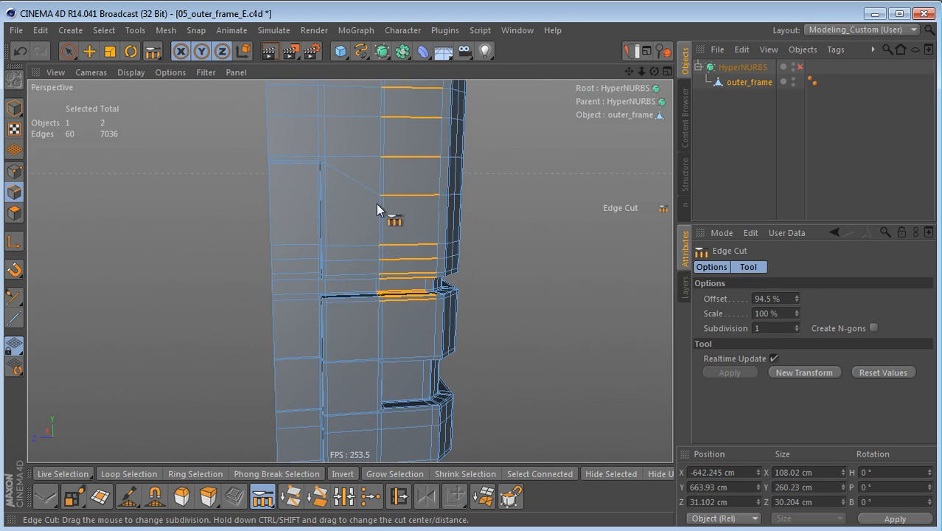
{"action": "right_click_drag", "start_coordinate": [339, 332], "coordinate": [451, 330], "text": "alt"}
{"action": "left_click_drag", "start_coordinate": [434, 335], "coordinate": [374, 348], "text": "alt"}
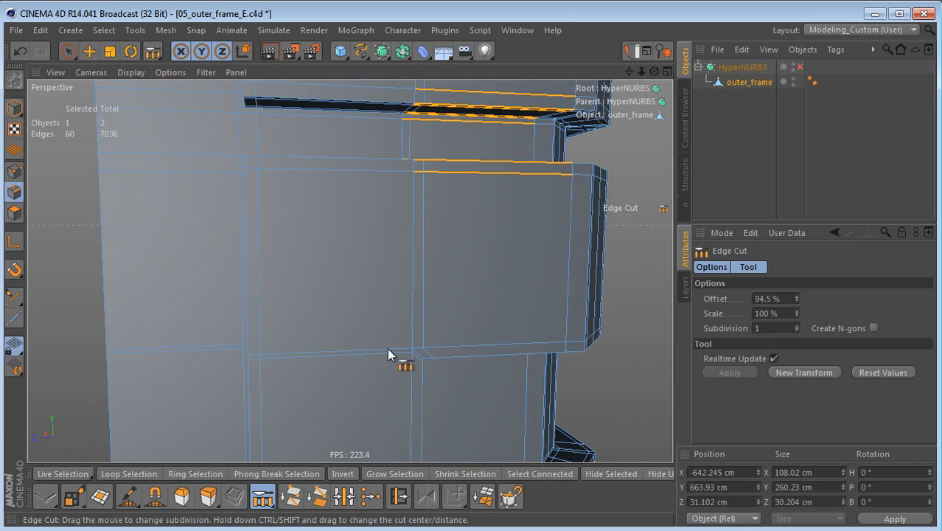
{"action": "right_click_drag", "start_coordinate": [428, 363], "coordinate": [459, 329], "text": "alt"}
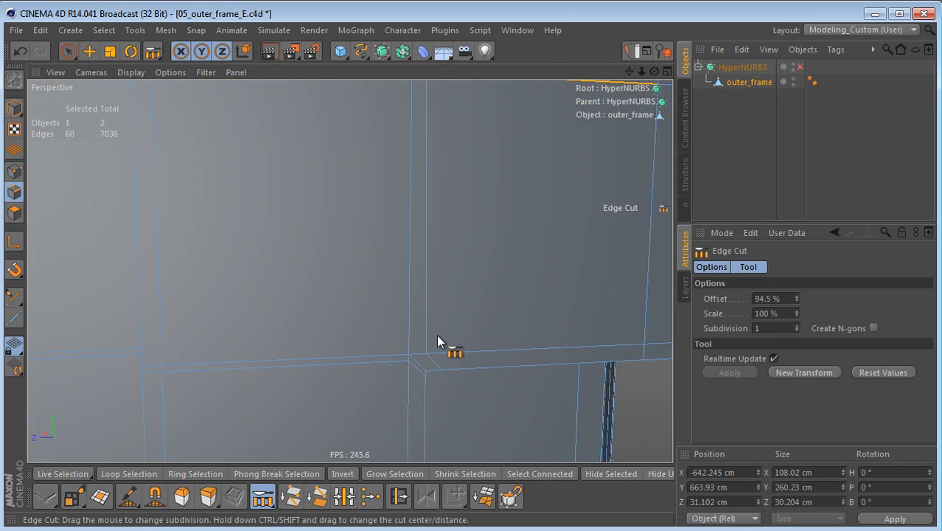
{"action": "left_click_drag", "start_coordinate": [437, 336], "coordinate": [426, 365]}
Step: Place the axis of the cut's point at the groove's upper corner on the neighbouring point, and scale the point flat along Z
{"action": "key", "text": "l"}
{"action": "key", "text": "l"}
{"action": "left_click", "coordinate": [429, 356]}
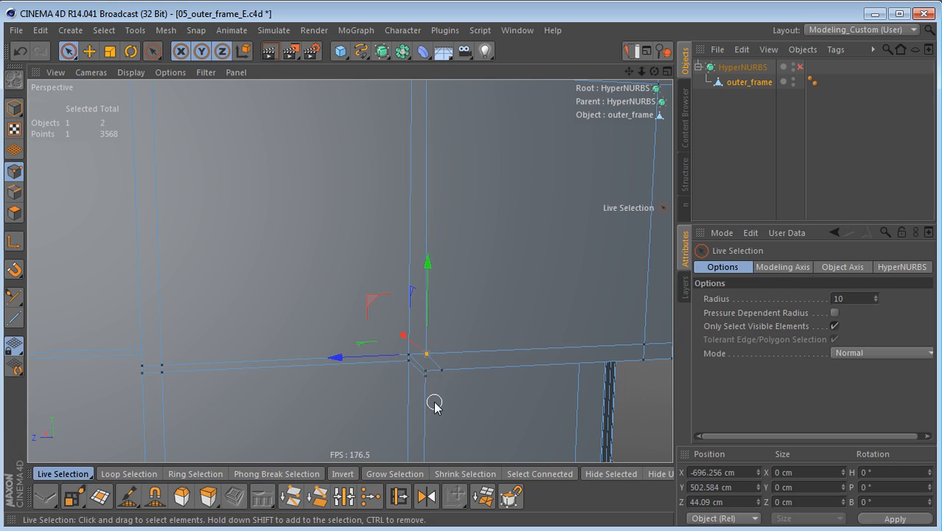
{"action": "key", "text": "t"}
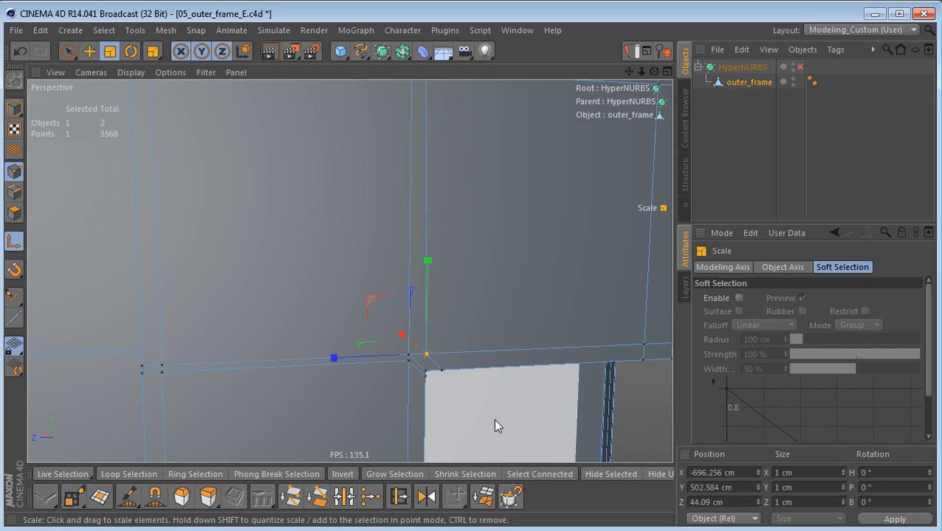
{"action": "left_click_drag", "start_coordinate": [493, 322], "coordinate": [418, 341], "text": "alt"}
{"action": "left_click", "coordinate": [438, 364]}
{"action": "left_click_drag", "start_coordinate": [346, 356], "coordinate": [432, 367]}
{"action": "key", "text": "ctrl+z"}
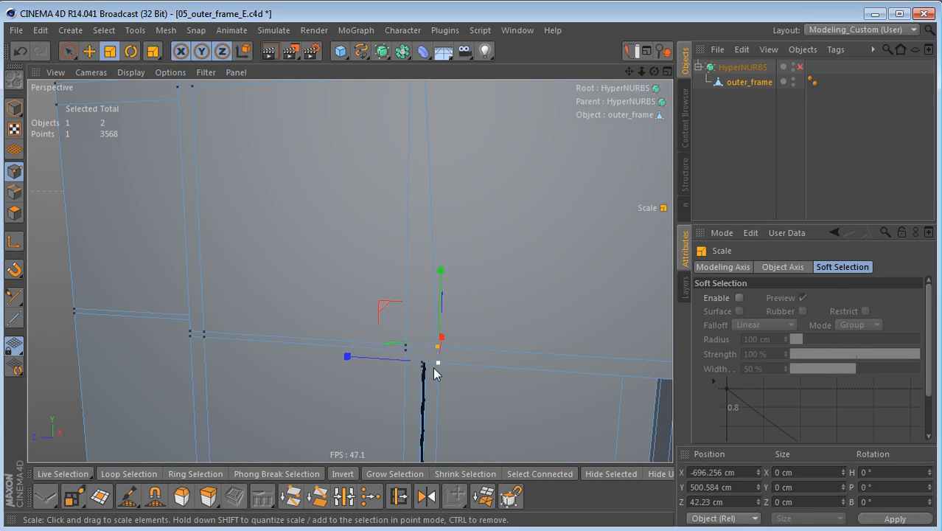
{"action": "left_click_drag", "start_coordinate": [347, 357], "coordinate": [439, 364]}
{"action": "left_click_drag", "start_coordinate": [338, 376], "coordinate": [316, 330], "text": "alt"}
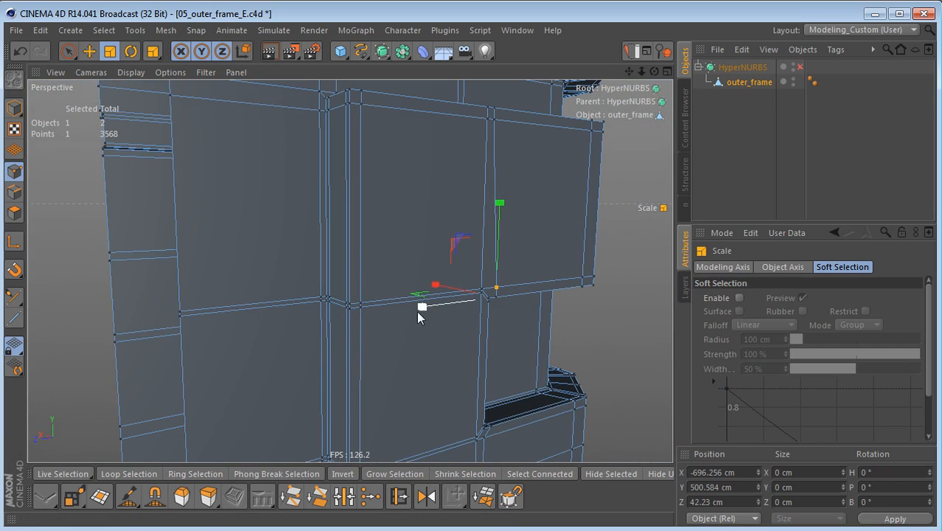
Step: Select the seven-edge line meeting the groove's upper corner and scale it flat along Y to level it with the corner point
{"action": "key", "text": "Return"}
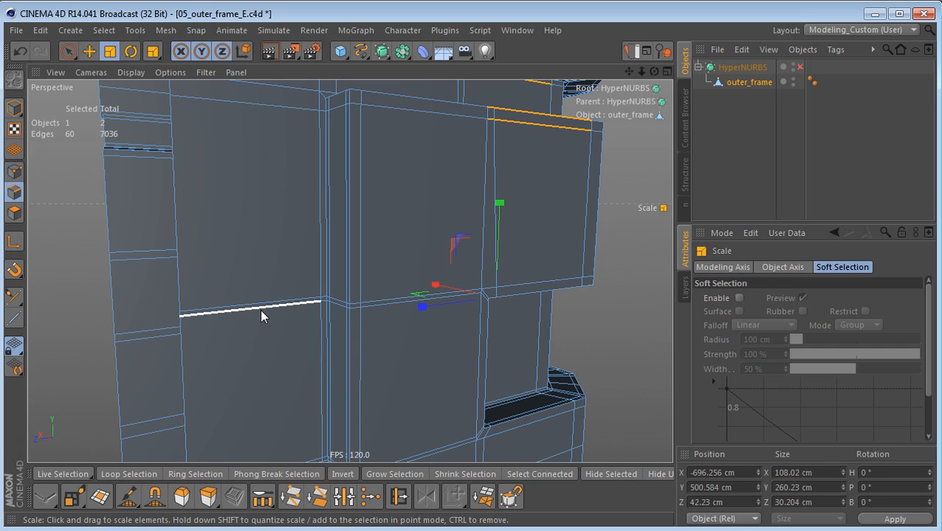
{"action": "key", "text": "e"}
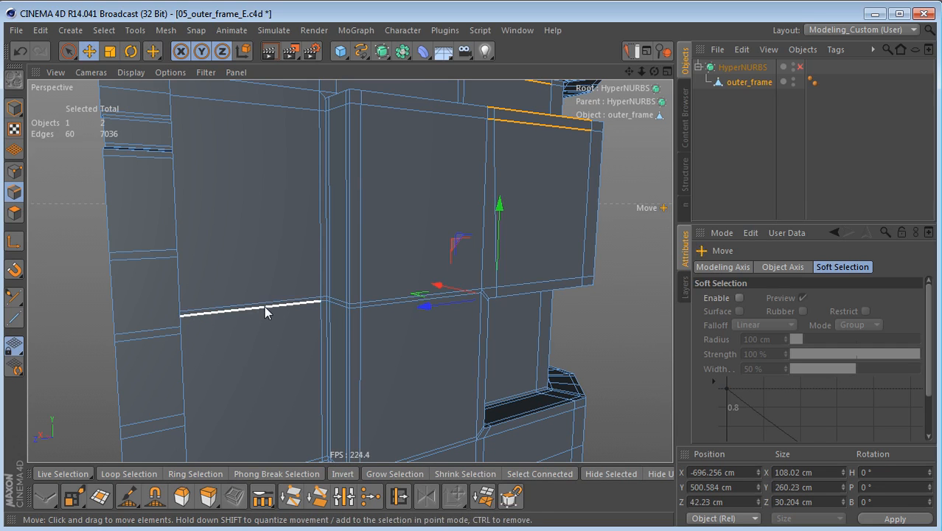
{"action": "left_click", "coordinate": [266, 308]}
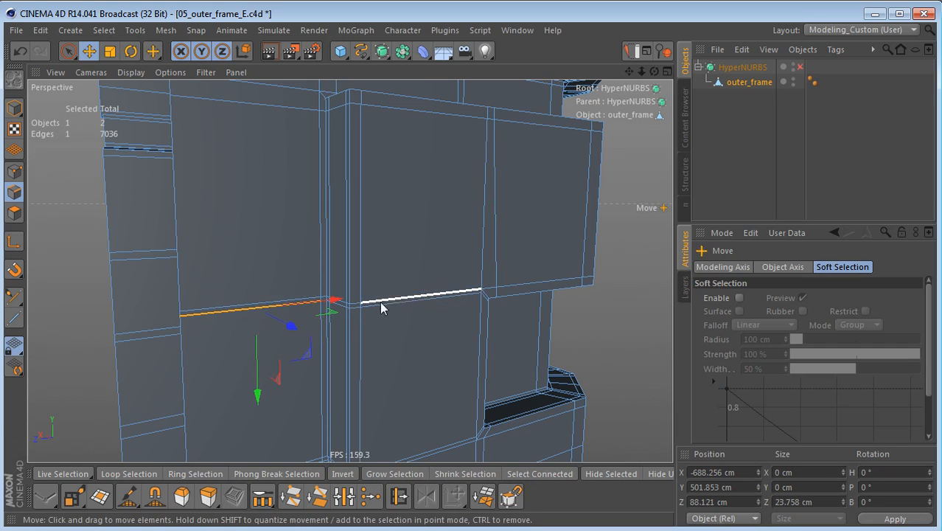
{"action": "left_click", "coordinate": [453, 296], "text": "shift"}
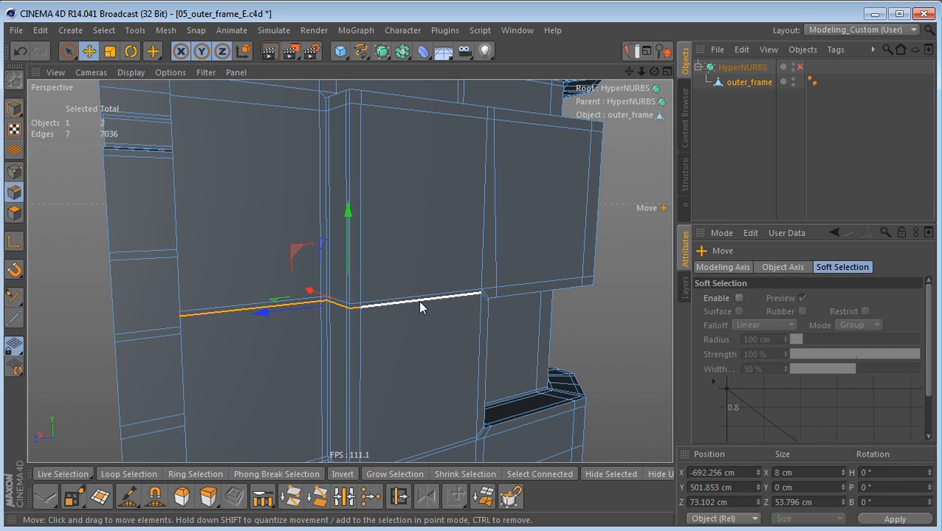
{"action": "left_click_drag", "start_coordinate": [451, 280], "coordinate": [258, 344], "text": "alt"}
{"action": "middle_click_drag", "start_coordinate": [334, 315], "coordinate": [249, 347], "text": "alt"}
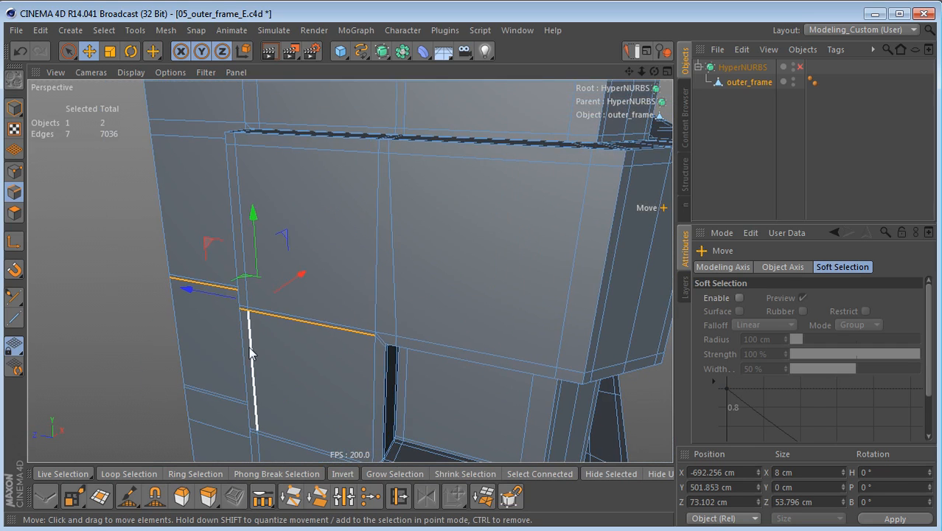
{"action": "key", "text": "t"}
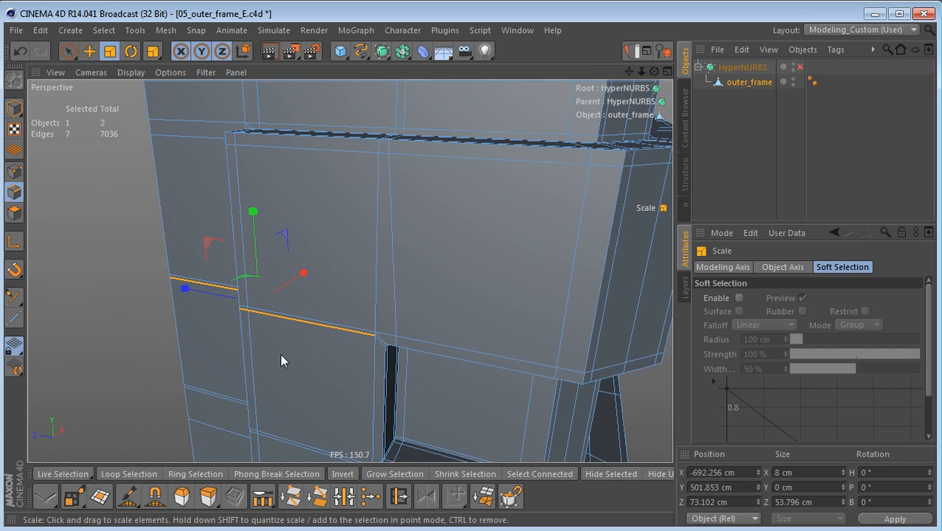
{"action": "key", "text": "l"}
{"action": "scroll", "coordinate": [369, 364], "scroll_direction": "up", "scroll_amount": 3}
{"action": "mouse_move", "coordinate": [405, 341]}
{"action": "left_mouse_down"}
{"action": "mouse_move", "coordinate": [383, 333]}
{"action": "mouse_move", "coordinate": [378, 304]}
{"action": "mouse_move", "coordinate": [404, 247]}
{"action": "mouse_move", "coordinate": [391, 330]}
{"action": "left_mouse_up"}
{"action": "left_click_drag", "start_coordinate": [289, 351], "coordinate": [442, 337], "text": "alt"}
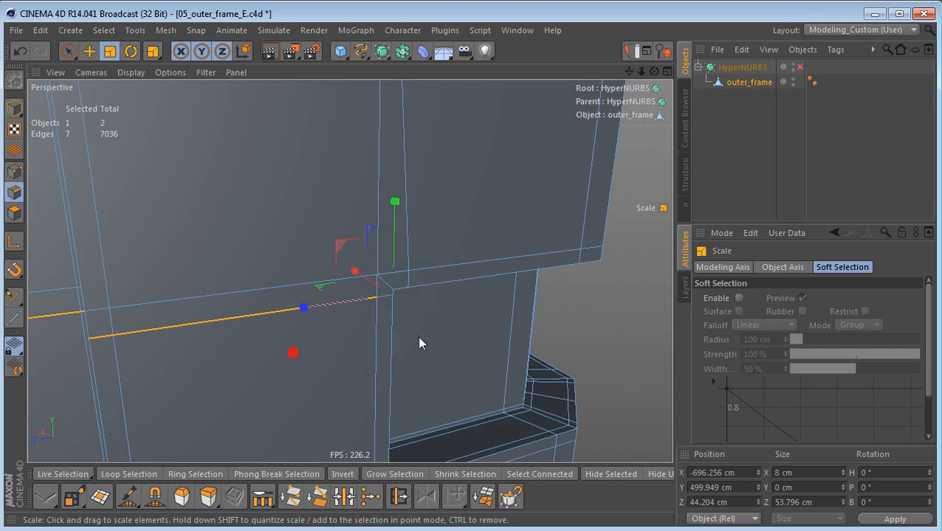
Step: Select the matching edge line at the recess's lower corner and scale it along Y to the height of that corner's point
{"action": "scroll", "coordinate": [441, 337], "scroll_direction": "down", "scroll_amount": 4}
{"action": "middle_click_drag", "start_coordinate": [320, 350], "coordinate": [367, 234], "text": "alt"}
{"action": "scroll", "coordinate": [396, 317], "scroll_direction": "up", "scroll_amount": 4}
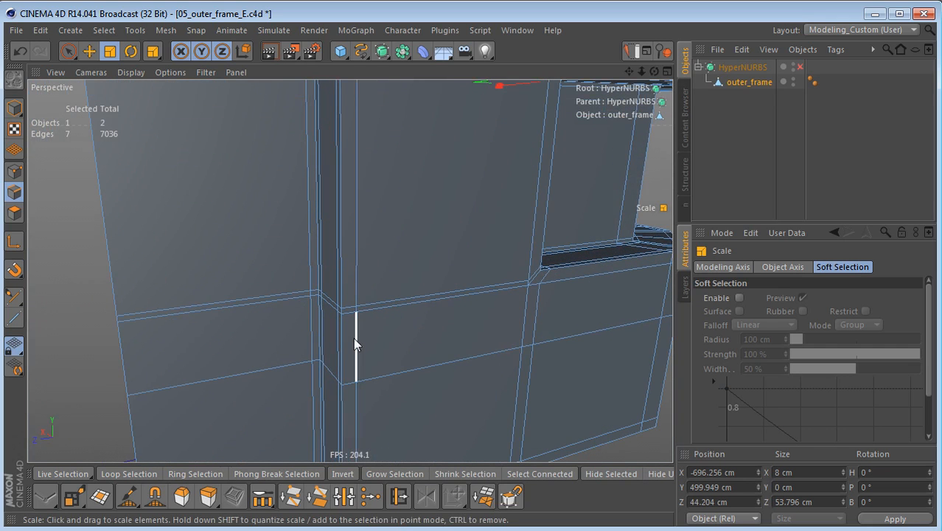
{"action": "key", "text": "e"}
{"action": "left_click", "coordinate": [273, 297]}
{"action": "left_click", "coordinate": [477, 286], "text": "ctrl+shift"}
{"action": "left_click_drag", "start_coordinate": [489, 287], "coordinate": [274, 337], "text": "alt"}
{"action": "key", "text": "t"}
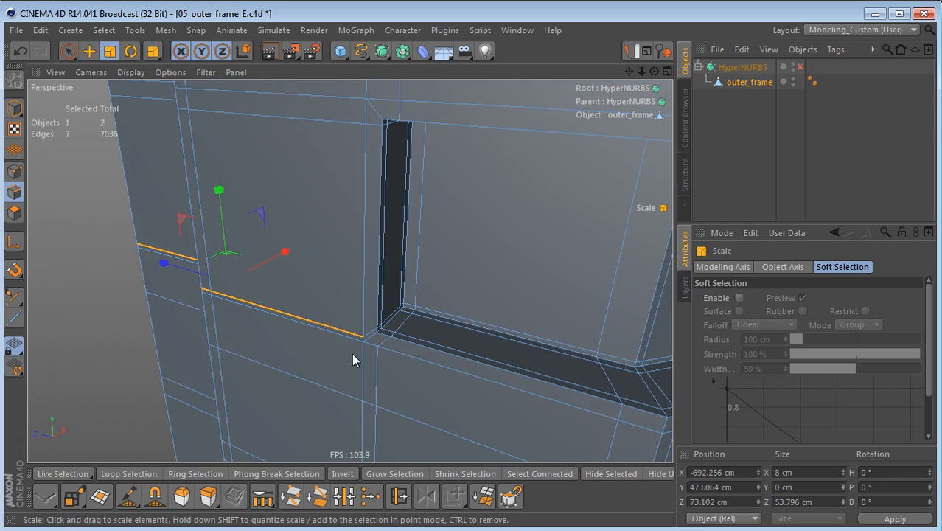
{"action": "key", "text": "l"}
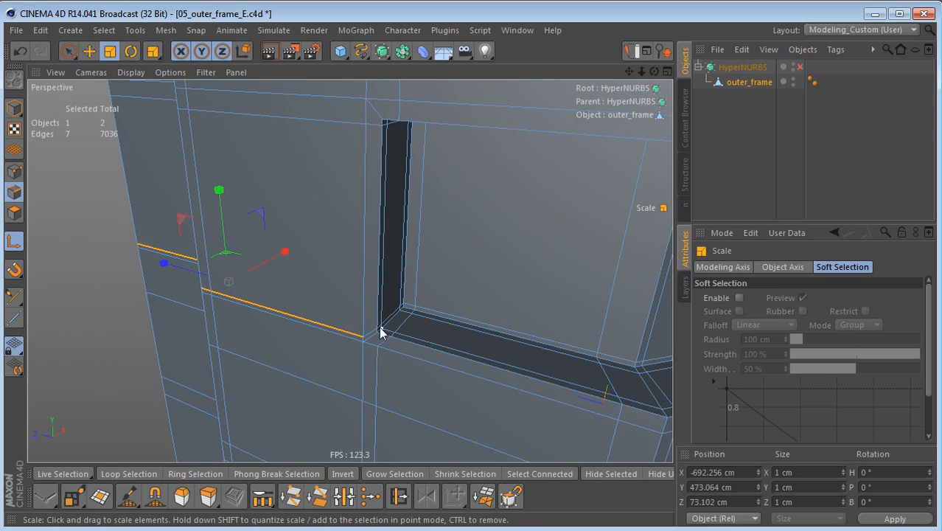
{"action": "left_click", "coordinate": [378, 329]}
{"action": "key", "text": "l"}
{"action": "left_click_drag", "start_coordinate": [377, 242], "coordinate": [376, 325]}
Step: Examine the edge flow along the frame's outer side and over the top to the inner recess corner
{"action": "right_click_drag", "start_coordinate": [400, 313], "coordinate": [337, 332], "text": "alt"}
{"action": "left_click_drag", "start_coordinate": [340, 323], "coordinate": [434, 310], "text": "alt"}
{"action": "middle_click_drag", "start_coordinate": [429, 291], "coordinate": [413, 432], "text": "alt"}
{"action": "right_click_drag", "start_coordinate": [405, 340], "coordinate": [368, 394], "text": "alt"}
{"action": "middle_click_drag", "start_coordinate": [403, 254], "coordinate": [410, 350], "text": "alt"}
{"action": "right_click_drag", "start_coordinate": [413, 350], "coordinate": [472, 367], "text": "alt"}
{"action": "left_click_drag", "start_coordinate": [385, 191], "coordinate": [198, 280], "text": "alt"}
{"action": "middle_click_drag", "start_coordinate": [302, 254], "coordinate": [45, 343], "text": "alt"}
{"action": "right_click_drag", "start_coordinate": [407, 160], "coordinate": [514, 147], "text": "alt"}
{"action": "left_click_drag", "start_coordinate": [427, 213], "coordinate": [342, 275], "text": "alt"}
{"action": "right_click_drag", "start_coordinate": [359, 239], "coordinate": [373, 236], "text": "alt"}
{"action": "left_click_drag", "start_coordinate": [370, 243], "coordinate": [380, 249], "text": "alt"}
{"action": "middle_click_drag", "start_coordinate": [327, 230], "coordinate": [370, 237], "text": "alt"}
Step: Weld the three points at the recess corner on the frame's top into one point at their centre
{"action": "key", "text": "Return"}
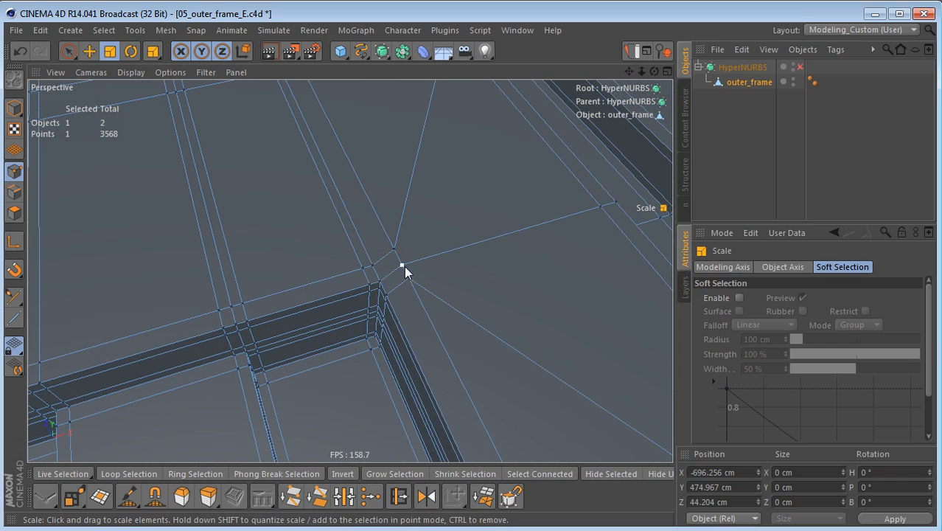
{"action": "key", "text": "9"}
{"action": "left_click", "coordinate": [394, 248], "text": "shift"}
{"action": "left_click", "coordinate": [402, 264], "text": "shift"}
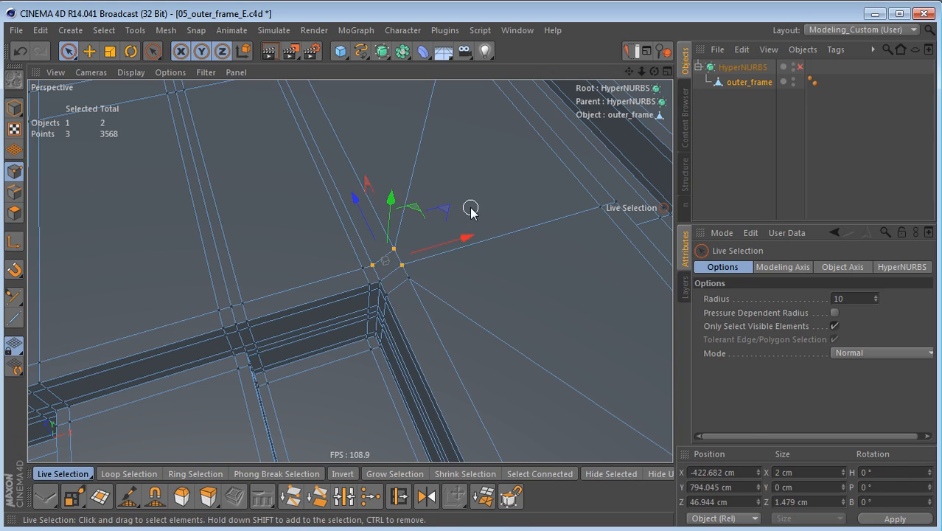
{"action": "right_click", "coordinate": [506, 170]}
{"action": "left_click", "coordinate": [589, 423]}
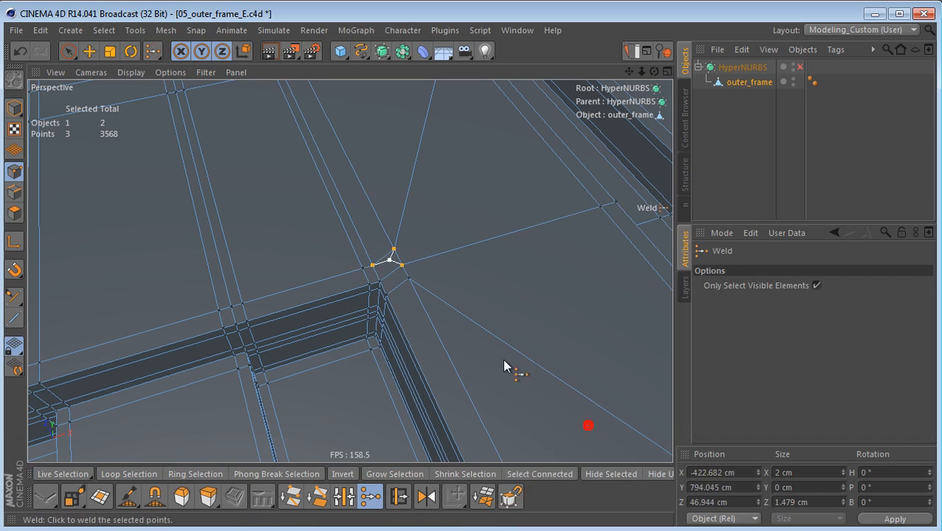
{"action": "left_click", "coordinate": [438, 258]}
{"action": "right_click_drag", "start_coordinate": [416, 260], "coordinate": [437, 255], "text": "alt"}
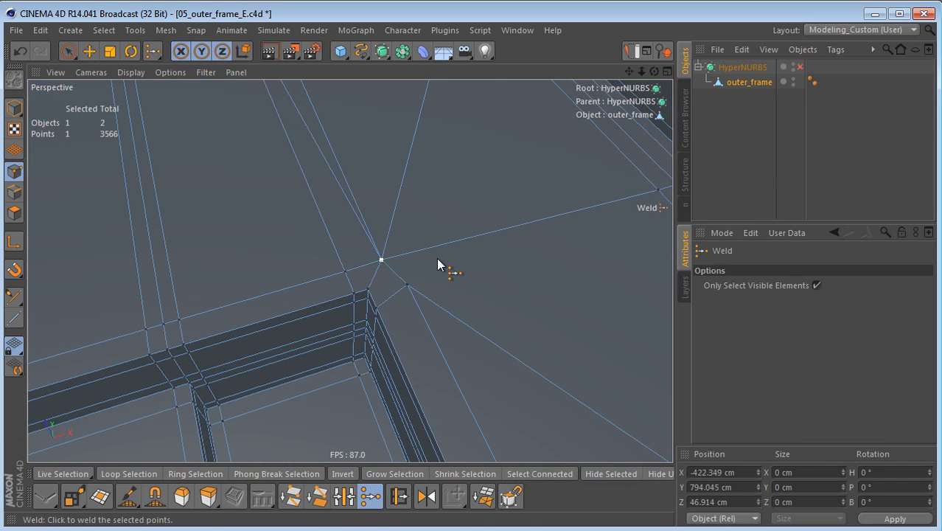
Step: Place the welded point's axis on the adjacent corner point and scale the welded point flat along X to align them
{"action": "key", "text": "e"}
{"action": "key", "text": "t"}
{"action": "key", "text": "l"}
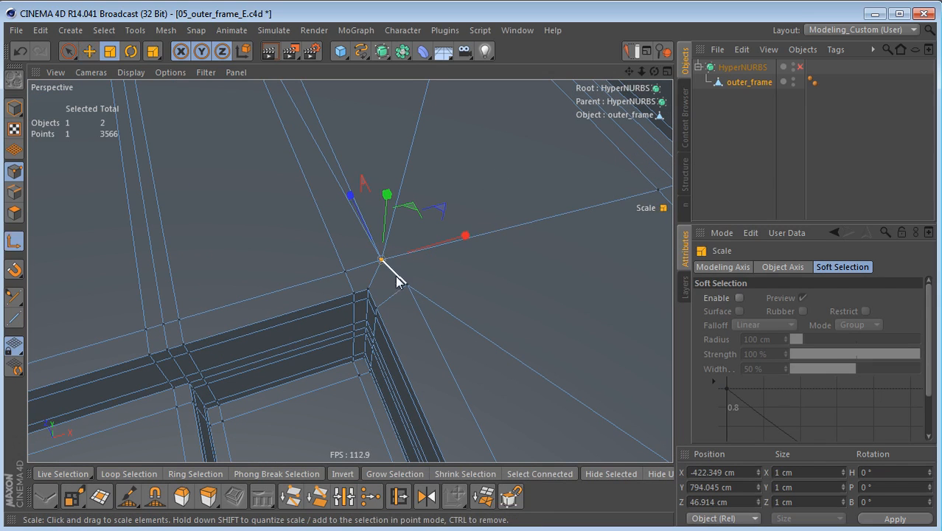
{"action": "left_click", "coordinate": [408, 285]}
{"action": "key", "text": "l"}
{"action": "left_click_drag", "start_coordinate": [490, 261], "coordinate": [407, 285]}
{"action": "right_click_drag", "start_coordinate": [441, 270], "coordinate": [407, 269], "text": "alt"}
{"action": "middle_click_drag", "start_coordinate": [406, 270], "coordinate": [427, 317], "text": "alt"}
Step: Live-select the two long diagonal edges running out from the recess corner on the frame's top and delete them
{"action": "key", "text": "Return"}
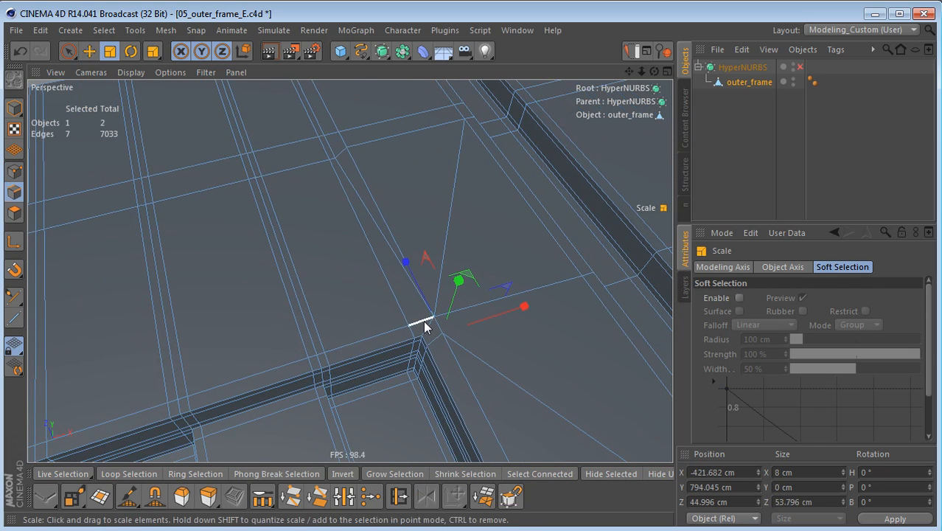
{"action": "key", "text": "9"}
{"action": "left_click", "coordinate": [507, 374]}
{"action": "left_click", "coordinate": [445, 227], "text": "shift"}
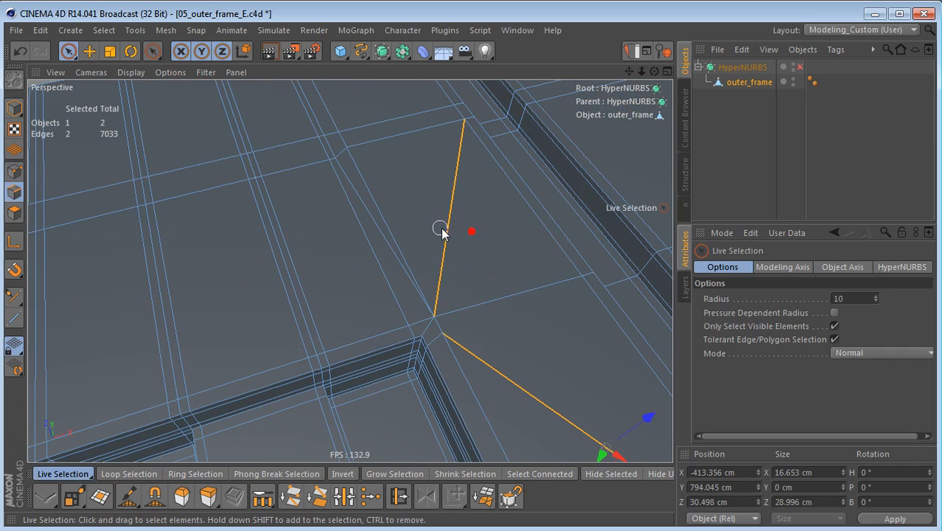
{"action": "key", "text": "Delete"}
Step: Select the redundant edge line running from the welded corner point to the frame's far edge, excluding the short connector, and delete it
{"action": "left_click_drag", "start_coordinate": [451, 205], "coordinate": [439, 254], "text": "alt"}
{"action": "left_click", "coordinate": [398, 269]}
{"action": "key", "text": "e"}
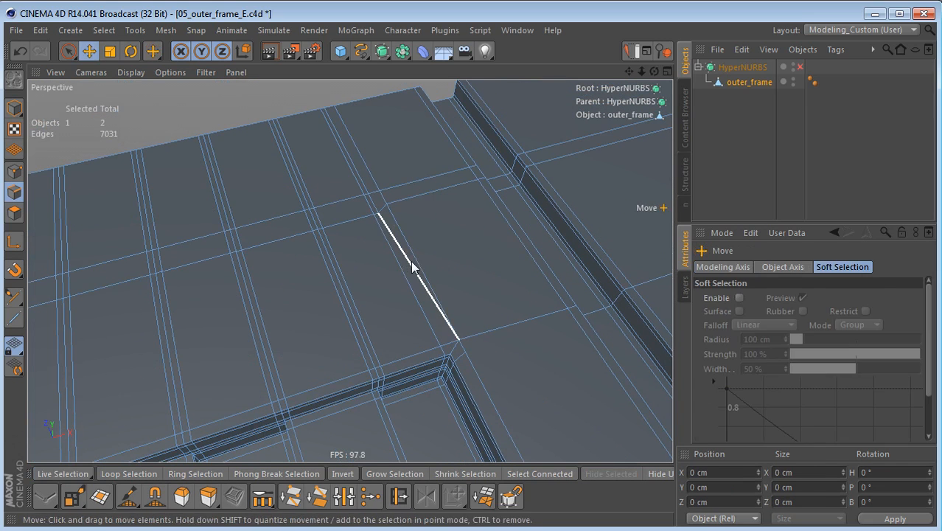
{"action": "left_click", "coordinate": [365, 191], "text": "shift"}
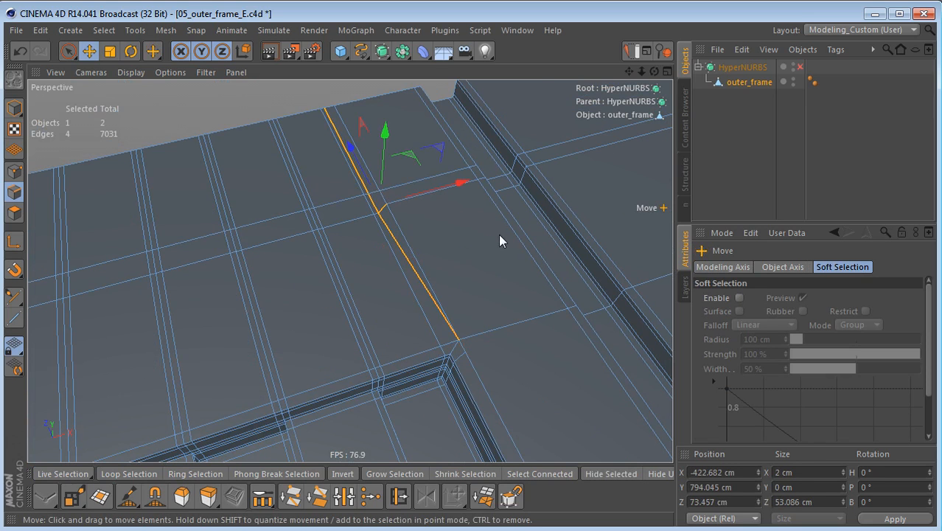
{"action": "scroll", "coordinate": [405, 221], "scroll_direction": "up", "scroll_amount": 2}
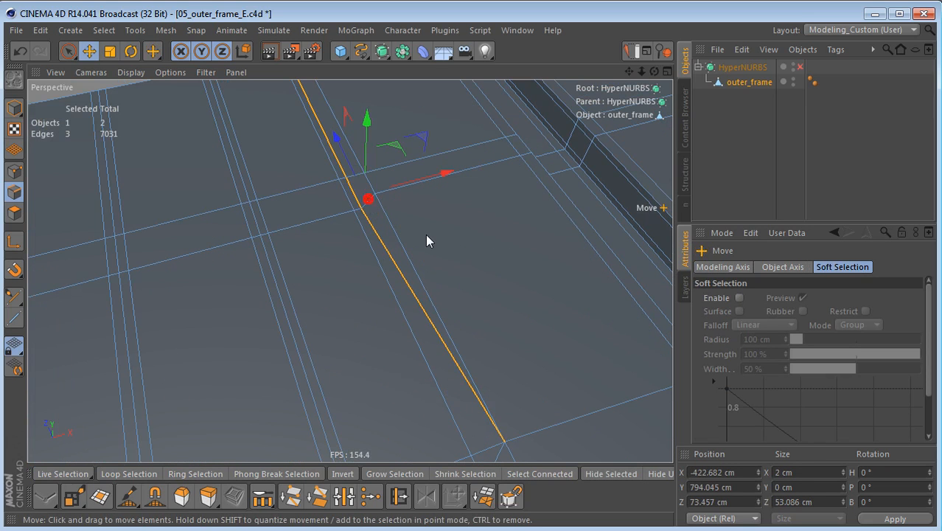
{"action": "key", "text": "Delete"}
Step: Select the short diagonal edge at the recess corner and show that area in the Top view
{"action": "left_click_drag", "start_coordinate": [443, 236], "coordinate": [360, 267], "text": "alt"}
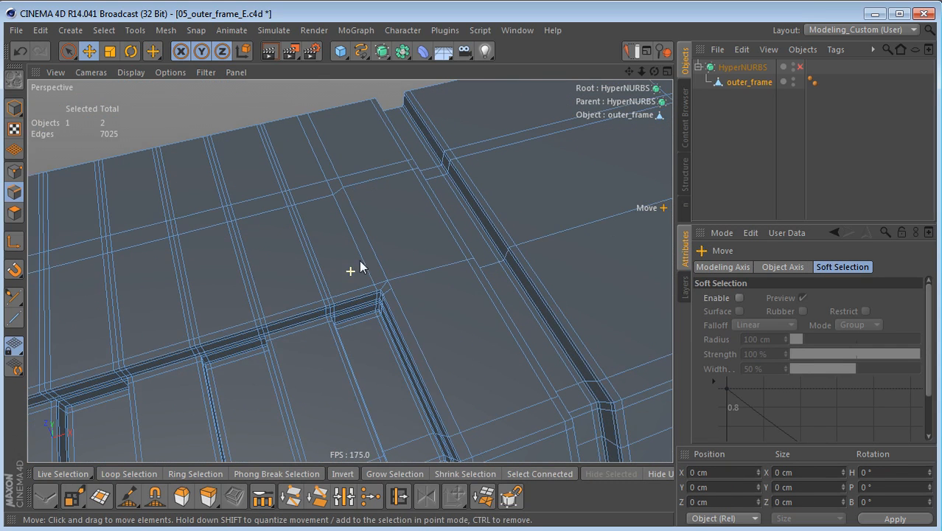
{"action": "left_click", "coordinate": [389, 293]}
{"action": "left_click_drag", "start_coordinate": [433, 310], "coordinate": [316, 319], "text": "alt"}
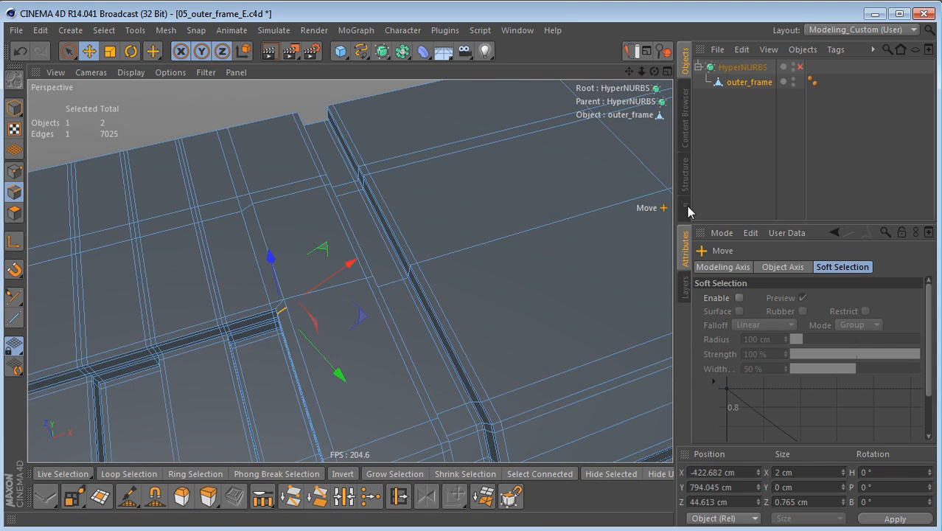
{"action": "left_click_drag", "start_coordinate": [602, 218], "coordinate": [329, 291], "text": "alt"}
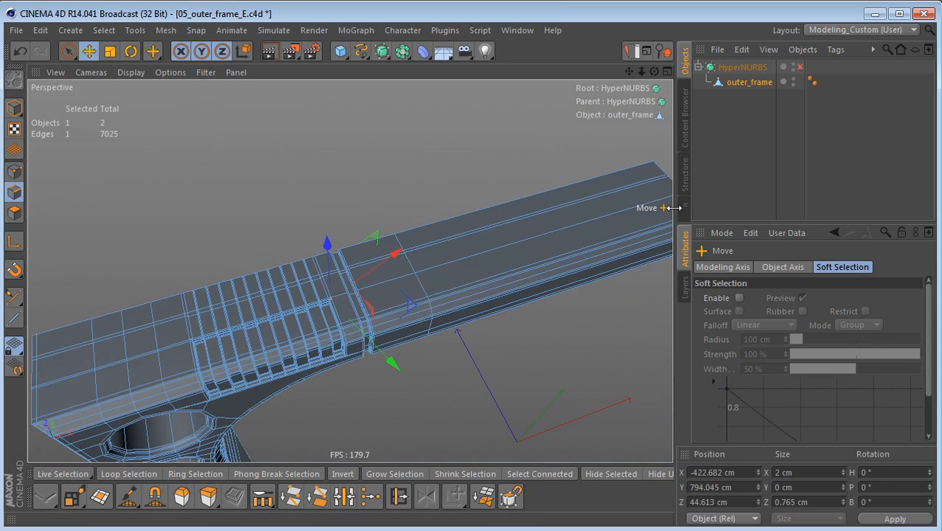
{"action": "left_click_drag", "start_coordinate": [612, 214], "coordinate": [576, 218], "text": "alt"}
{"action": "middle_click", "coordinate": [549, 238]}
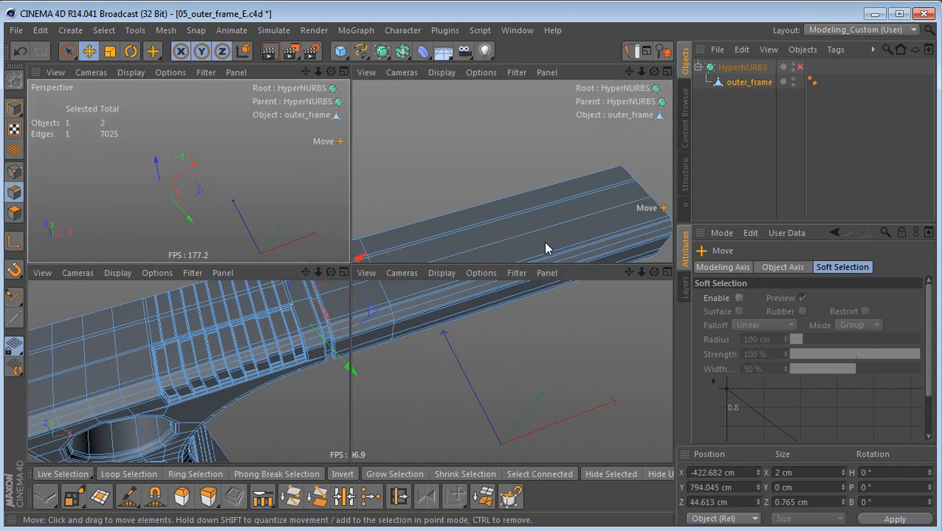
{"action": "middle_click", "coordinate": [461, 221]}
{"action": "scroll", "coordinate": [509, 267], "scroll_direction": "up", "scroll_amount": 4}
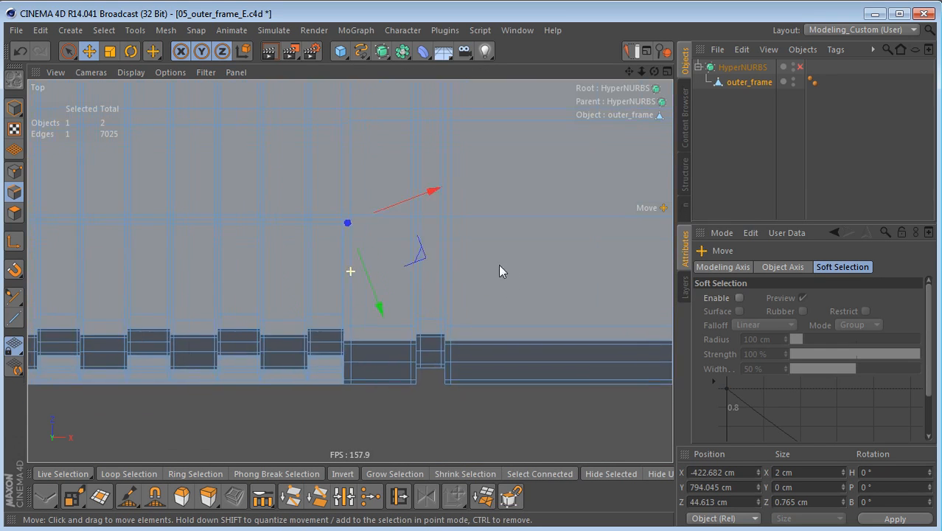
Step: Set the Knife in Line mode with Restrict to Selection and Visible Only turned off
{"action": "key", "text": "k"}
{"action": "middle_click_drag", "start_coordinate": [471, 296], "coordinate": [394, 326], "text": "alt"}
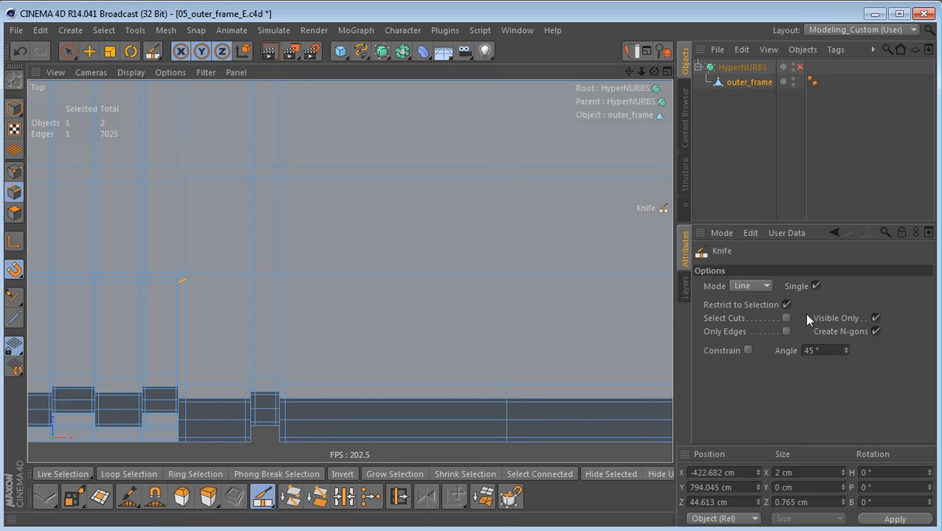
{"action": "left_click", "coordinate": [750, 304]}
{"action": "left_click", "coordinate": [786, 303]}
{"action": "left_click", "coordinate": [876, 317]}
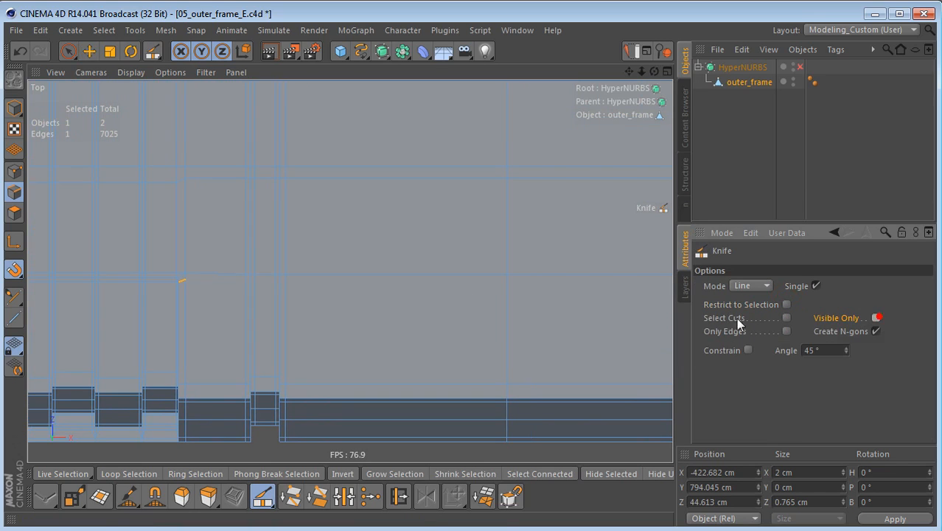
Step: Cut a straight Knife line in the Top view from the short diagonal corner edge's outer end past the frame's far end
{"action": "right_click_drag", "start_coordinate": [419, 290], "coordinate": [374, 308], "text": "alt"}
{"action": "middle_click_drag", "start_coordinate": [307, 310], "coordinate": [191, 322], "text": "alt"}
{"action": "right_click_drag", "start_coordinate": [191, 323], "coordinate": [271, 279], "text": "alt"}
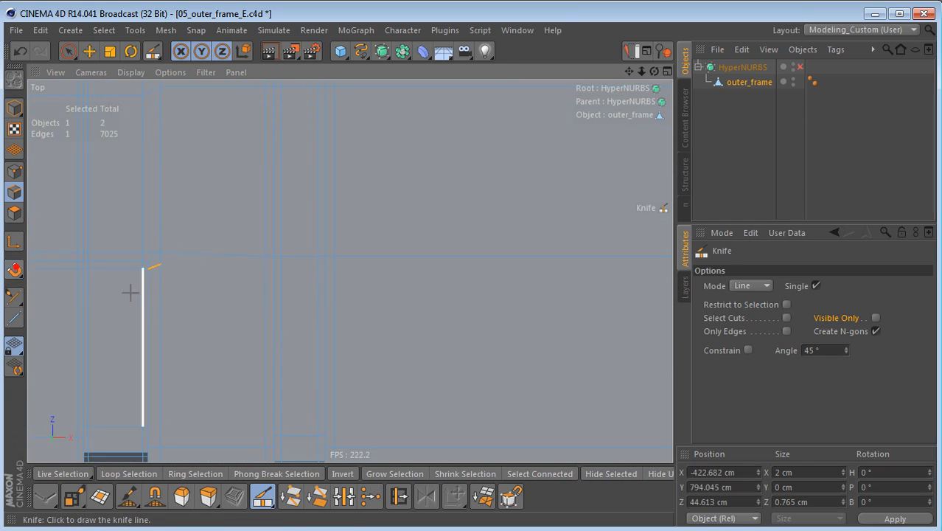
{"action": "left_click", "coordinate": [166, 266]}
{"action": "right_click_drag", "start_coordinate": [406, 256], "coordinate": [271, 316], "text": "alt"}
{"action": "middle_click_drag", "start_coordinate": [350, 272], "coordinate": [0, 257], "text": "alt"}
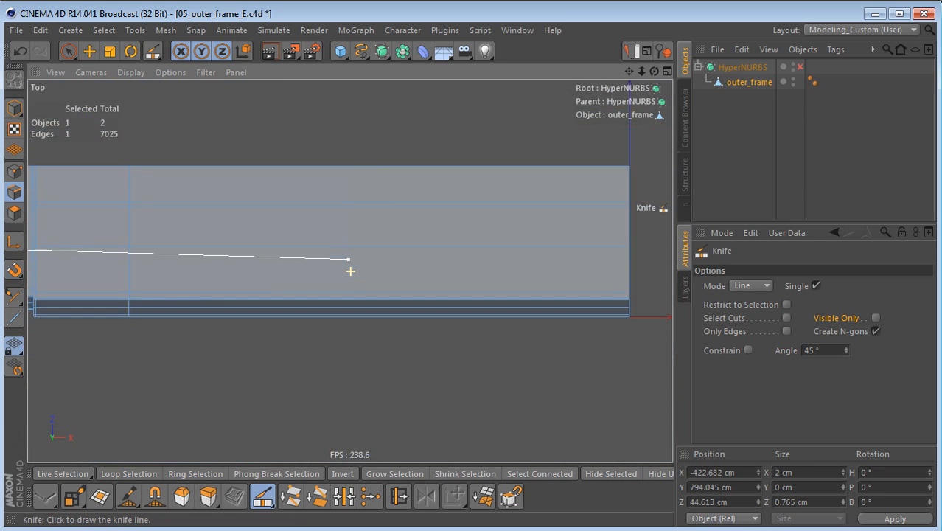
{"action": "left_click", "coordinate": [641, 259]}
{"action": "middle_click_drag", "start_coordinate": [375, 254], "coordinate": [660, 269], "text": "alt"}
Step: Examine the new cut and the recess wall corners of the ribbed section in the Perspective view
{"action": "middle_click", "coordinate": [376, 297]}
{"action": "middle_click", "coordinate": [211, 209]}
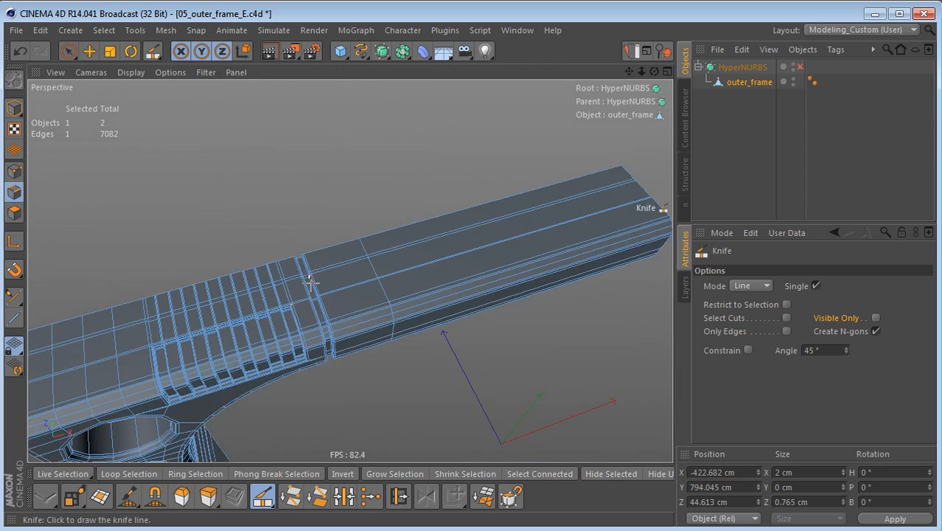
{"action": "left_click_drag", "start_coordinate": [322, 280], "coordinate": [426, 246], "text": "alt"}
{"action": "middle_click_drag", "start_coordinate": [324, 309], "coordinate": [369, 285], "text": "alt"}
{"action": "right_click_drag", "start_coordinate": [382, 264], "coordinate": [575, 241], "text": "alt"}
{"action": "left_click_drag", "start_coordinate": [316, 324], "coordinate": [242, 285], "text": "alt"}
{"action": "middle_click_drag", "start_coordinate": [242, 286], "coordinate": [291, 146], "text": "alt"}
{"action": "right_click_drag", "start_coordinate": [291, 148], "coordinate": [262, 196], "text": "alt"}
{"action": "left_click_drag", "start_coordinate": [263, 197], "coordinate": [625, 234], "text": "alt"}
{"action": "right_click_drag", "start_coordinate": [418, 225], "coordinate": [525, 218], "text": "alt"}
{"action": "left_click_drag", "start_coordinate": [459, 222], "coordinate": [364, 180], "text": "alt"}
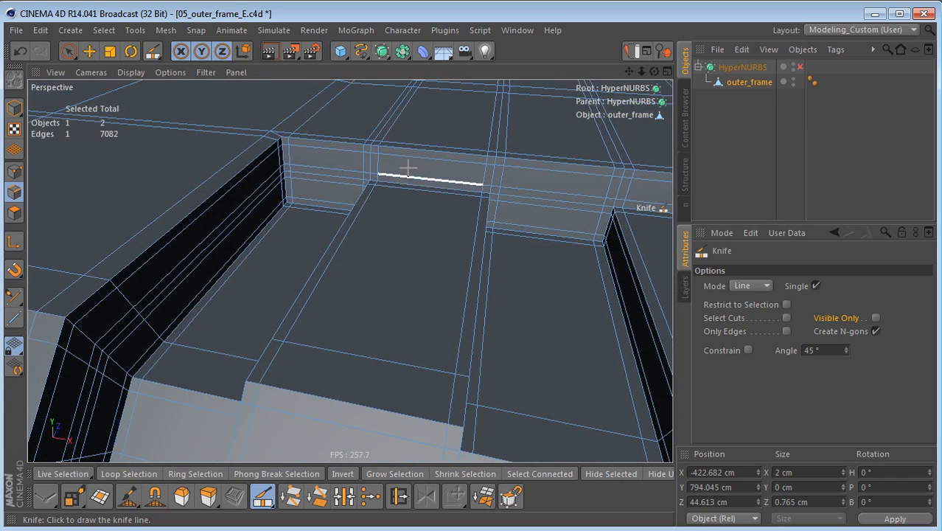
{"action": "left_click_drag", "start_coordinate": [351, 269], "coordinate": [369, 199], "text": "alt"}
{"action": "left_click_drag", "start_coordinate": [384, 238], "coordinate": [468, 223], "text": "alt"}
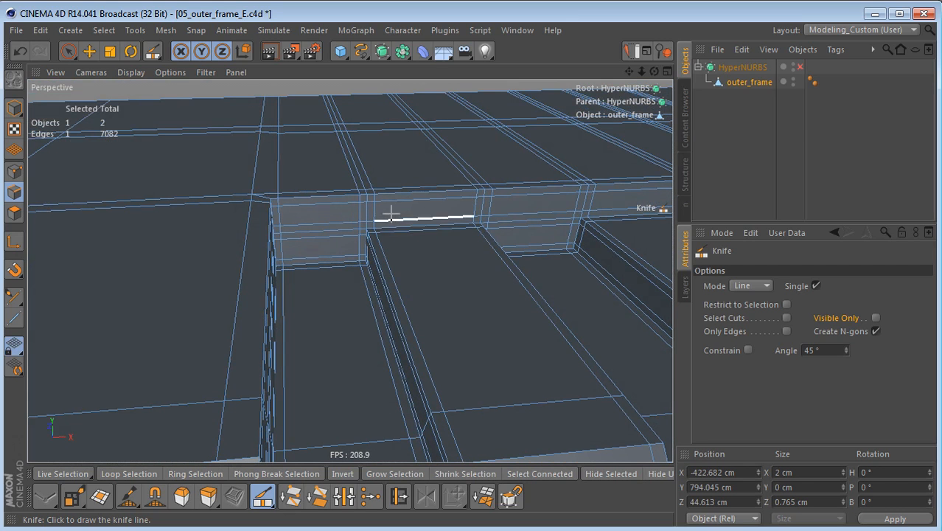
{"action": "left_click_drag", "start_coordinate": [386, 232], "coordinate": [390, 291], "text": "alt"}
Step: Live-select the three points at the first deep recess's upper right corner and weld them onto the group's upper left point
{"action": "key", "text": "Return"}
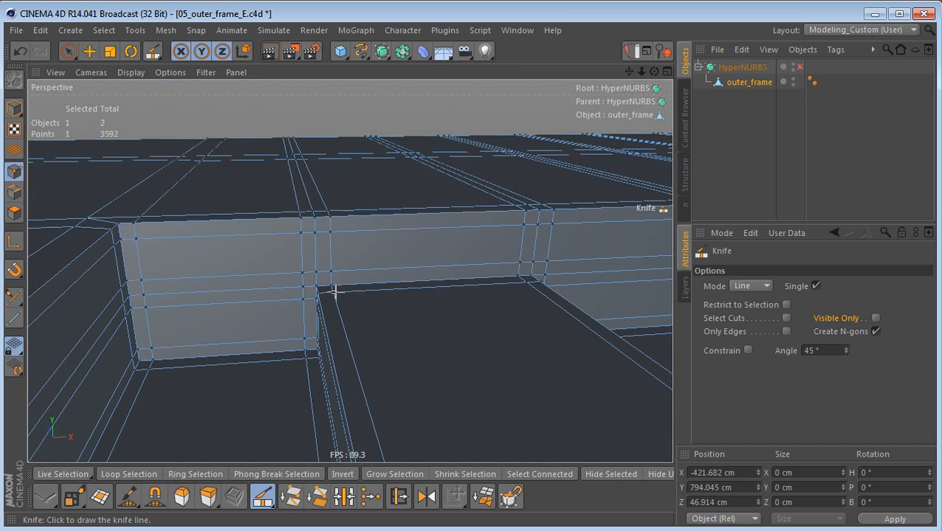
{"action": "key", "text": "space"}
{"action": "scroll", "coordinate": [332, 277], "scroll_direction": "up", "scroll_amount": 4}
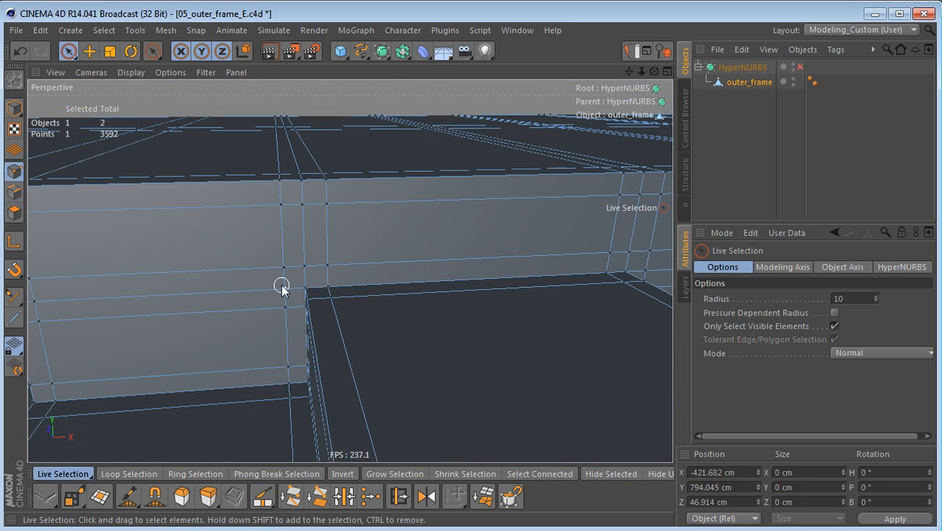
{"action": "mouse_move", "coordinate": [278, 276]}
{"action": "left_mouse_down", "text": "shift"}
{"action": "mouse_move", "coordinate": [301, 267]}
{"action": "mouse_move", "coordinate": [340, 315]}
{"action": "left_mouse_up", "text": "shift"}
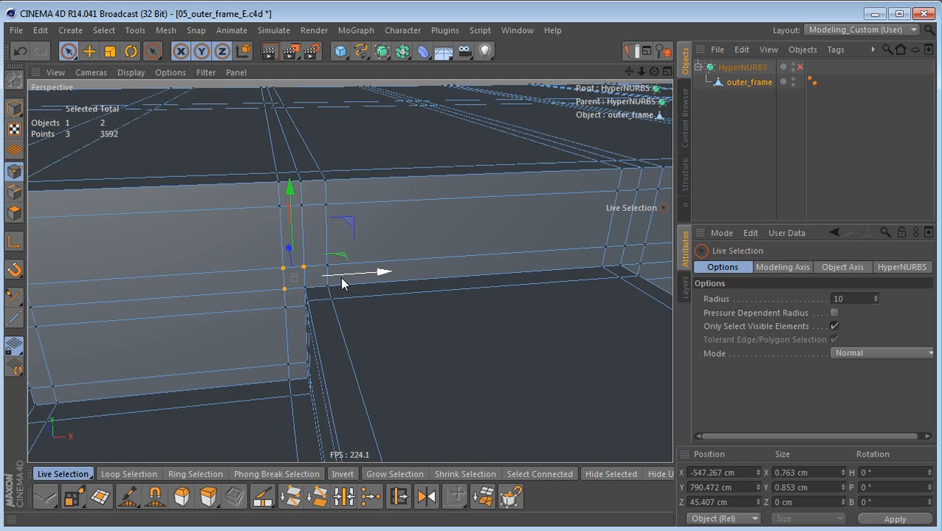
{"action": "key", "text": "m"}
{"action": "key", "text": "q"}
{"action": "left_click", "coordinate": [282, 268]}
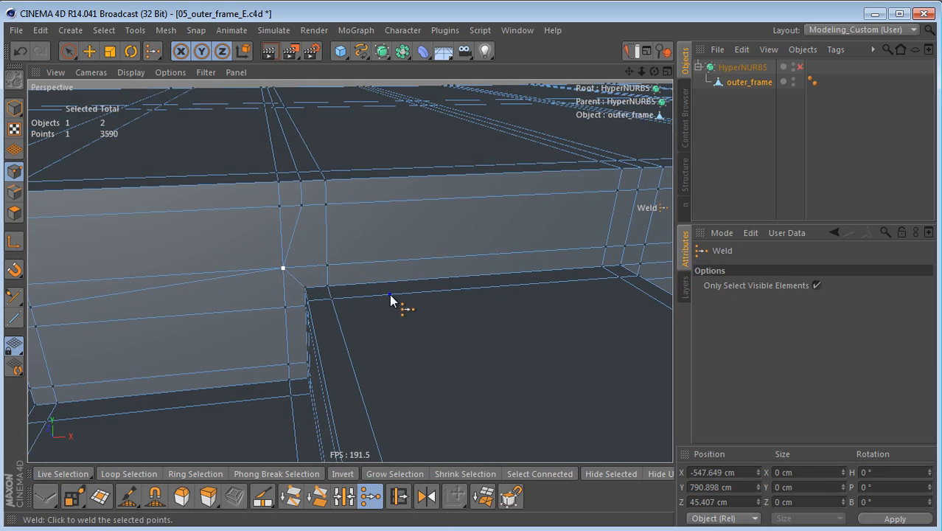
Step: In the Front view, select the three points at the second deep recess's upper left corner and weld them onto the upper right one
{"action": "right_click_drag", "start_coordinate": [390, 295], "coordinate": [365, 342], "text": "alt"}
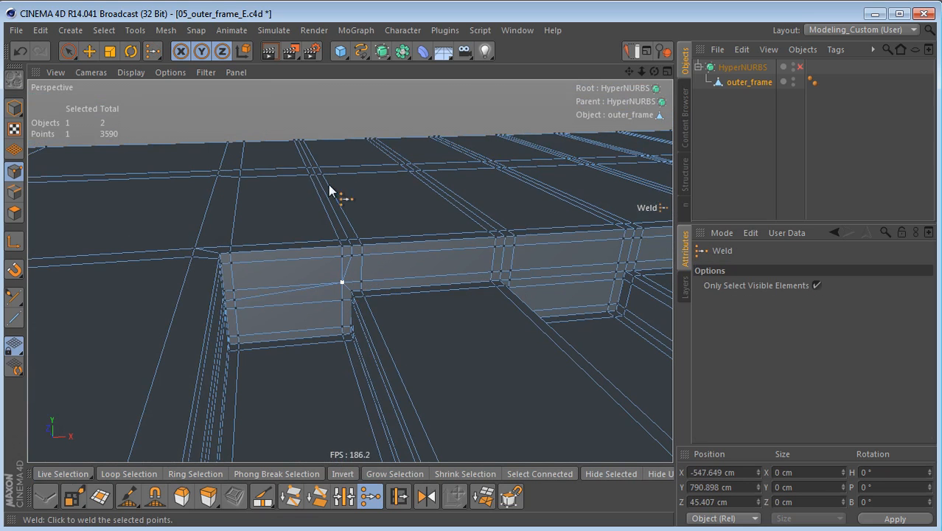
{"action": "left_click_drag", "start_coordinate": [425, 285], "coordinate": [396, 304], "text": "alt"}
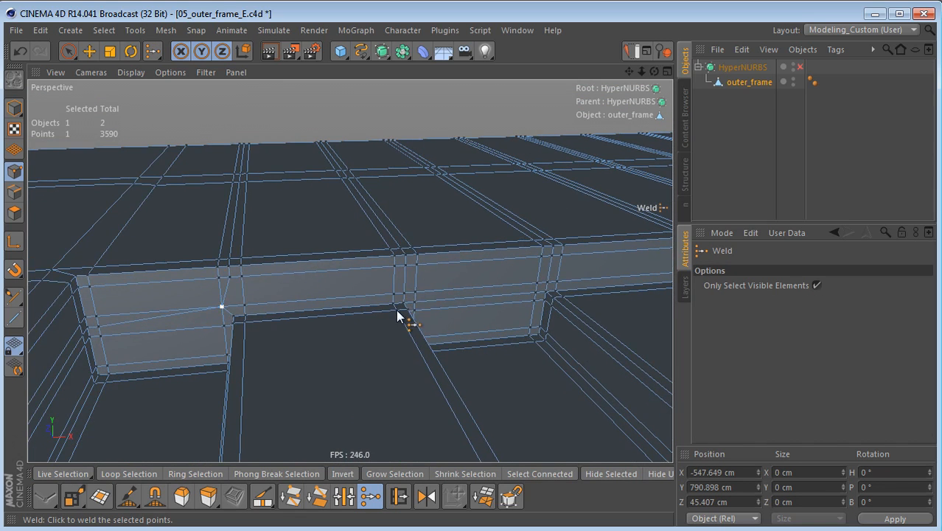
{"action": "middle_click", "coordinate": [460, 380]}
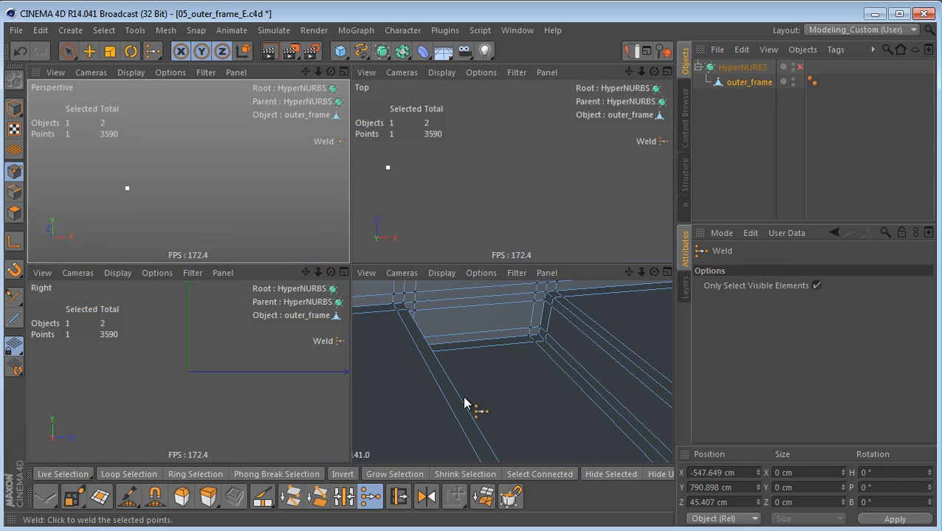
{"action": "middle_click", "coordinate": [458, 384]}
{"action": "right_click_drag", "start_coordinate": [185, 248], "coordinate": [310, 257], "text": "alt"}
{"action": "middle_click_drag", "start_coordinate": [189, 233], "coordinate": [306, 291], "text": "alt"}
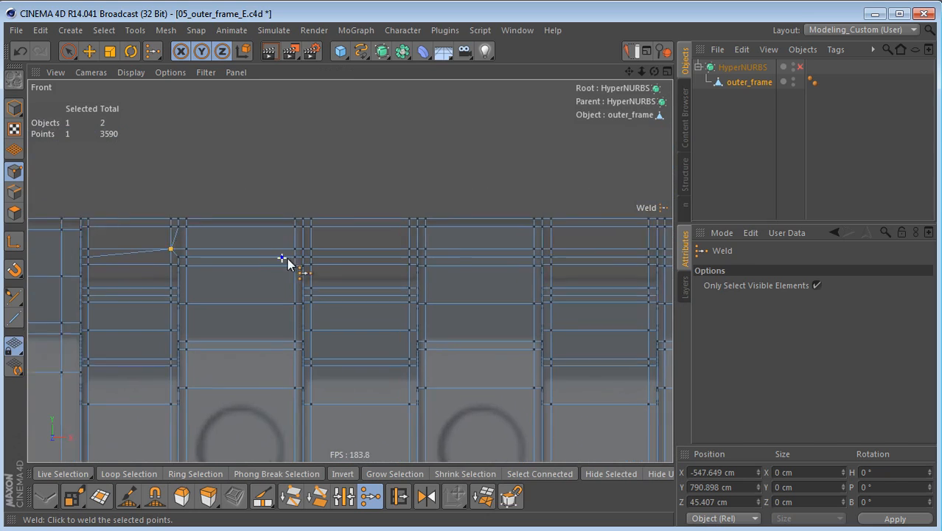
{"action": "right_click_drag", "start_coordinate": [281, 256], "coordinate": [378, 253], "text": "alt"}
{"action": "key", "text": "space"}
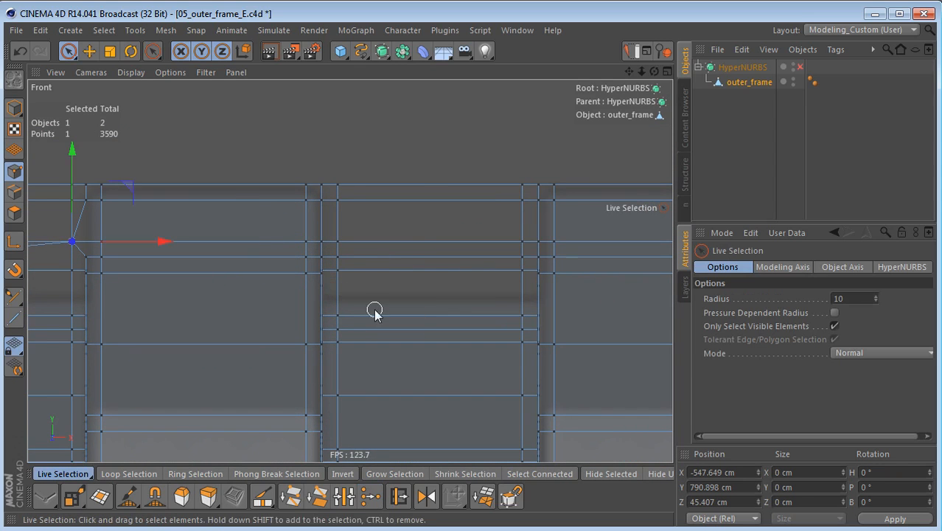
{"action": "scroll", "coordinate": [350, 276], "scroll_direction": "up", "scroll_amount": 1}
{"action": "middle_click_drag", "start_coordinate": [382, 279], "coordinate": [407, 288], "text": "alt"}
{"action": "left_click_drag", "start_coordinate": [344, 245], "coordinate": [362, 261]}
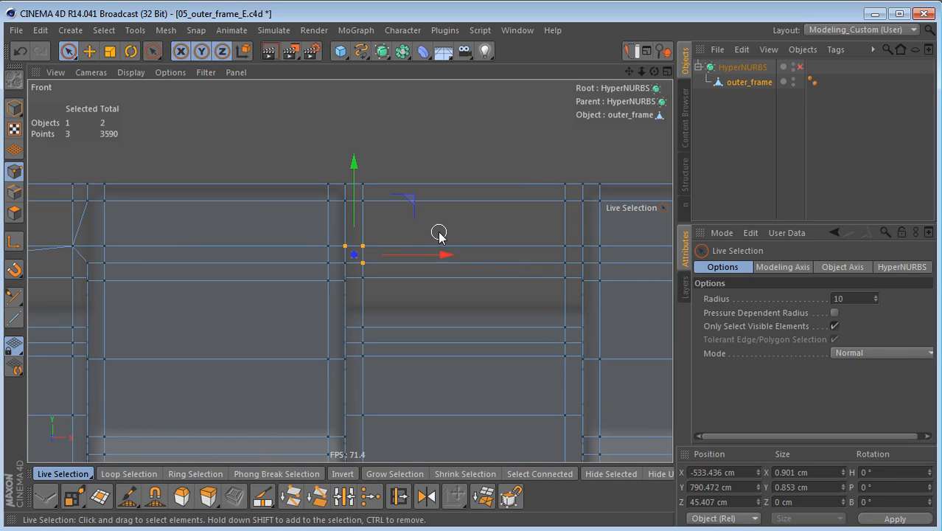
{"action": "key", "text": "m"}
{"action": "key", "text": "q"}
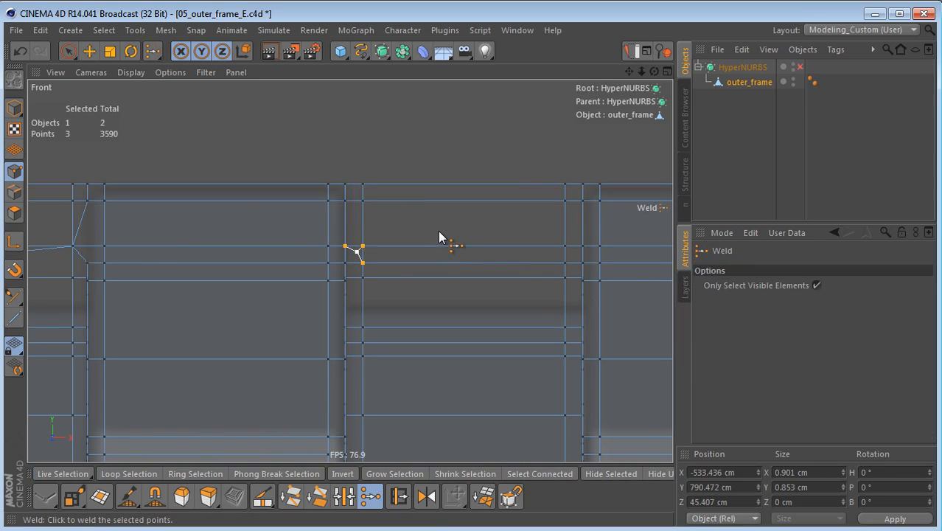
{"action": "left_click", "coordinate": [366, 248]}
Step: Weld the three-point groups at the second deep recess's upper right corner and the third recess's upper left corner
{"action": "middle_click_drag", "start_coordinate": [537, 292], "coordinate": [400, 287], "text": "alt"}
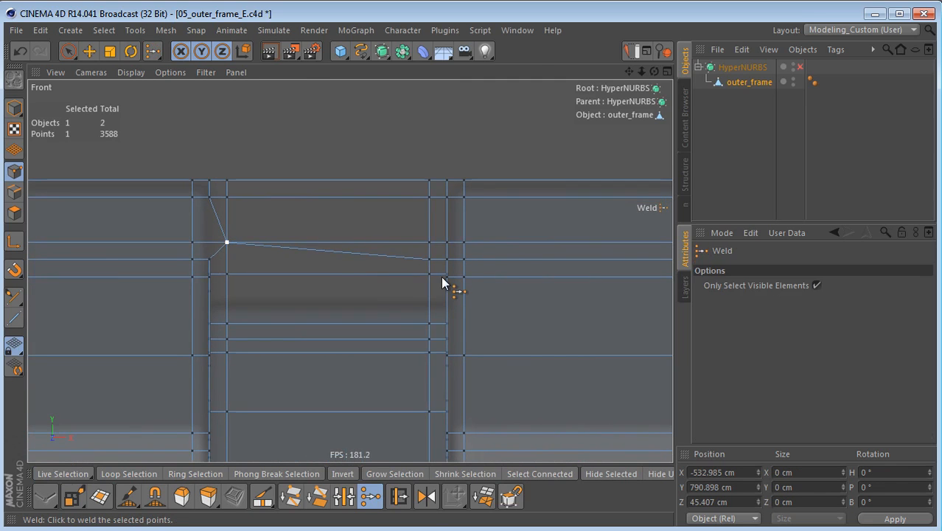
{"action": "key", "text": "space"}
{"action": "left_click_drag", "start_coordinate": [427, 258], "coordinate": [440, 240]}
{"action": "key", "text": "space"}
{"action": "left_click", "coordinate": [431, 246]}
{"action": "middle_click_drag", "start_coordinate": [517, 248], "coordinate": [170, 248], "text": "alt"}
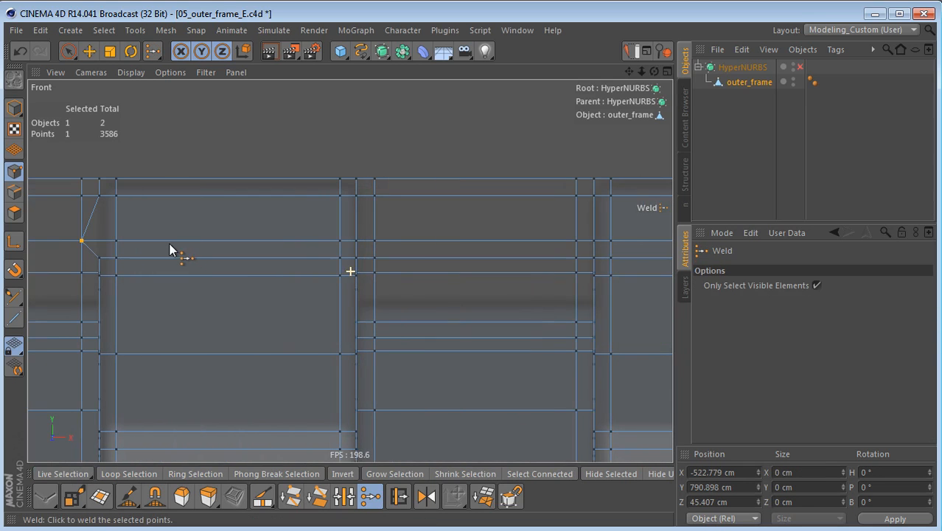
{"action": "key", "text": "space"}
{"action": "left_click_drag", "start_coordinate": [362, 244], "coordinate": [375, 244]}
{"action": "key", "text": "space"}
{"action": "left_click", "coordinate": [376, 243]}
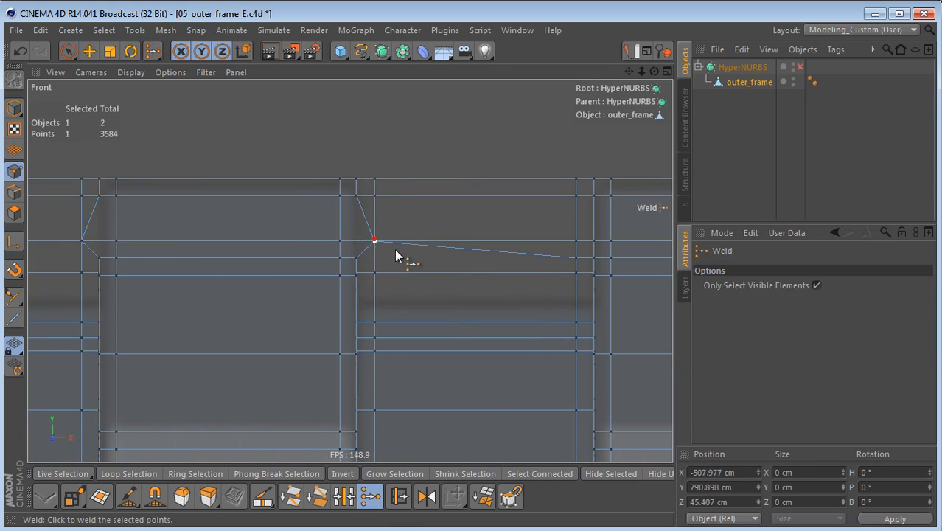
Step: Weld the three-point groups at the third deep recess's upper right corner and the fourth recess's upper left corner
{"action": "middle_click_drag", "start_coordinate": [522, 254], "coordinate": [353, 269], "text": "alt"}
{"action": "key", "text": "space"}
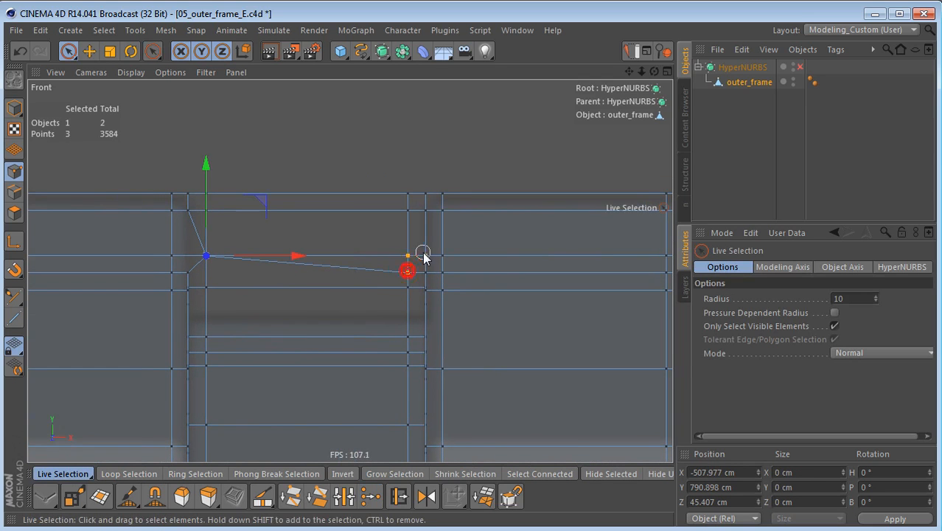
{"action": "key", "text": "space"}
{"action": "left_click", "coordinate": [412, 258]}
{"action": "middle_click_drag", "start_coordinate": [412, 256], "coordinate": [187, 263], "text": "alt"}
{"action": "key", "text": "space"}
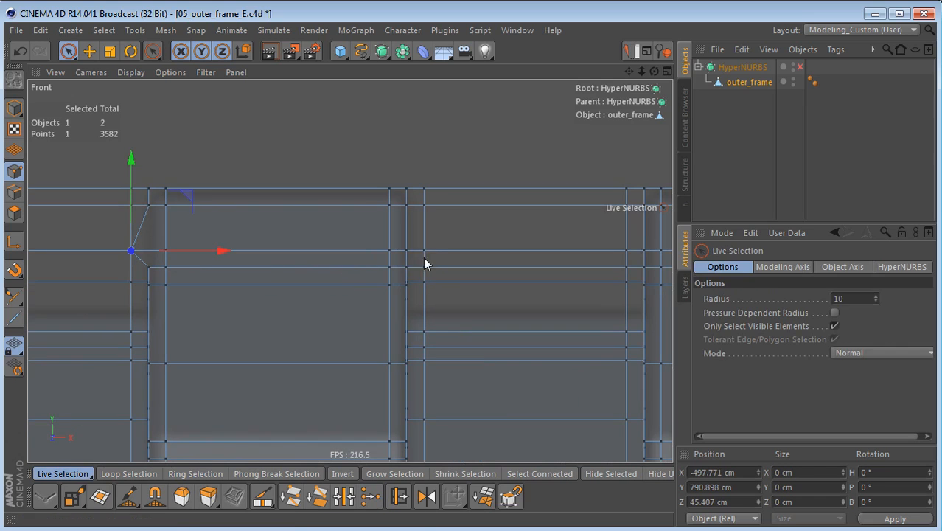
{"action": "mouse_move", "coordinate": [410, 252]}
{"action": "left_mouse_down"}
{"action": "mouse_move", "coordinate": [421, 252]}
{"action": "mouse_move", "coordinate": [422, 266]}
{"action": "left_mouse_up"}
{"action": "key", "text": "space"}
{"action": "left_click", "coordinate": [424, 254]}
Step: Weld the three-point groups at the fourth deep recess's upper right corner and the fifth recess's upper left corner
{"action": "middle_click_drag", "start_coordinate": [424, 254], "coordinate": [206, 271], "text": "alt"}
{"action": "key", "text": "space"}
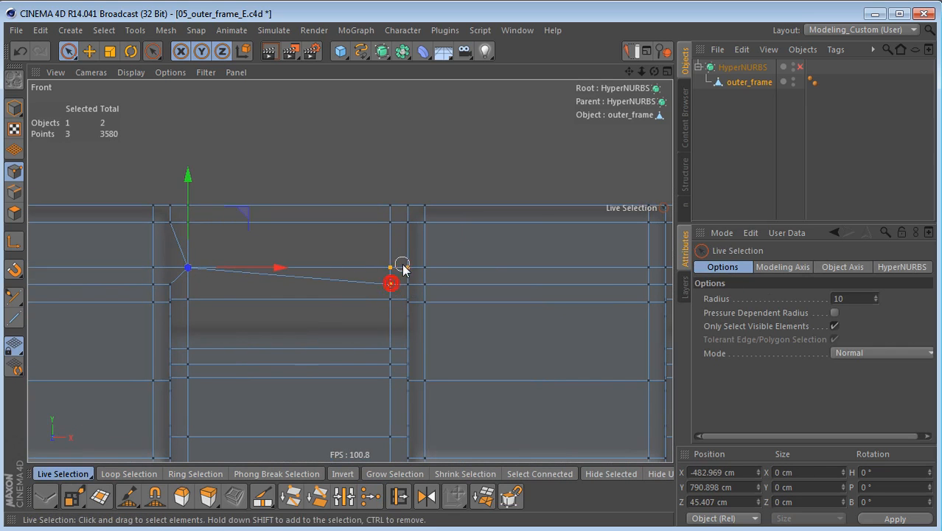
{"action": "left_click_drag", "start_coordinate": [400, 268], "coordinate": [397, 273]}
{"action": "key", "text": "space"}
{"action": "left_click", "coordinate": [391, 268]}
{"action": "mouse_move", "coordinate": [390, 268]}
{"action": "middle_mouse_down", "text": "alt"}
{"action": "mouse_move", "coordinate": [296, 267]}
{"action": "mouse_move", "coordinate": [378, 273]}
{"action": "middle_mouse_up", "text": "alt"}
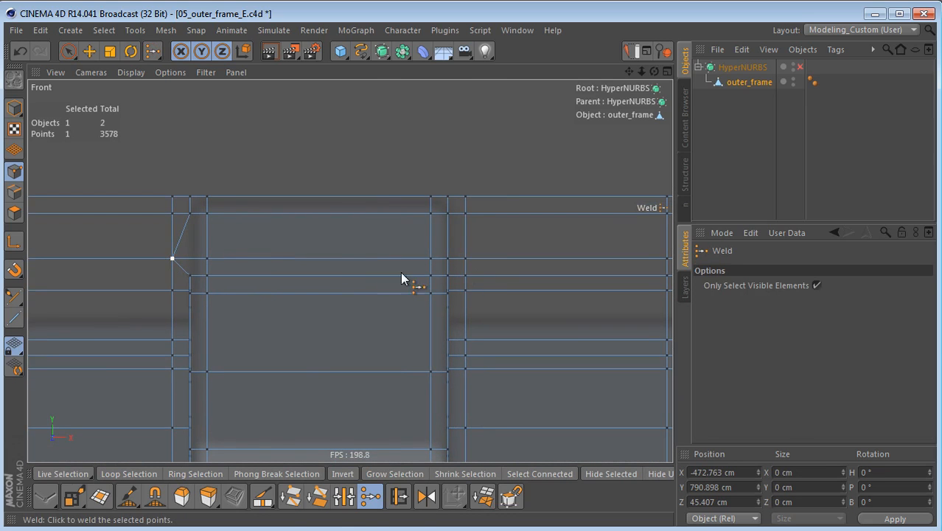
{"action": "key", "text": "space"}
Step: Weld the three-point groups at the fifth deep recess's upper right corner and the last recess's upper left corner
{"action": "key", "text": "space"}
{"action": "left_click", "coordinate": [465, 260]}
{"action": "middle_click_drag", "start_coordinate": [465, 259], "coordinate": [215, 277], "text": "alt"}
{"action": "left_click_drag", "start_coordinate": [383, 292], "coordinate": [396, 277]}
{"action": "key", "text": "space"}
{"action": "left_click", "coordinate": [385, 277]}
{"action": "middle_click_drag", "start_coordinate": [409, 271], "coordinate": [160, 262], "text": "alt"}
{"action": "key", "text": "space"}
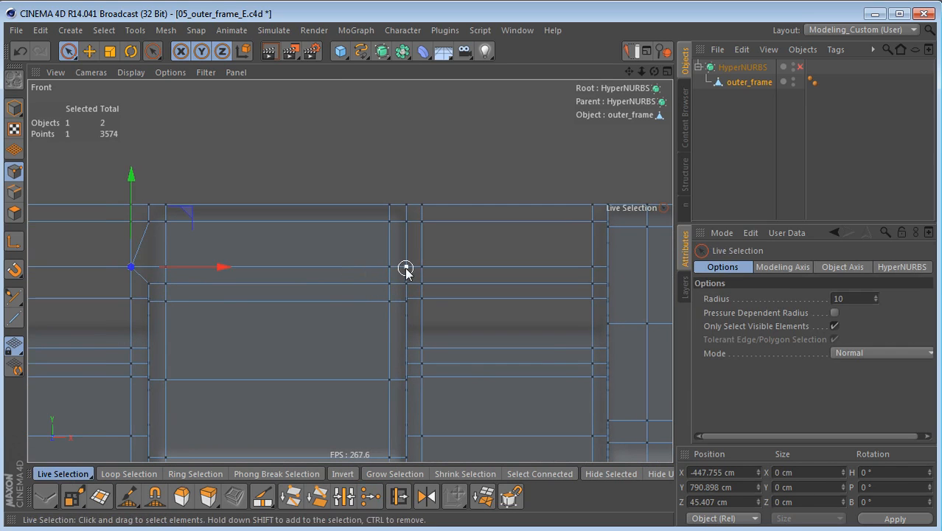
{"action": "key", "text": "space"}
{"action": "left_click", "coordinate": [421, 266]}
{"action": "middle_click_drag", "start_coordinate": [420, 267], "coordinate": [236, 263], "text": "alt"}
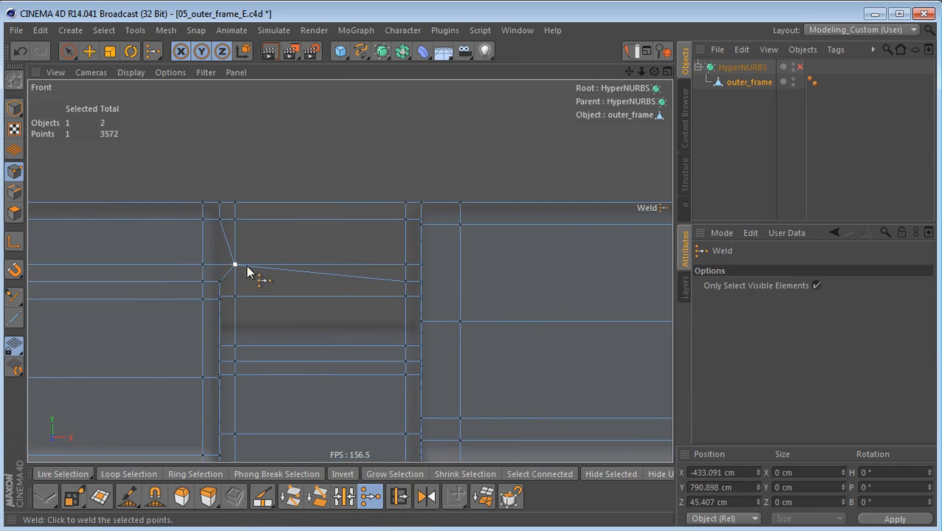
{"action": "middle_click_drag", "start_coordinate": [425, 319], "coordinate": [527, 296], "text": "alt"}
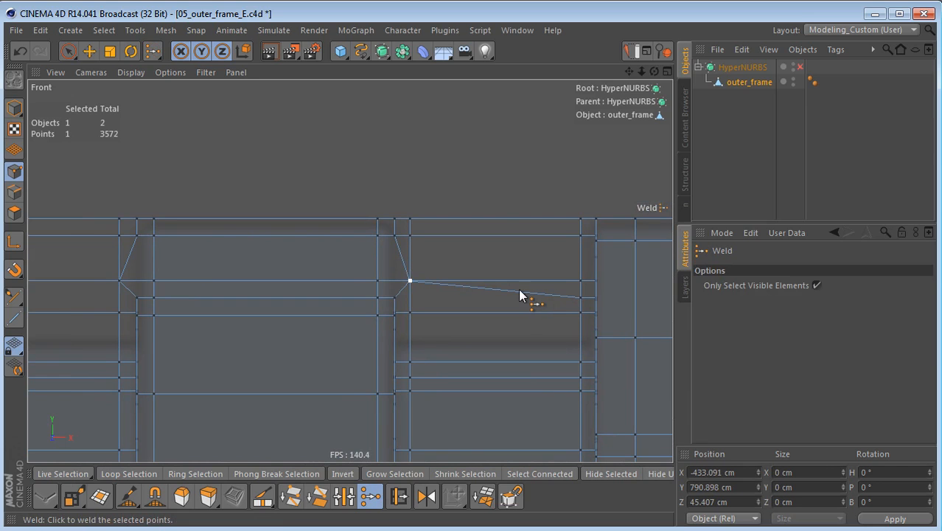
Step: Switch to editing edges and turn off Tolerant Selection for the Rectangle Selection tool
{"action": "key", "text": "Return"}
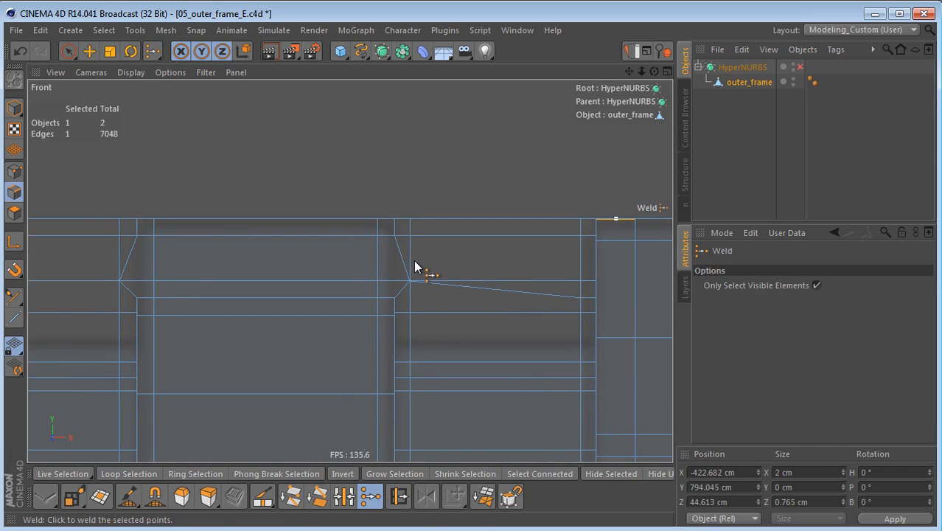
{"action": "key", "text": "0"}
{"action": "left_click", "coordinate": [741, 297]}
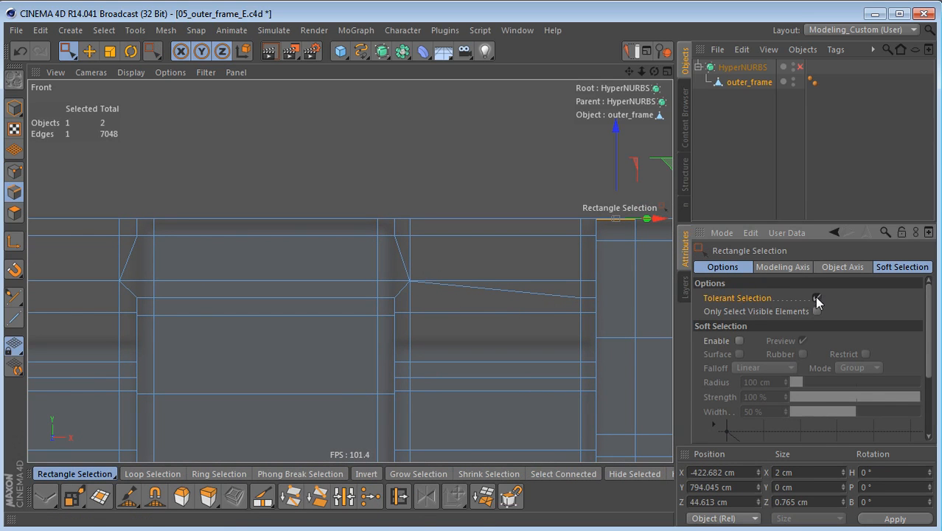
{"action": "left_click", "coordinate": [817, 298]}
Step: Rectangle-select the short vertical edges above the four recess corners nearest the right end of the rib row
{"action": "middle_click_drag", "start_coordinate": [360, 313], "coordinate": [417, 319], "text": "alt"}
{"action": "left_click_drag", "start_coordinate": [447, 219], "coordinate": [433, 287]}
{"action": "left_click_drag", "start_coordinate": [194, 221], "coordinate": [208, 255], "text": "shift"}
{"action": "middle_click_drag", "start_coordinate": [148, 252], "coordinate": [463, 260], "text": "alt"}
{"action": "left_click_drag", "start_coordinate": [269, 222], "coordinate": [256, 269], "text": "shift"}
{"action": "middle_click_drag", "start_coordinate": [256, 269], "coordinate": [502, 291], "text": "alt"}
{"action": "left_click_drag", "start_coordinate": [319, 281], "coordinate": [319, 281], "text": "shift"}
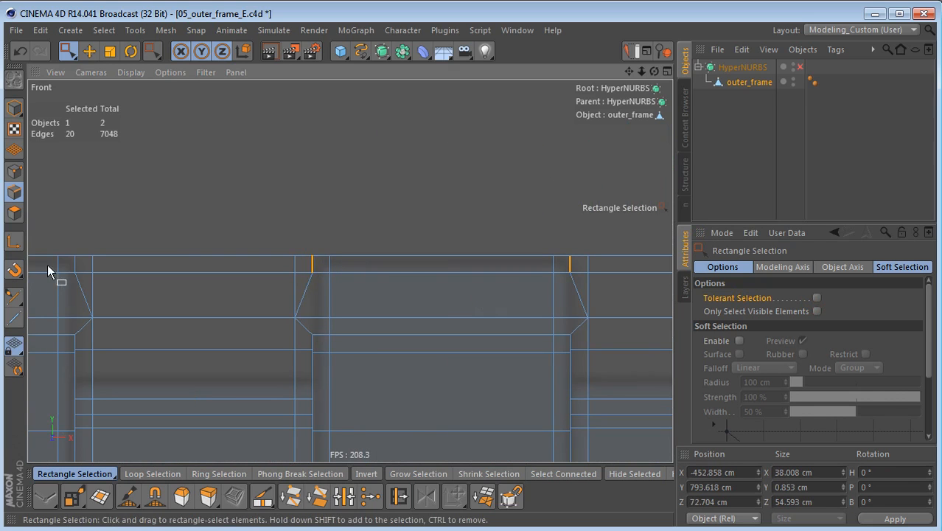
Step: Add the short vertical edges above the remaining six recess corners, working towards the row's left end
{"action": "left_click_drag", "start_coordinate": [70, 249], "coordinate": [81, 274], "text": "shift"}
{"action": "middle_click_drag", "start_coordinate": [116, 294], "coordinate": [441, 285], "text": "alt"}
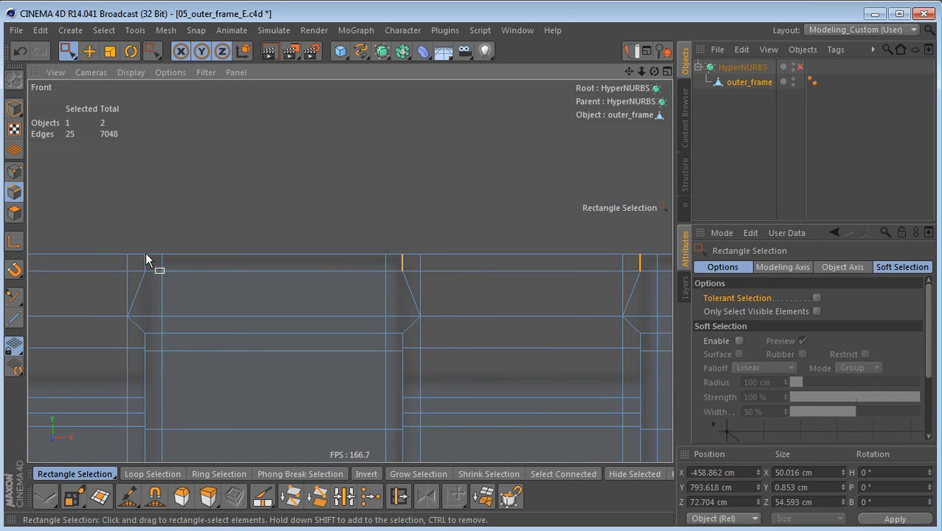
{"action": "left_click_drag", "start_coordinate": [148, 269], "coordinate": [148, 276], "text": "shift"}
{"action": "middle_click_drag", "start_coordinate": [398, 275], "coordinate": [524, 274], "text": "alt"}
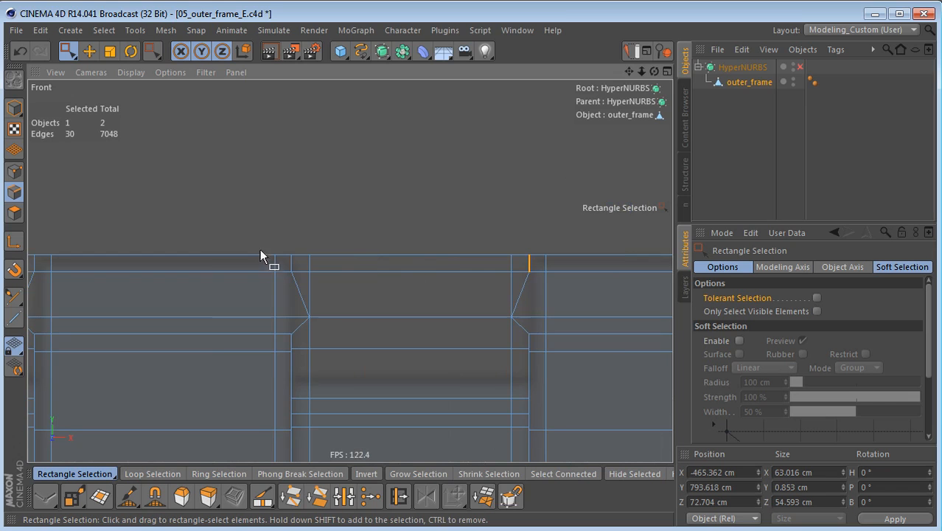
{"action": "middle_click_drag", "start_coordinate": [217, 280], "coordinate": [424, 260], "text": "alt"}
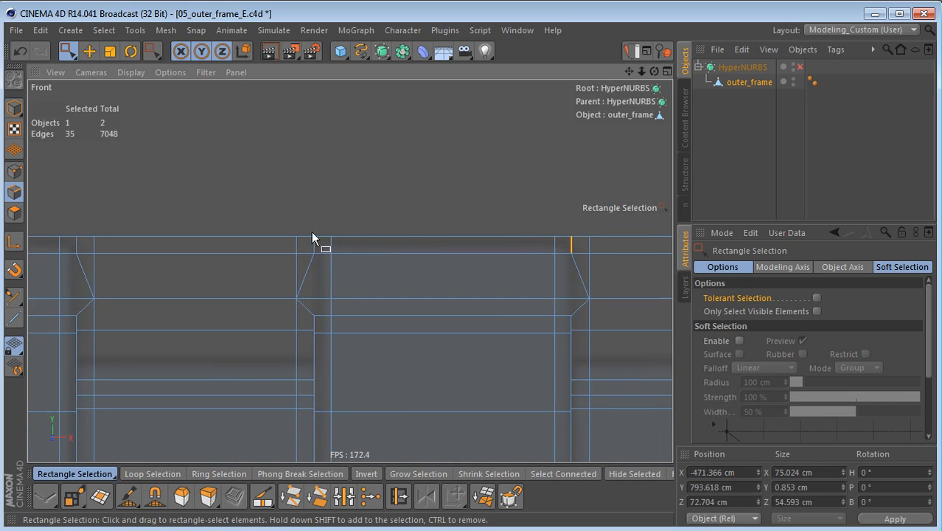
{"action": "left_click_drag", "start_coordinate": [66, 232], "coordinate": [86, 261], "text": "shift"}
{"action": "middle_click_drag", "start_coordinate": [91, 264], "coordinate": [565, 266], "text": "alt"}
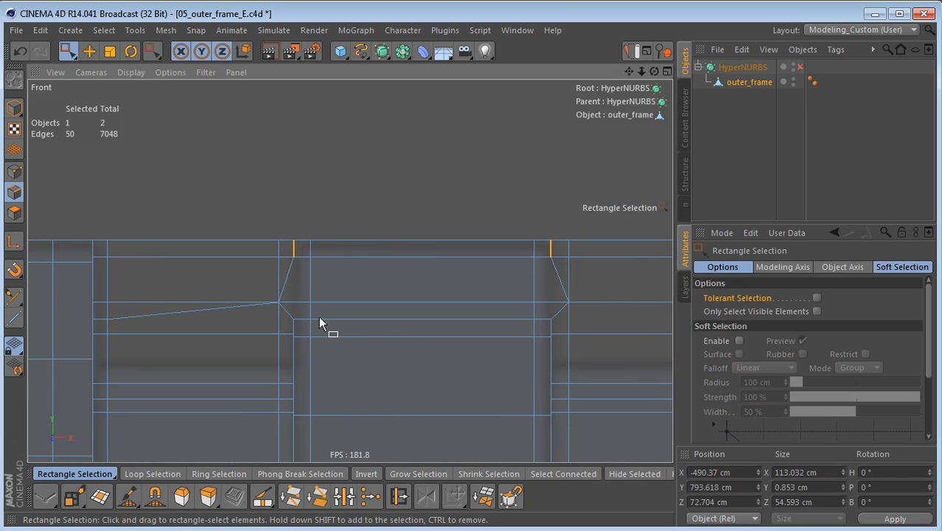
Step: With Live Selection, add the slanted edges below the selected ones at the first six recess corners from the left end
{"action": "key", "text": "9"}
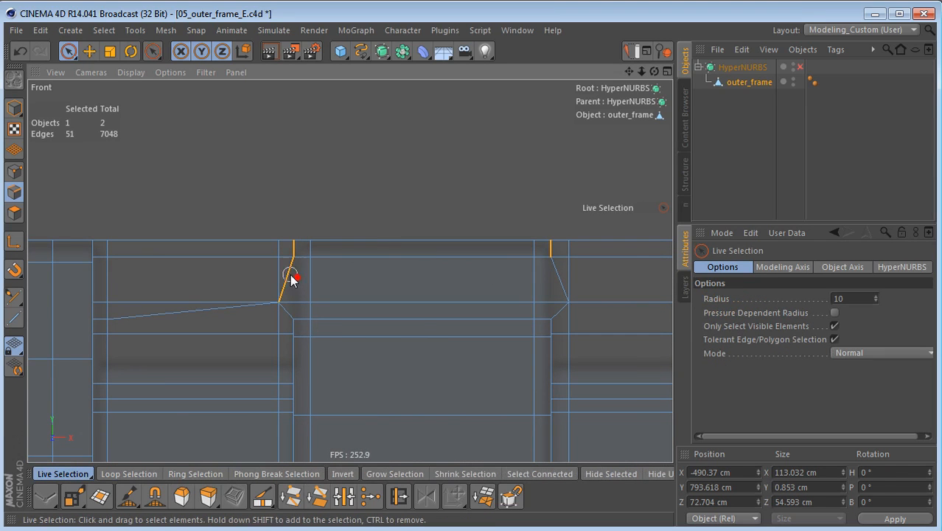
{"action": "left_click", "coordinate": [555, 280], "text": "shift"}
{"action": "middle_click_drag", "start_coordinate": [536, 301], "coordinate": [32, 268], "text": "alt"}
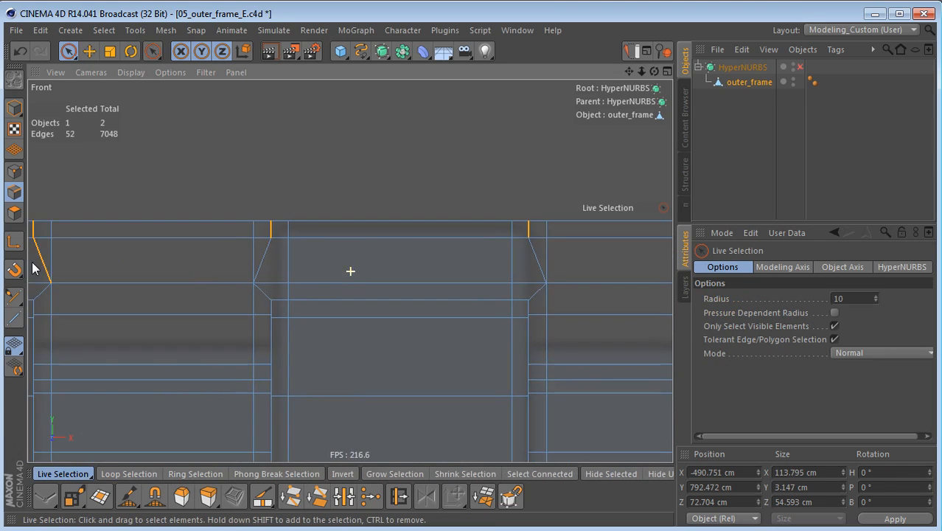
{"action": "left_click", "coordinate": [533, 257], "text": "shift"}
{"action": "middle_click_drag", "start_coordinate": [533, 256], "coordinate": [350, 271], "text": "alt"}
{"action": "left_click", "coordinate": [167, 258], "text": "shift"}
{"action": "left_click", "coordinate": [438, 262], "text": "shift"}
{"action": "middle_click_drag", "start_coordinate": [436, 263], "coordinate": [249, 278], "text": "alt"}
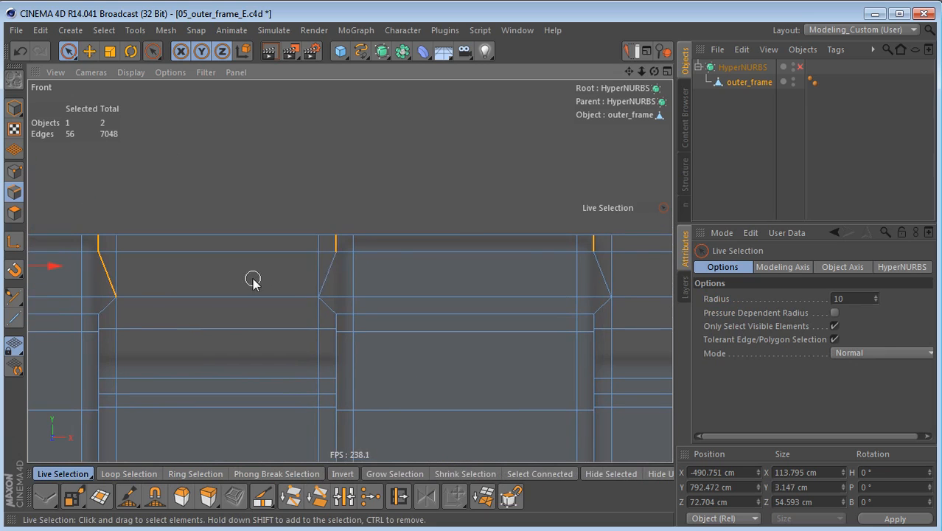
Step: Add the slanted edges at the last four recess corners towards the row's right end to the selection
{"action": "left_click", "coordinate": [592, 268], "text": "shift"}
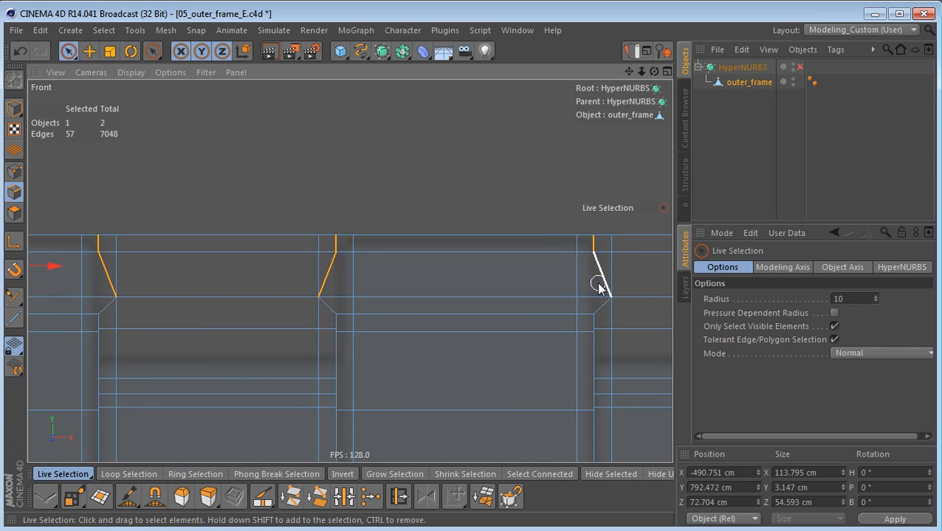
{"action": "middle_click_drag", "start_coordinate": [566, 279], "coordinate": [103, 266], "text": "alt"}
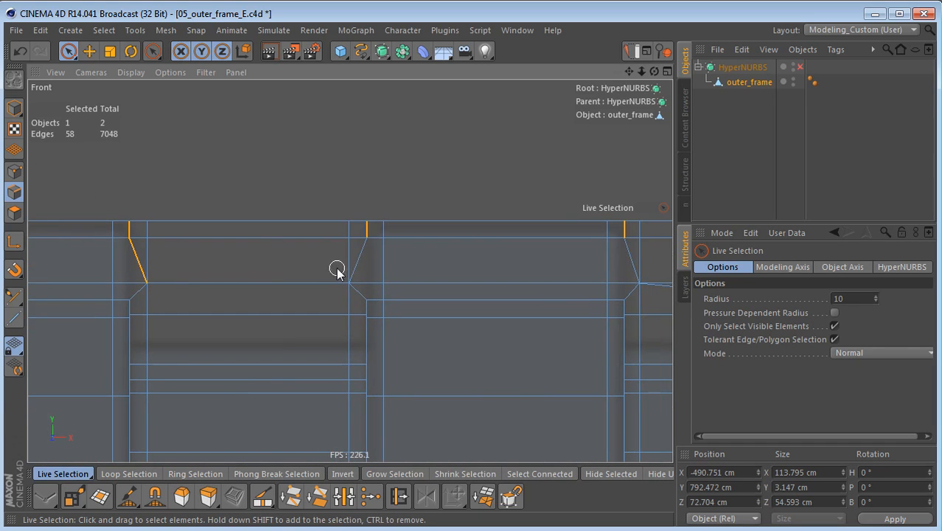
{"action": "left_click", "coordinate": [357, 254], "text": "shift"}
{"action": "left_click", "coordinate": [627, 254], "text": "shift"}
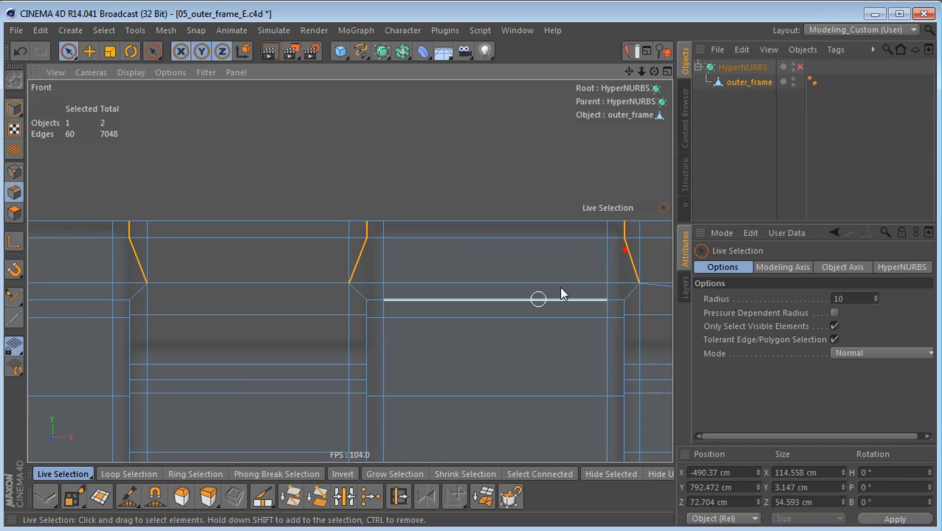
Step: Check the selected edges in the Perspective view and dissolve them from the outer_frame
{"action": "right_click_drag", "start_coordinate": [527, 293], "coordinate": [450, 324], "text": "alt"}
{"action": "middle_click", "coordinate": [484, 277]}
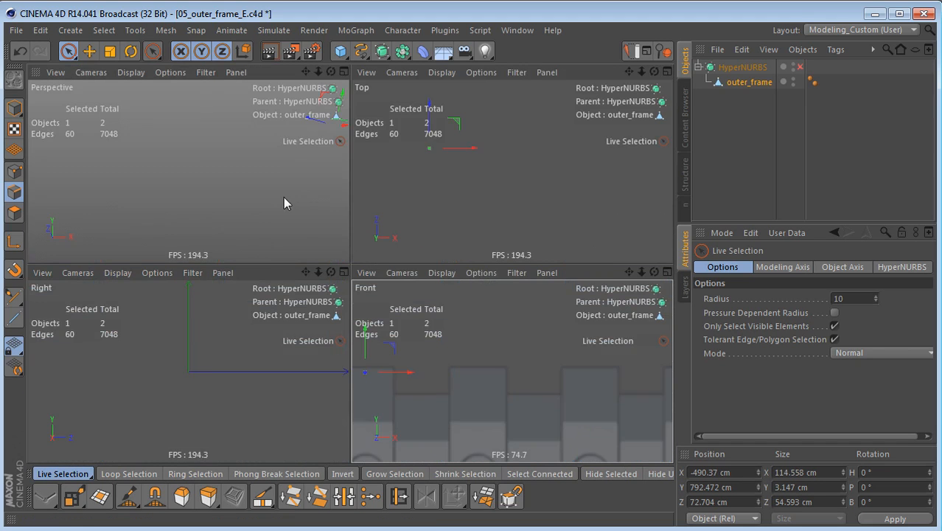
{"action": "middle_click", "coordinate": [284, 198]}
{"action": "left_click_drag", "start_coordinate": [362, 252], "coordinate": [349, 342], "text": "alt"}
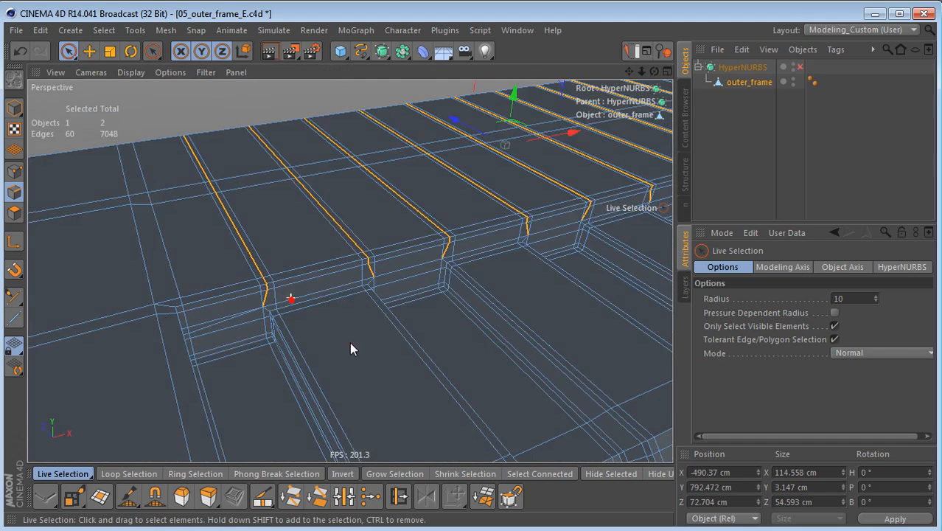
{"action": "right_click_drag", "start_coordinate": [333, 272], "coordinate": [353, 275], "text": "alt"}
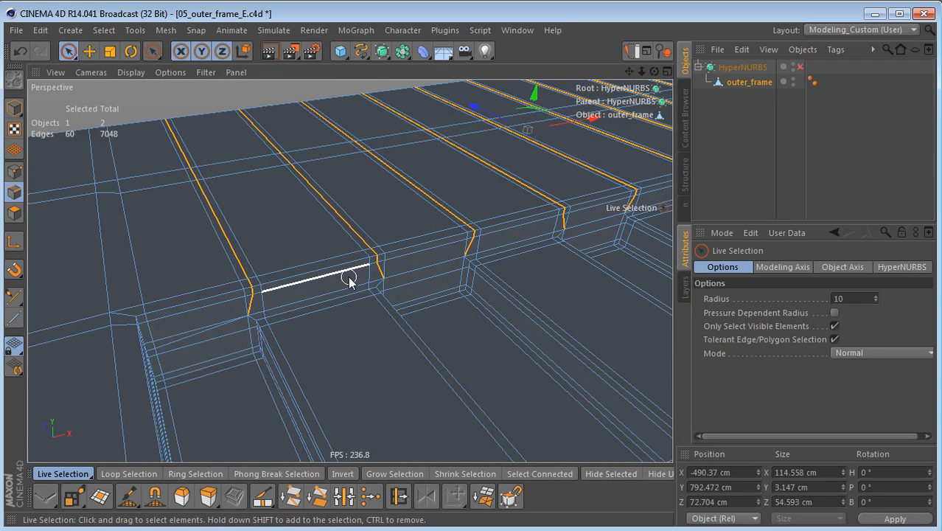
{"action": "key", "text": "ctrl+BackSpace"}
Step: Select the redundant middle edge loop on the outer side wall of the first deep recess and dissolve it
{"action": "left_click_drag", "start_coordinate": [339, 330], "coordinate": [289, 233], "text": "alt"}
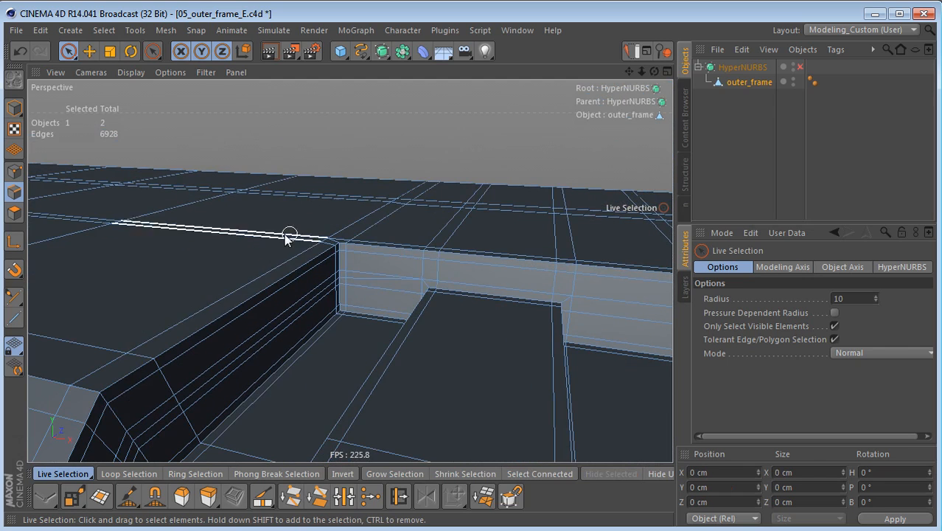
{"action": "right_click_drag", "start_coordinate": [317, 313], "coordinate": [413, 259], "text": "alt"}
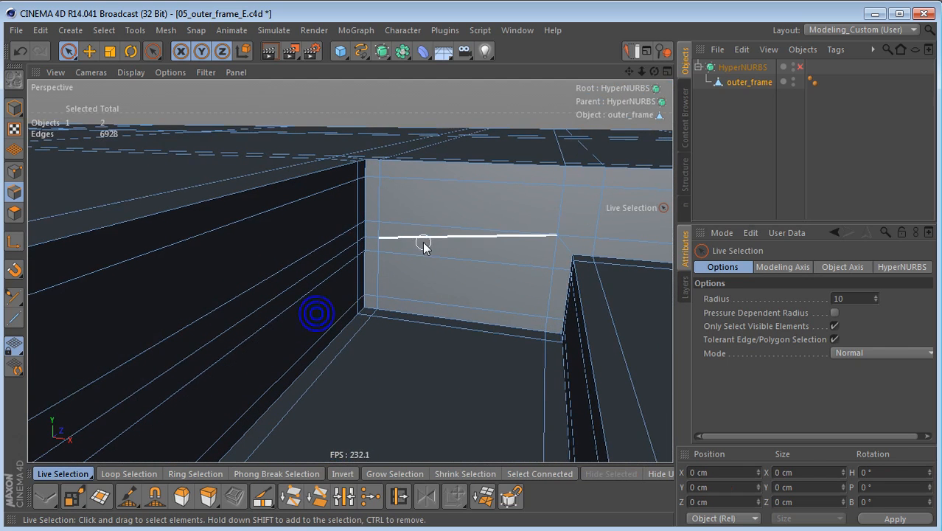
{"action": "scroll", "coordinate": [400, 307], "scroll_direction": "down", "scroll_amount": 5}
{"action": "left_click_drag", "start_coordinate": [399, 307], "coordinate": [339, 311], "text": "alt"}
{"action": "middle_click_drag", "start_coordinate": [339, 313], "coordinate": [371, 262], "text": "alt"}
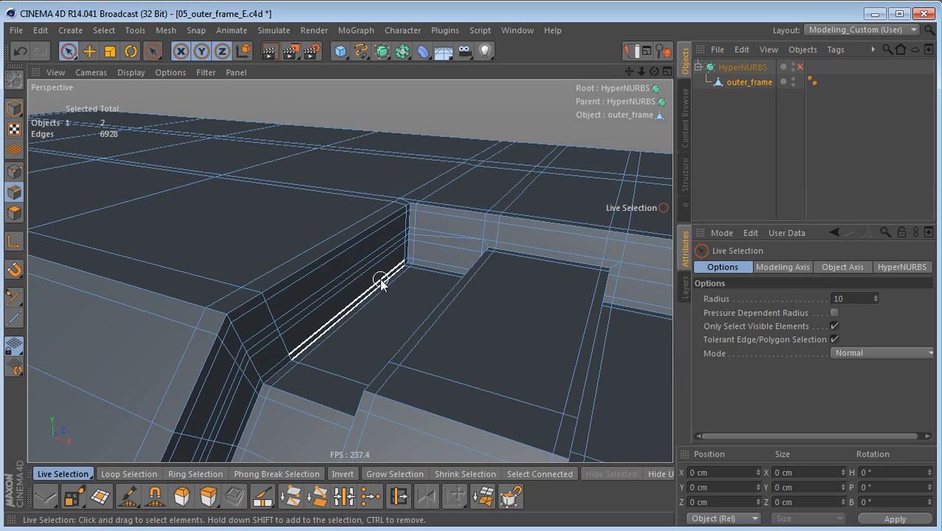
{"action": "key", "text": "e"}
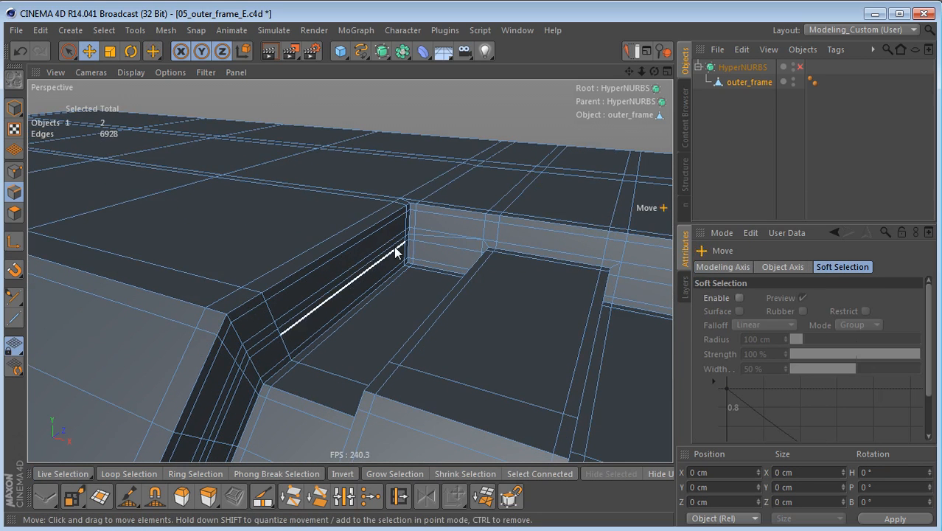
{"action": "double_click", "coordinate": [392, 247]}
{"action": "middle_click_drag", "start_coordinate": [510, 275], "coordinate": [529, 3], "text": "alt"}
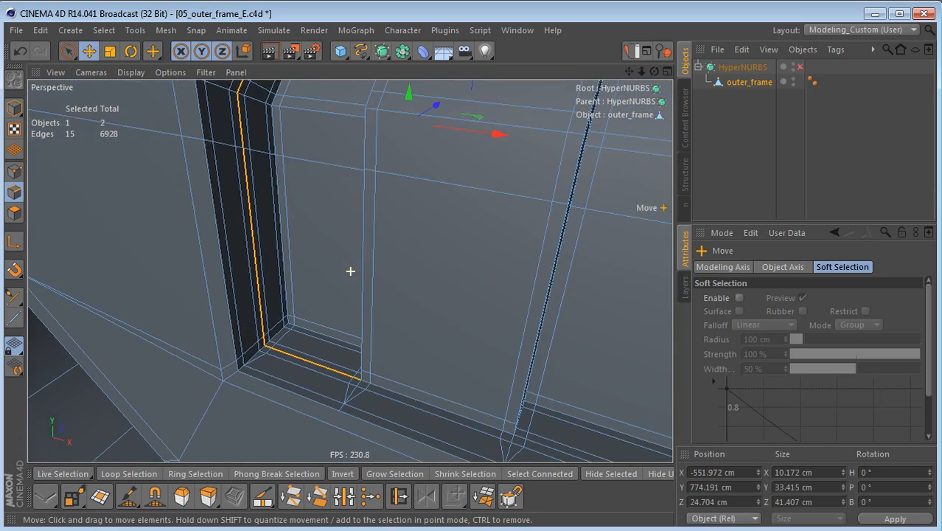
{"action": "left_click_drag", "start_coordinate": [407, 336], "coordinate": [507, 365], "text": "alt"}
{"action": "left_click_drag", "start_coordinate": [458, 389], "coordinate": [439, 406], "text": "alt"}
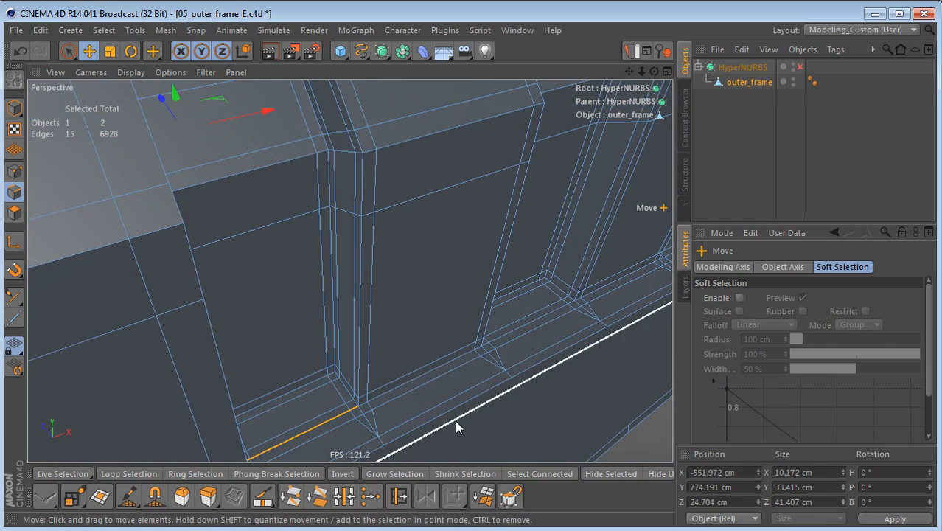
{"action": "key", "text": "ctrl+BackSpace"}
Step: Select the matching redundant edge loop on the last recess's outer side wall and dissolve it
{"action": "mouse_move", "coordinate": [462, 346]}
{"action": "left_mouse_down", "text": "alt"}
{"action": "mouse_move", "coordinate": [407, 345]}
{"action": "mouse_move", "coordinate": [512, 239]}
{"action": "mouse_move", "coordinate": [476, 225]}
{"action": "mouse_move", "coordinate": [516, 237]}
{"action": "mouse_move", "coordinate": [350, 271]}
{"action": "left_mouse_up", "text": "alt"}
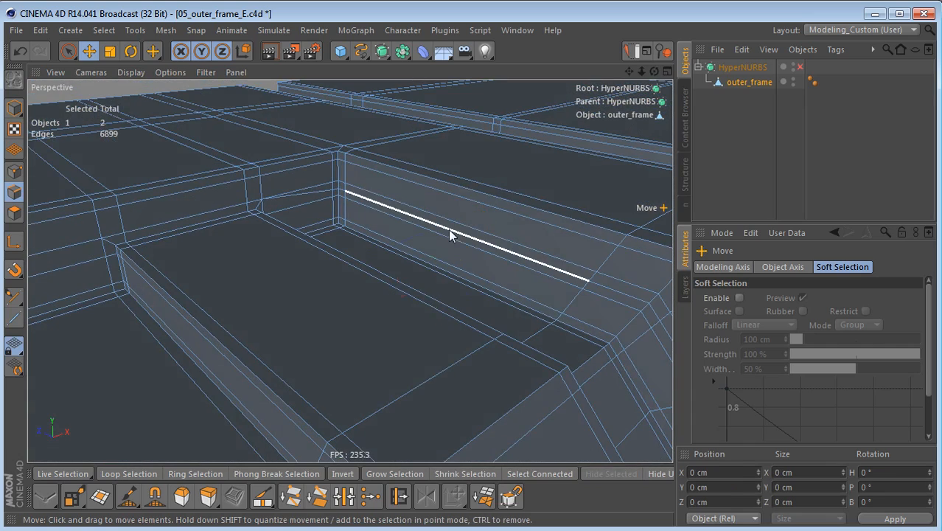
{"action": "double_click", "coordinate": [451, 234]}
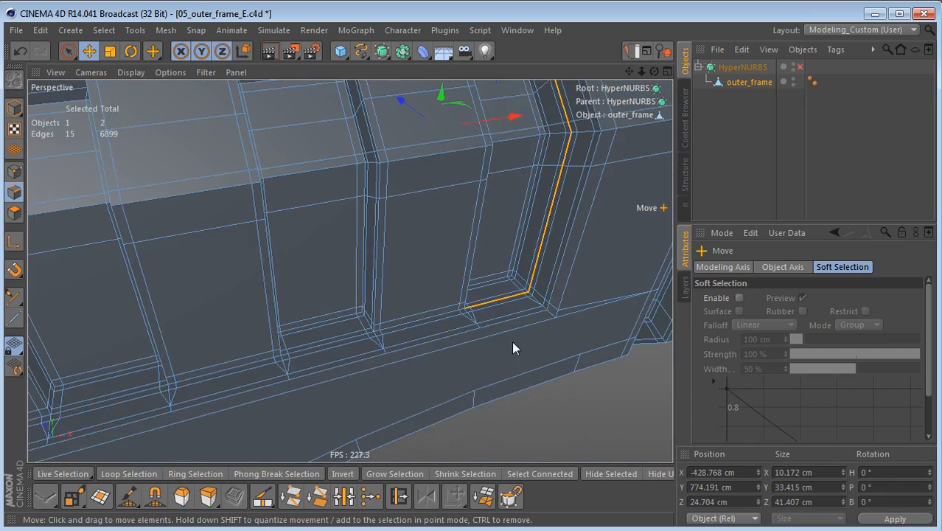
{"action": "key", "text": "ctrl+Delete"}
Step: In point mode, weld the two neighbouring points at the first deep recess's lower right corner onto the left one
{"action": "left_click_drag", "start_coordinate": [522, 258], "coordinate": [416, 291], "text": "alt"}
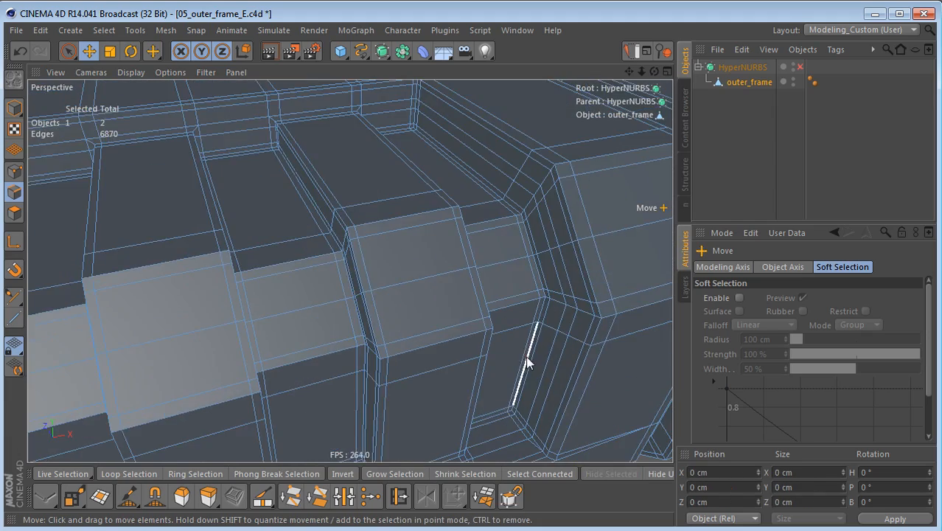
{"action": "left_click_drag", "start_coordinate": [350, 272], "coordinate": [273, 288], "text": "alt"}
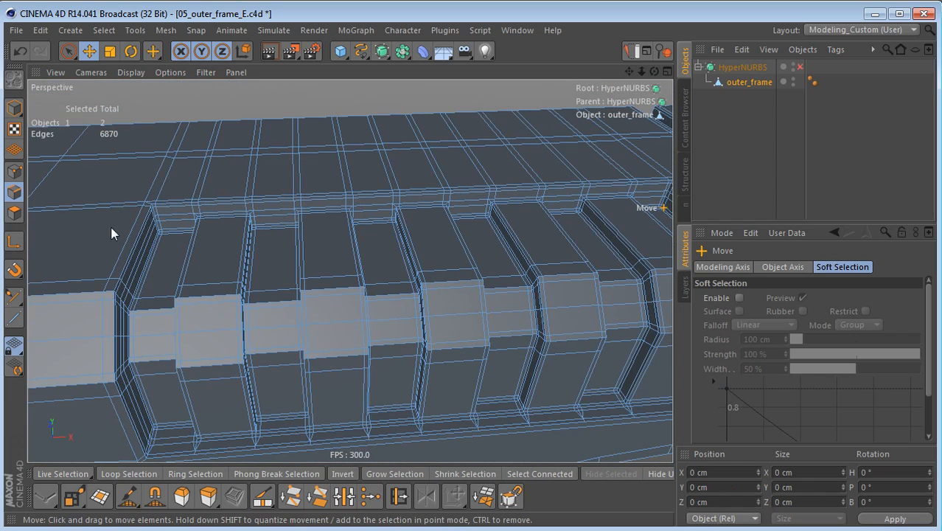
{"action": "middle_click_drag", "start_coordinate": [353, 362], "coordinate": [431, 254], "text": "alt"}
{"action": "right_click_drag", "start_coordinate": [266, 346], "coordinate": [357, 341], "text": "alt"}
{"action": "left_click_drag", "start_coordinate": [337, 336], "coordinate": [346, 367], "text": "alt"}
{"action": "right_click_drag", "start_coordinate": [286, 351], "coordinate": [350, 357], "text": "alt"}
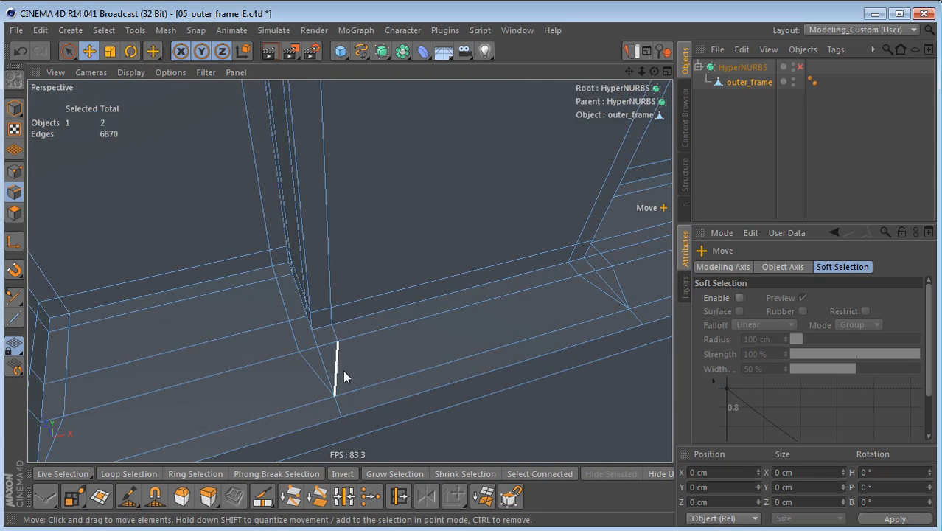
{"action": "left_click", "coordinate": [14, 171]}
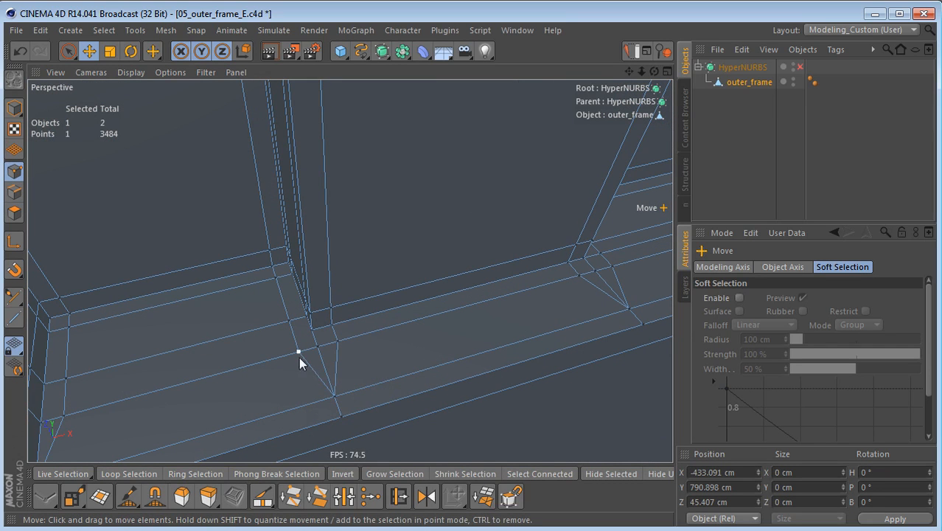
{"action": "key", "text": "9"}
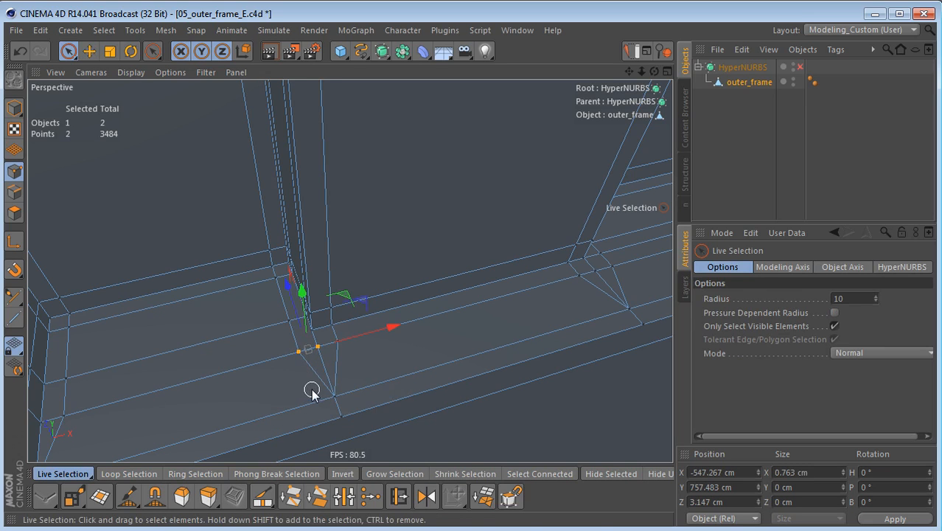
{"action": "key", "text": "e"}
{"action": "right_click", "coordinate": [354, 340]}
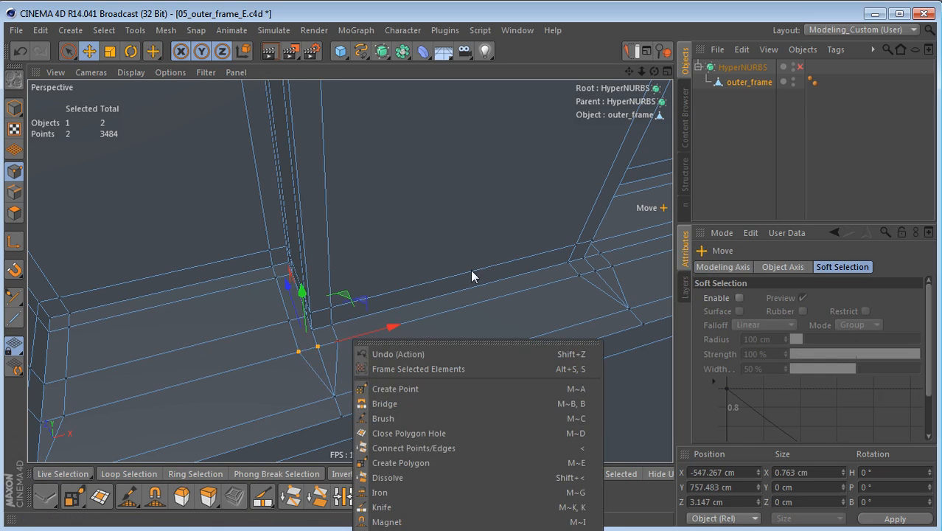
{"action": "right_click", "coordinate": [493, 96]}
{"action": "right_click", "coordinate": [511, 101]}
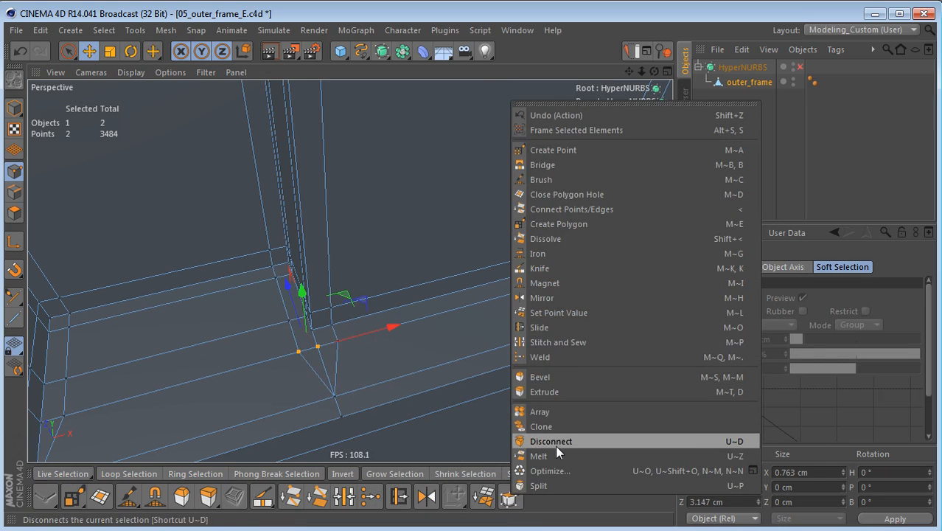
{"action": "left_click", "coordinate": [561, 357]}
{"action": "left_click", "coordinate": [297, 353]}
{"action": "middle_click_drag", "start_coordinate": [440, 356], "coordinate": [125, 435], "text": "alt"}
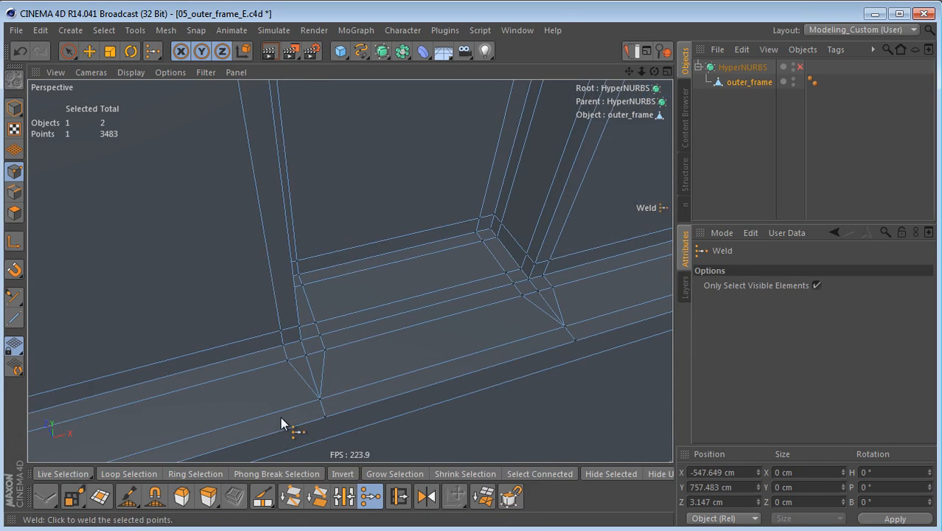
Step: Weld the three-point groups at the second deep recess's lower left and lower right corners
{"action": "key", "text": "space"}
{"action": "key", "text": "space"}
{"action": "left_click", "coordinate": [322, 350]}
{"action": "middle_click_drag", "start_coordinate": [395, 361], "coordinate": [271, 393], "text": "alt"}
{"action": "key", "text": "space"}
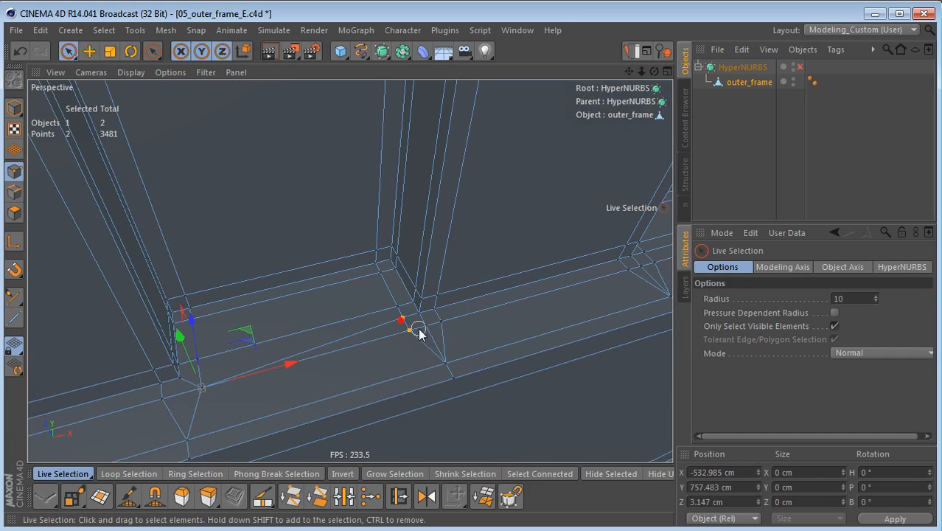
{"action": "key", "text": "space"}
{"action": "left_click", "coordinate": [414, 330]}
{"action": "middle_click_drag", "start_coordinate": [460, 326], "coordinate": [128, 424], "text": "alt"}
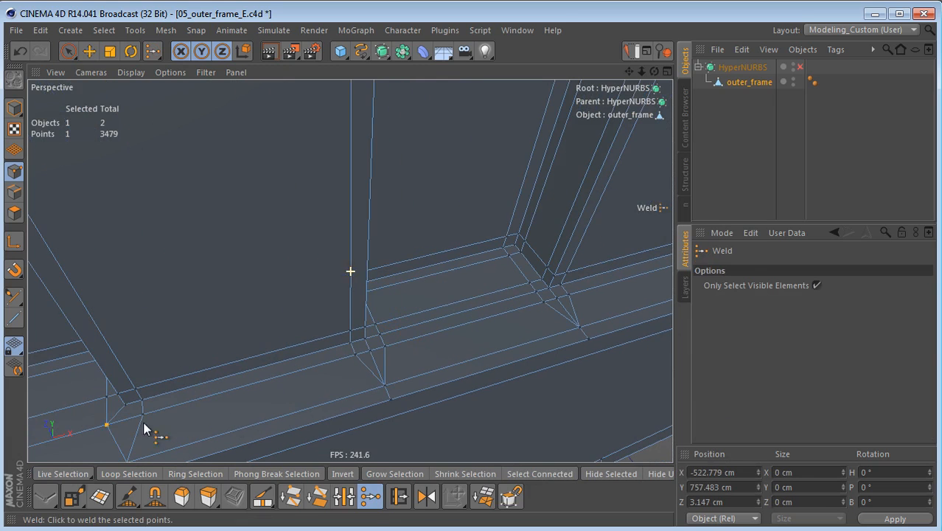
Step: Weld the three-point groups at the third deep recess's lower left and lower right corners
{"action": "key", "text": "space"}
{"action": "key", "text": "space"}
{"action": "left_click", "coordinate": [385, 345]}
{"action": "middle_click_drag", "start_coordinate": [417, 355], "coordinate": [225, 435], "text": "alt"}
{"action": "key", "text": "space"}
{"action": "left_click", "coordinate": [365, 363], "text": "shift"}
{"action": "key", "text": "space"}
{"action": "left_click", "coordinate": [375, 378]}
{"action": "middle_click_drag", "start_coordinate": [374, 379], "coordinate": [359, 422], "text": "alt"}
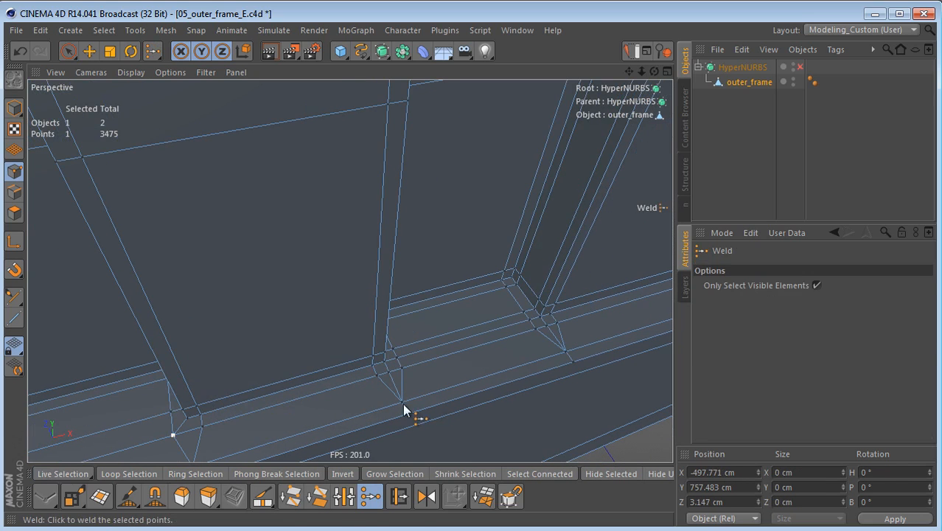
Step: Weld the three-point groups at the fourth deep recess's lower left and lower right corners
{"action": "key", "text": "space"}
{"action": "left_click", "coordinate": [402, 360]}
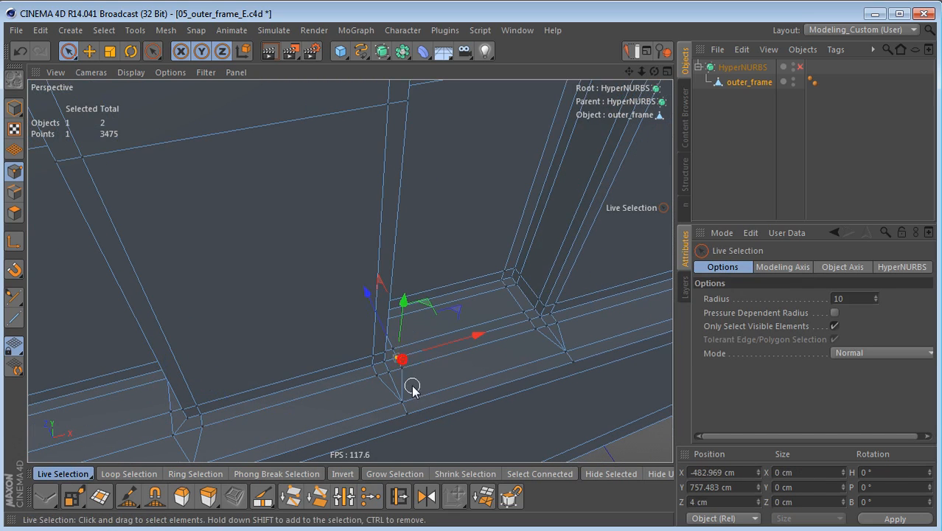
{"action": "key", "text": "space"}
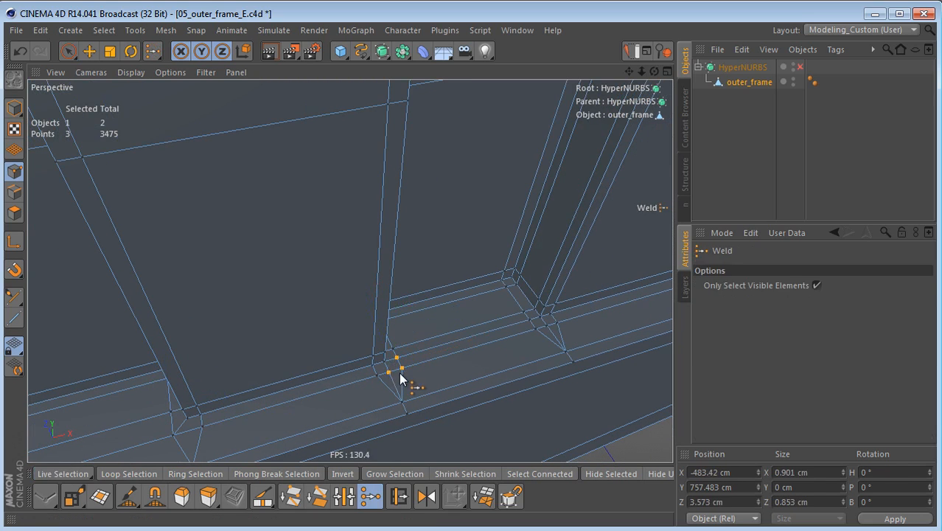
{"action": "left_click", "coordinate": [411, 377]}
{"action": "middle_click_drag", "start_coordinate": [414, 372], "coordinate": [308, 395], "text": "alt"}
{"action": "right_click_drag", "start_coordinate": [388, 368], "coordinate": [416, 368], "text": "alt"}
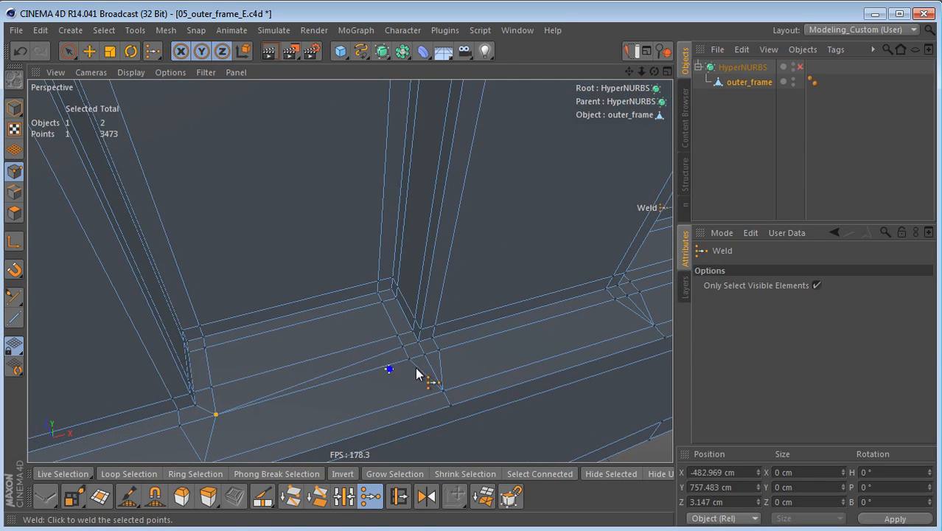
{"action": "key", "text": "space"}
{"action": "key", "text": "space"}
{"action": "left_click", "coordinate": [410, 359]}
{"action": "left_click_drag", "start_coordinate": [179, 437], "coordinate": [263, 405], "text": "alt"}
Step: Weld the point groups at the fifth deep recess's lower corners and at the last deep recess's lower left corner
{"action": "key", "text": "space"}
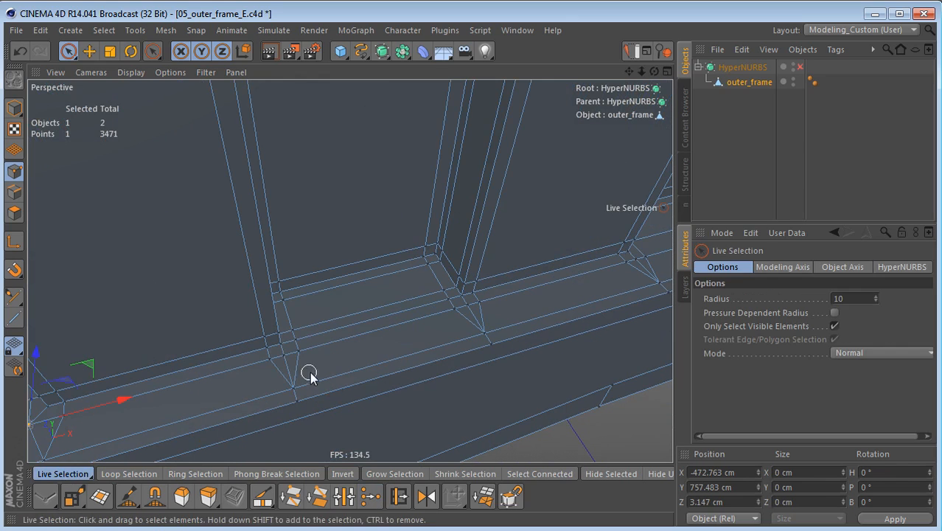
{"action": "key", "text": "space"}
{"action": "left_click", "coordinate": [302, 353]}
{"action": "left_click_drag", "start_coordinate": [302, 353], "coordinate": [420, 377], "text": "alt"}
{"action": "key", "text": "space"}
{"action": "key", "text": "space"}
{"action": "left_click", "coordinate": [327, 385]}
{"action": "right_click_drag", "start_coordinate": [421, 377], "coordinate": [430, 377], "text": "alt"}
{"action": "key", "text": "space"}
{"action": "mouse_move", "coordinate": [367, 368]}
{"action": "left_mouse_down"}
{"action": "mouse_move", "coordinate": [462, 331]}
{"action": "mouse_move", "coordinate": [326, 278]}
{"action": "mouse_move", "coordinate": [315, 319]}
{"action": "mouse_move", "coordinate": [427, 349]}
{"action": "mouse_move", "coordinate": [330, 345]}
{"action": "mouse_move", "coordinate": [361, 328]}
{"action": "left_mouse_up"}
{"action": "key", "text": "space"}
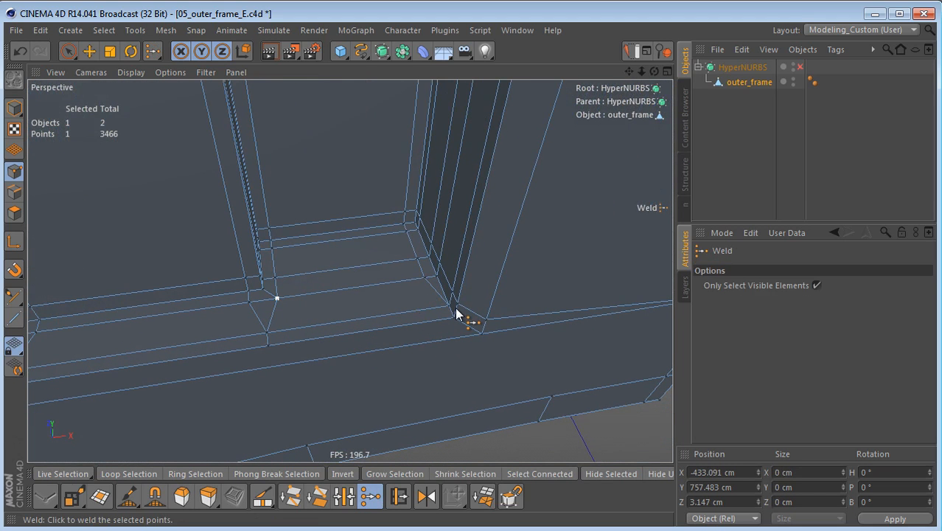
Step: Using the Knife limited to visible elements, cut across the front ledge edges from the inner point near the last recess's lower right corner
{"action": "key", "text": "k"}
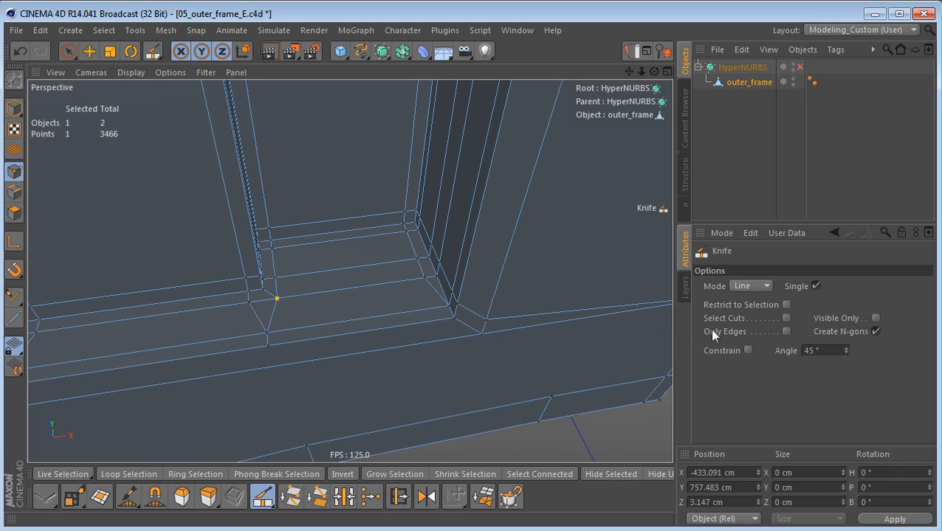
{"action": "left_click", "coordinate": [845, 316]}
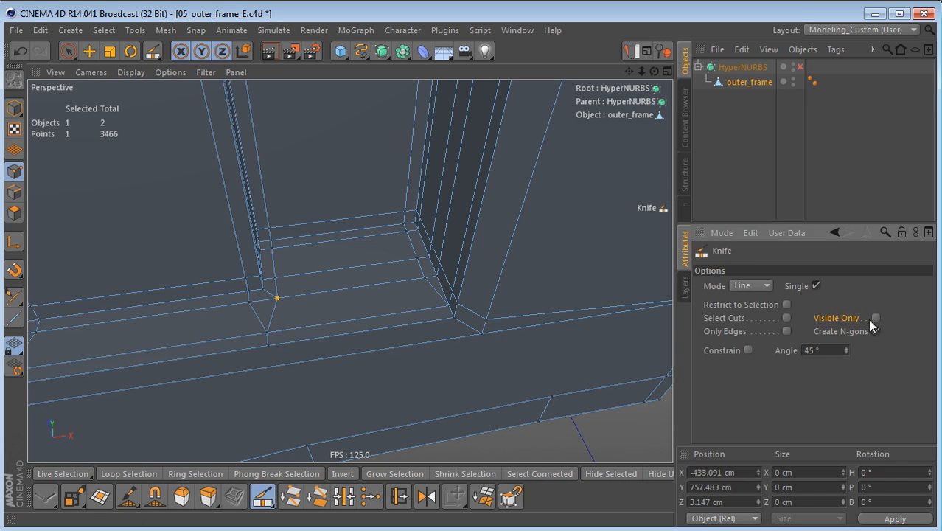
{"action": "left_click", "coordinate": [876, 318]}
{"action": "left_click_drag", "start_coordinate": [490, 320], "coordinate": [442, 320], "text": "alt"}
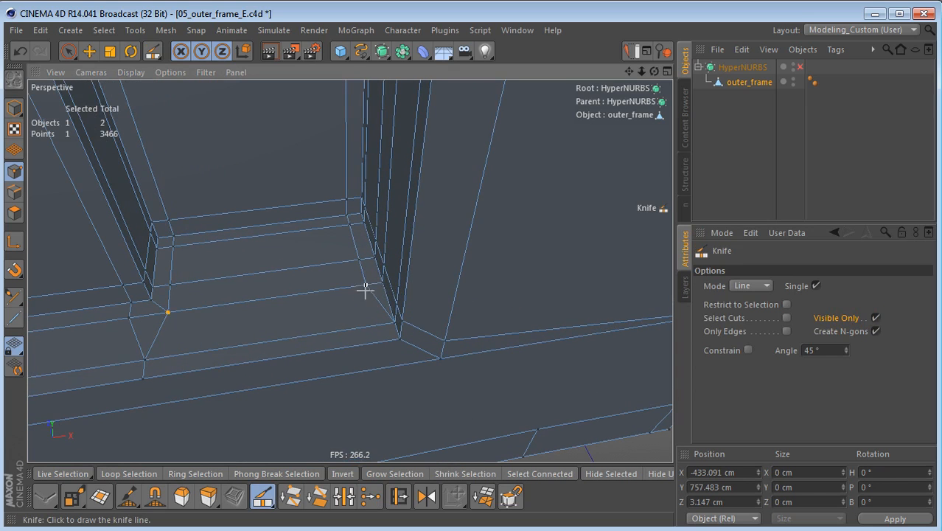
{"action": "mouse_move", "coordinate": [367, 286]}
{"action": "left_mouse_down"}
{"action": "mouse_move", "coordinate": [382, 398]}
{"action": "mouse_move", "coordinate": [377, 380]}
{"action": "left_mouse_up"}
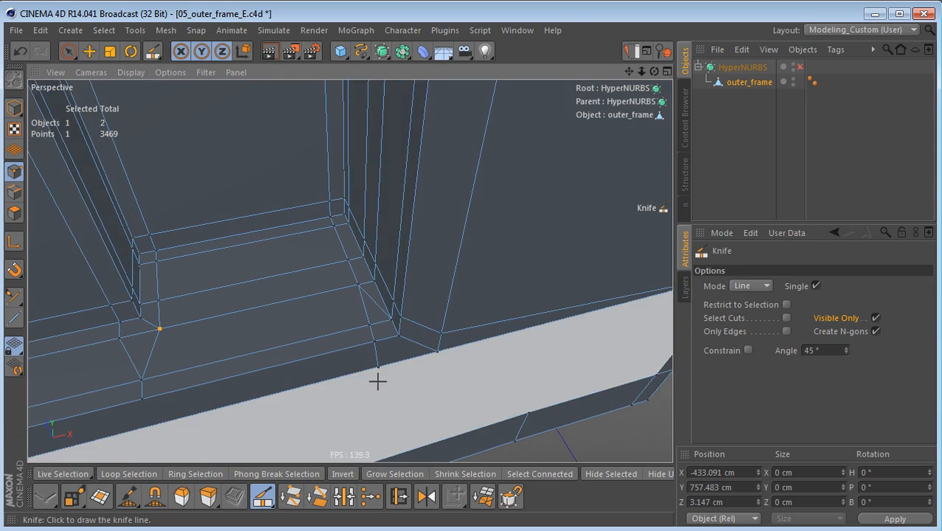
Step: Select the three new cut points and align them along X with the inner corner edge of the last recess
{"action": "key", "text": "space"}
{"action": "left_click_drag", "start_coordinate": [369, 322], "coordinate": [378, 362]}
{"action": "key", "text": "t"}
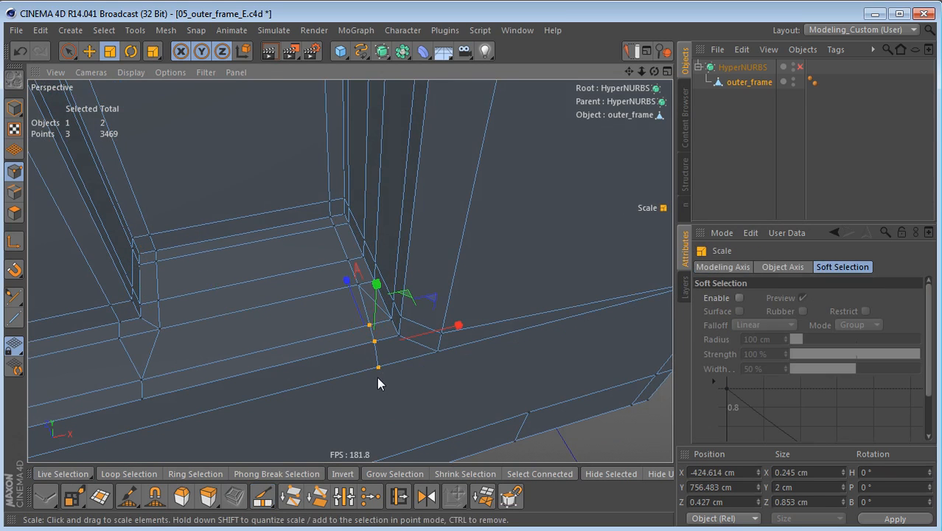
{"action": "mouse_move", "coordinate": [345, 268]}
{"action": "left_mouse_down"}
{"action": "mouse_move", "coordinate": [435, 241]}
{"action": "mouse_move", "coordinate": [371, 266]}
{"action": "mouse_move", "coordinate": [348, 265]}
{"action": "left_mouse_up"}
{"action": "key", "text": "Return"}
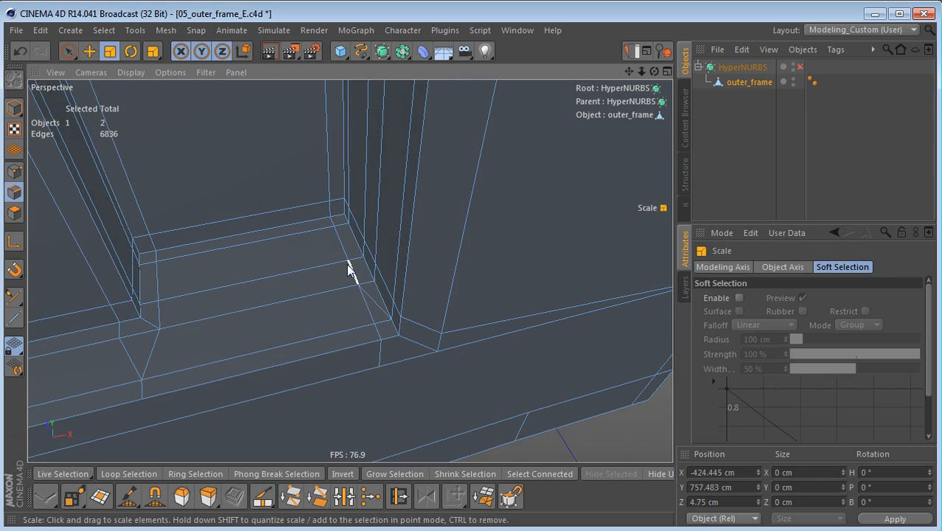
Step: Dissolve the redundant diagonal edge at the last recess's lower right corner
{"action": "key", "text": "space"}
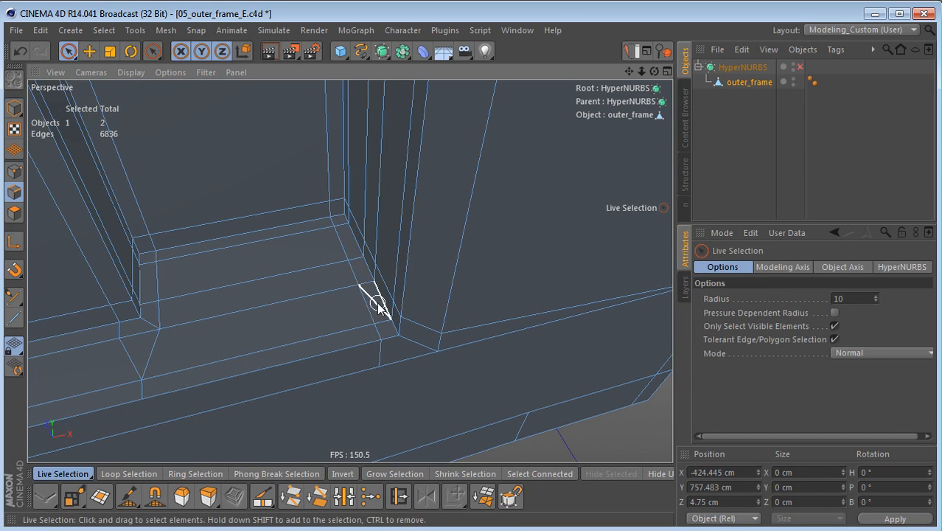
{"action": "left_click", "coordinate": [375, 304]}
{"action": "key", "text": "ctrl+BackSpace"}
Step: Make the matching Knife cut across the front ledge edges at the first recess's lower left corner
{"action": "right_click_drag", "start_coordinate": [427, 330], "coordinate": [332, 348], "text": "alt"}
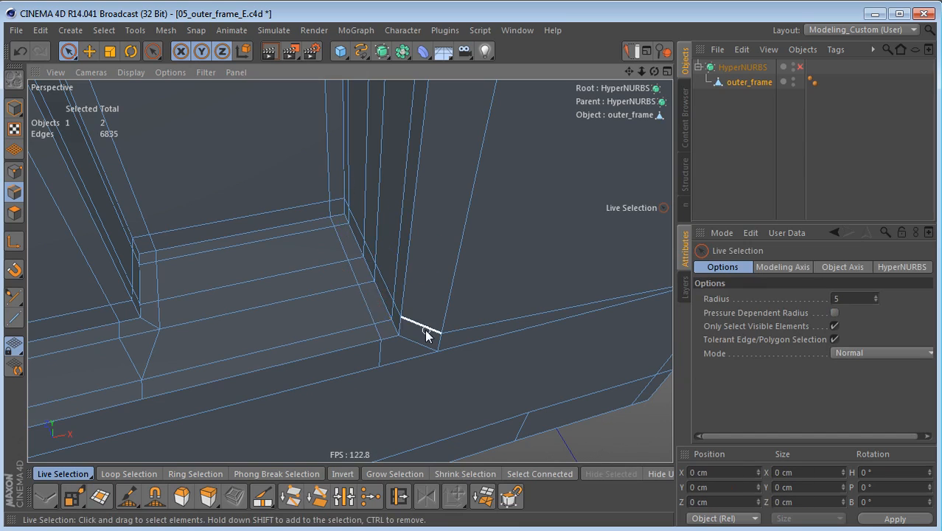
{"action": "left_click_drag", "start_coordinate": [349, 270], "coordinate": [295, 345], "text": "alt"}
{"action": "middle_click_drag", "start_coordinate": [294, 345], "coordinate": [457, 287], "text": "alt"}
{"action": "left_click_drag", "start_coordinate": [382, 283], "coordinate": [249, 278], "text": "alt"}
{"action": "right_click_drag", "start_coordinate": [316, 304], "coordinate": [415, 305], "text": "alt"}
{"action": "left_click_drag", "start_coordinate": [350, 269], "coordinate": [382, 329], "text": "alt"}
{"action": "right_click_drag", "start_coordinate": [372, 326], "coordinate": [378, 335], "text": "alt"}
{"action": "middle_click_drag", "start_coordinate": [388, 321], "coordinate": [397, 301], "text": "alt"}
{"action": "key", "text": "k"}
{"action": "mouse_move", "coordinate": [321, 302]}
{"action": "left_mouse_down"}
{"action": "mouse_move", "coordinate": [347, 275]}
{"action": "mouse_move", "coordinate": [316, 373]}
{"action": "mouse_move", "coordinate": [325, 379]}
{"action": "left_mouse_up"}
Step: Select the three new points at the first recess's lower left corner and align them along X with the inner corner point
{"action": "key", "text": "e"}
{"action": "key", "text": "space"}
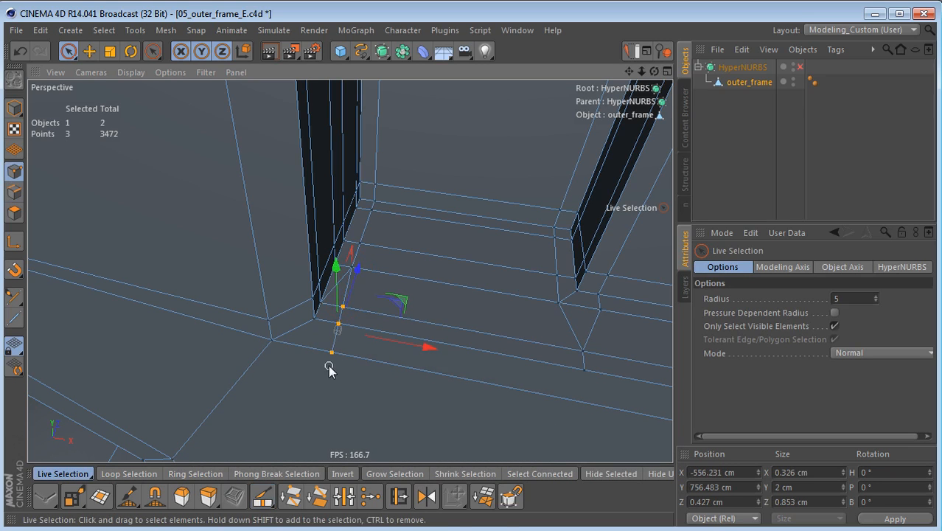
{"action": "key", "text": "t"}
{"action": "key", "text": "l"}
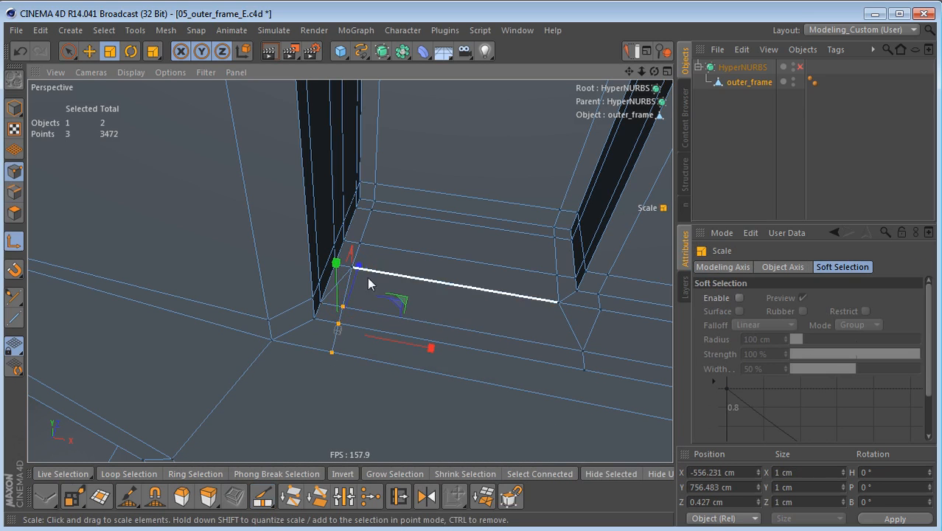
{"action": "left_click", "coordinate": [361, 242]}
{"action": "key", "text": "l"}
{"action": "left_click_drag", "start_coordinate": [455, 261], "coordinate": [361, 260]}
{"action": "key", "text": "Return"}
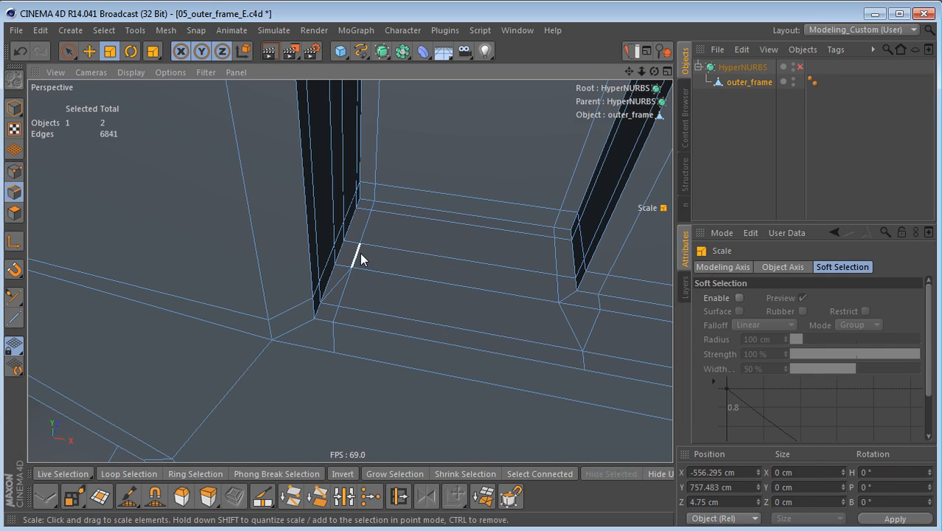
Step: Dissolve the redundant diagonal edge at the first recess's lower left corner
{"action": "key", "text": "space"}
{"action": "left_click", "coordinate": [341, 280]}
{"action": "key", "text": "u"}
{"action": "key", "text": "z"}
Step: Try connecting the two short slanted edges at the ends of the first rib's base with a new lengthwise edge
{"action": "left_click_drag", "start_coordinate": [262, 355], "coordinate": [305, 410], "text": "alt"}
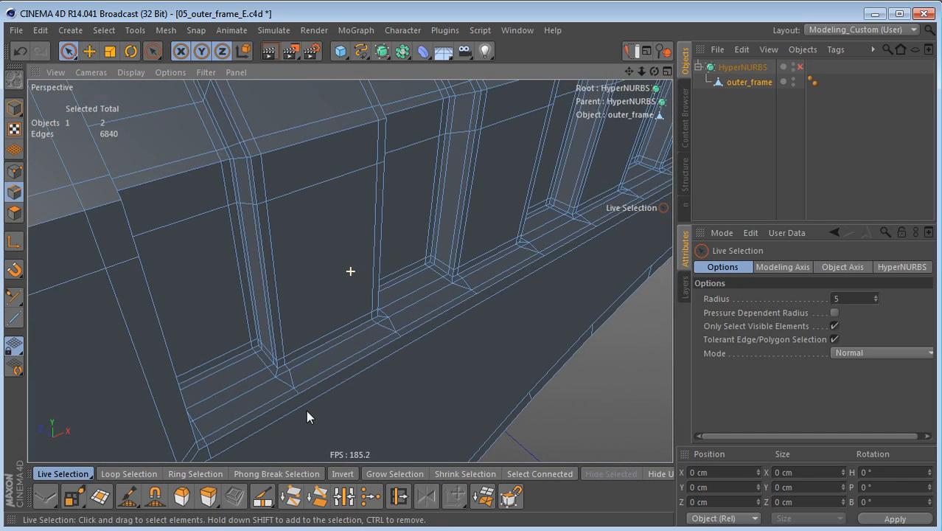
{"action": "mouse_move", "coordinate": [344, 384]}
{"action": "left_mouse_down", "text": "alt"}
{"action": "mouse_move", "coordinate": [339, 372]}
{"action": "mouse_move", "coordinate": [336, 379]}
{"action": "left_mouse_up", "text": "alt"}
{"action": "right_click_drag", "start_coordinate": [336, 380], "coordinate": [371, 366], "text": "alt"}
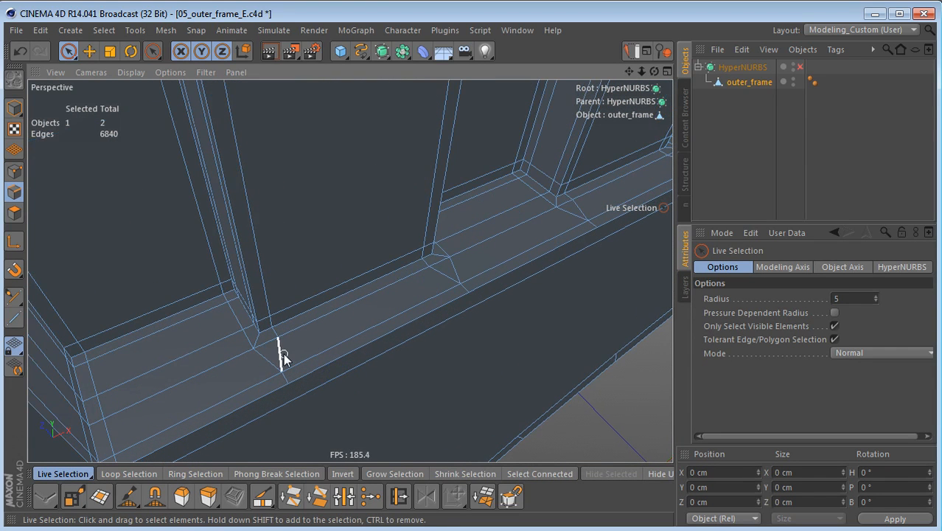
{"action": "left_click_drag", "start_coordinate": [318, 331], "coordinate": [318, 339], "text": "alt"}
{"action": "left_click_drag", "start_coordinate": [378, 332], "coordinate": [387, 352], "text": "alt"}
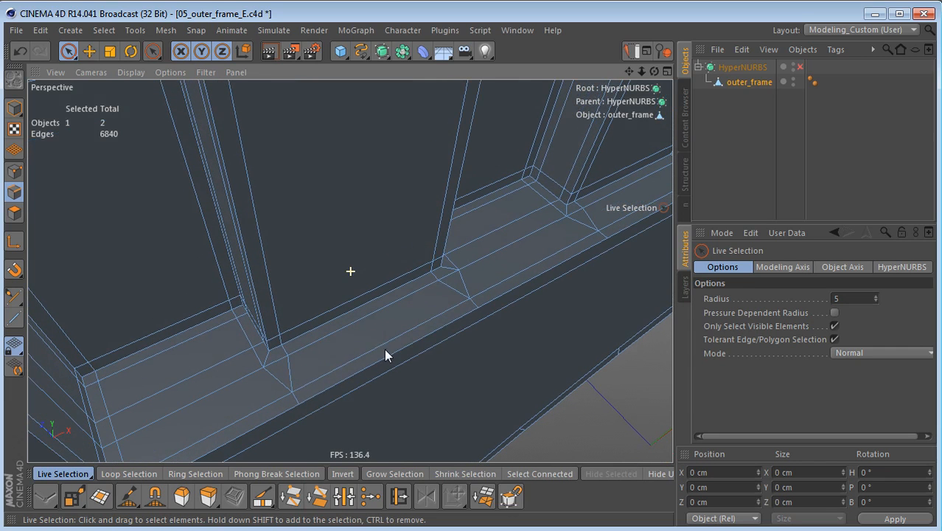
{"action": "left_click", "coordinate": [287, 376]}
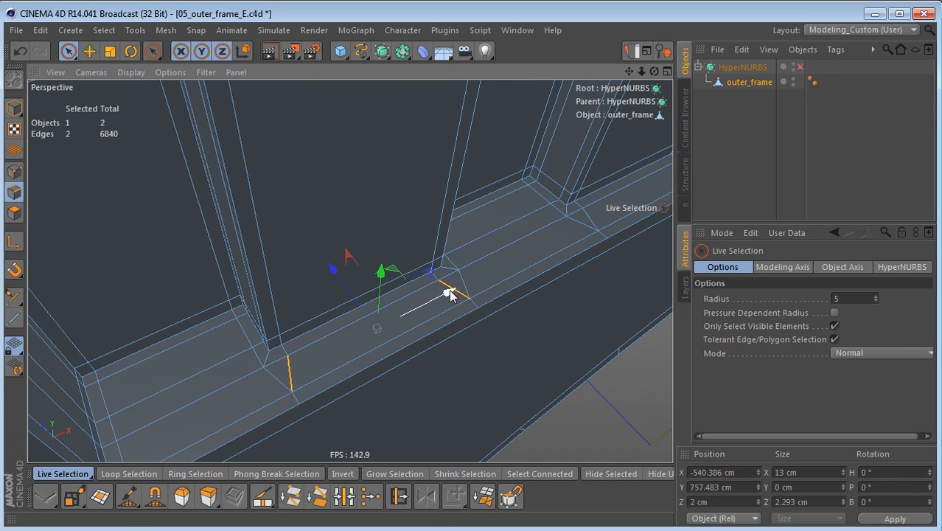
{"action": "key", "text": "m"}
{"action": "key", "text": "m"}
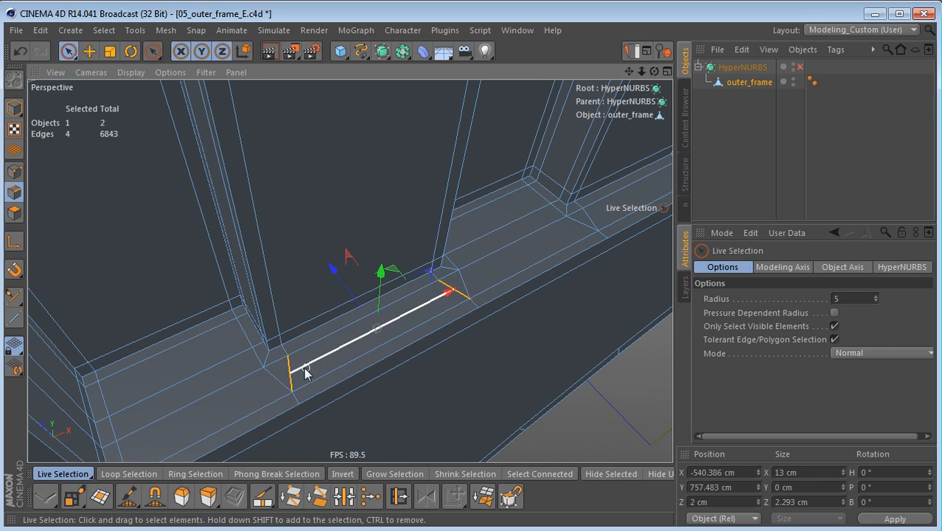
Step: Scale the new lengthwise edge along X to about 10.7 cm and preview it with HyperNURBS smoothing
{"action": "left_click", "coordinate": [330, 355]}
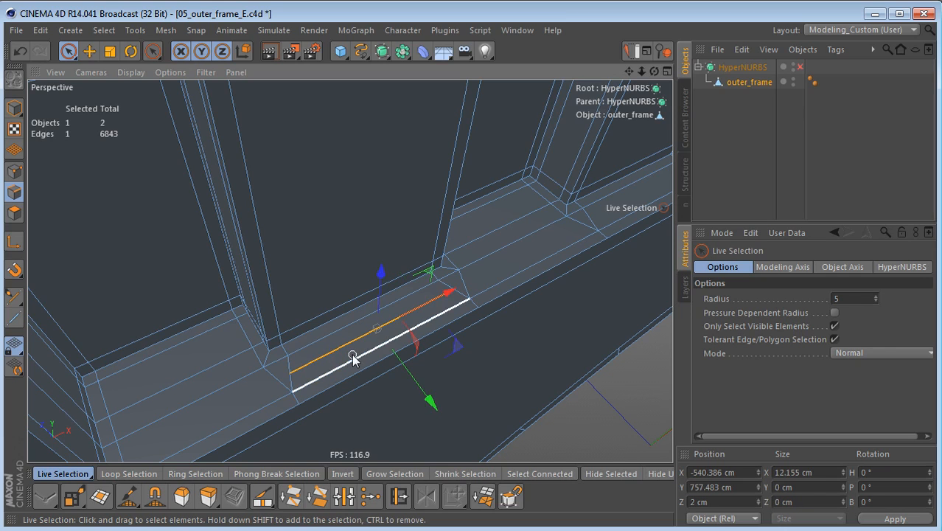
{"action": "key", "text": "t"}
{"action": "left_click_drag", "start_coordinate": [451, 294], "coordinate": [442, 297]}
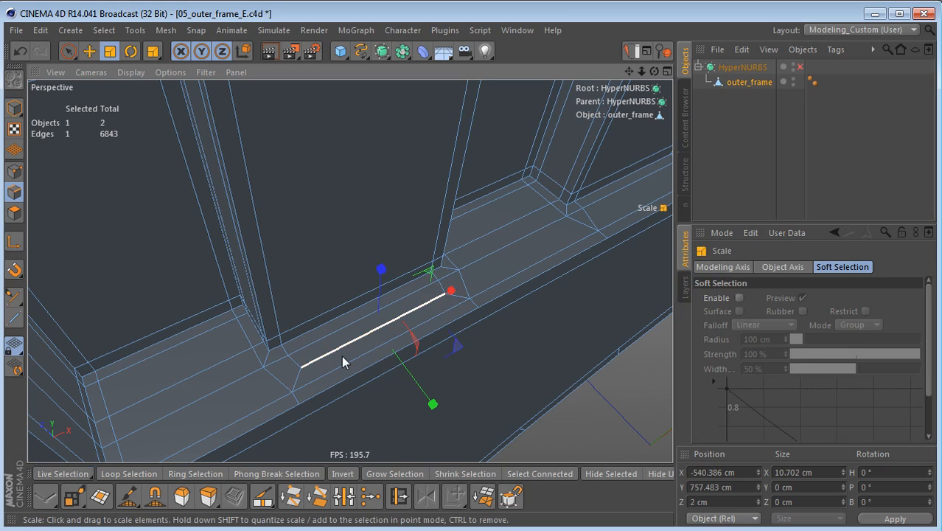
{"action": "key", "text": "q"}
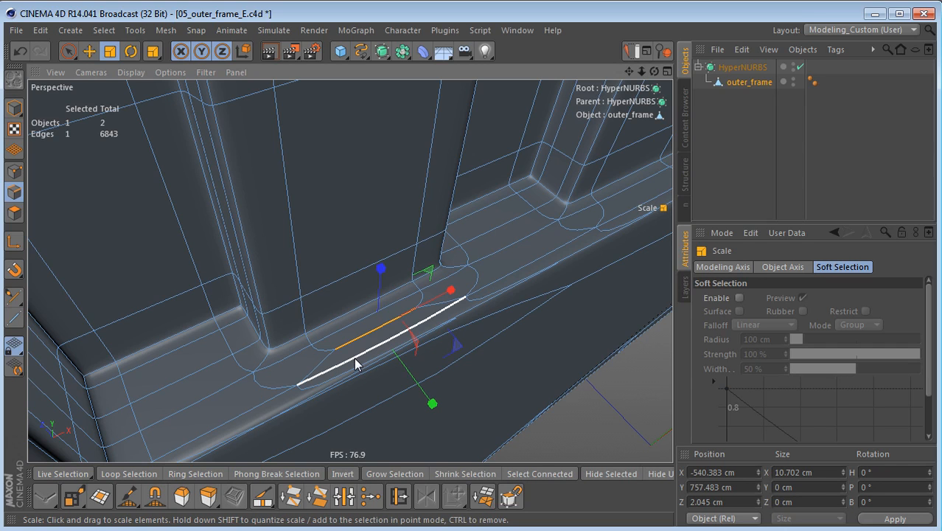
{"action": "key", "text": "q"}
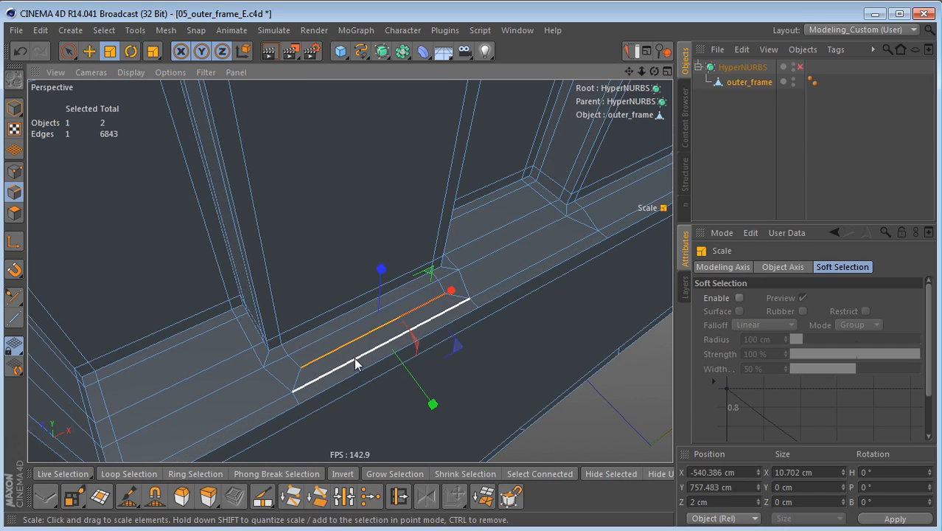
Step: Undo the scaling and the connecting cut at the first rib's base
{"action": "key", "text": "ctrl+z"}
{"action": "key", "text": "ctrl+z"}
{"action": "key", "text": "ctrl+z"}
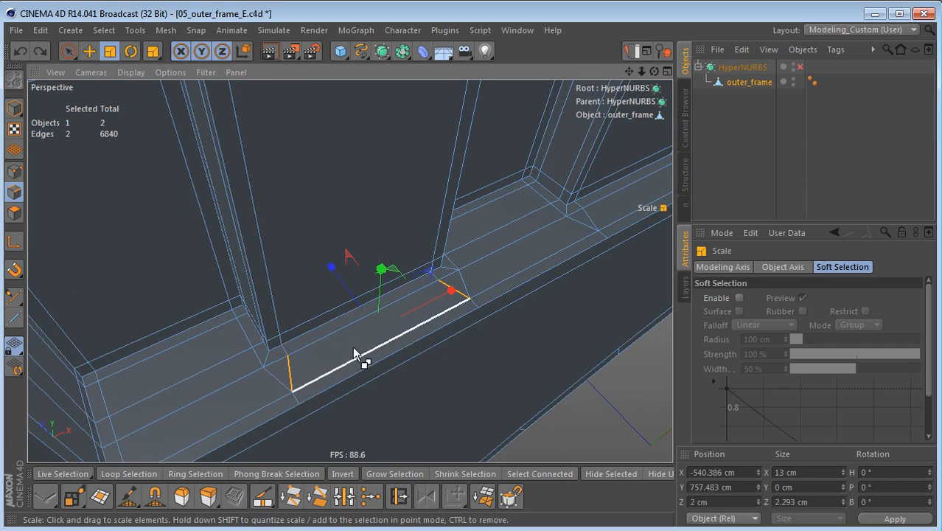
Step: Dissolve the lengthwise inner edge and its short end segments on the ledge in front of the first rib
{"action": "key", "text": "e"}
{"action": "left_click", "coordinate": [279, 360]}
{"action": "left_click", "coordinate": [450, 276], "text": "ctrl+shift"}
{"action": "key", "text": "Delete"}
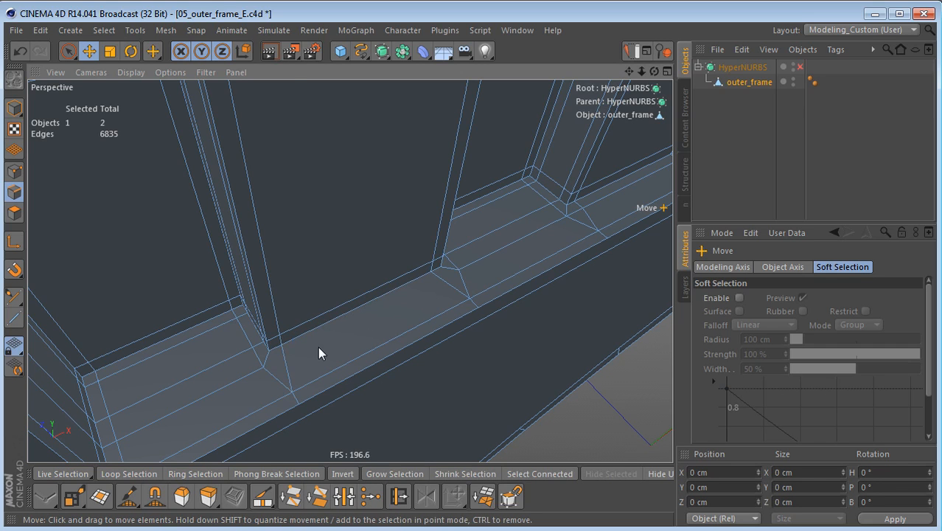
Step: Turn on HyperNURBS smoothing and render the region around the first rib's base to examine the corners
{"action": "key", "text": "q"}
{"action": "left_click_drag", "start_coordinate": [356, 329], "coordinate": [378, 352], "text": "alt"}
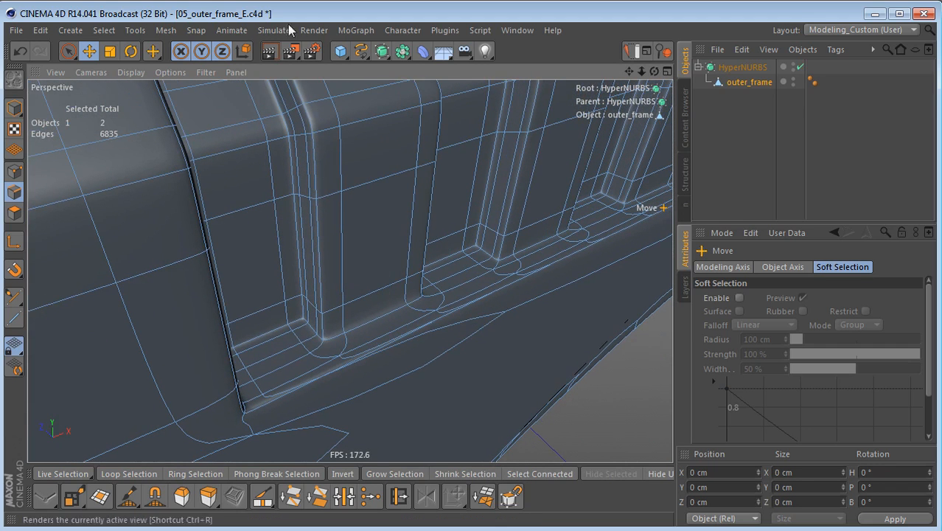
{"action": "left_click_drag", "start_coordinate": [288, 50], "coordinate": [353, 77]}
{"action": "mouse_move", "coordinate": [232, 191]}
{"action": "left_mouse_down"}
{"action": "mouse_move", "coordinate": [410, 310]}
{"action": "mouse_move", "coordinate": [475, 411]}
{"action": "left_mouse_up"}
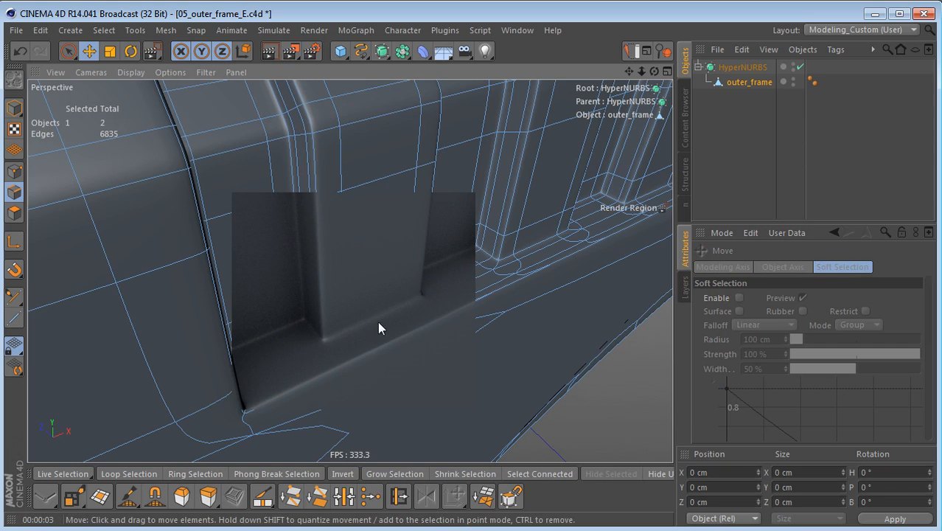
{"action": "scroll", "coordinate": [372, 327], "scroll_direction": "up", "scroll_amount": 2}
{"action": "scroll", "coordinate": [367, 336], "scroll_direction": "up", "scroll_amount": 1}
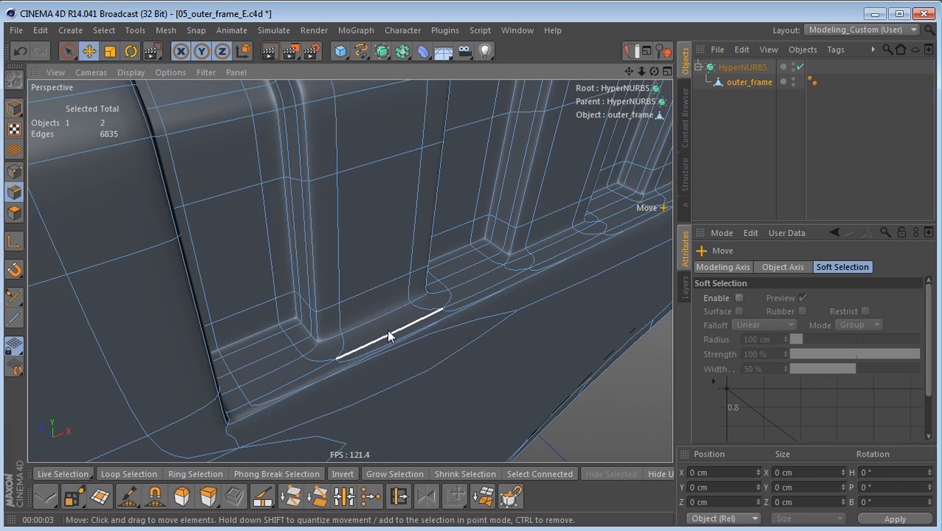
Step: Turn off HyperNURBS smoothing and dissolve the lengthwise inner edge with its two short end segments in front of the second rib
{"action": "key", "text": "q"}
{"action": "right_click_drag", "start_coordinate": [338, 351], "coordinate": [361, 342], "text": "alt"}
{"action": "left_click_drag", "start_coordinate": [361, 342], "coordinate": [320, 363], "text": "alt"}
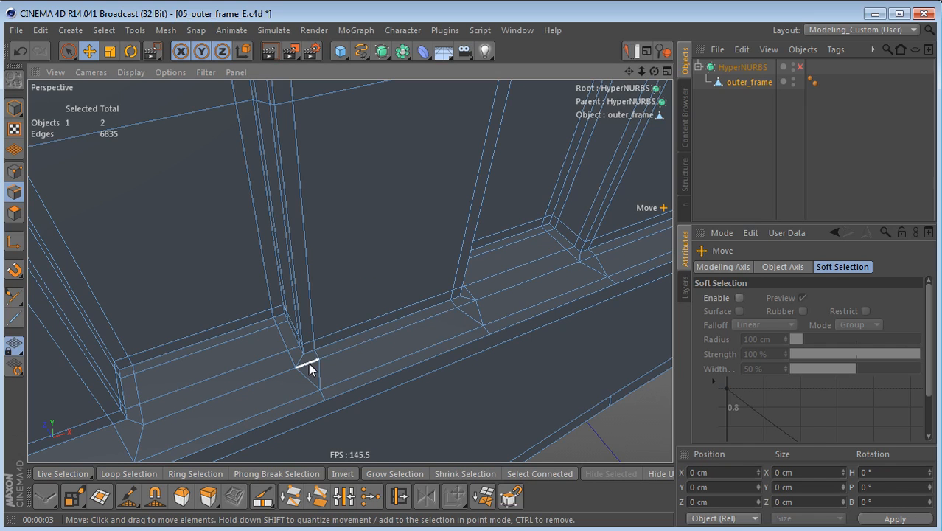
{"action": "left_click", "coordinate": [307, 368]}
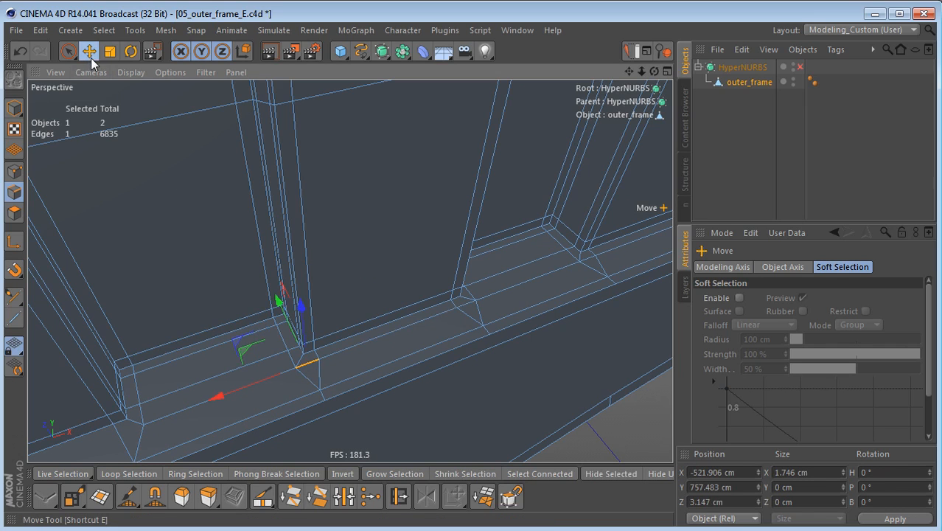
{"action": "left_click", "coordinate": [465, 308], "text": "shift"}
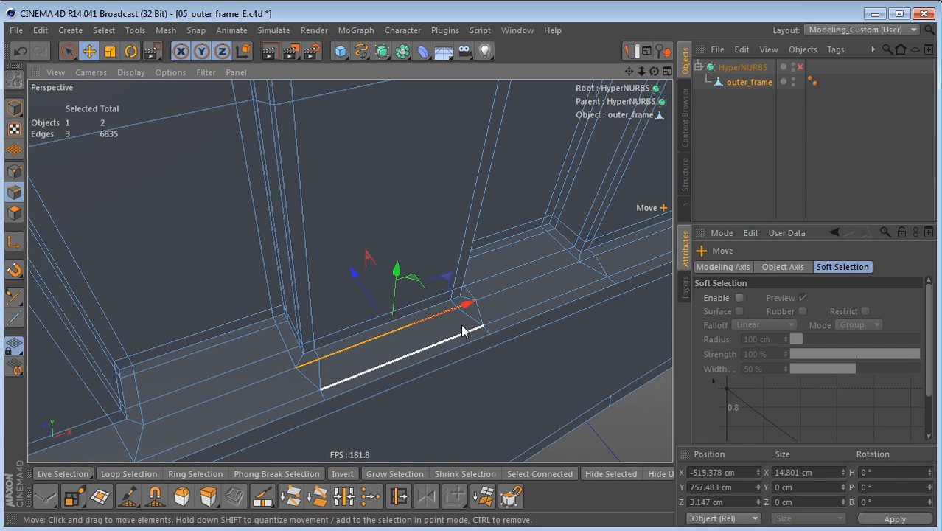
{"action": "key", "text": "ctrl+BackSpace"}
Step: Dissolve the lengthwise inner edge with its two short end segments in front of the third rib
{"action": "left_click_drag", "start_coordinate": [122, 426], "coordinate": [167, 410], "text": "alt"}
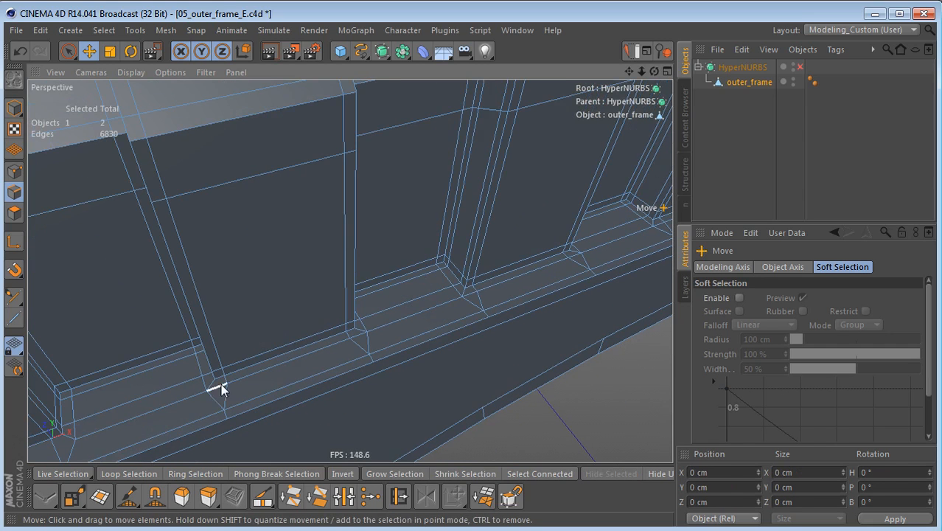
{"action": "double_click", "coordinate": [358, 333]}
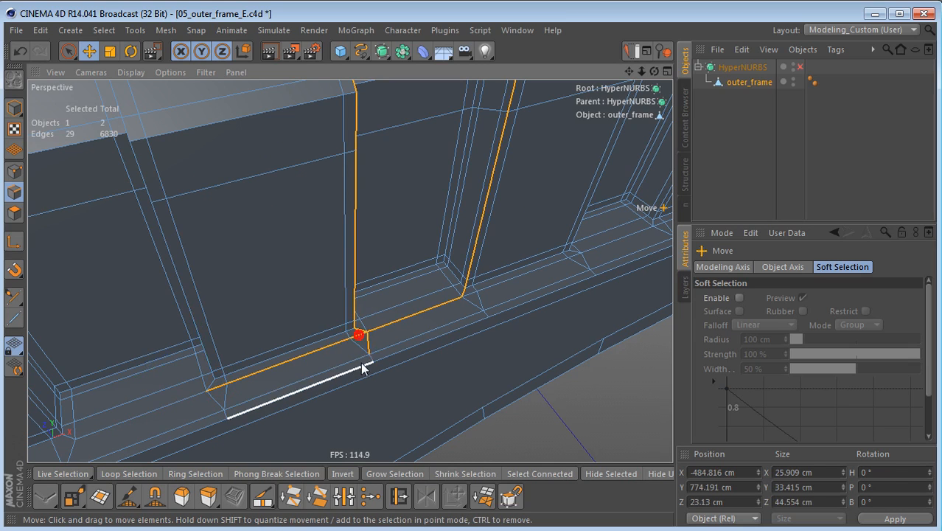
{"action": "left_click", "coordinate": [231, 383]}
{"action": "left_click", "coordinate": [356, 335], "text": "ctrl+shift"}
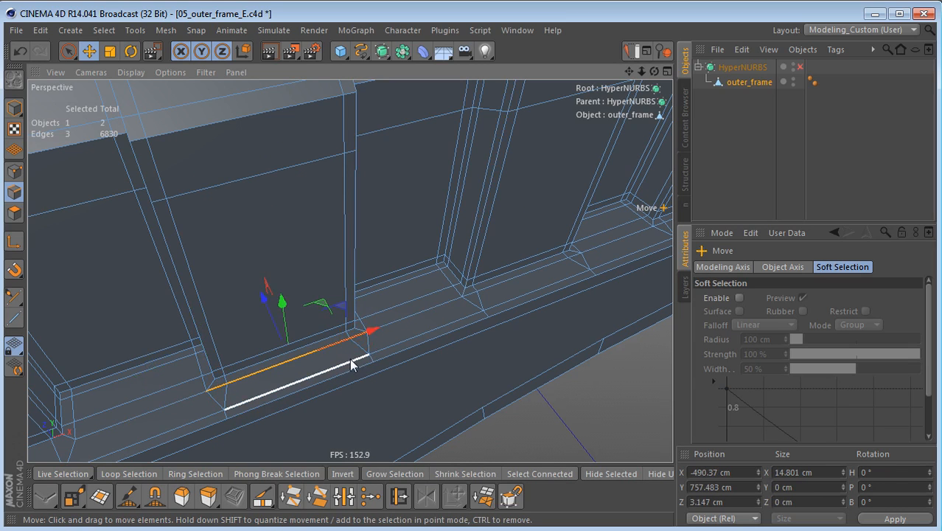
{"action": "key", "text": "Delete"}
Step: Dissolve the lengthwise inner edge with its two short end segments in front of the fourth rib
{"action": "left_click_drag", "start_coordinate": [429, 364], "coordinate": [346, 383], "text": "alt"}
{"action": "left_click", "coordinate": [299, 394]}
{"action": "double_click", "coordinate": [409, 349]}
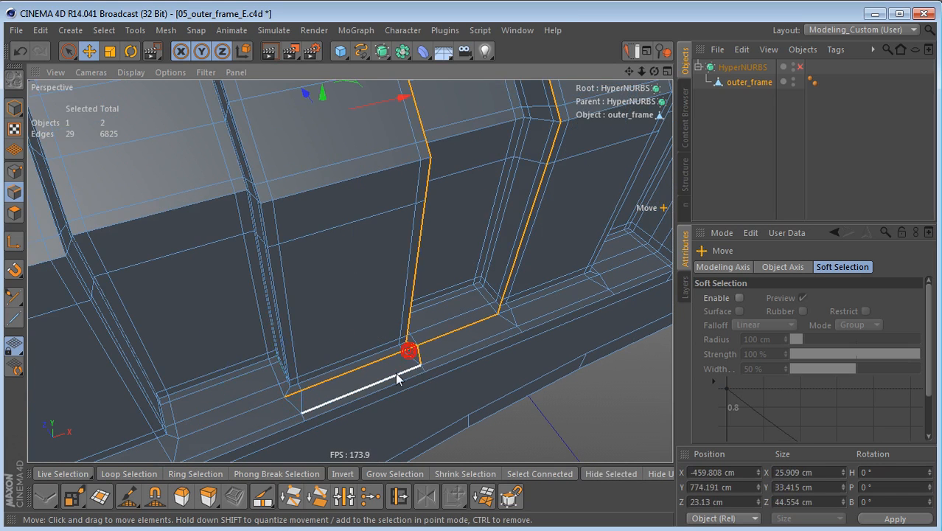
{"action": "left_click", "coordinate": [294, 395]}
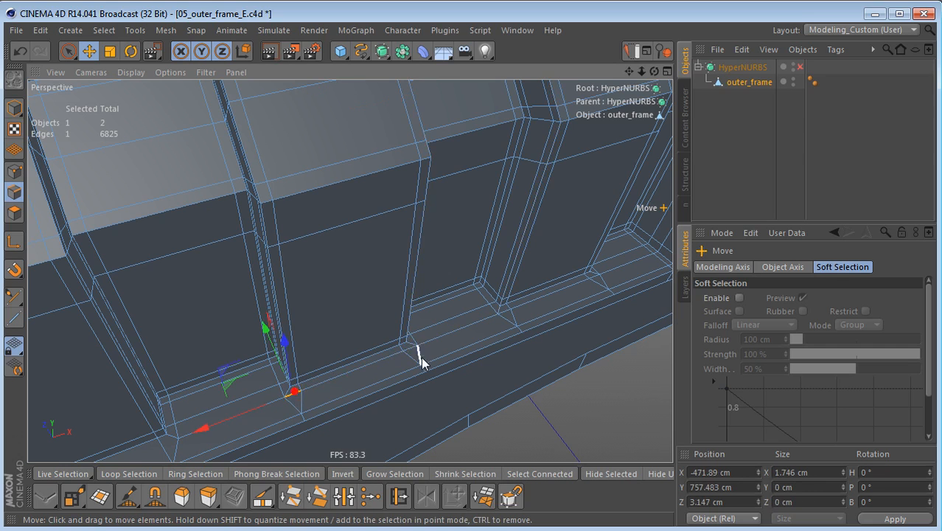
{"action": "left_click", "coordinate": [409, 347]}
{"action": "key", "text": "Delete"}
Step: Dissolve the remaining lengthwise inner edges with their short end segments in front of the last two ribs
{"action": "left_click_drag", "start_coordinate": [420, 368], "coordinate": [296, 372], "text": "alt"}
{"action": "left_click", "coordinate": [297, 369]}
{"action": "double_click", "coordinate": [421, 323], "text": "shift"}
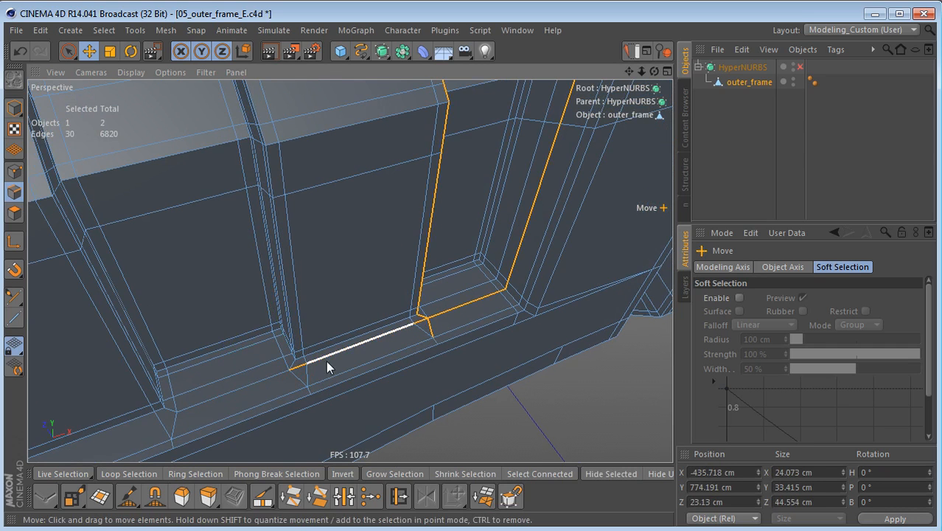
{"action": "left_click", "coordinate": [302, 364]}
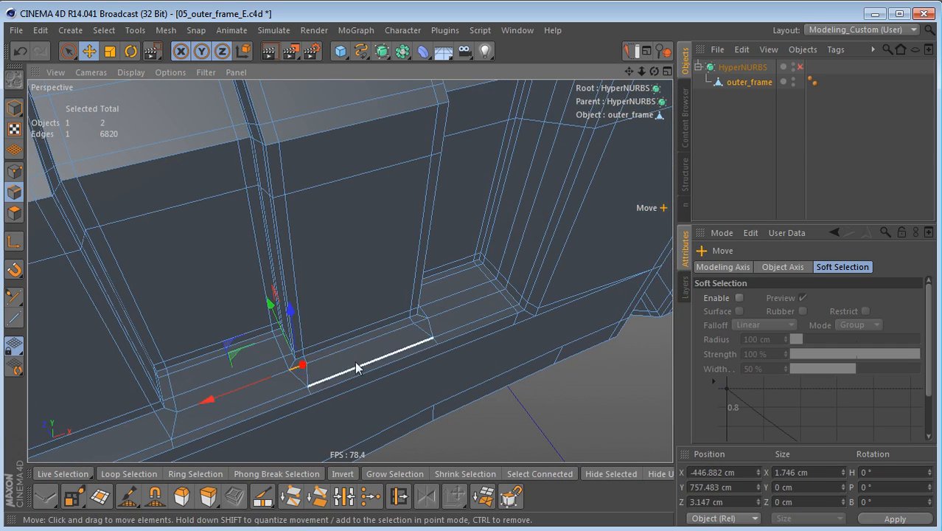
{"action": "double_click", "coordinate": [425, 323]}
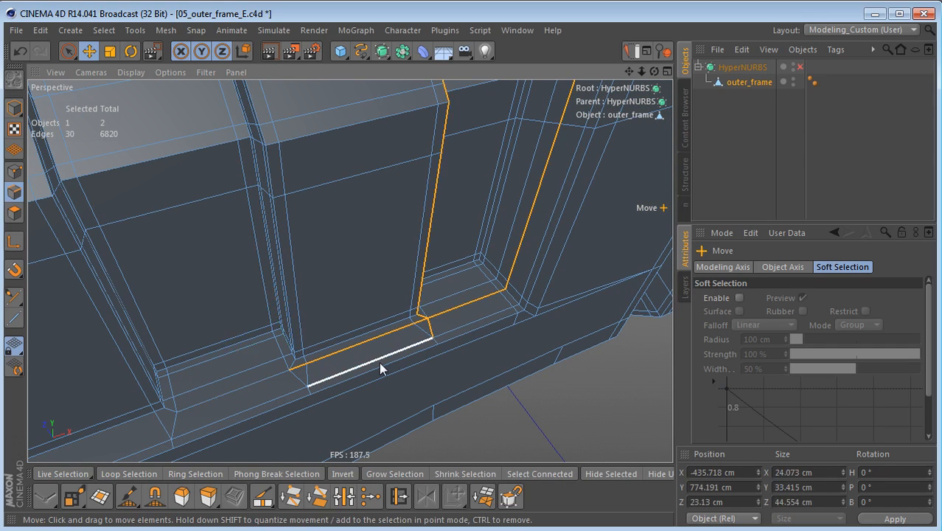
{"action": "key", "text": "u"}
{"action": "key", "text": "m"}
{"action": "left_click_drag", "start_coordinate": [289, 370], "coordinate": [425, 322]}
{"action": "key", "text": "u"}
{"action": "key", "text": "z"}
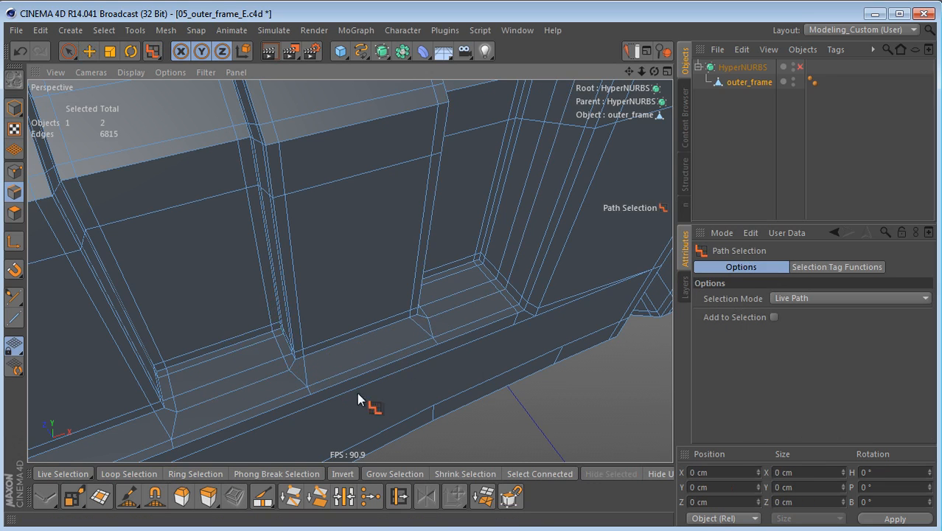
Step: Examine the row of rib bases and corners along the recess's lower edge
{"action": "mouse_move", "coordinate": [356, 392]}
{"action": "left_mouse_down", "text": "alt"}
{"action": "mouse_move", "coordinate": [446, 368]}
{"action": "mouse_move", "coordinate": [336, 341]}
{"action": "mouse_move", "coordinate": [496, 395]}
{"action": "mouse_move", "coordinate": [428, 361]}
{"action": "mouse_move", "coordinate": [350, 361]}
{"action": "mouse_move", "coordinate": [466, 353]}
{"action": "mouse_move", "coordinate": [532, 333]}
{"action": "mouse_move", "coordinate": [446, 382]}
{"action": "mouse_move", "coordinate": [301, 358]}
{"action": "mouse_move", "coordinate": [291, 342]}
{"action": "left_mouse_up", "text": "alt"}
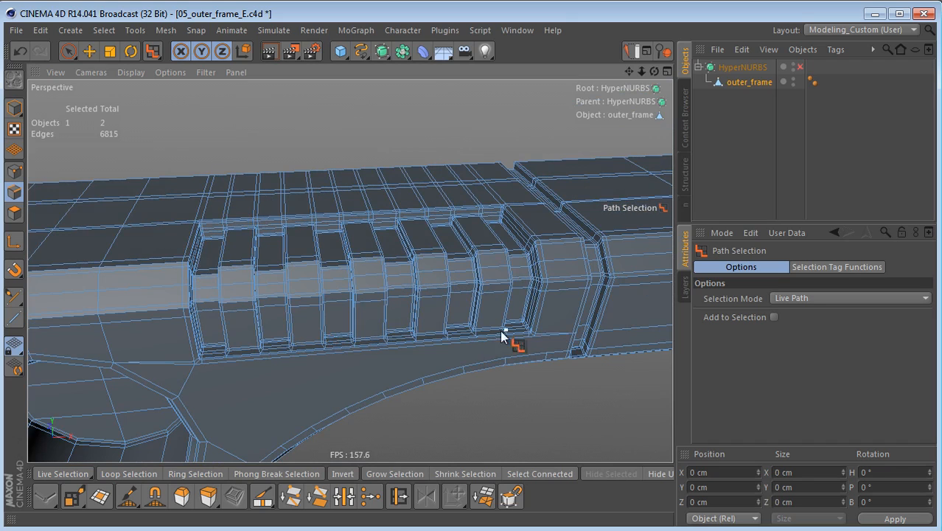
{"action": "scroll", "coordinate": [257, 348], "scroll_direction": "up", "scroll_amount": 7}
{"action": "mouse_move", "coordinate": [268, 345]}
{"action": "left_mouse_down", "text": "alt"}
{"action": "mouse_move", "coordinate": [309, 380]}
{"action": "mouse_move", "coordinate": [368, 375]}
{"action": "mouse_move", "coordinate": [353, 389]}
{"action": "mouse_move", "coordinate": [318, 386]}
{"action": "left_mouse_up", "text": "alt"}
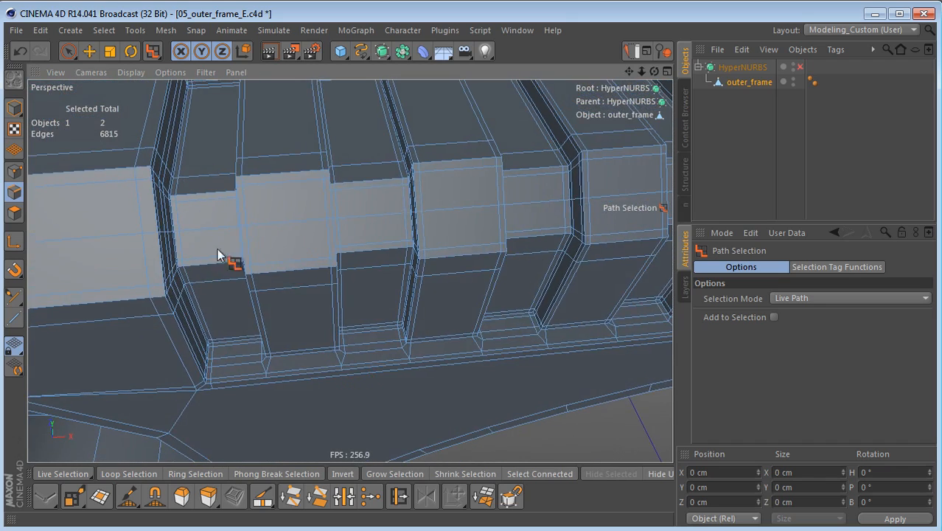
{"action": "left_click_drag", "start_coordinate": [322, 341], "coordinate": [431, 309], "text": "alt"}
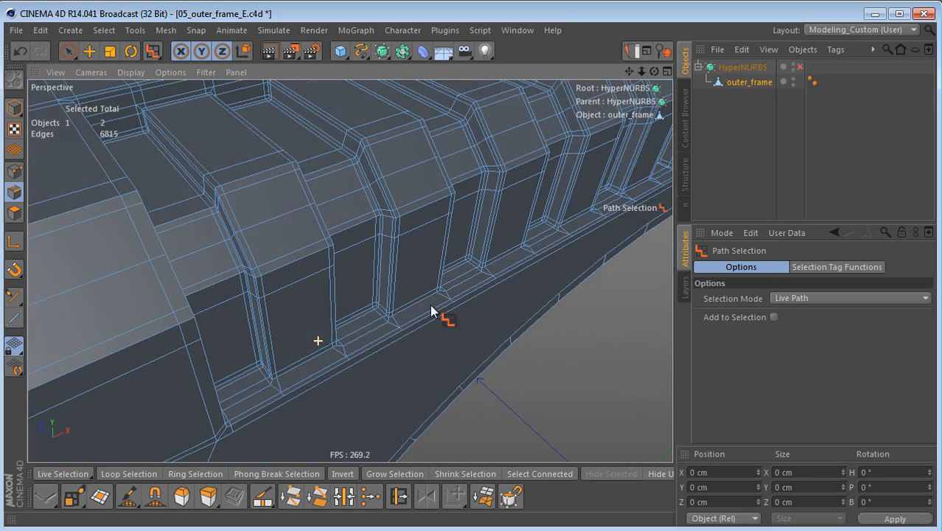
{"action": "middle_click_drag", "start_coordinate": [427, 323], "coordinate": [424, 289], "text": "alt"}
{"action": "scroll", "coordinate": [332, 370], "scroll_direction": "up", "scroll_amount": 3}
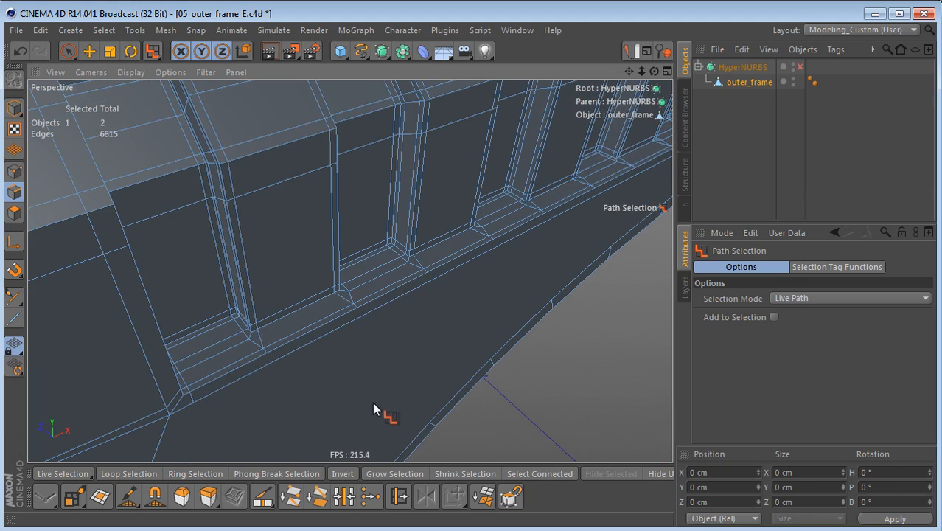
{"action": "scroll", "coordinate": [288, 357], "scroll_direction": "up", "scroll_amount": 3}
{"action": "mouse_move", "coordinate": [273, 381]}
{"action": "left_mouse_down", "text": "alt"}
{"action": "mouse_move", "coordinate": [319, 365]}
{"action": "mouse_move", "coordinate": [331, 326]}
{"action": "mouse_move", "coordinate": [320, 392]}
{"action": "left_mouse_up", "text": "alt"}
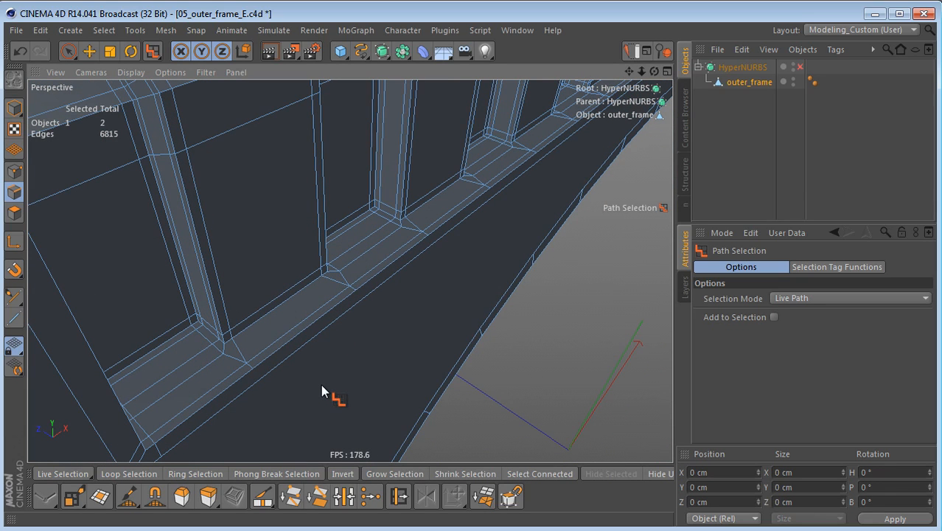
Step: Select the four corner points on the recess's outer lower edge in front of the first two ribs
{"action": "key", "text": "Return"}
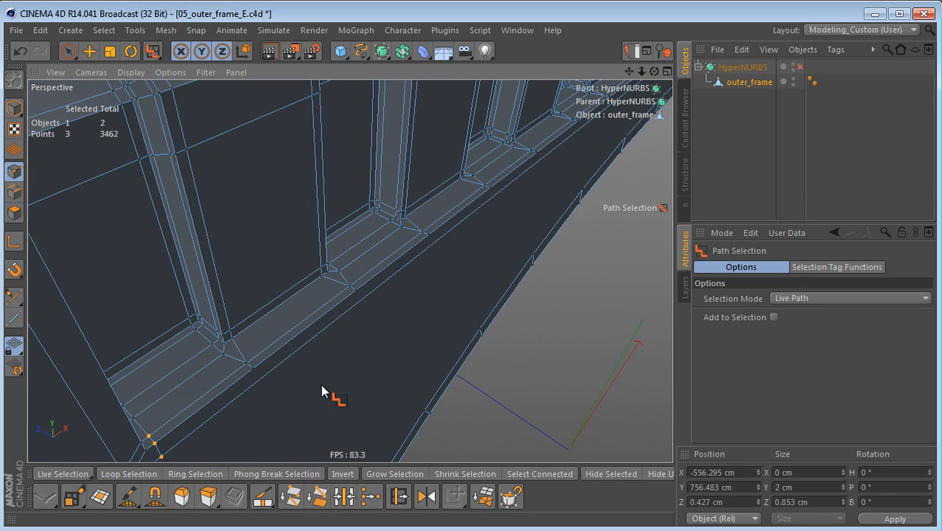
{"action": "key", "text": "9"}
{"action": "left_click", "coordinate": [253, 368]}
{"action": "middle_click_drag", "start_coordinate": [293, 403], "coordinate": [271, 391]}
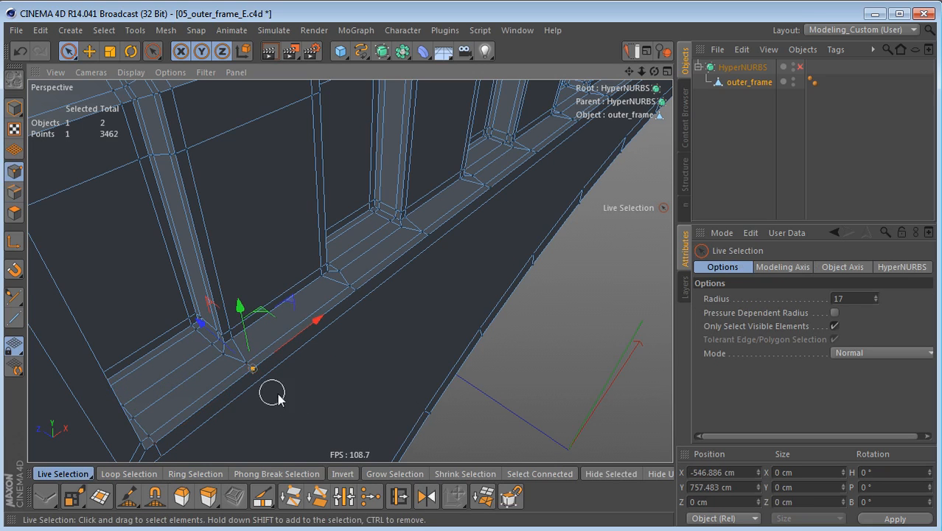
{"action": "left_click", "coordinate": [361, 294], "text": "shift"}
{"action": "left_click", "coordinate": [433, 242], "text": "shift"}
{"action": "middle_click_drag", "start_coordinate": [506, 233], "coordinate": [407, 379], "text": "alt"}
{"action": "scroll", "coordinate": [406, 379], "scroll_direction": "up", "scroll_amount": 5}
{"action": "left_click", "coordinate": [391, 326], "text": "shift"}
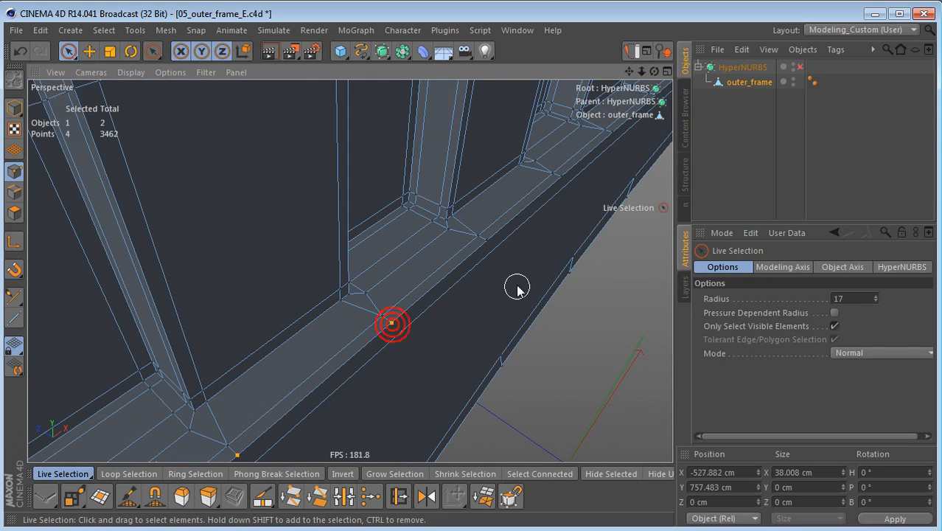
Step: Add the six outer-edge corner points in front of the remaining three ribs to the selection
{"action": "left_click_drag", "start_coordinate": [517, 297], "coordinate": [395, 404], "text": "alt"}
{"action": "left_click", "coordinate": [339, 384], "text": "shift"}
{"action": "left_click", "coordinate": [435, 300], "text": "shift"}
{"action": "left_click", "coordinate": [502, 251], "text": "shift"}
{"action": "left_click_drag", "start_coordinate": [540, 269], "coordinate": [378, 387], "text": "alt"}
{"action": "left_click", "coordinate": [366, 370], "text": "shift"}
{"action": "left_click", "coordinate": [426, 316], "text": "shift"}
{"action": "left_click", "coordinate": [480, 270], "text": "shift"}
Step: In the front view, knife two vertical Line cuts with Visible Only from the fifth rib's marked points to the lower edge
{"action": "left_click_drag", "start_coordinate": [502, 339], "coordinate": [344, 333], "text": "alt"}
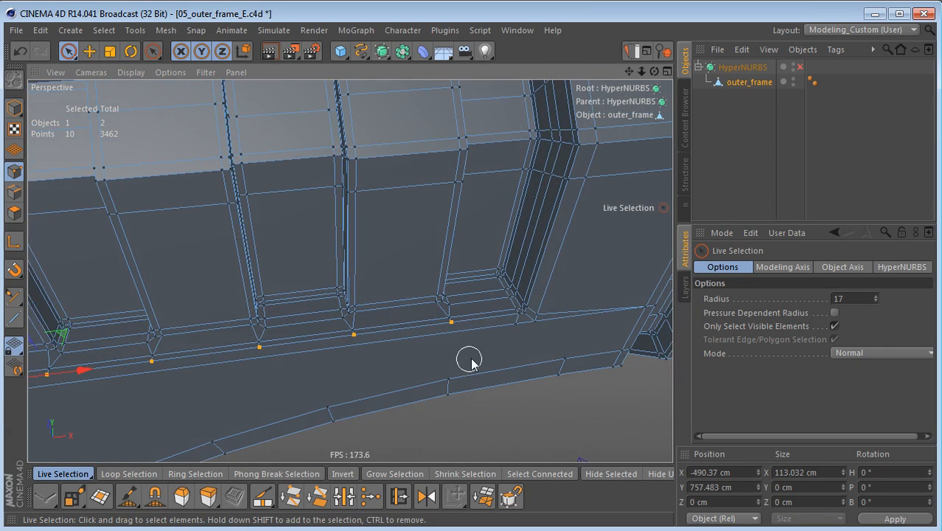
{"action": "middle_click_drag", "start_coordinate": [384, 361], "coordinate": [544, 312], "text": "alt"}
{"action": "middle_click", "coordinate": [510, 340]}
{"action": "middle_click", "coordinate": [503, 393]}
{"action": "right_click_drag", "start_coordinate": [476, 353], "coordinate": [414, 358], "text": "alt"}
{"action": "middle_click_drag", "start_coordinate": [414, 358], "coordinate": [361, 209], "text": "alt"}
{"action": "right_click_drag", "start_coordinate": [512, 347], "coordinate": [618, 318], "text": "alt"}
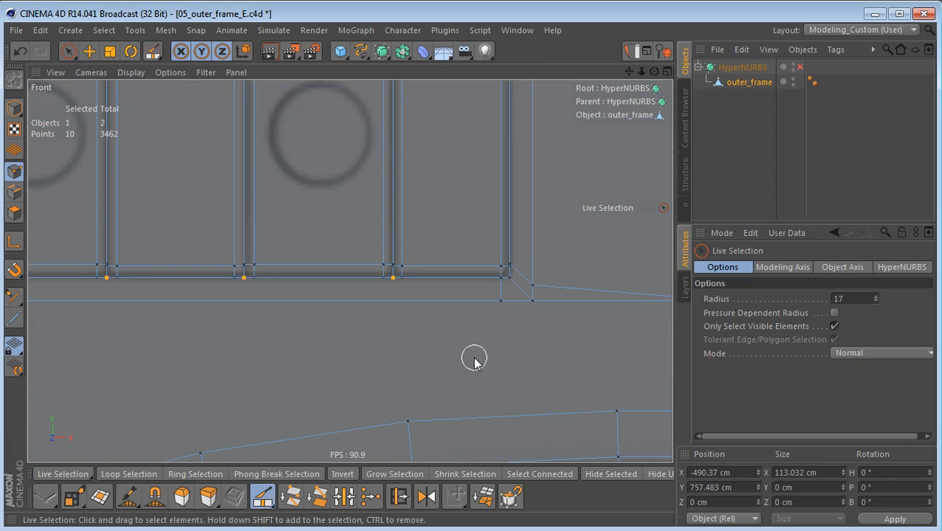
{"action": "key", "text": "k"}
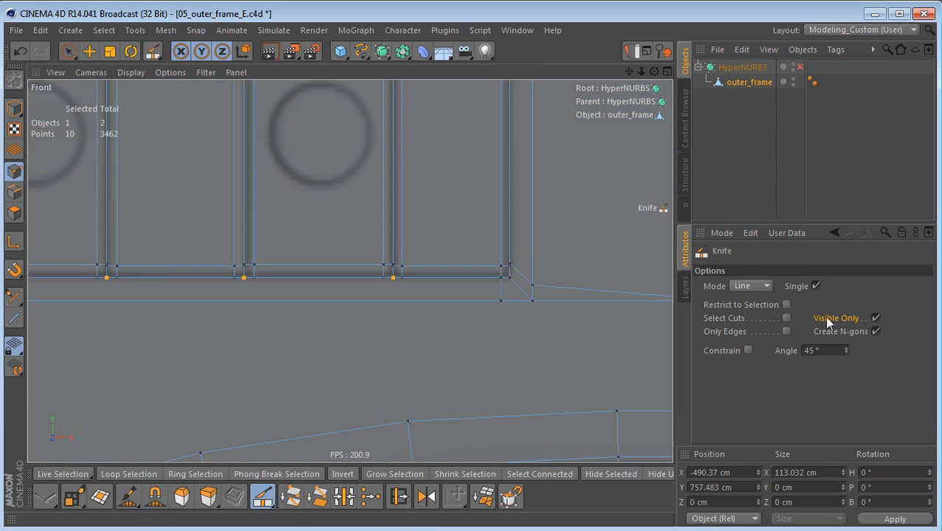
{"action": "scroll", "coordinate": [326, 362], "scroll_direction": "up", "scroll_amount": 2}
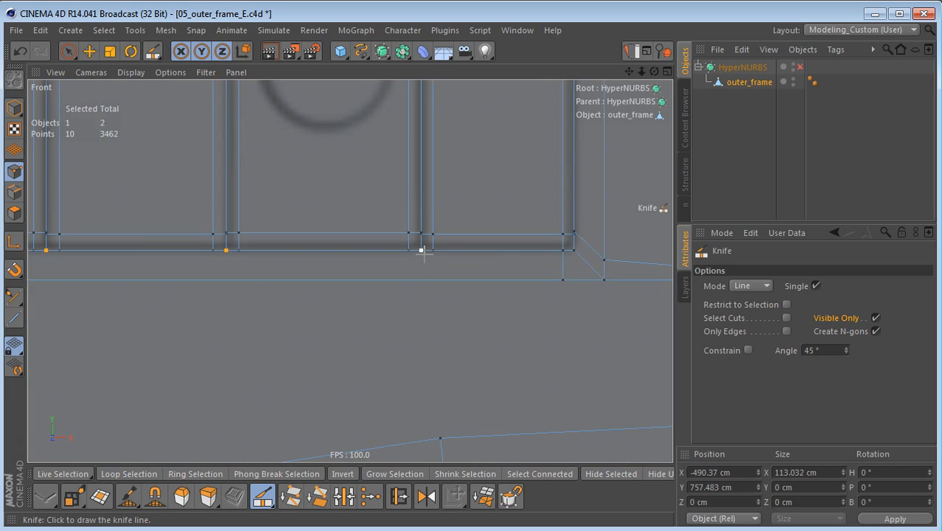
{"action": "left_click_drag", "start_coordinate": [423, 253], "coordinate": [425, 313]}
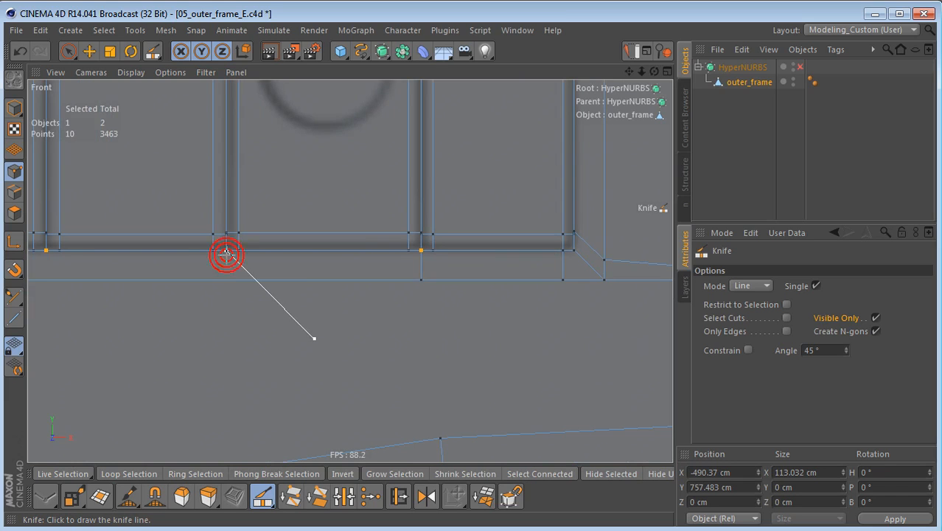
{"action": "left_click_drag", "start_coordinate": [225, 253], "coordinate": [223, 295]}
Step: Knife vertical cuts from the marked points of the fourth and third ribs down to the lower edge
{"action": "middle_click_drag", "start_coordinate": [188, 309], "coordinate": [388, 313], "text": "alt"}
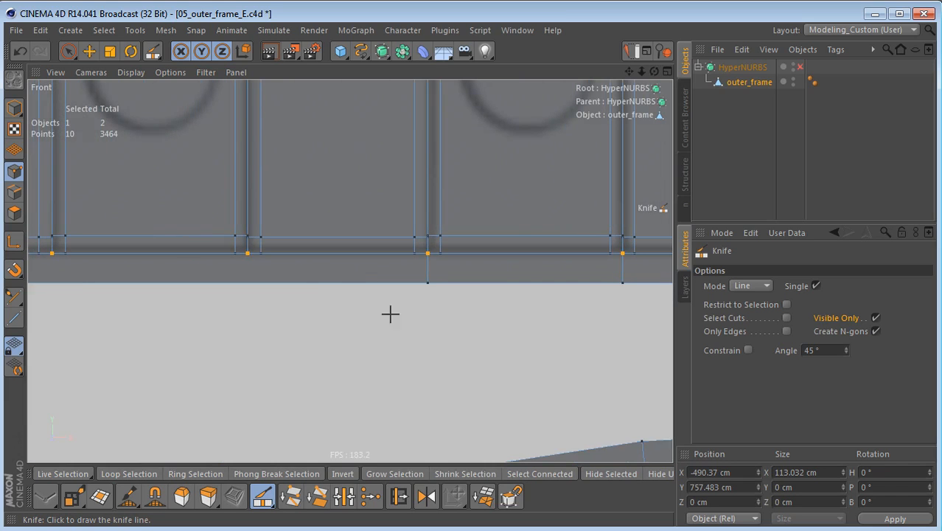
{"action": "left_click_drag", "start_coordinate": [249, 256], "coordinate": [247, 299]}
{"action": "middle_click_drag", "start_coordinate": [204, 309], "coordinate": [448, 306], "text": "alt"}
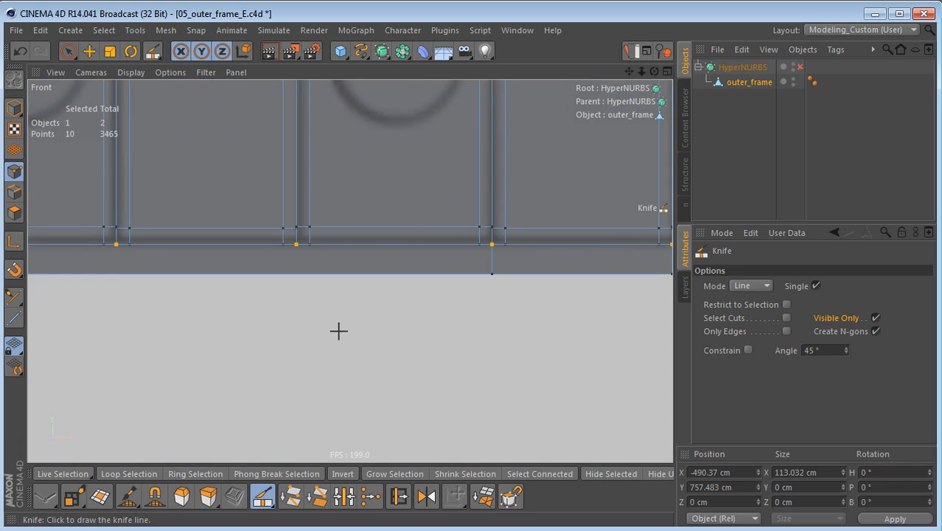
{"action": "left_click_drag", "start_coordinate": [297, 246], "coordinate": [298, 288]}
{"action": "middle_click_drag", "start_coordinate": [222, 320], "coordinate": [459, 315], "text": "alt"}
{"action": "left_click_drag", "start_coordinate": [383, 239], "coordinate": [388, 293]}
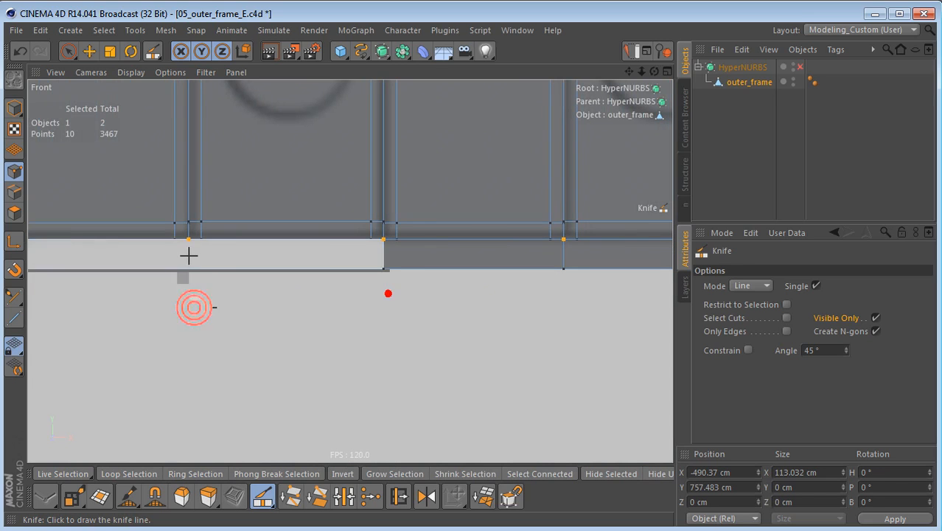
{"action": "left_click_drag", "start_coordinate": [188, 240], "coordinate": [195, 298]}
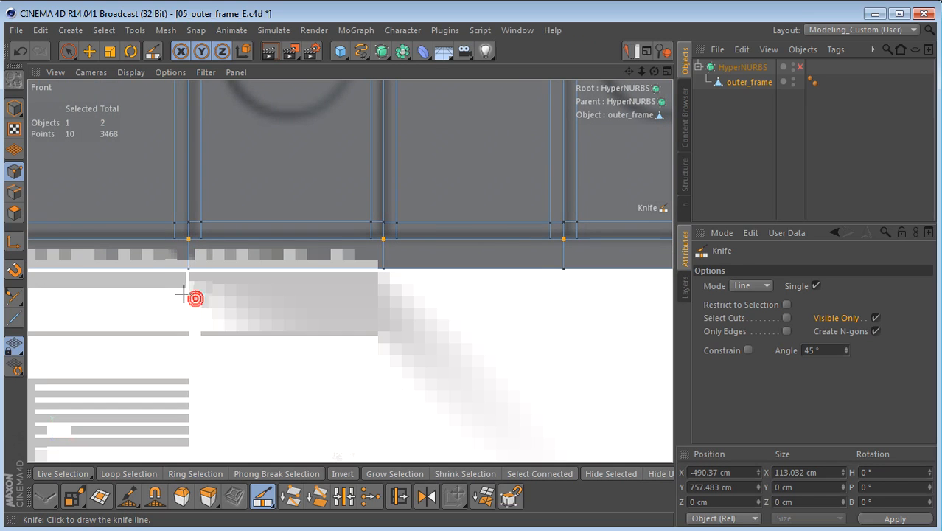
Step: Knife vertical cuts from the marked points of the second and first ribs down to the lower edge
{"action": "scroll", "coordinate": [230, 288], "scroll_direction": "down", "scroll_amount": 3}
{"action": "middle_click_drag", "start_coordinate": [229, 288], "coordinate": [578, 312], "text": "alt"}
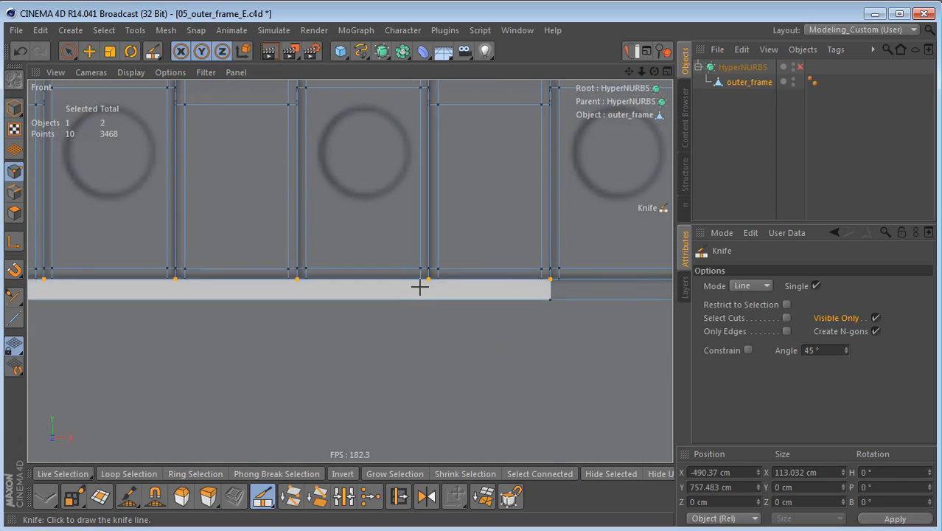
{"action": "left_click_drag", "start_coordinate": [428, 280], "coordinate": [431, 320]}
{"action": "left_click_drag", "start_coordinate": [295, 279], "coordinate": [290, 326]}
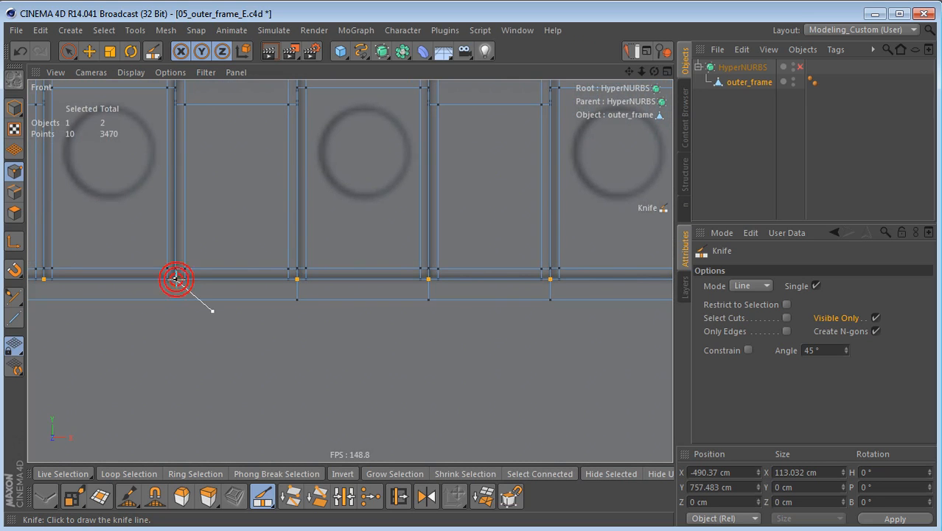
{"action": "left_click_drag", "start_coordinate": [176, 279], "coordinate": [177, 322]}
{"action": "middle_click_drag", "start_coordinate": [129, 315], "coordinate": [423, 323], "text": "alt"}
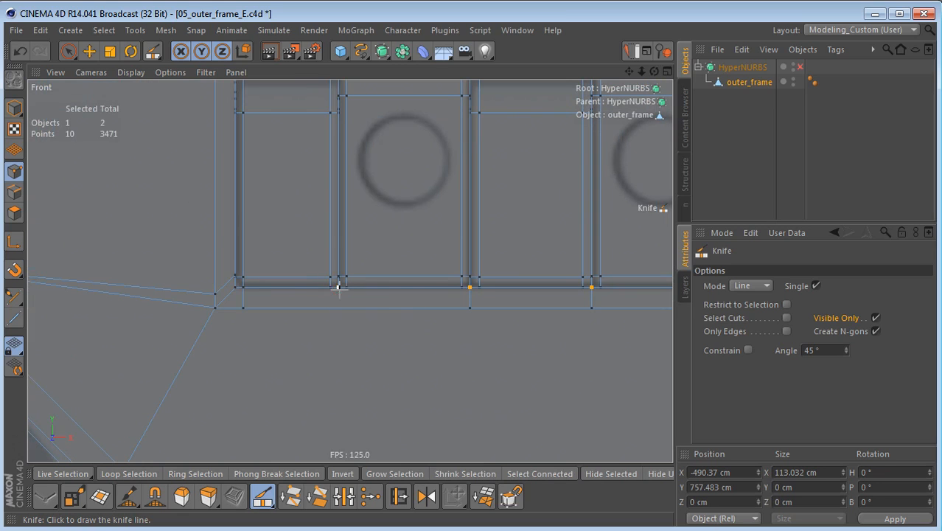
{"action": "left_click_drag", "start_coordinate": [338, 287], "coordinate": [340, 331]}
Step: Examine the new cuts in the perspective view and the corner at the recess's end beyond the fifth rib
{"action": "middle_click", "coordinate": [389, 321]}
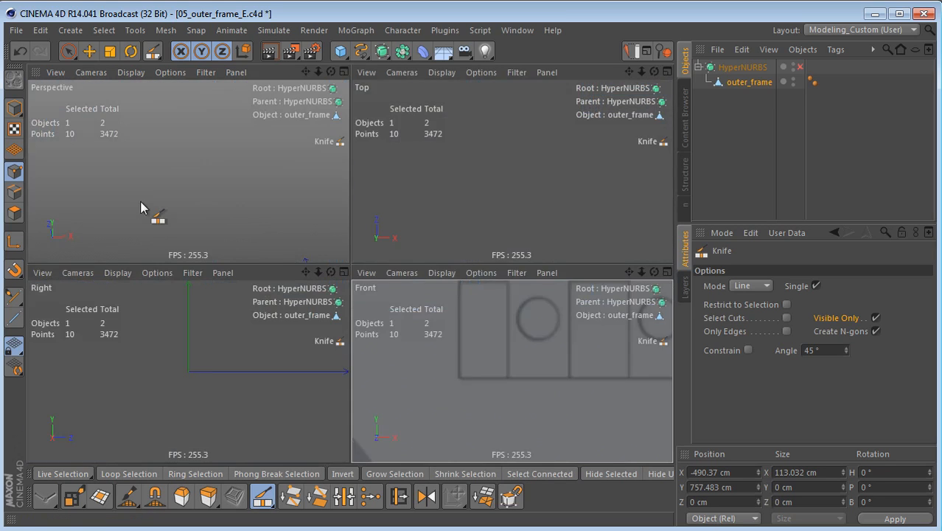
{"action": "middle_click", "coordinate": [140, 210]}
{"action": "left_click_drag", "start_coordinate": [326, 232], "coordinate": [207, 194], "text": "alt"}
{"action": "right_click_drag", "start_coordinate": [322, 259], "coordinate": [258, 302], "text": "alt"}
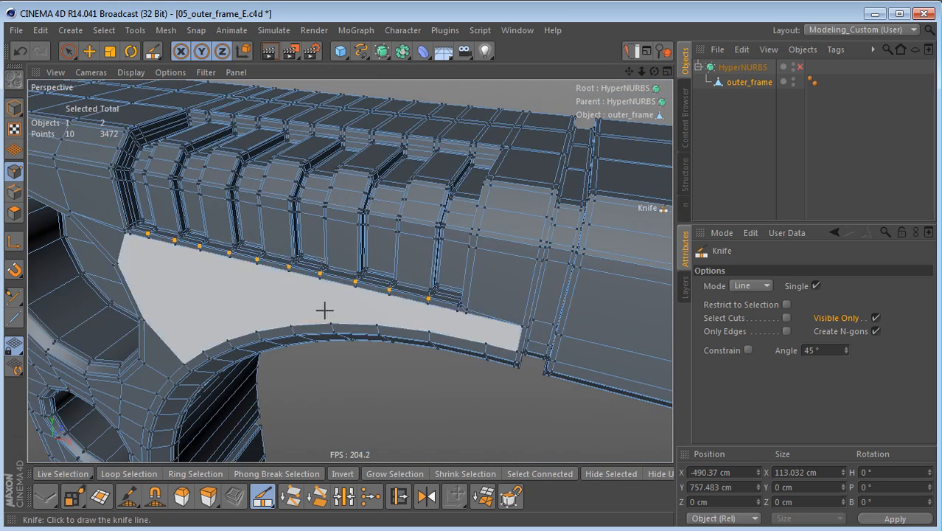
{"action": "middle_click_drag", "start_coordinate": [316, 309], "coordinate": [296, 284], "text": "alt"}
{"action": "mouse_move", "coordinate": [296, 284]}
{"action": "left_mouse_down", "text": "alt"}
{"action": "mouse_move", "coordinate": [326, 293]}
{"action": "mouse_move", "coordinate": [405, 283]}
{"action": "left_mouse_up", "text": "alt"}
{"action": "mouse_move", "coordinate": [326, 293]}
{"action": "left_mouse_down", "text": "alt"}
{"action": "mouse_move", "coordinate": [393, 288]}
{"action": "mouse_move", "coordinate": [317, 291]}
{"action": "left_mouse_up", "text": "alt"}
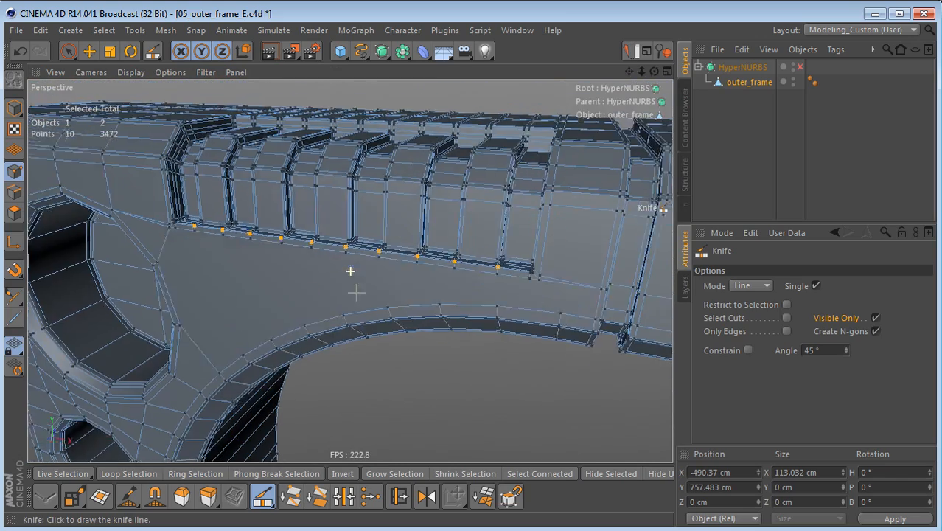
{"action": "middle_click_drag", "start_coordinate": [372, 286], "coordinate": [299, 294], "text": "alt"}
{"action": "right_click_drag", "start_coordinate": [422, 328], "coordinate": [482, 307], "text": "alt"}
{"action": "middle_click_drag", "start_coordinate": [481, 307], "coordinate": [395, 357], "text": "alt"}
{"action": "left_click_drag", "start_coordinate": [403, 331], "coordinate": [504, 309], "text": "alt"}
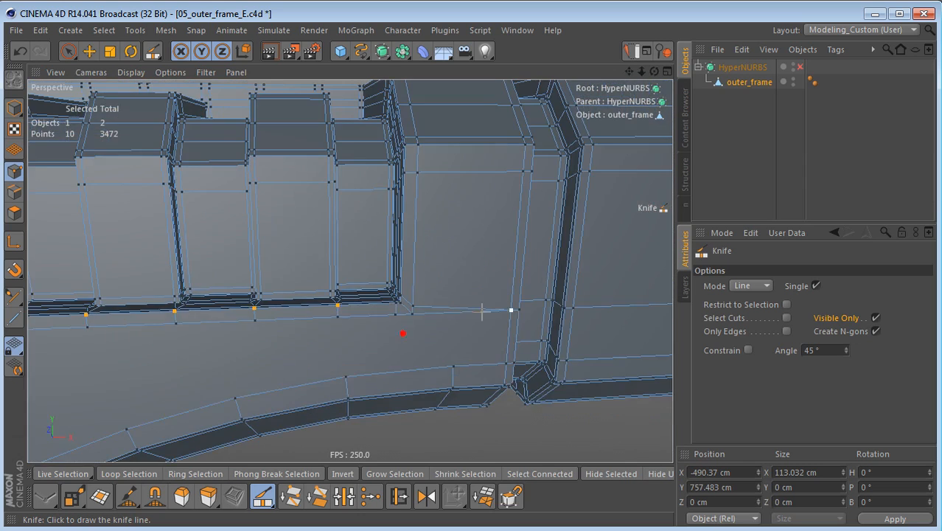
{"action": "right_click_drag", "start_coordinate": [414, 314], "coordinate": [471, 310], "text": "alt"}
{"action": "left_click_drag", "start_coordinate": [397, 315], "coordinate": [438, 338], "text": "alt"}
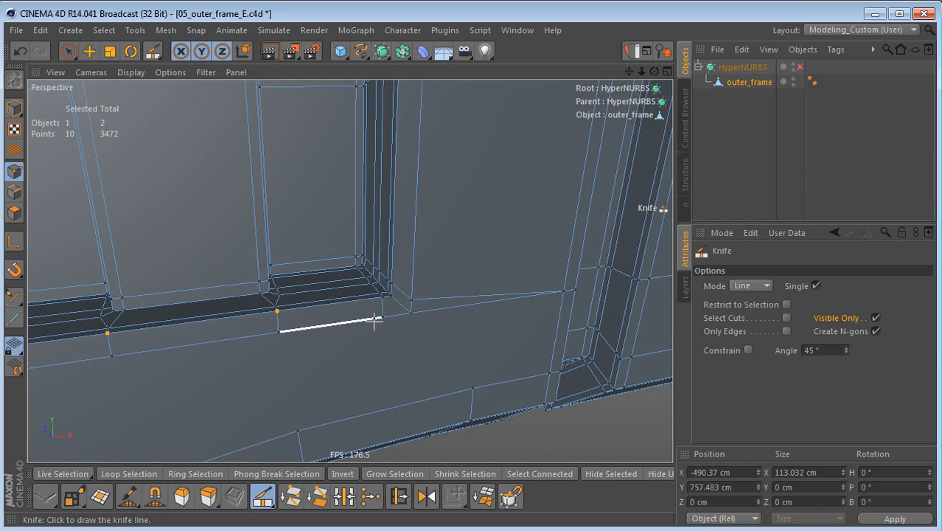
Step: Place the axis at the recess's inner end corner and scale the outer corner point vertically to that height
{"action": "key", "text": "space"}
{"action": "left_click", "coordinate": [409, 298]}
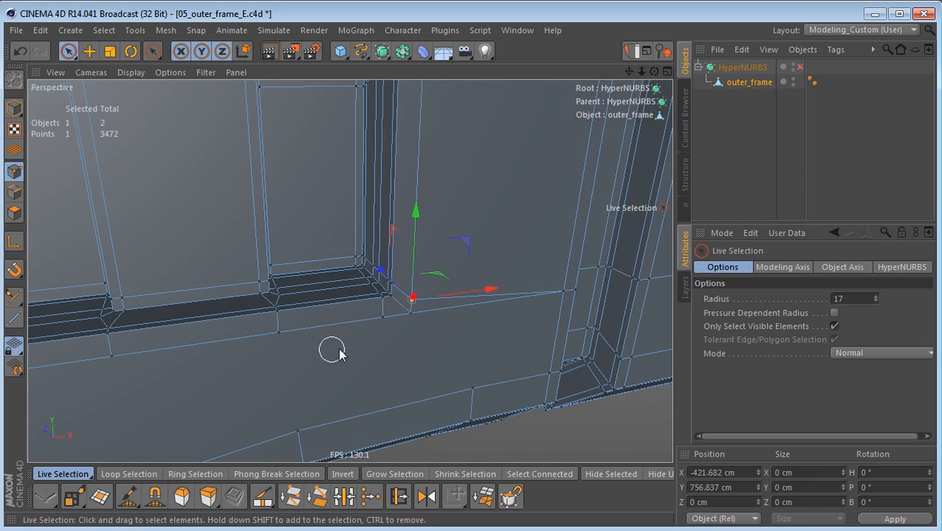
{"action": "left_click_drag", "start_coordinate": [333, 329], "coordinate": [353, 336], "text": "alt"}
{"action": "key", "text": "t"}
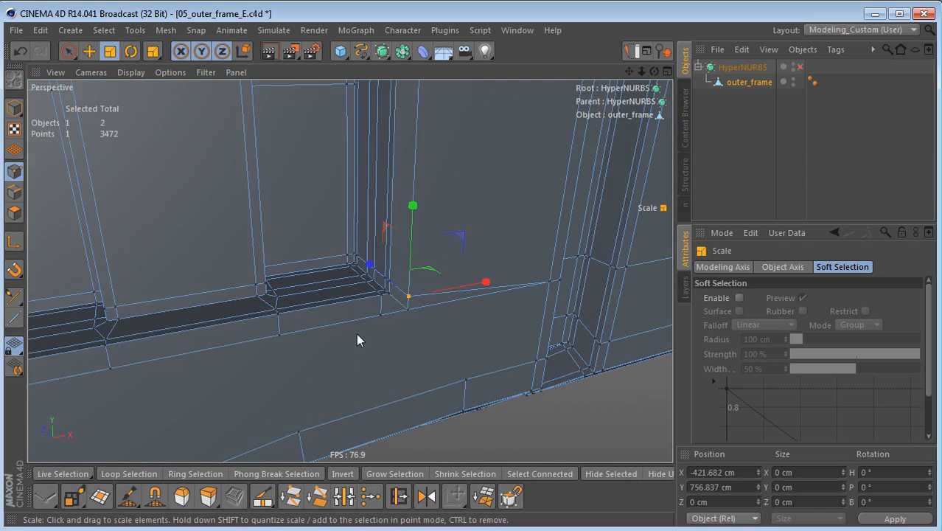
{"action": "key", "text": "l"}
{"action": "left_click_drag", "start_coordinate": [349, 325], "coordinate": [362, 266], "text": "alt"}
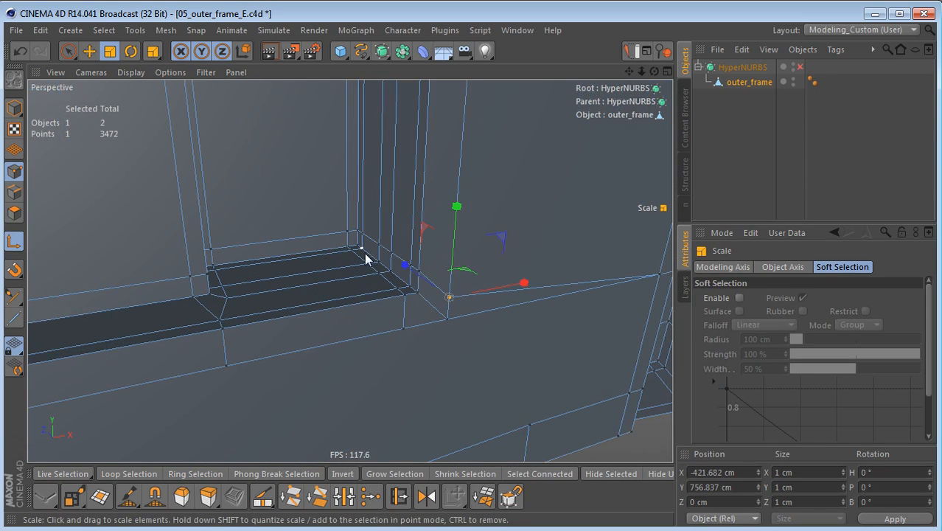
{"action": "left_click", "coordinate": [377, 246]}
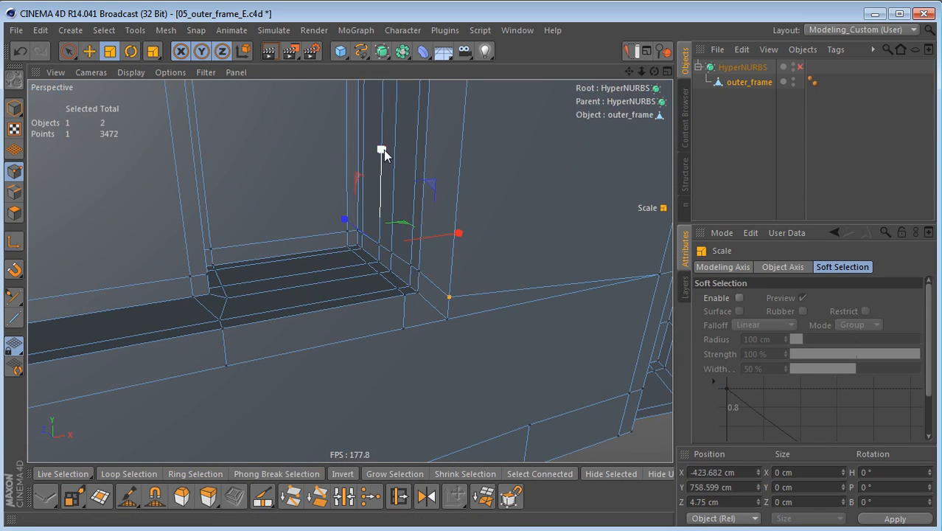
{"action": "left_click_drag", "start_coordinate": [384, 157], "coordinate": [390, 275]}
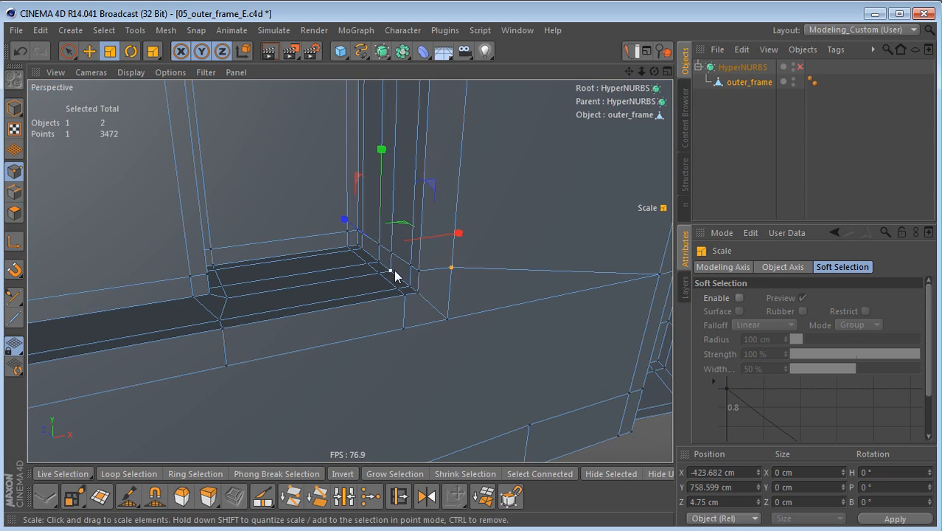
{"action": "key", "text": "Return"}
{"action": "key", "text": "space"}
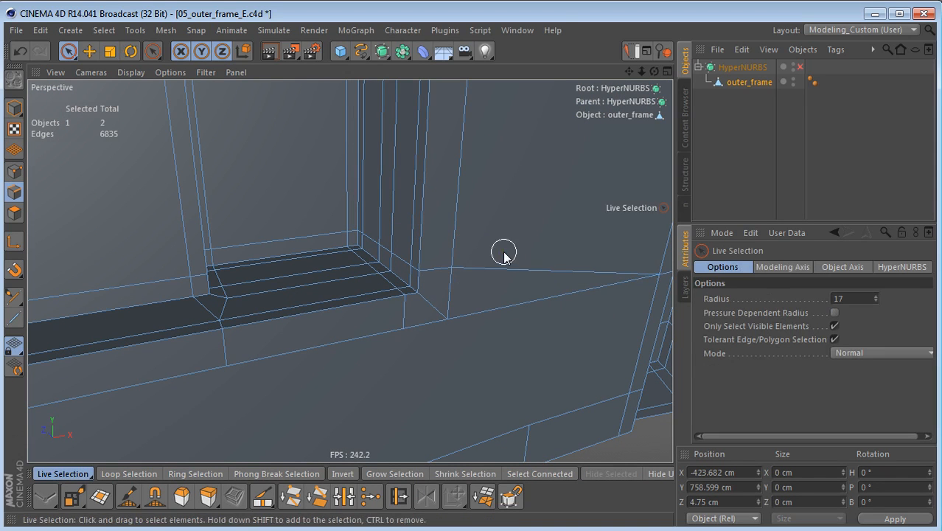
Step: Delete the long edge running outward from the recess corner and frame the remaining short corner edge in the front view
{"action": "left_click", "coordinate": [496, 269]}
{"action": "key", "text": "Delete"}
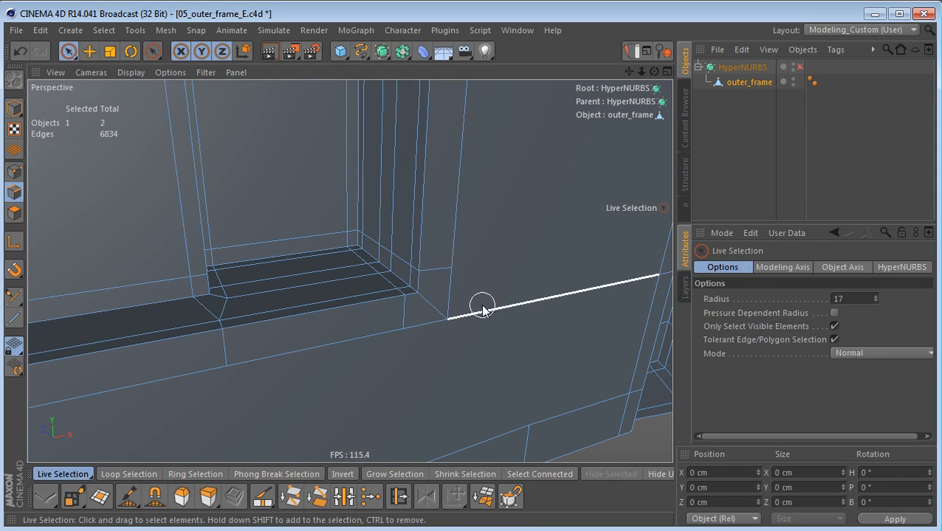
{"action": "left_click", "coordinate": [434, 272]}
{"action": "left_click_drag", "start_coordinate": [435, 274], "coordinate": [472, 322], "text": "alt"}
{"action": "middle_click_drag", "start_coordinate": [468, 323], "coordinate": [306, 352], "text": "alt"}
{"action": "right_click", "coordinate": [363, 339]}
{"action": "left_click", "coordinate": [291, 343]}
{"action": "middle_click", "coordinate": [451, 377]}
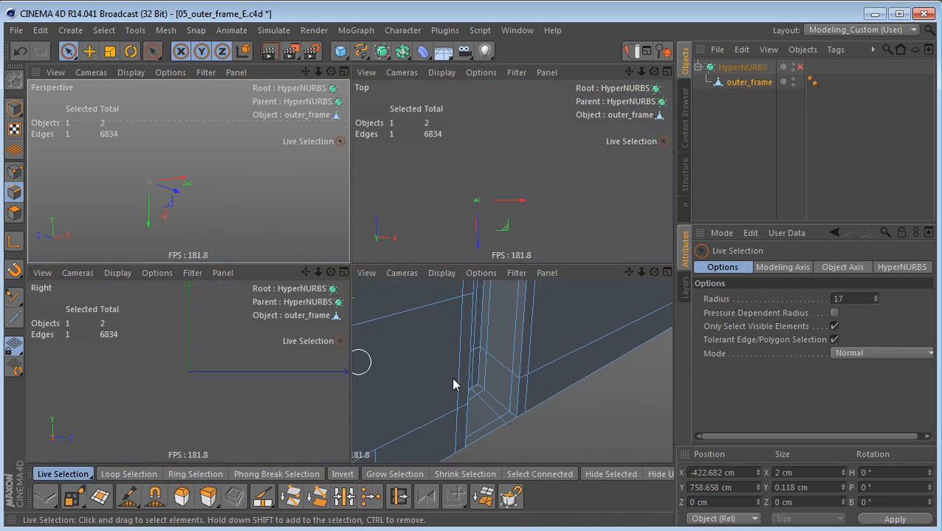
{"action": "middle_click", "coordinate": [452, 377]}
{"action": "middle_click_drag", "start_coordinate": [350, 271], "coordinate": [29, 319], "text": "alt"}
{"action": "scroll", "coordinate": [541, 363], "scroll_direction": "up", "scroll_amount": 2}
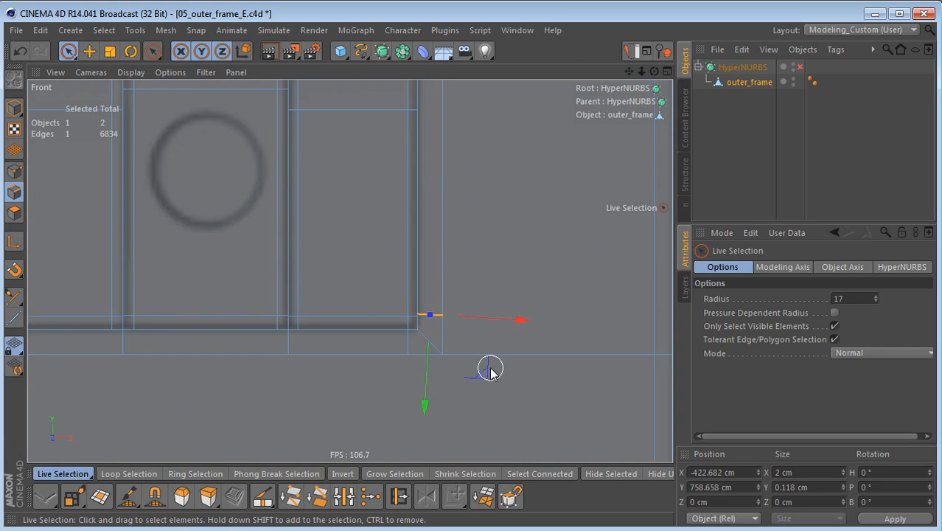
{"action": "right_click_drag", "start_coordinate": [445, 331], "coordinate": [619, 331], "text": "alt"}
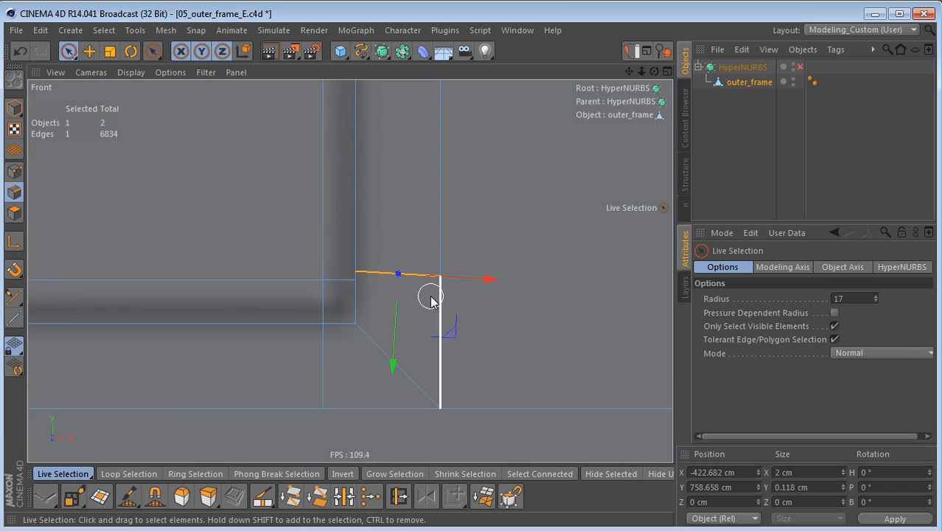
Step: Scale the recess corner's outer point vertically to the height of the neighbouring inner corner point
{"action": "key", "text": "Return"}
{"action": "key", "text": "Return"}
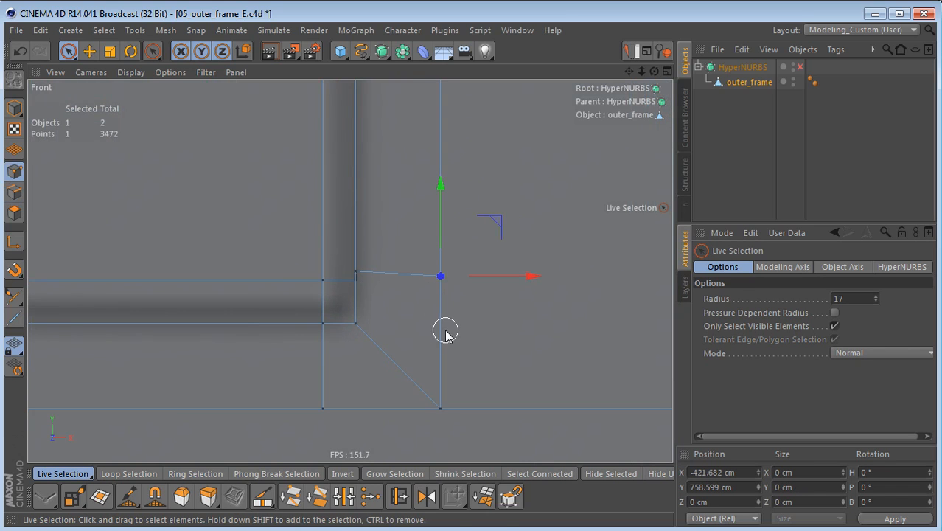
{"action": "key", "text": "t"}
{"action": "key", "text": "l"}
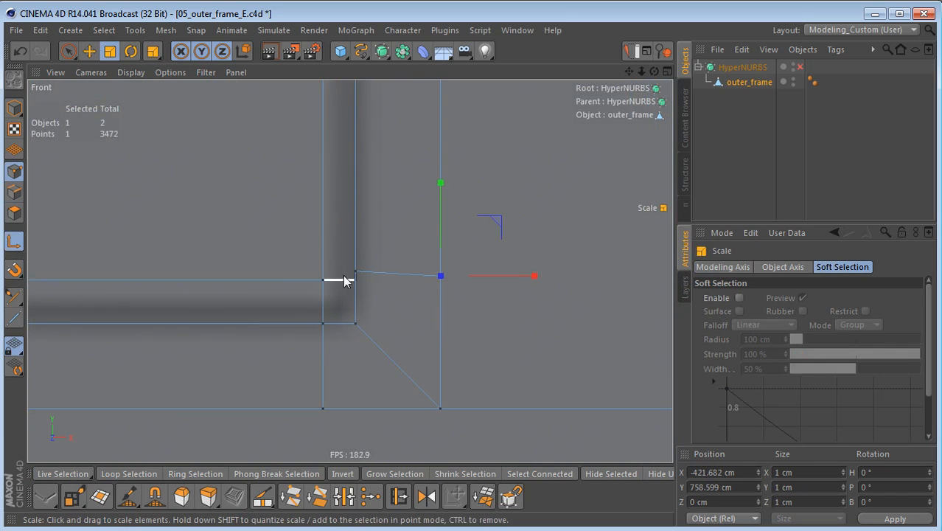
{"action": "left_click", "coordinate": [356, 272]}
{"action": "key", "text": "l"}
{"action": "left_click_drag", "start_coordinate": [356, 179], "coordinate": [357, 276]}
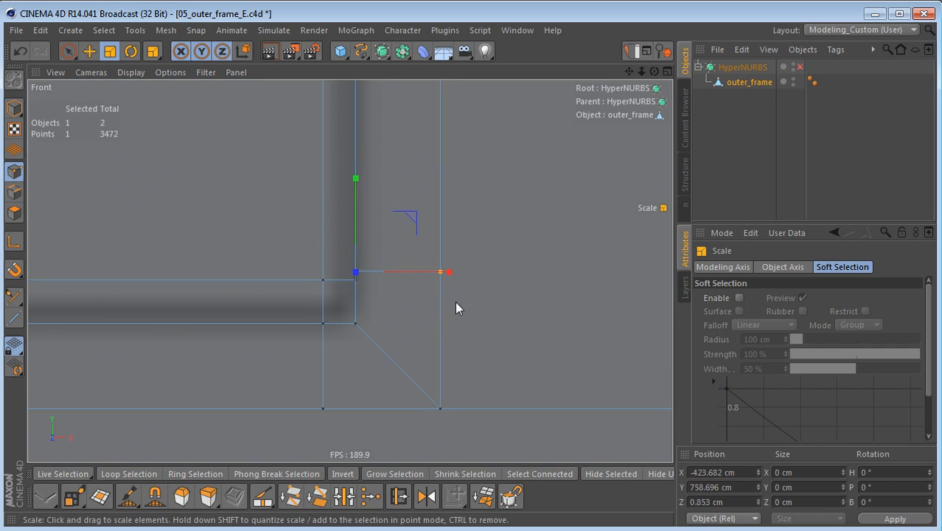
{"action": "scroll", "coordinate": [454, 300], "scroll_direction": "down", "scroll_amount": 2}
{"action": "key", "text": "Return"}
{"action": "scroll", "coordinate": [444, 313], "scroll_direction": "down", "scroll_amount": 3}
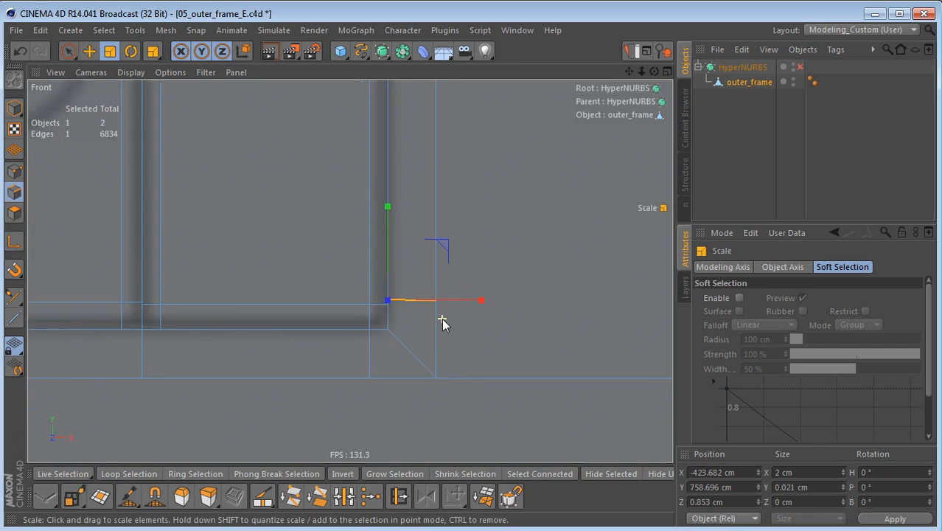
Step: Knife a straight cut with Visible Only disabled from the recess corner's outer point horizontally past the end of the frame
{"action": "key", "text": "k"}
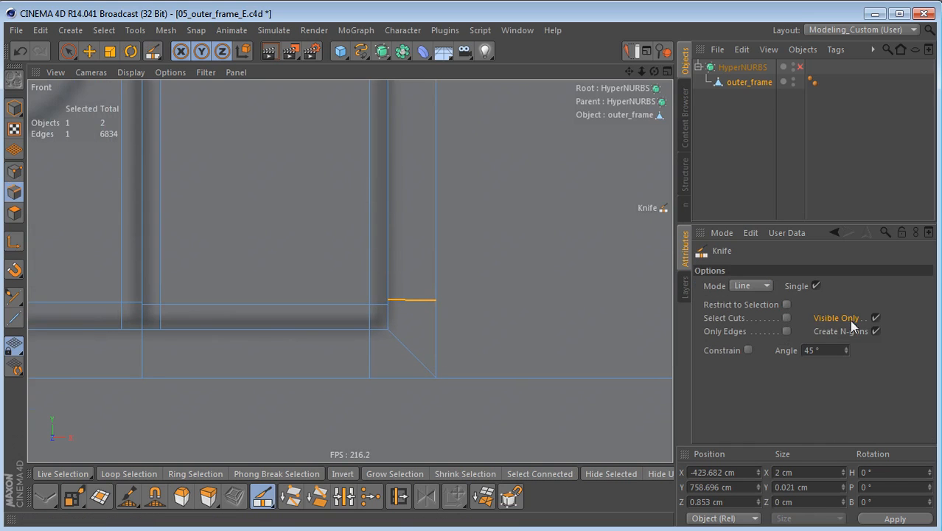
{"action": "left_click", "coordinate": [876, 318]}
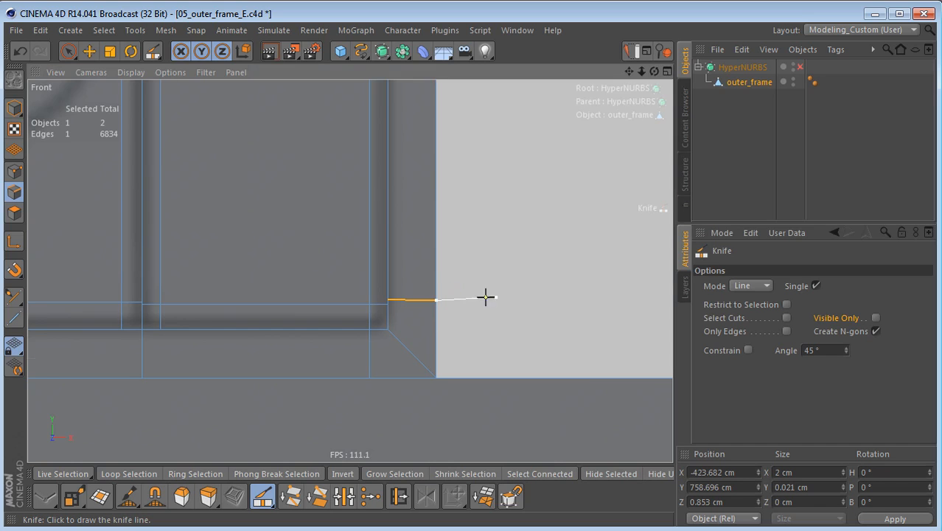
{"action": "scroll", "coordinate": [496, 294], "scroll_direction": "down", "scroll_amount": 3}
{"action": "right_click_drag", "start_coordinate": [242, 383], "coordinate": [249, 381], "text": "alt"}
{"action": "middle_click_drag", "start_coordinate": [409, 296], "coordinate": [359, 299], "text": "alt"}
{"action": "right_click_drag", "start_coordinate": [451, 255], "coordinate": [367, 328], "text": "alt"}
{"action": "left_click", "coordinate": [622, 255]}
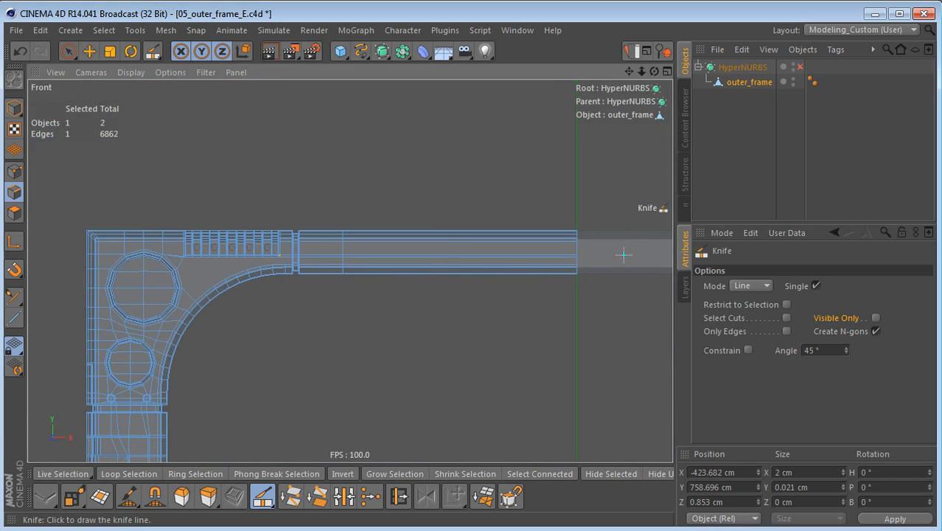
Step: Knife a vertical cut from the arch's outermost upper point, between the recess and the groove, up past the frame's upper edge
{"action": "scroll", "coordinate": [250, 244], "scroll_direction": "up", "scroll_amount": 10}
{"action": "middle_click_drag", "start_coordinate": [524, 277], "coordinate": [291, 326], "text": "alt"}
{"action": "right_click_drag", "start_coordinate": [425, 270], "coordinate": [395, 271], "text": "alt"}
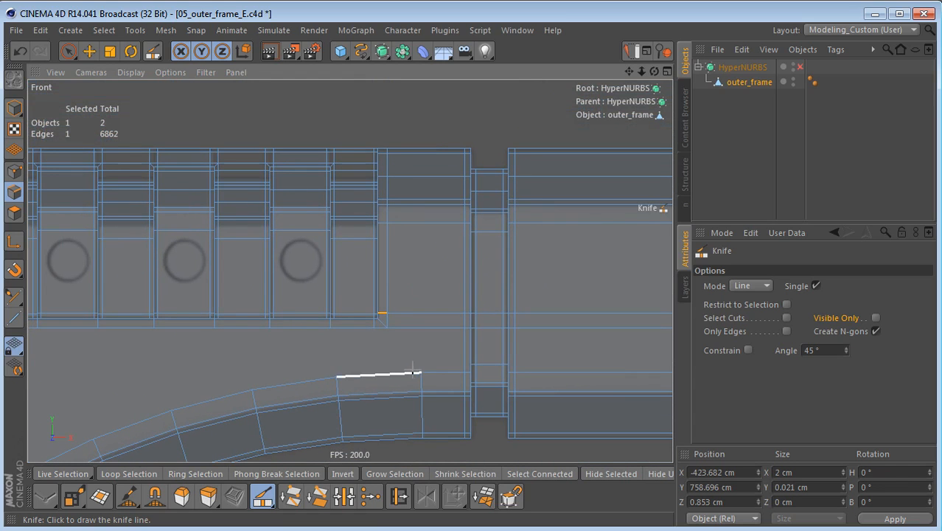
{"action": "left_click_drag", "start_coordinate": [413, 370], "coordinate": [440, 83]}
{"action": "left_click", "coordinate": [436, 103]}
Step: Connect the last point on the edge below the recess diagonally to the arch point at the foot of the new vertical cut
{"action": "middle_click_drag", "start_coordinate": [290, 299], "coordinate": [346, 243], "text": "alt"}
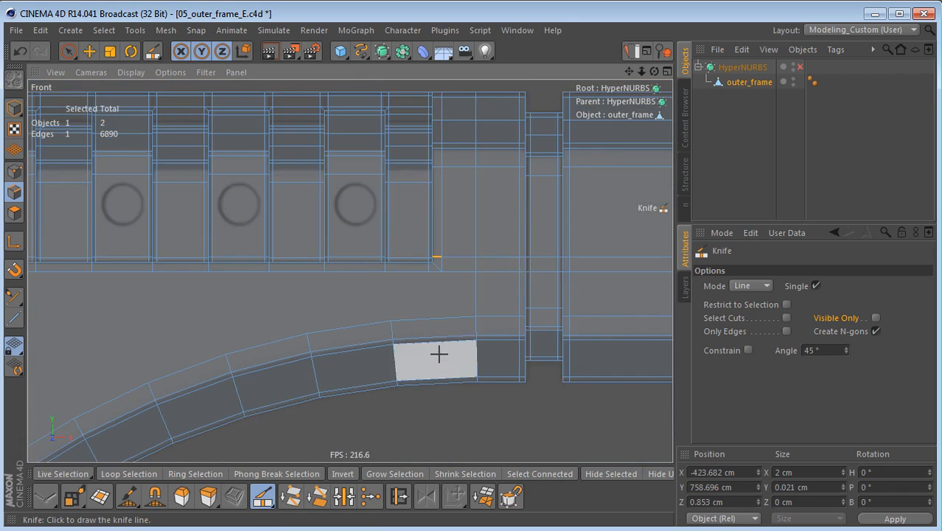
{"action": "middle_click_drag", "start_coordinate": [443, 352], "coordinate": [463, 340], "text": "alt"}
{"action": "key", "text": "Return"}
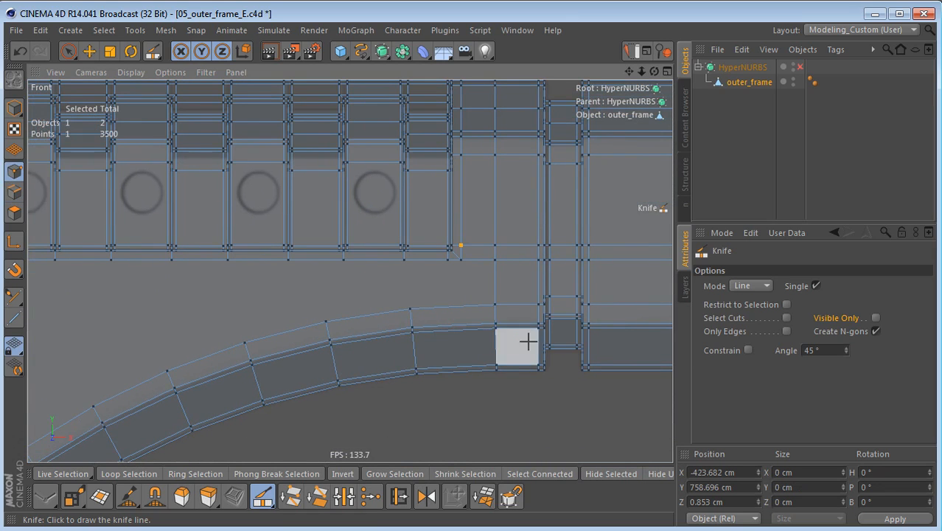
{"action": "right_click_drag", "start_coordinate": [474, 316], "coordinate": [530, 326], "text": "alt"}
{"action": "middle_click_drag", "start_coordinate": [530, 325], "coordinate": [505, 328], "text": "alt"}
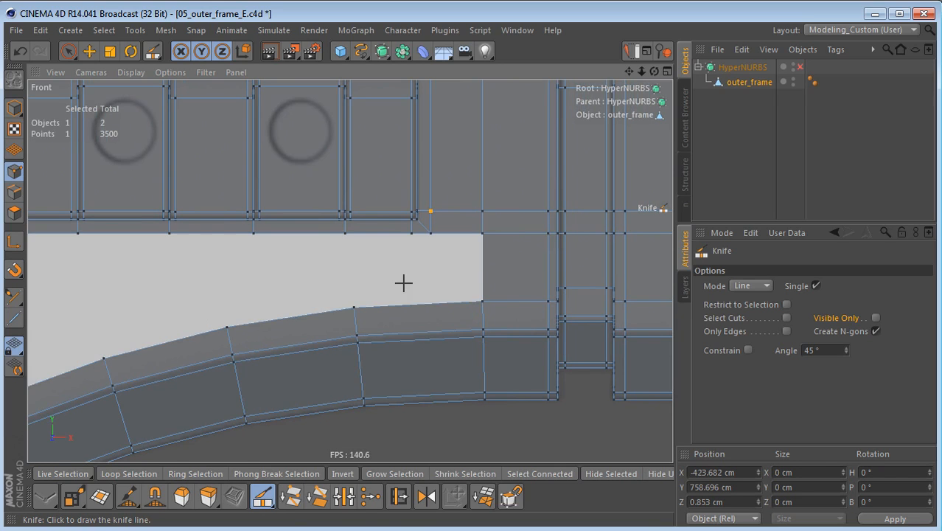
{"action": "key", "text": "space"}
{"action": "left_click_drag", "start_coordinate": [406, 242], "coordinate": [476, 301]}
{"action": "key", "text": "m"}
{"action": "key", "text": "m"}
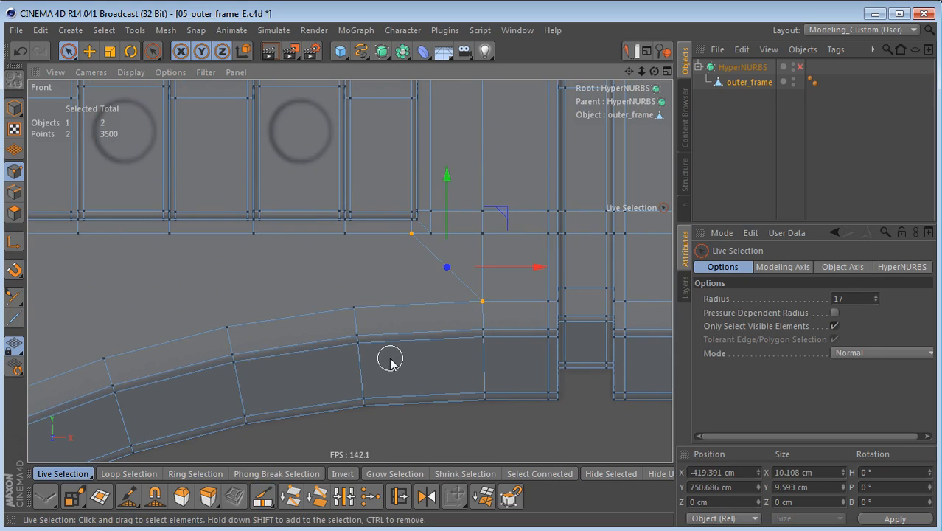
Step: Raise the outer point at the recess corner and the neighbouring point on the vertical cut, the latter to about Y 756.24 cm
{"action": "left_click", "coordinate": [439, 237]}
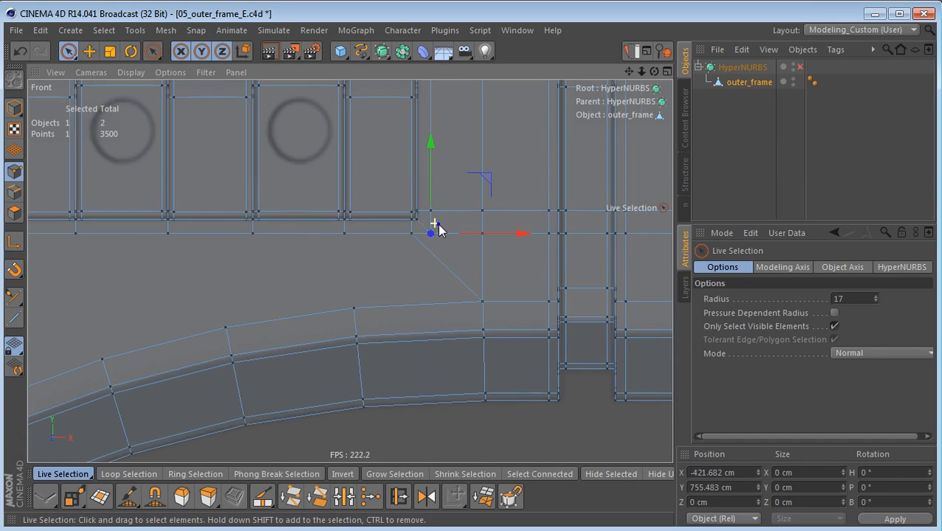
{"action": "scroll", "coordinate": [434, 223], "scroll_direction": "up", "scroll_amount": 3}
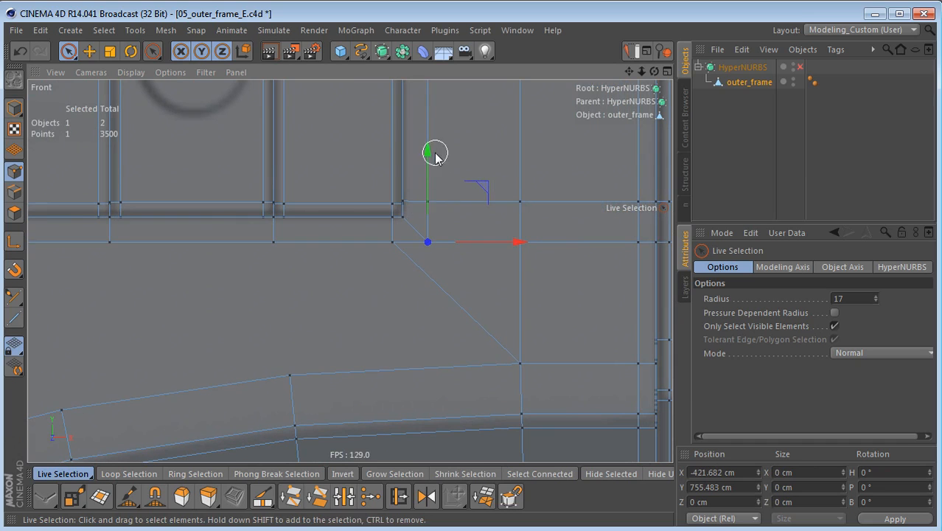
{"action": "left_click_drag", "start_coordinate": [428, 152], "coordinate": [425, 129]}
{"action": "left_click", "coordinate": [521, 250], "text": "shift"}
{"action": "left_click", "coordinate": [515, 266]}
{"action": "left_click", "coordinate": [521, 249]}
{"action": "left_click_drag", "start_coordinate": [519, 152], "coordinate": [507, 152]}
{"action": "middle_click_drag", "start_coordinate": [507, 296], "coordinate": [544, 275], "text": "alt"}
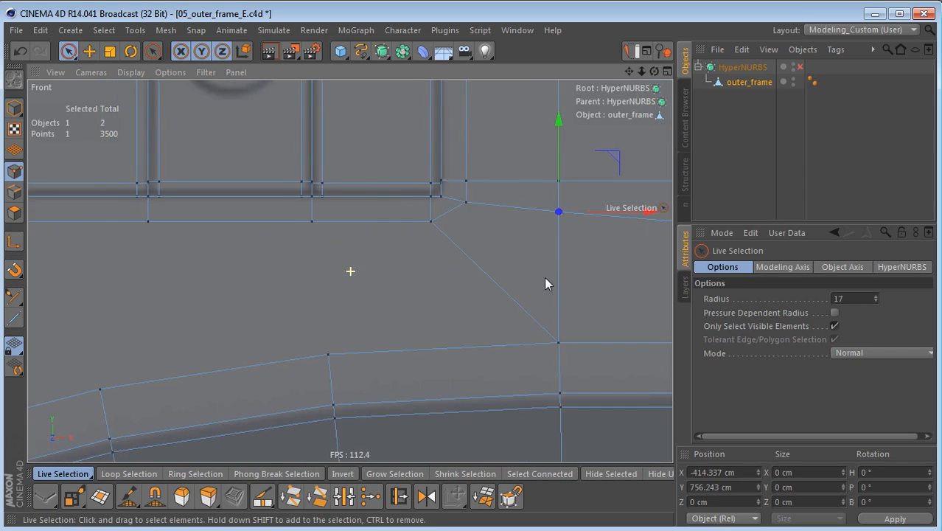
Step: Connect two rib points on the edge below the recess to the next two arch points, starting at the fifth rib
{"action": "right_click_drag", "start_coordinate": [535, 281], "coordinate": [457, 291], "text": "alt"}
{"action": "left_click", "coordinate": [398, 322], "text": "shift"}
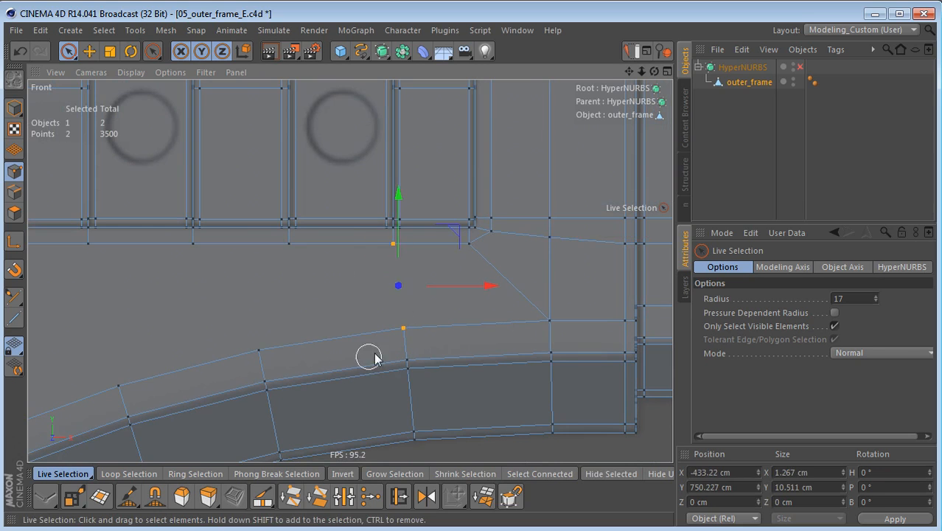
{"action": "middle_click_drag", "start_coordinate": [326, 333], "coordinate": [479, 309], "text": "alt"}
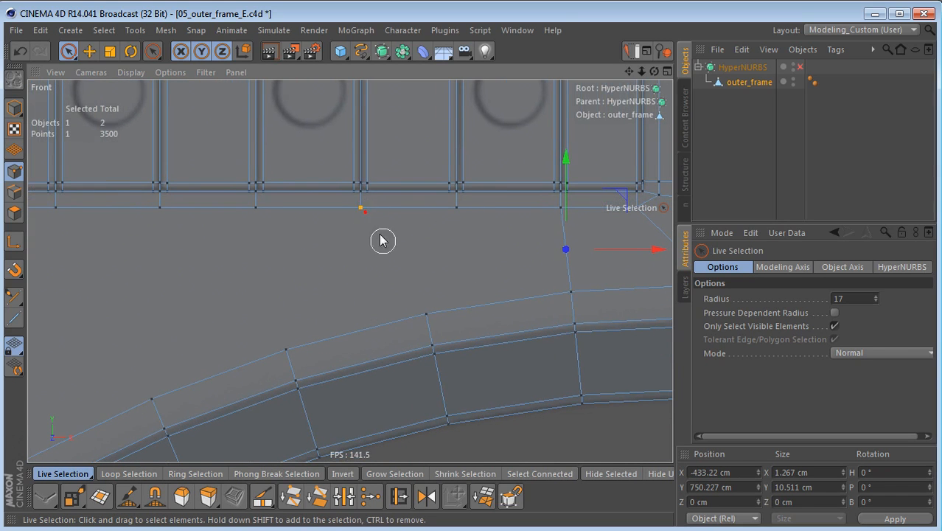
{"action": "left_click", "coordinate": [425, 314], "text": "shift"}
{"action": "middle_click_drag", "start_coordinate": [380, 364], "coordinate": [436, 335], "text": "alt"}
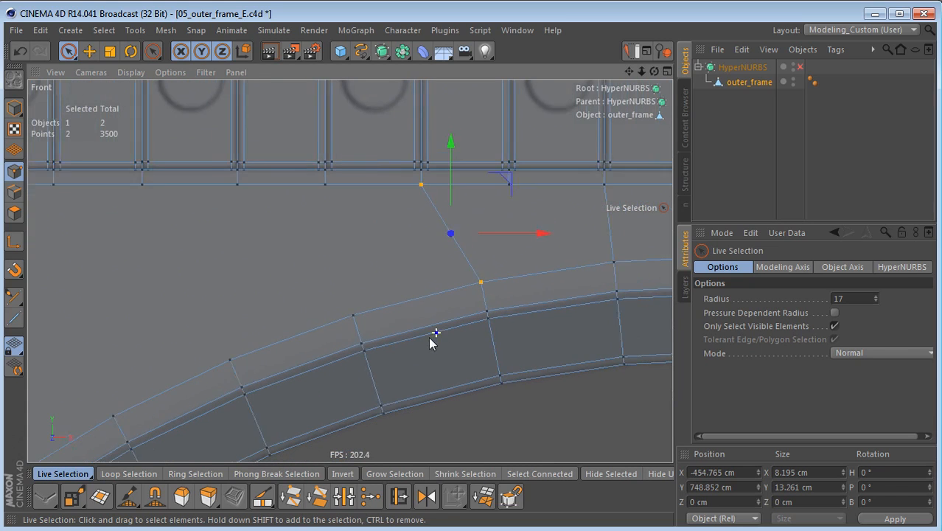
Step: Connect the next two rib points below the recess to the following arch points, continuing towards the large circle
{"action": "scroll", "coordinate": [436, 336], "scroll_direction": "down", "scroll_amount": 2}
{"action": "left_click_drag", "start_coordinate": [336, 201], "coordinate": [361, 318]}
{"action": "middle_click_drag", "start_coordinate": [297, 352], "coordinate": [429, 305], "text": "alt"}
{"action": "mouse_move", "coordinate": [288, 185]}
{"action": "left_mouse_down"}
{"action": "mouse_move", "coordinate": [333, 301]}
{"action": "mouse_move", "coordinate": [366, 342]}
{"action": "left_mouse_up"}
{"action": "middle_click_drag", "start_coordinate": [332, 383], "coordinate": [422, 331], "text": "alt"}
{"action": "scroll", "coordinate": [422, 331], "scroll_direction": "down", "scroll_amount": 1}
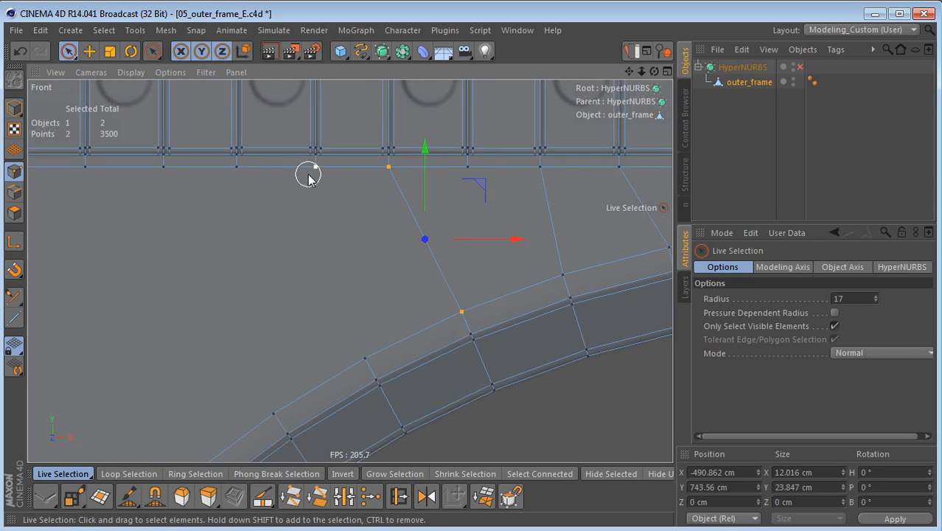
Step: Connect the remaining three rib points, up to the recess's end beside the large circle, to their matching arch points
{"action": "left_click", "coordinate": [241, 173]}
{"action": "left_click_drag", "start_coordinate": [317, 301], "coordinate": [366, 370]}
{"action": "left_click_drag", "start_coordinate": [240, 173], "coordinate": [366, 361]}
{"action": "scroll", "coordinate": [435, 313], "scroll_direction": "down", "scroll_amount": 3}
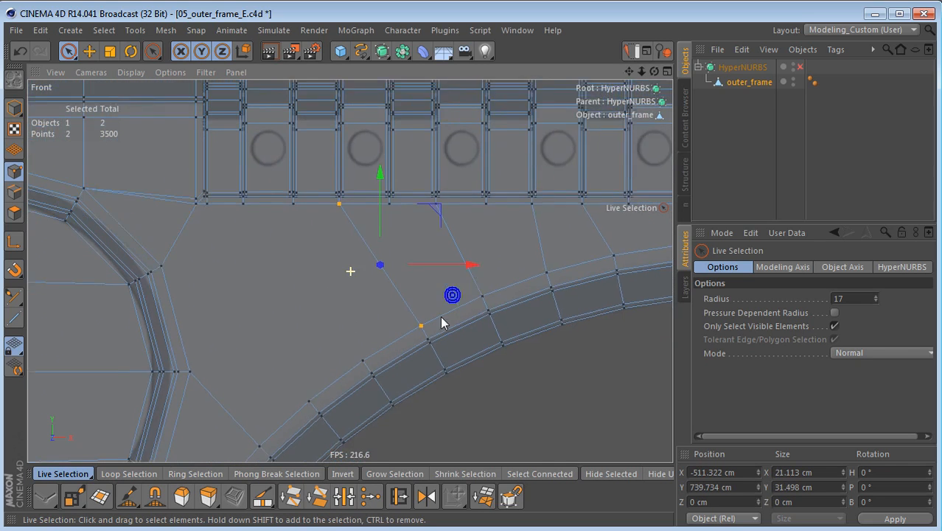
{"action": "middle_click_drag", "start_coordinate": [417, 326], "coordinate": [464, 303], "text": "alt"}
{"action": "middle_click_drag", "start_coordinate": [370, 315], "coordinate": [405, 301], "text": "alt"}
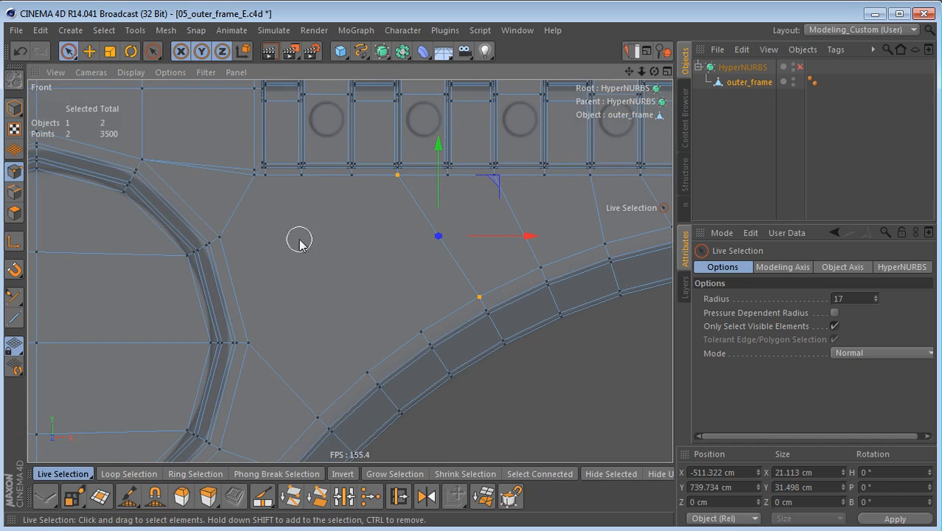
{"action": "left_click", "coordinate": [304, 184]}
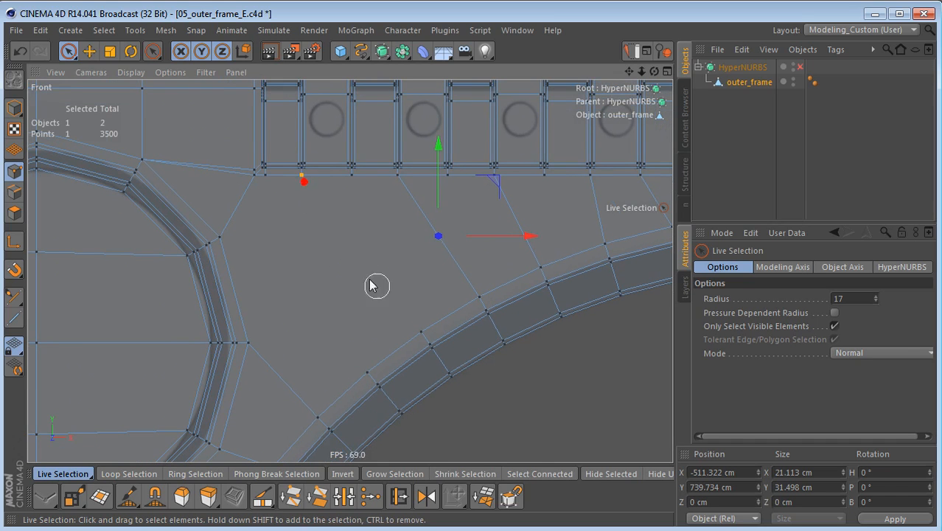
{"action": "left_click", "coordinate": [419, 332], "text": "shift"}
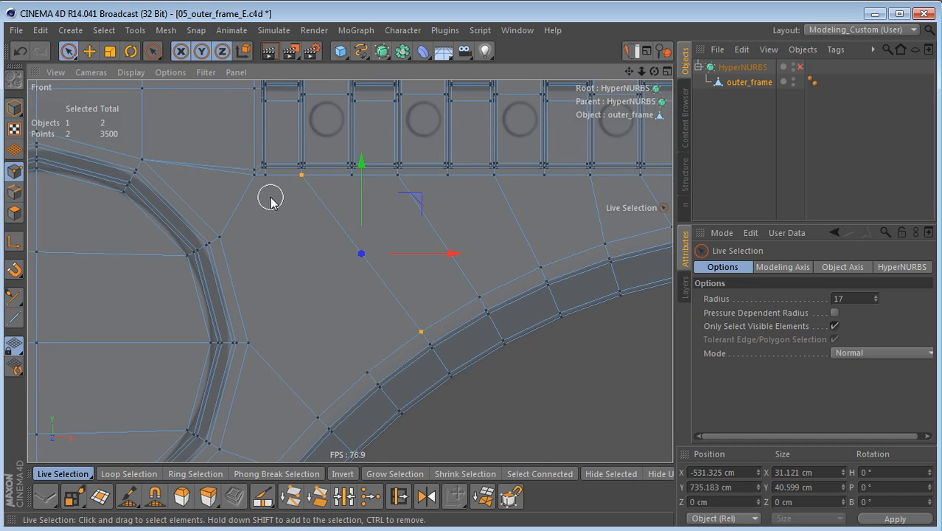
{"action": "left_click_drag", "start_coordinate": [267, 184], "coordinate": [361, 366]}
{"action": "key", "text": "m"}
{"action": "key", "text": "m"}
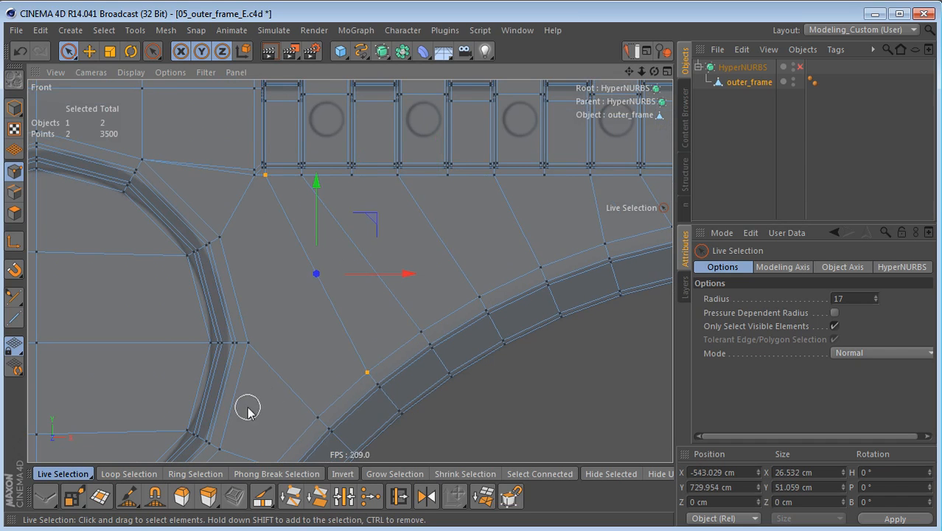
Step: Enable Tolerant Selection for Rectangle Selection and select the lengthwise arch edges between the two connecting edges below the fourth and fifth ribs
{"action": "middle_click_drag", "start_coordinate": [363, 373], "coordinate": [231, 390], "text": "alt"}
{"action": "middle_click_drag", "start_coordinate": [324, 308], "coordinate": [225, 362], "text": "alt"}
{"action": "middle_click_drag", "start_coordinate": [368, 343], "coordinate": [306, 319], "text": "alt"}
{"action": "scroll", "coordinate": [451, 332], "scroll_direction": "up", "scroll_amount": 3}
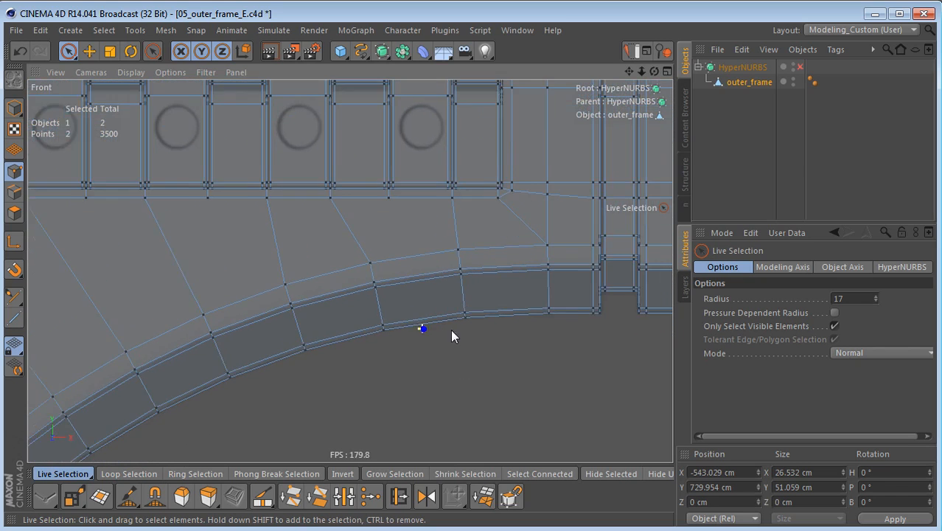
{"action": "middle_click_drag", "start_coordinate": [443, 324], "coordinate": [457, 330], "text": "alt"}
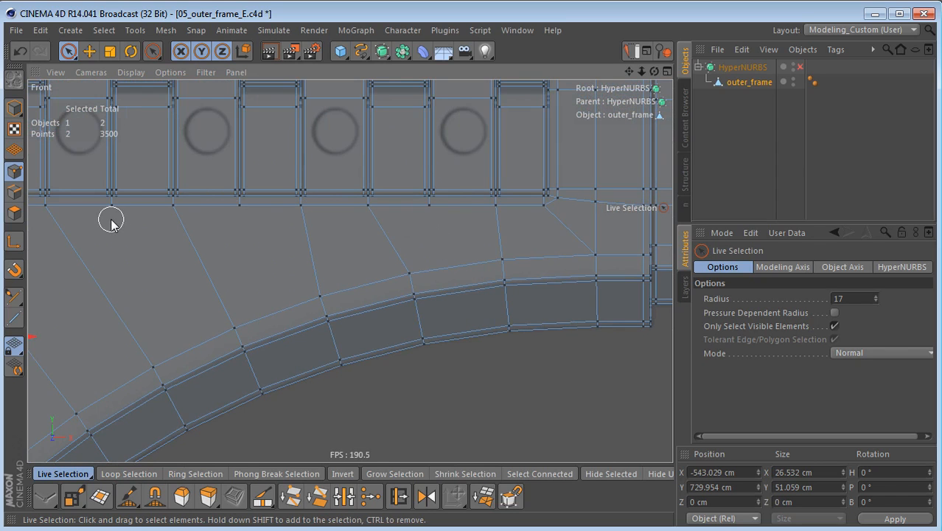
{"action": "key", "text": "Tab"}
{"action": "key", "text": "w"}
{"action": "key", "text": "0"}
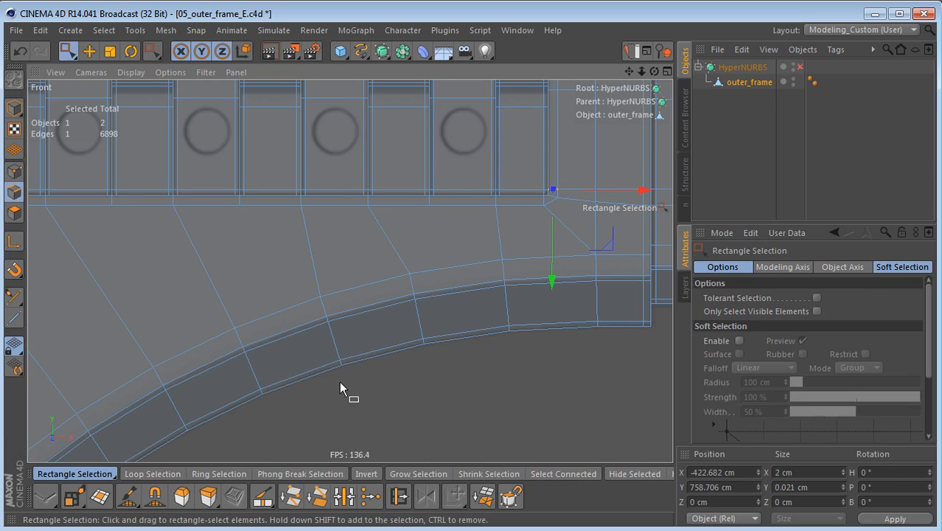
{"action": "left_click", "coordinate": [734, 296]}
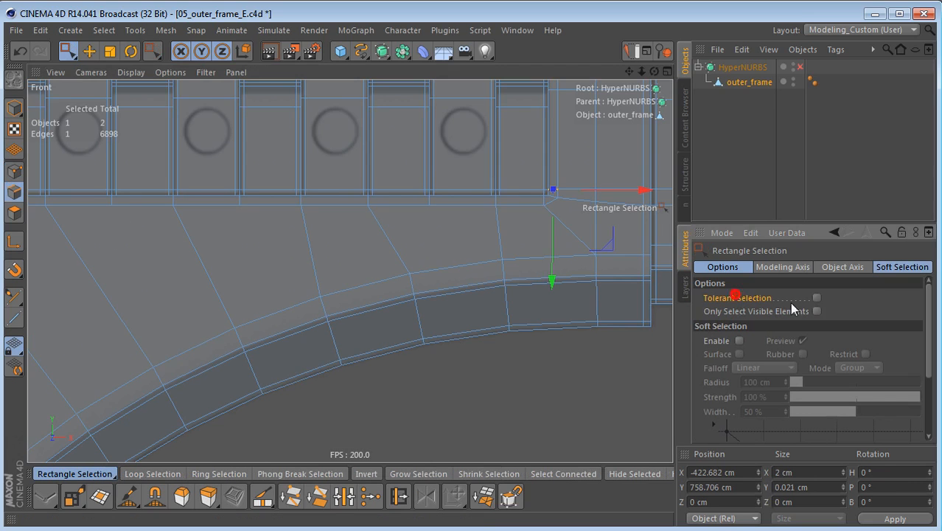
{"action": "left_click", "coordinate": [816, 298]}
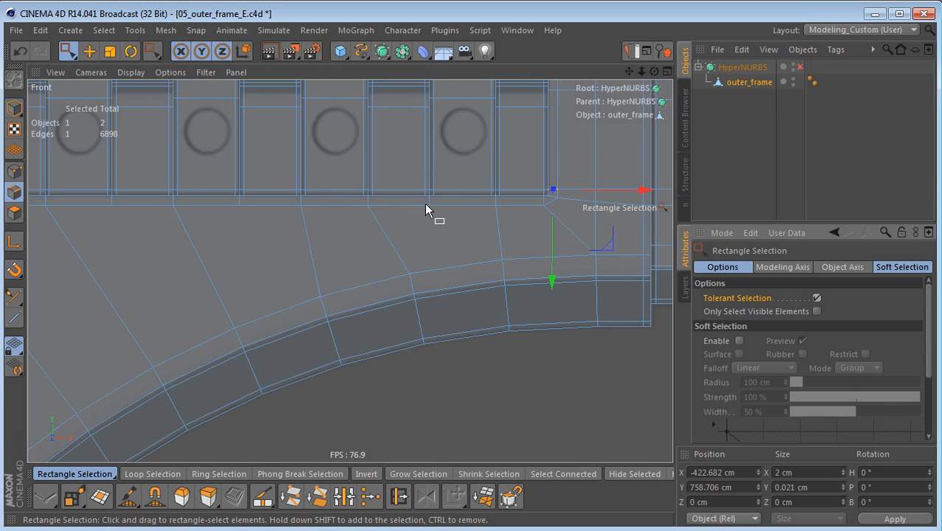
{"action": "left_click_drag", "start_coordinate": [451, 253], "coordinate": [476, 351]}
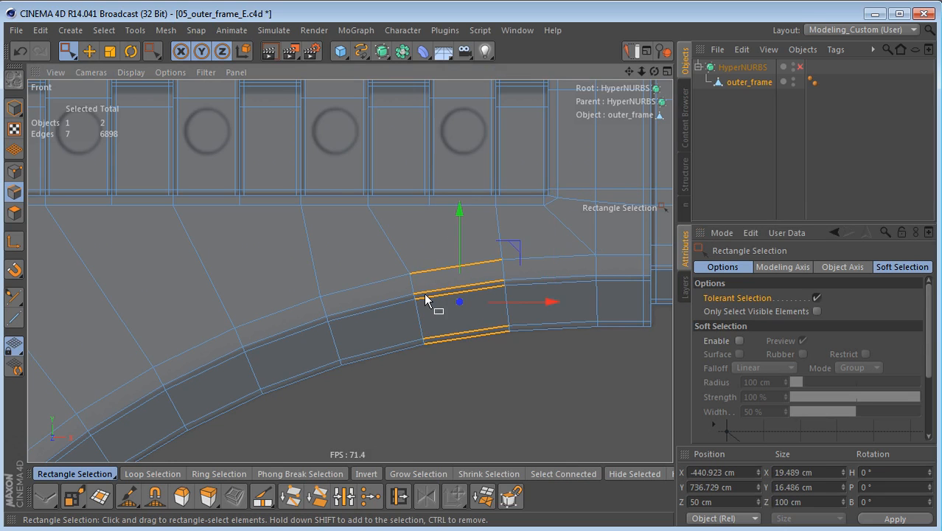
{"action": "key", "text": "m"}
{"action": "key", "text": "m"}
{"action": "key", "text": "ctrl+z"}
Step: Cut the selected lengthwise arch edges once at 50% offset with Edge Cut
{"action": "key", "text": "m"}
{"action": "key", "text": "f"}
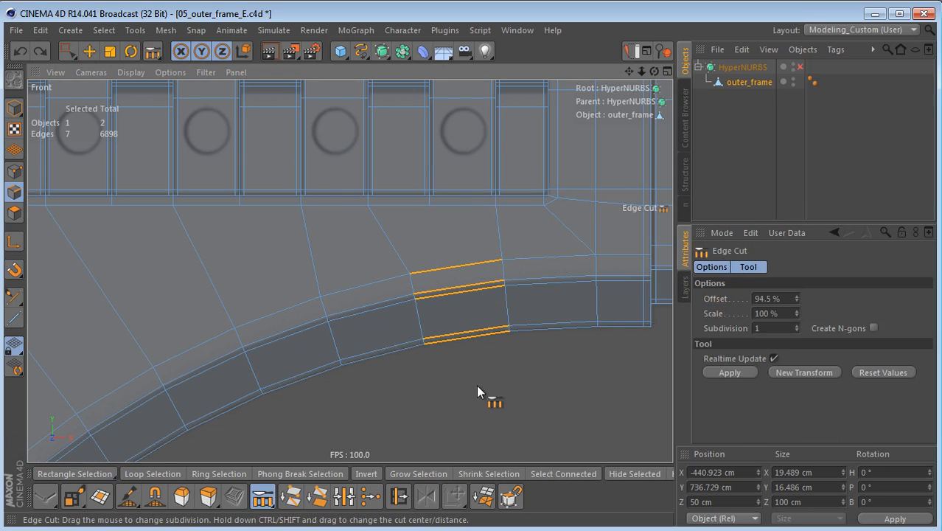
{"action": "left_click", "coordinate": [472, 367]}
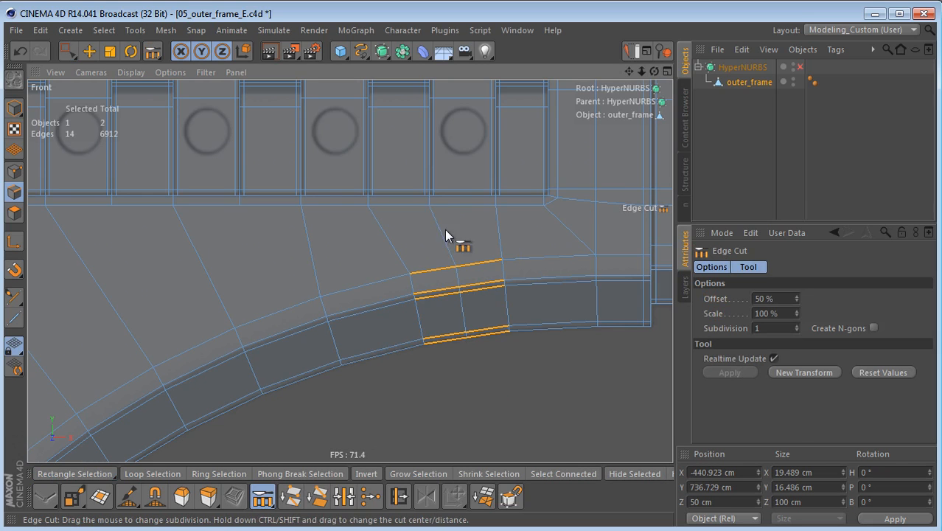
Step: Select the lengthwise arch edges of the second segment on towards the large circle and cut them once at 50% offset
{"action": "middle_click_drag", "start_coordinate": [350, 326], "coordinate": [454, 325]}
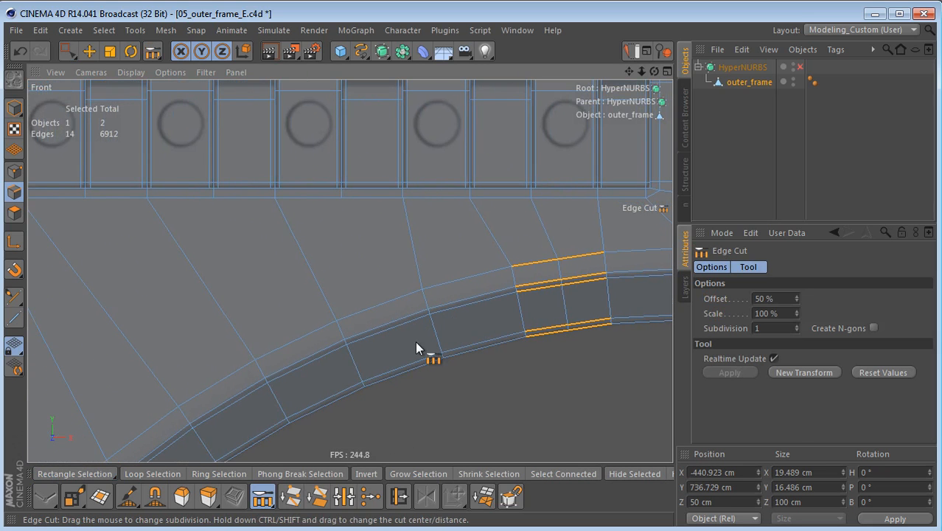
{"action": "key", "text": "0"}
{"action": "left_click_drag", "start_coordinate": [373, 298], "coordinate": [411, 383]}
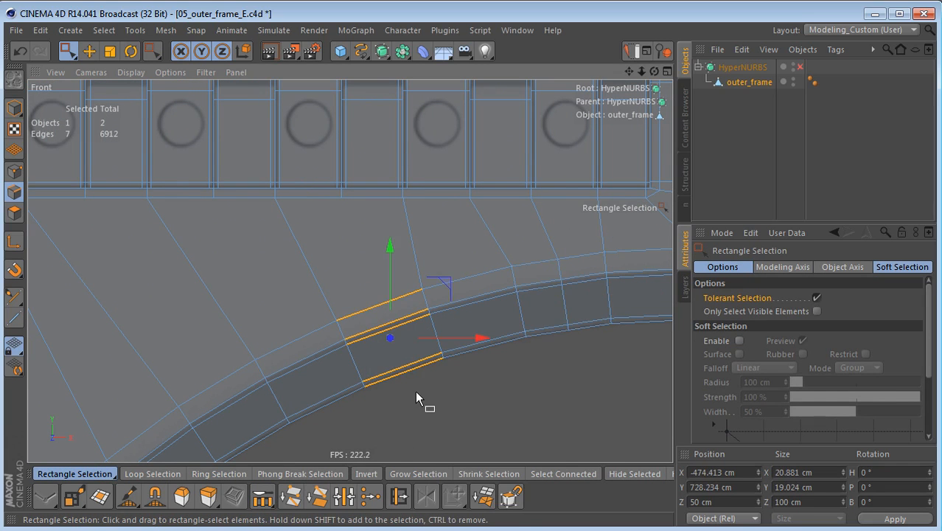
{"action": "key", "text": "m"}
{"action": "key", "text": "f"}
{"action": "left_click", "coordinate": [473, 366]}
Step: Select the lengthwise edges of the adjoining arch segment towards the large circle and cut them once at 50% offset
{"action": "middle_click_drag", "start_coordinate": [369, 325], "coordinate": [565, 301], "text": "alt"}
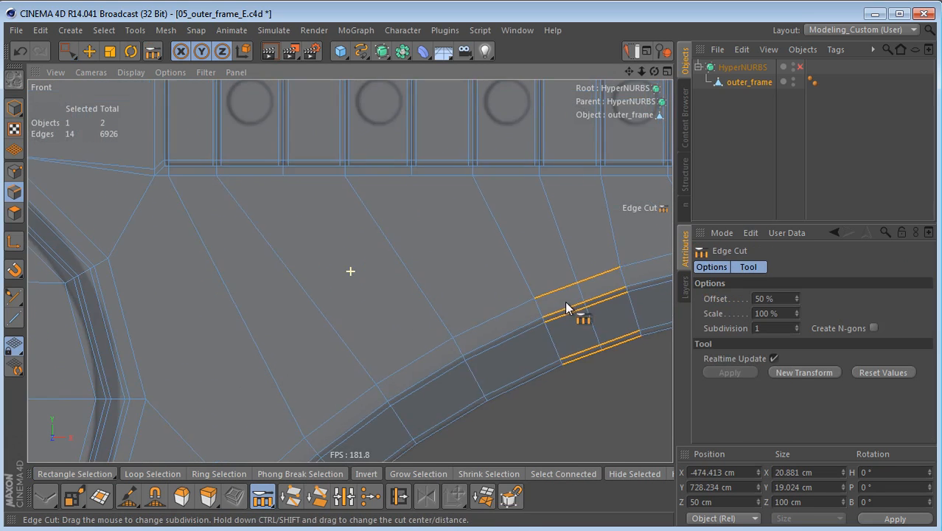
{"action": "middle_click_drag", "start_coordinate": [527, 350], "coordinate": [464, 276], "text": "alt"}
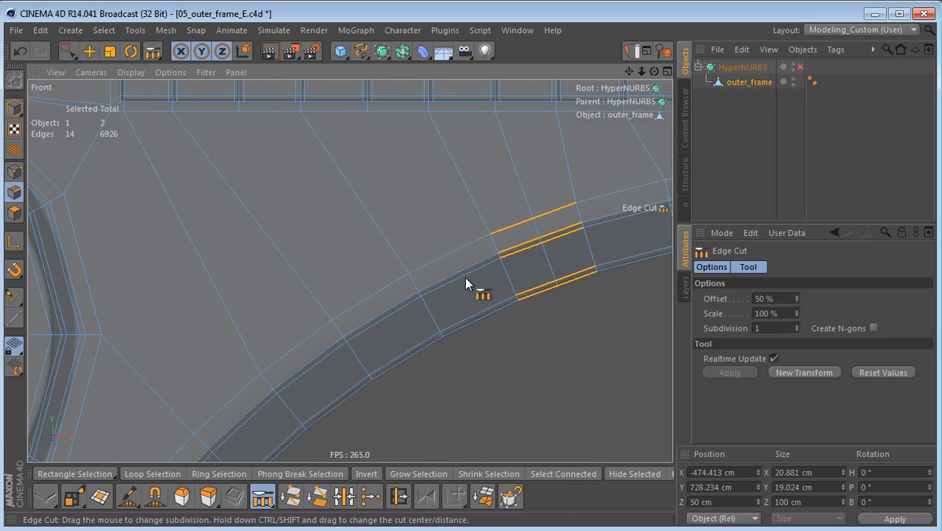
{"action": "key", "text": "0"}
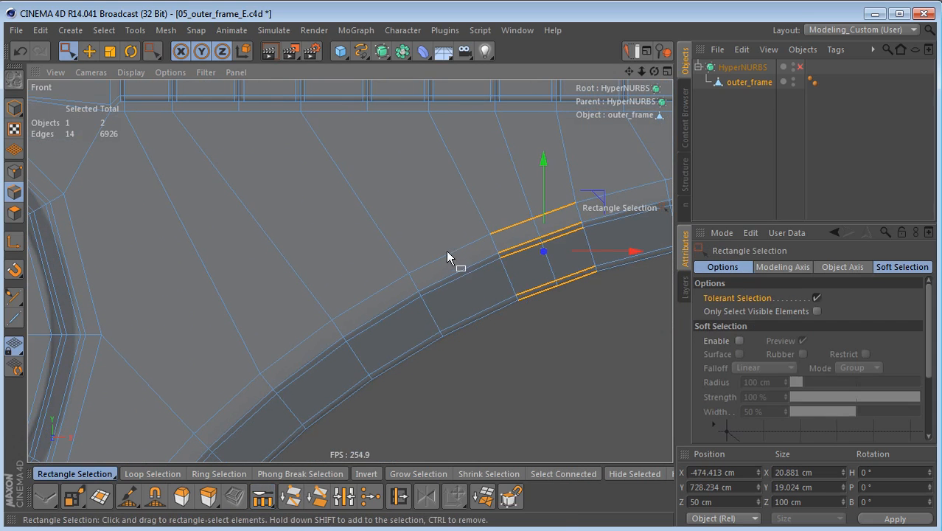
{"action": "left_click_drag", "start_coordinate": [445, 248], "coordinate": [483, 325]}
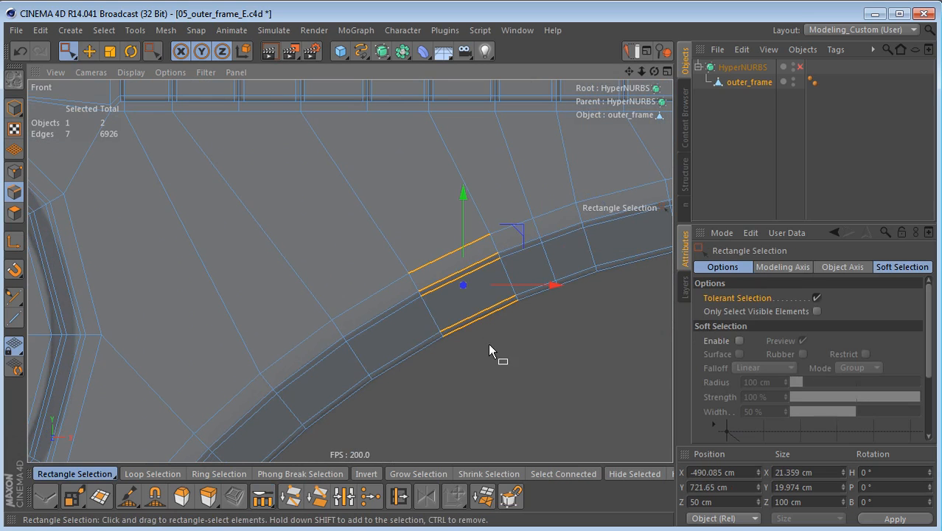
{"action": "key", "text": "m"}
{"action": "key", "text": "f"}
{"action": "left_click", "coordinate": [453, 361]}
Step: Select the lengthwise edges of the next uncut arch segment towards the large circle
{"action": "middle_click_drag", "start_coordinate": [454, 361], "coordinate": [494, 353], "text": "alt"}
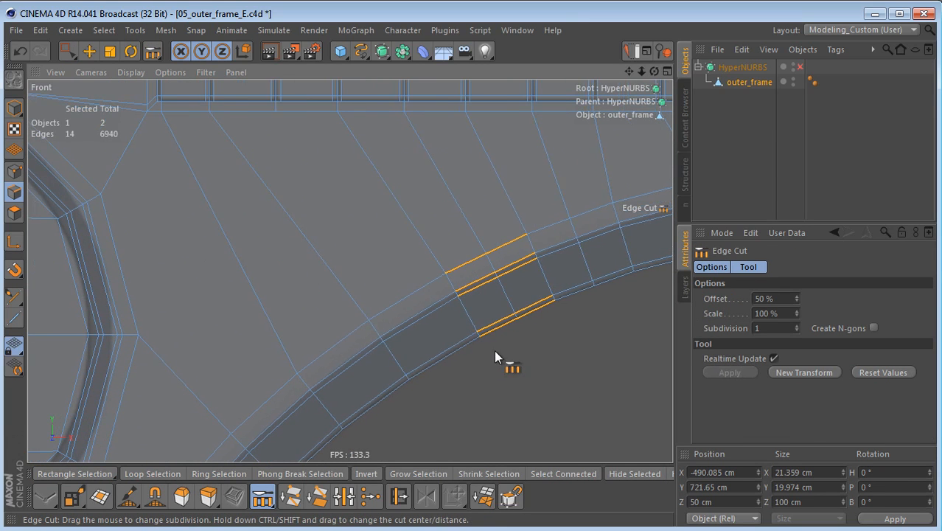
{"action": "key", "text": "0"}
{"action": "left_click_drag", "start_coordinate": [452, 361], "coordinate": [452, 361]}
{"action": "mouse_move", "coordinate": [405, 286]}
{"action": "left_mouse_down"}
{"action": "mouse_move", "coordinate": [423, 303]}
{"action": "mouse_move", "coordinate": [432, 343]}
{"action": "left_mouse_up"}
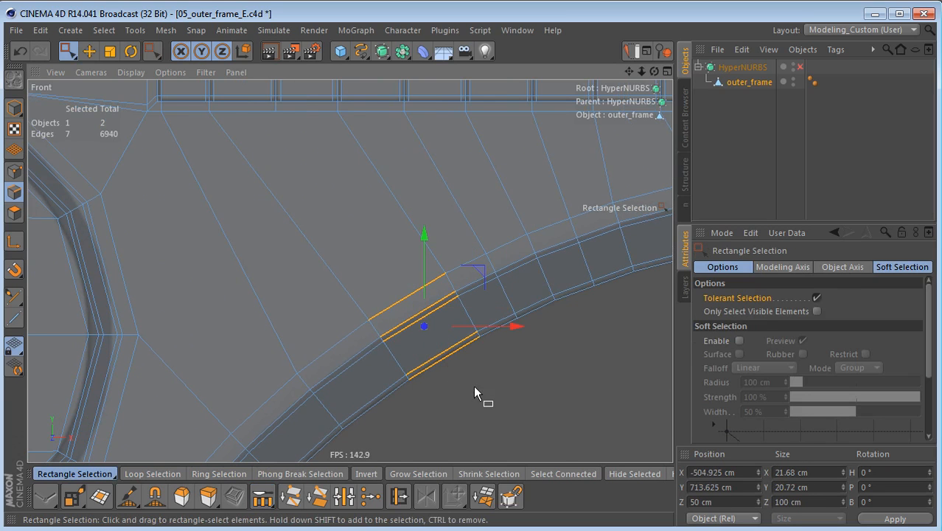
{"action": "middle_click_drag", "start_coordinate": [465, 365], "coordinate": [437, 385], "text": "alt"}
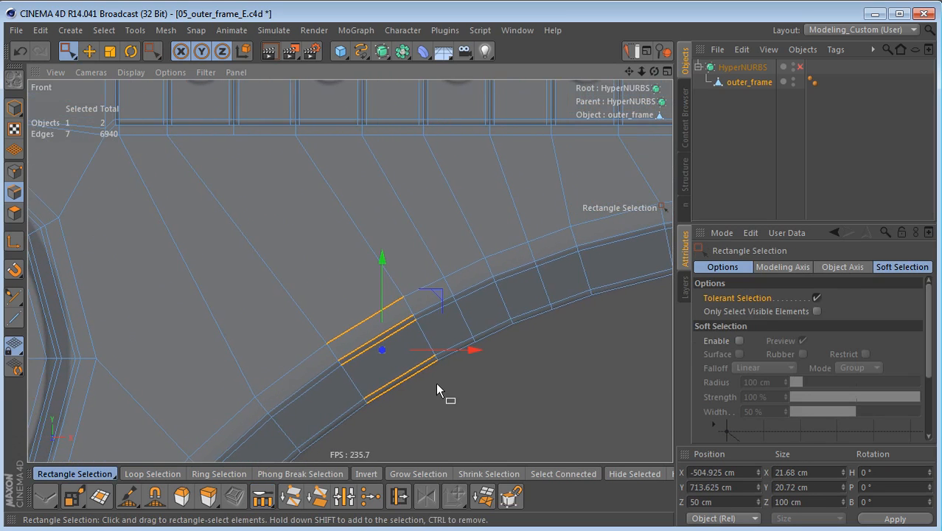
Step: Try cutting the selected arch edges at 50% offset with Edge Cut, and undo the cut
{"action": "key", "text": "m"}
{"action": "key", "text": "f"}
{"action": "left_click", "coordinate": [439, 386]}
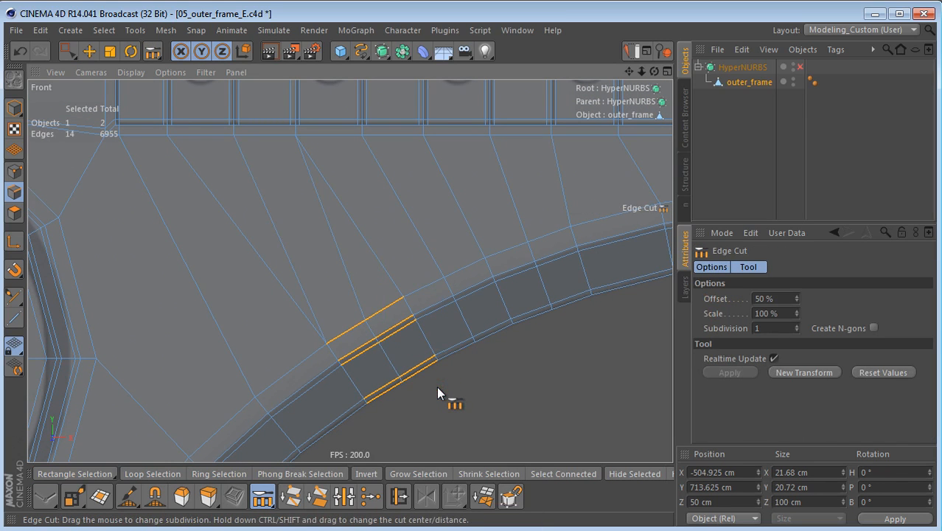
{"action": "middle_click_drag", "start_coordinate": [441, 383], "coordinate": [462, 367], "text": "alt"}
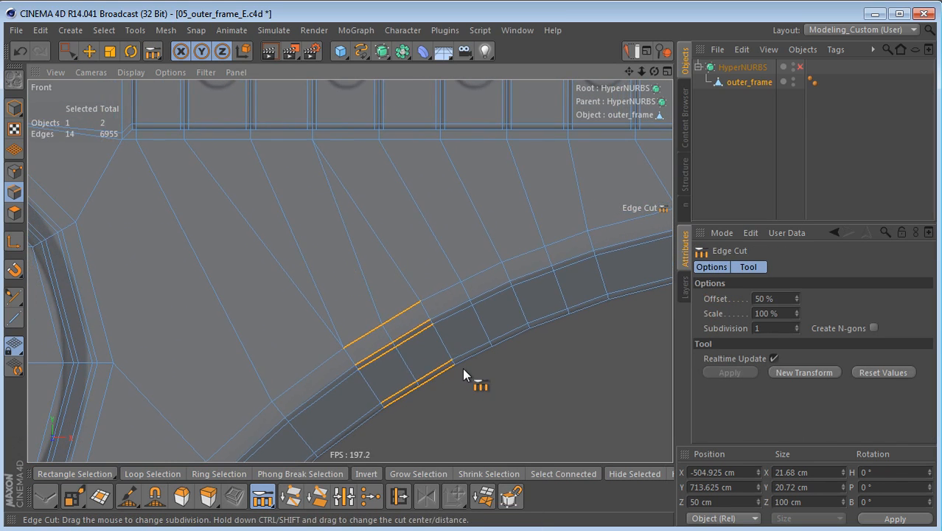
{"action": "key", "text": "ctrl+z"}
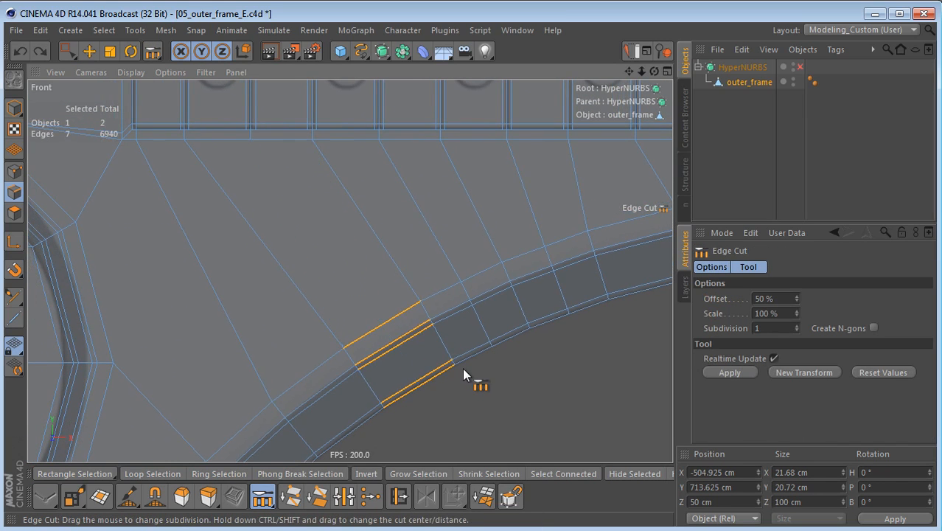
Step: Cut the still-selected lengthwise arch edges once through their middle
{"action": "left_click", "coordinate": [15, 175]}
{"action": "left_click", "coordinate": [15, 194]}
{"action": "key", "text": "Return"}
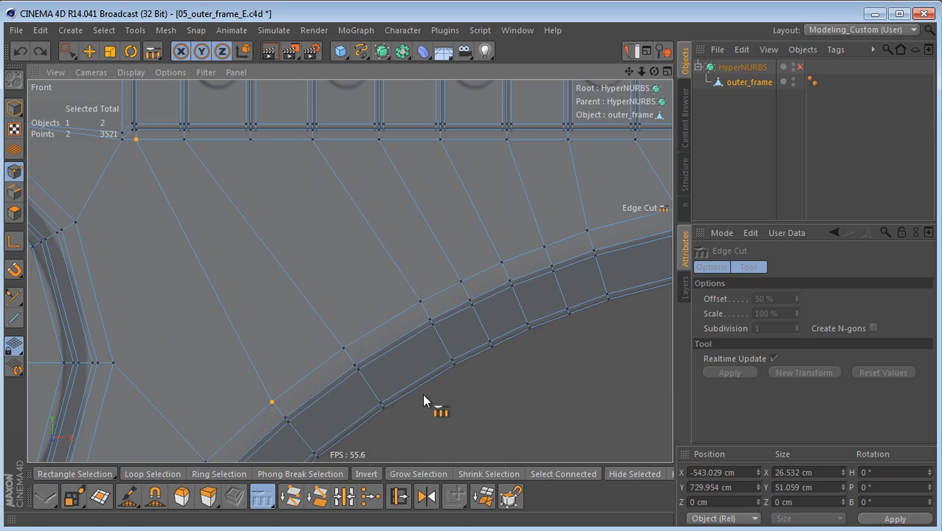
{"action": "key", "text": "Return"}
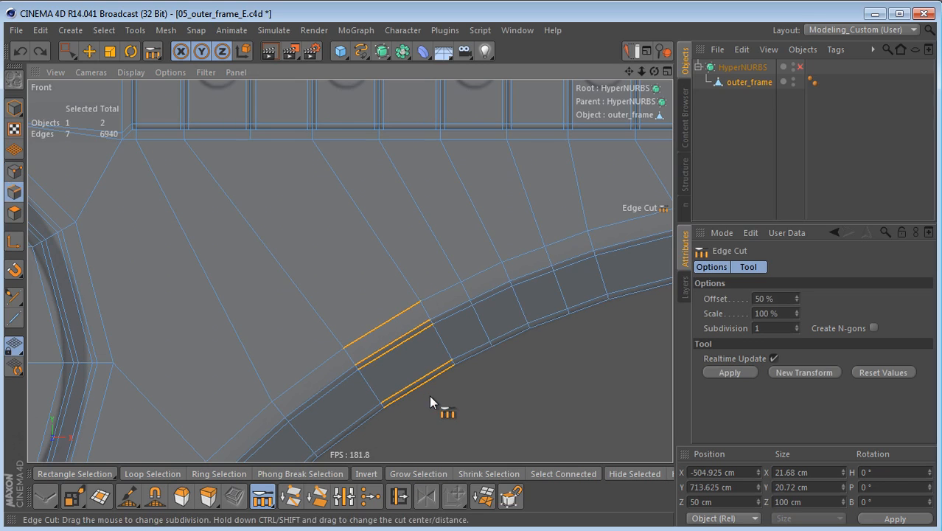
{"action": "left_click", "coordinate": [430, 396]}
Step: Connect the unconnected rib point below the recess to the new midpoint on the arch's outermost edge, and clear the selection
{"action": "key", "text": "Return"}
{"action": "key", "text": "9"}
{"action": "left_click", "coordinate": [254, 145]}
{"action": "left_click", "coordinate": [376, 324], "text": "shift"}
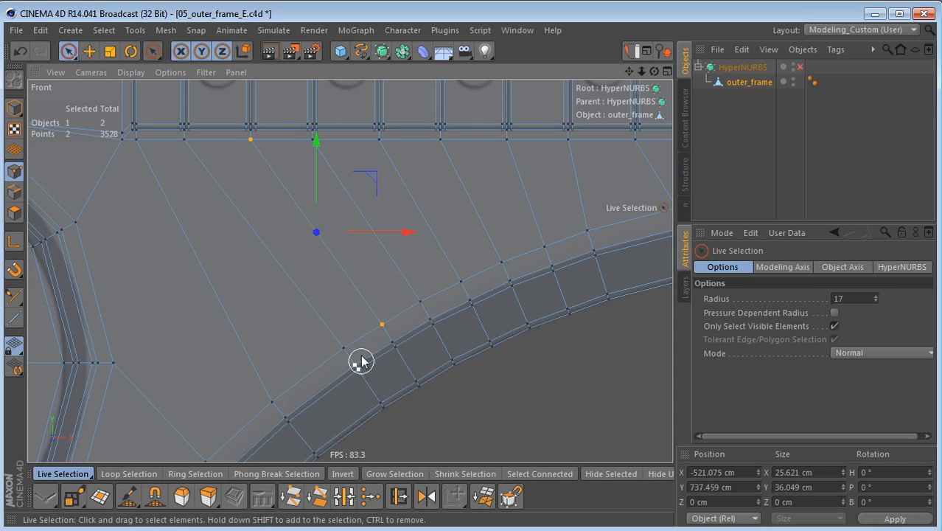
{"action": "left_click", "coordinate": [433, 407]}
Step: Select the lengthwise arch edges between the recess end's connecting edge and the edge running to the large circle
{"action": "middle_click_drag", "start_coordinate": [419, 392], "coordinate": [487, 411], "text": "alt"}
{"action": "middle_click_drag", "start_coordinate": [436, 382], "coordinate": [470, 360], "text": "alt"}
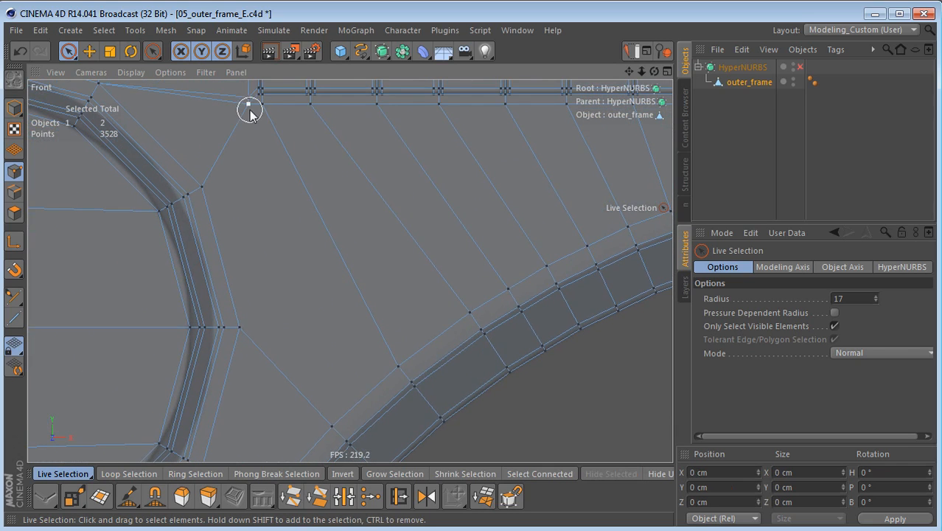
{"action": "middle_click_drag", "start_coordinate": [337, 327], "coordinate": [370, 267], "text": "alt"}
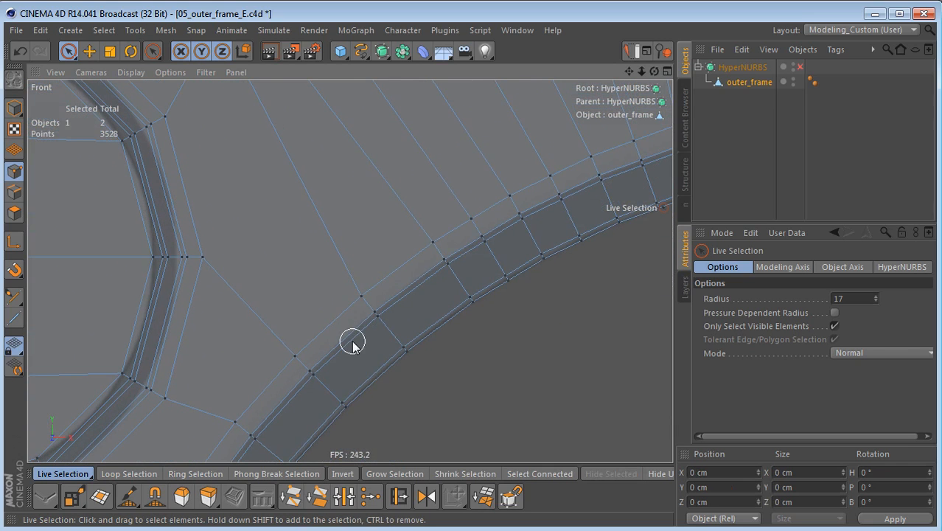
{"action": "key", "text": "Return"}
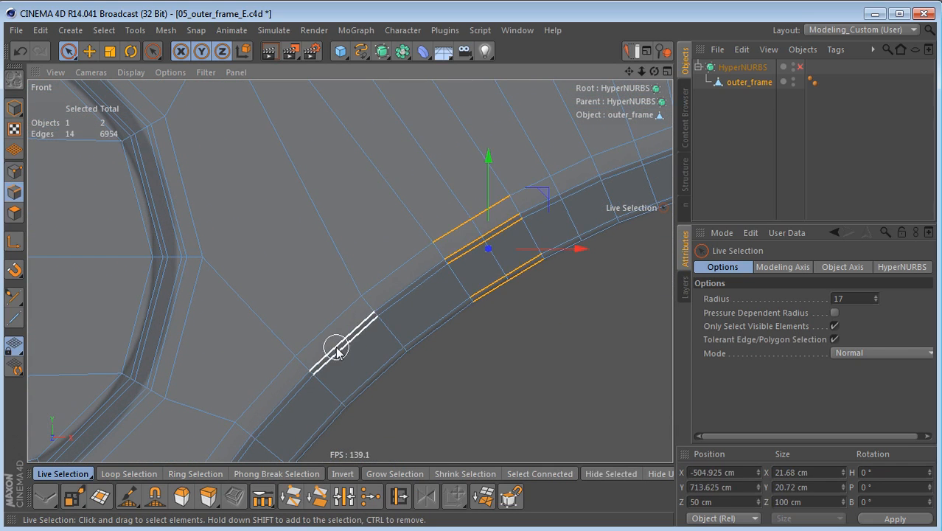
{"action": "key", "text": "0"}
{"action": "left_click_drag", "start_coordinate": [318, 325], "coordinate": [384, 400]}
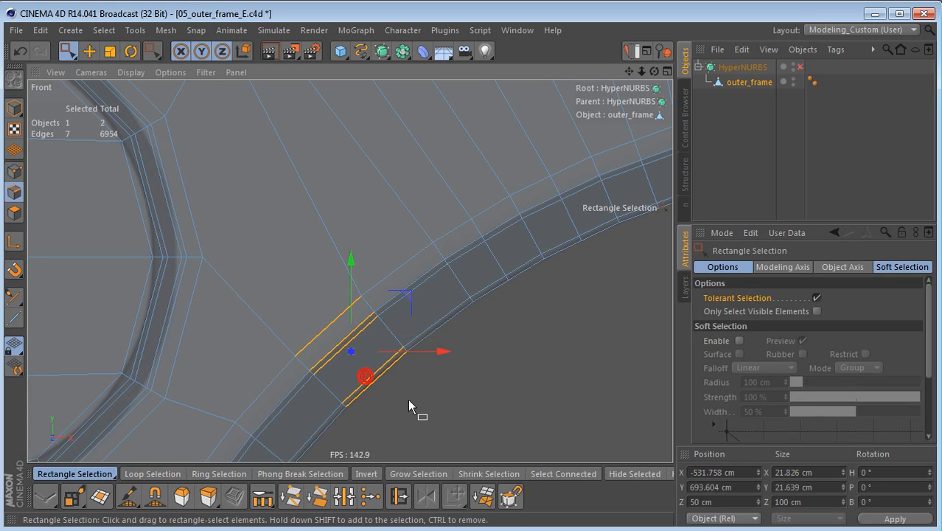
Step: Try an Edge Cut at 50% offset on the arch segment beside the large circle, and undo it
{"action": "key", "text": "m"}
{"action": "key", "text": "f"}
{"action": "left_click", "coordinate": [440, 394]}
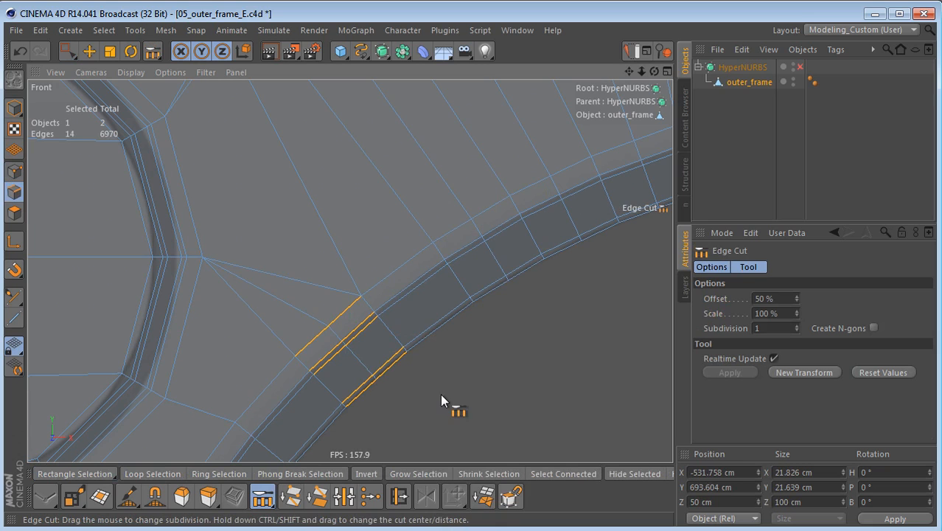
{"action": "key", "text": "ctrl+z"}
Step: Cut the selected arch edges beside the large circle once through their middle
{"action": "scroll", "coordinate": [391, 358], "scroll_direction": "down", "scroll_amount": 2}
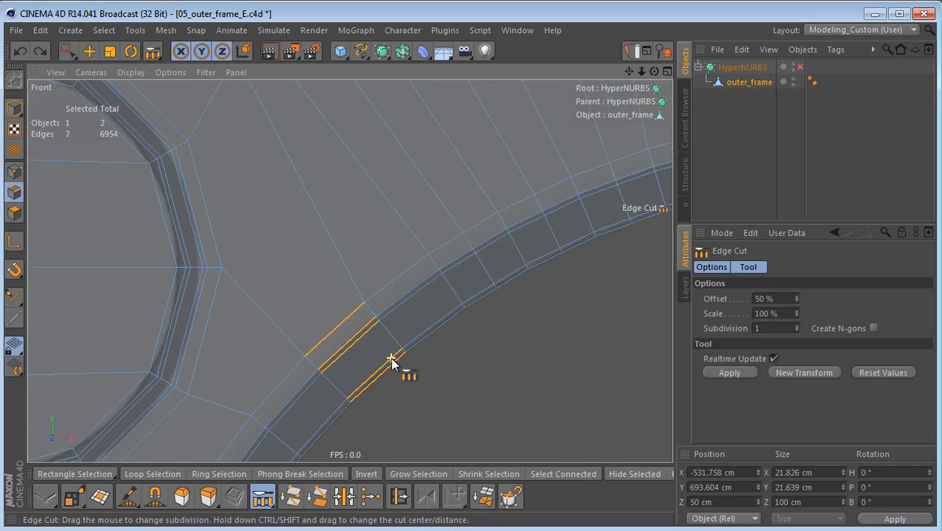
{"action": "left_click", "coordinate": [420, 385]}
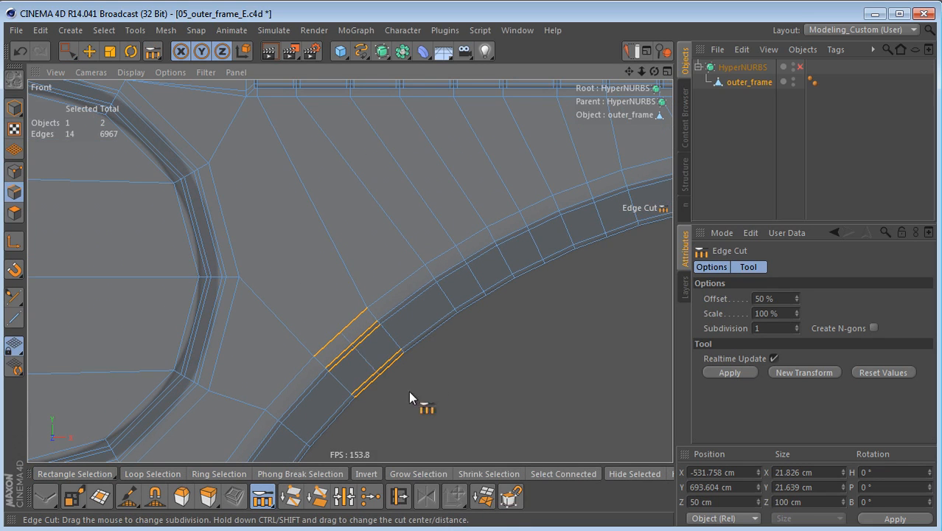
{"action": "middle_click_drag", "start_coordinate": [420, 384], "coordinate": [398, 424], "text": "alt"}
Step: Connect the recess's outer corner point beside the large circle to the new midpoint on the arch's outermost edge
{"action": "key", "text": "Return"}
{"action": "key", "text": "k"}
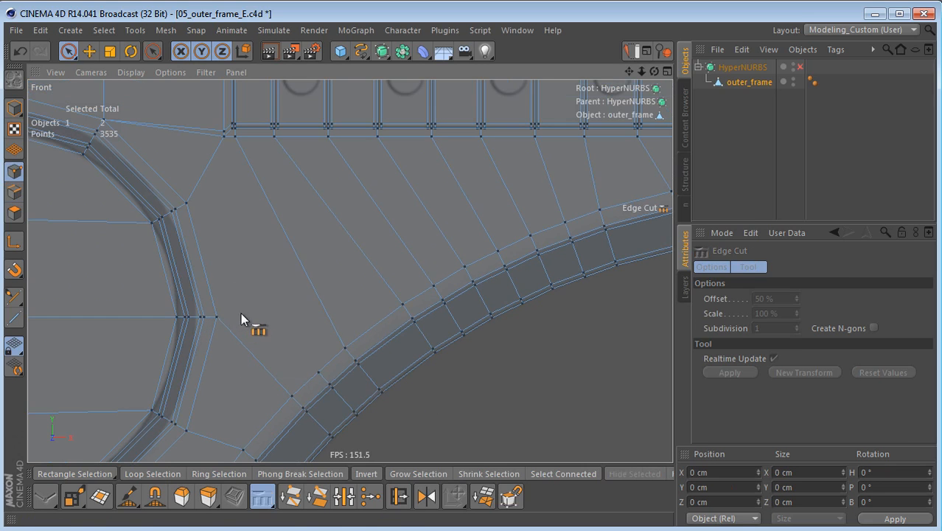
{"action": "key", "text": "l"}
{"action": "left_click", "coordinate": [223, 146]}
{"action": "left_click", "coordinate": [312, 370], "text": "shift"}
{"action": "key", "text": "m"}
{"action": "key", "text": "m"}
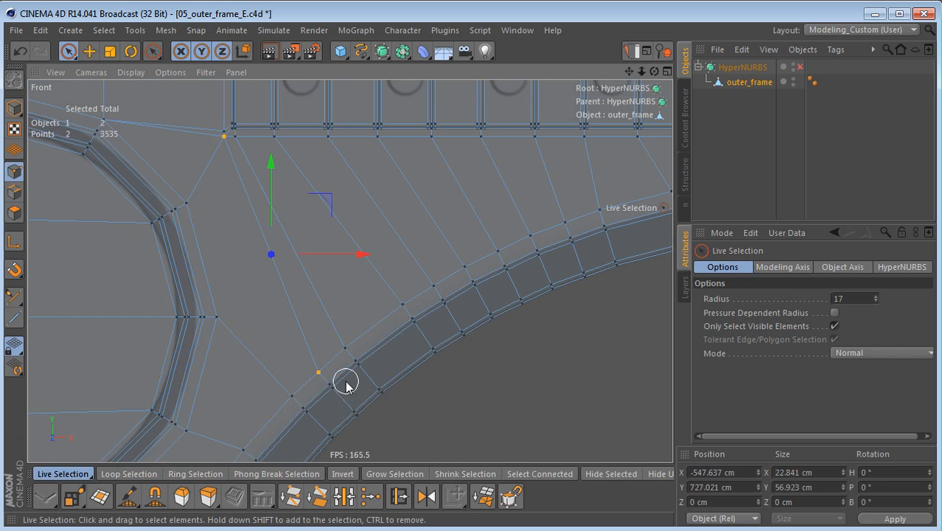
{"action": "scroll", "coordinate": [344, 388], "scroll_direction": "down", "scroll_amount": 4}
{"action": "middle_click_drag", "start_coordinate": [346, 375], "coordinate": [272, 363], "text": "alt"}
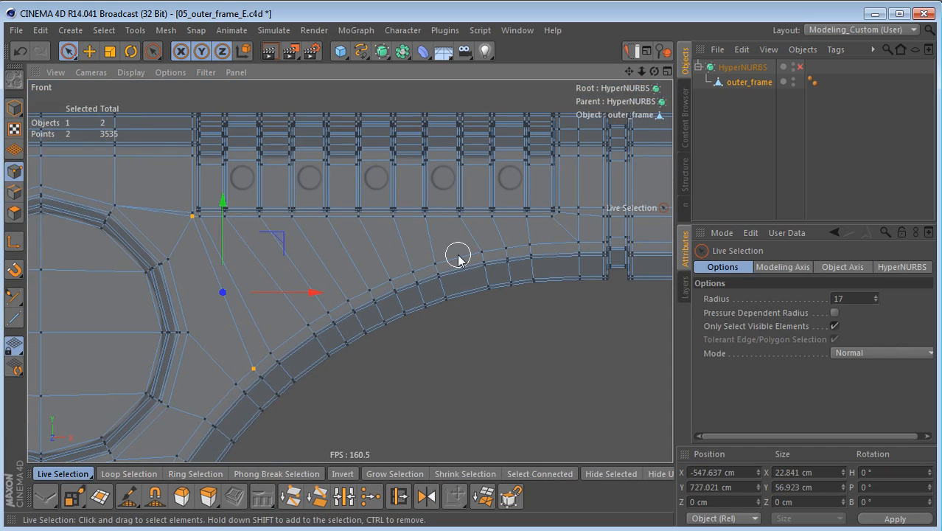
{"action": "middle_click_drag", "start_coordinate": [331, 278], "coordinate": [392, 287], "text": "alt"}
{"action": "middle_click_drag", "start_coordinate": [380, 351], "coordinate": [281, 310], "text": "alt"}
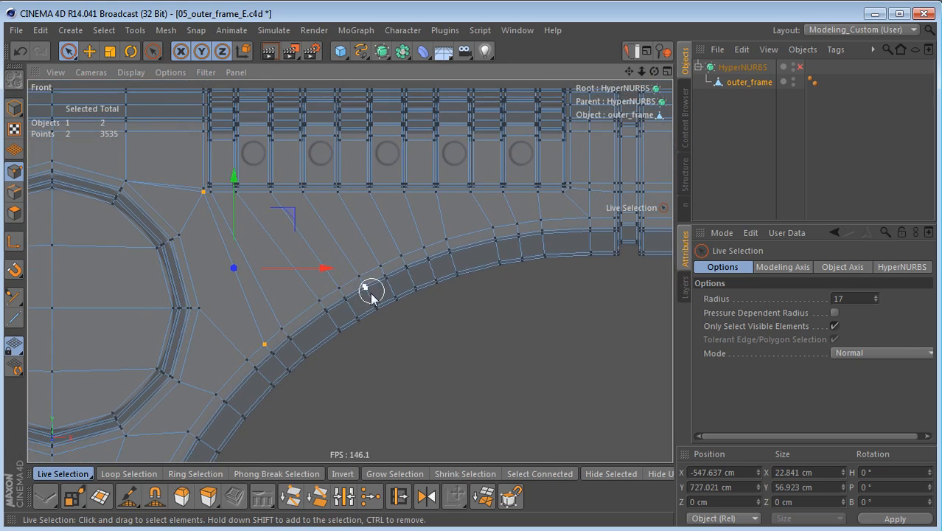
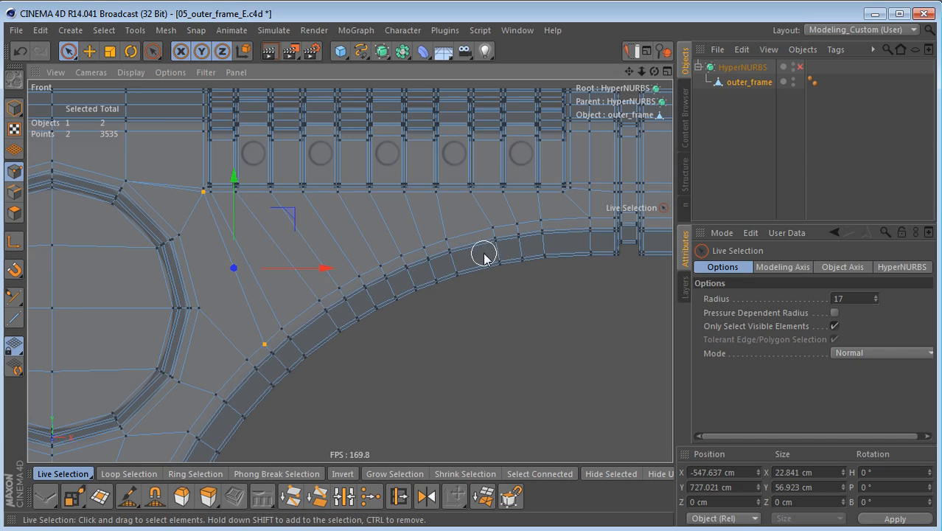
Step: Delete the extra edge between the large circle and the recess's outer corner
{"action": "middle_click_drag", "start_coordinate": [309, 281], "coordinate": [381, 348], "text": "alt"}
{"action": "right_click_drag", "start_coordinate": [249, 267], "coordinate": [337, 268], "text": "alt"}
{"action": "key", "text": "Return"}
{"action": "left_click", "coordinate": [247, 255]}
{"action": "key", "text": "Delete"}
{"action": "scroll", "coordinate": [278, 281], "scroll_direction": "up", "scroll_amount": 3}
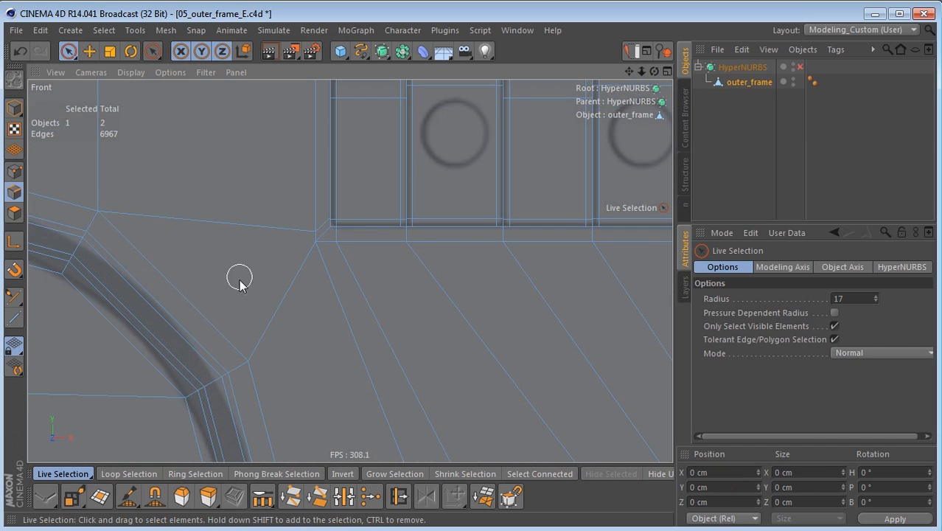
Step: Align the recess's outer support point in height with the neighbouring inner corner point by scaling it flat on Y about that corner
{"action": "left_click", "coordinate": [14, 171]}
{"action": "left_click", "coordinate": [335, 243]}
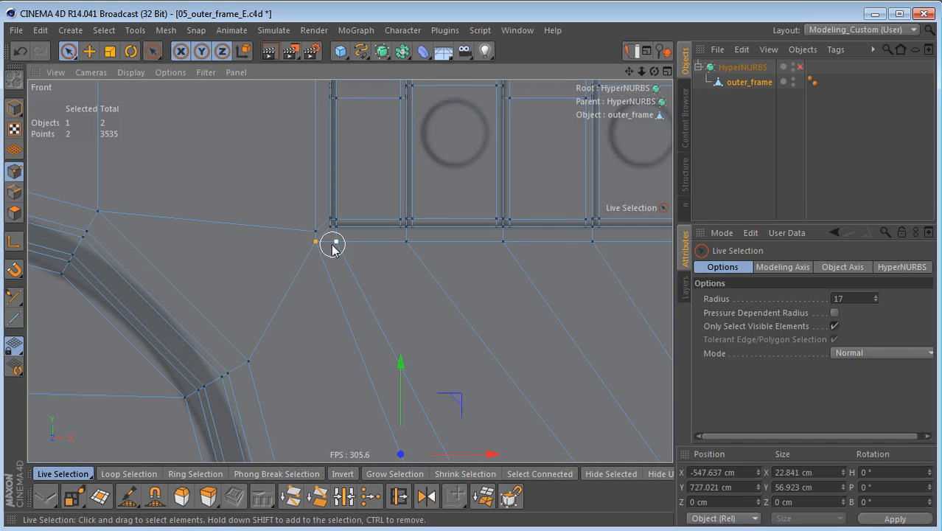
{"action": "scroll", "coordinate": [305, 216], "scroll_direction": "up", "scroll_amount": 3}
{"action": "left_click", "coordinate": [303, 226]}
{"action": "key", "text": "t"}
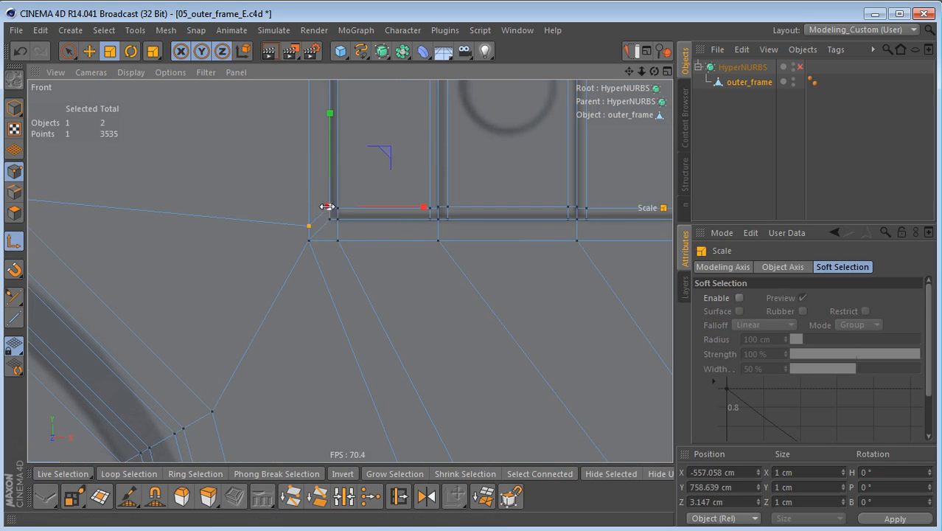
{"action": "left_click", "coordinate": [328, 208]}
{"action": "key", "text": "l"}
{"action": "left_click_drag", "start_coordinate": [330, 115], "coordinate": [335, 207], "text": "shift"}
{"action": "right_click_drag", "start_coordinate": [439, 249], "coordinate": [396, 287], "text": "alt"}
{"action": "middle_click_drag", "start_coordinate": [394, 299], "coordinate": [362, 232], "text": "alt"}
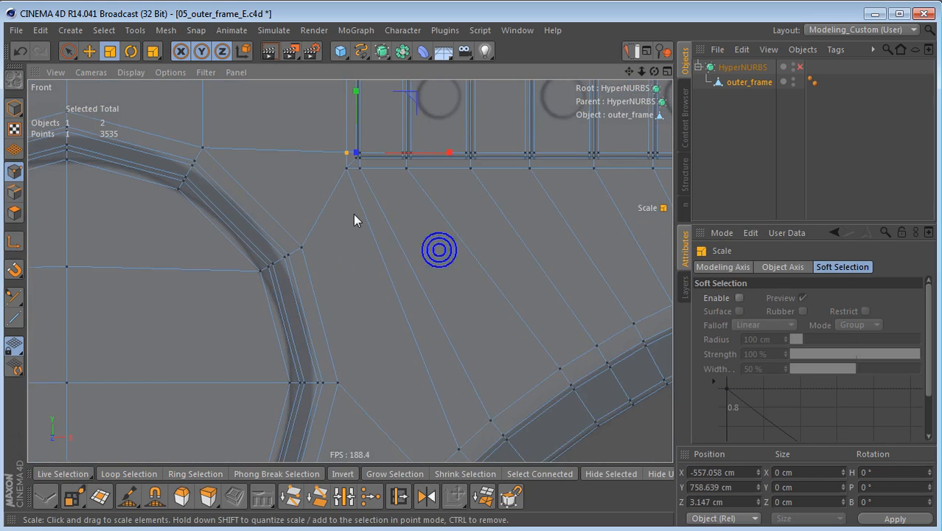
Step: Select the crosswise arch edges of the last rib cut before the vertical groove, with Tolerant Selection off
{"action": "right_click_drag", "start_coordinate": [401, 241], "coordinate": [383, 261], "text": "alt"}
{"action": "middle_click_drag", "start_coordinate": [383, 261], "coordinate": [61, 307], "text": "alt"}
{"action": "right_click_drag", "start_coordinate": [191, 305], "coordinate": [246, 305], "text": "alt"}
{"action": "middle_click_drag", "start_coordinate": [323, 312], "coordinate": [346, 295], "text": "alt"}
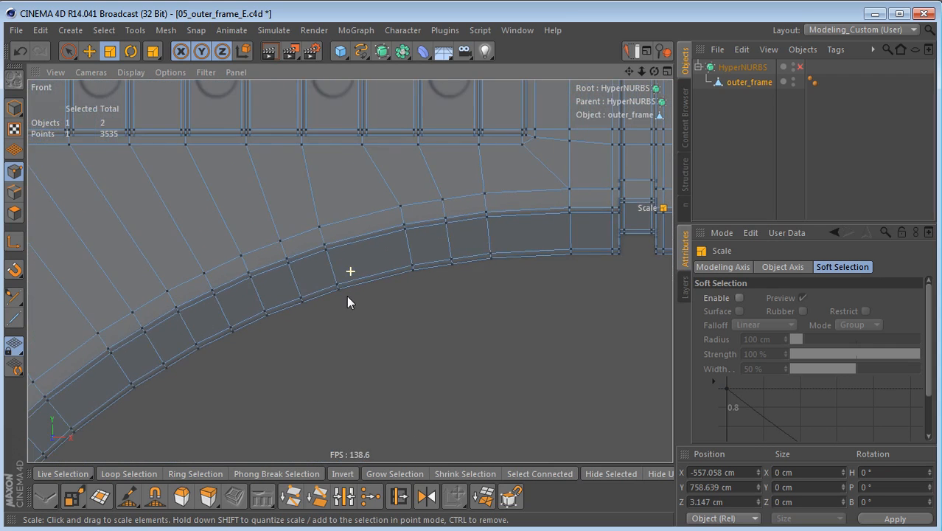
{"action": "right_click_drag", "start_coordinate": [347, 296], "coordinate": [306, 323], "text": "alt"}
{"action": "right_click_drag", "start_coordinate": [396, 268], "coordinate": [451, 270], "text": "alt"}
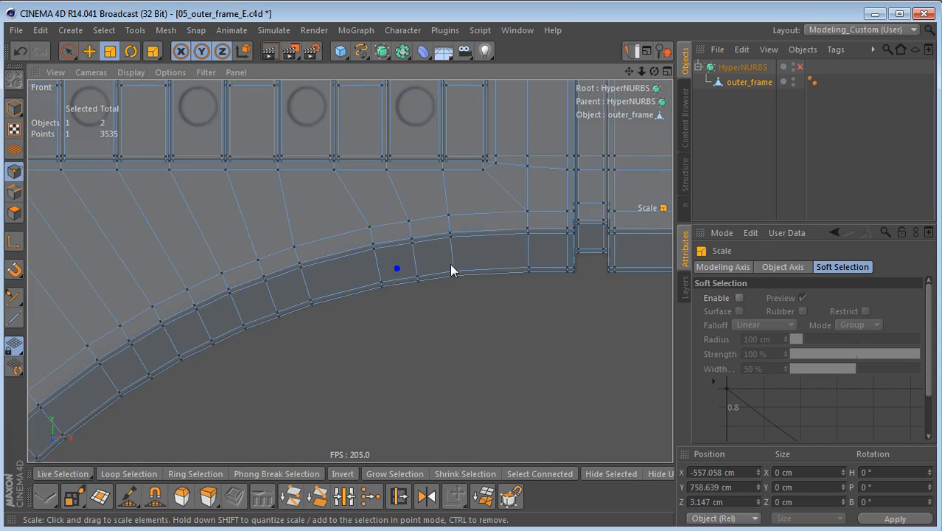
{"action": "key", "text": "Return"}
{"action": "key", "text": "0"}
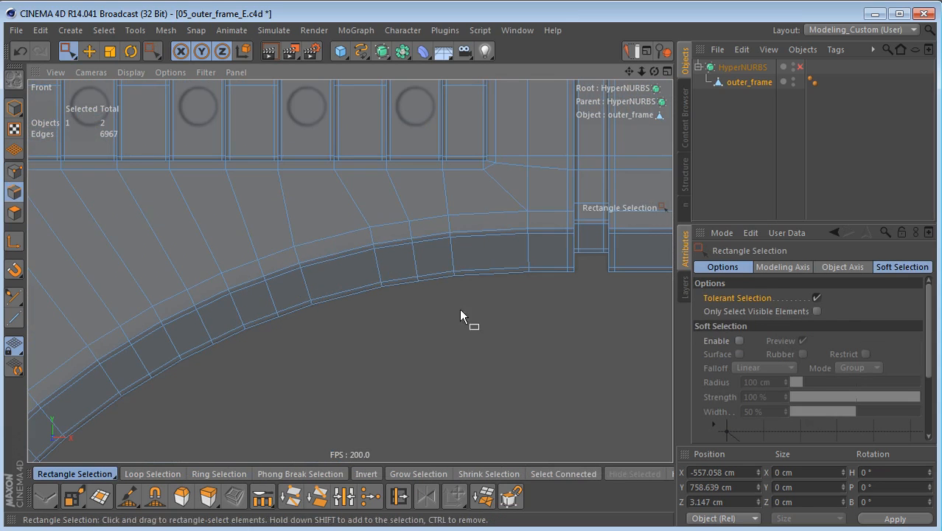
{"action": "left_click", "coordinate": [816, 297]}
{"action": "left_click_drag", "start_coordinate": [440, 208], "coordinate": [464, 292]}
{"action": "middle_click_drag", "start_coordinate": [494, 277], "coordinate": [468, 331]}
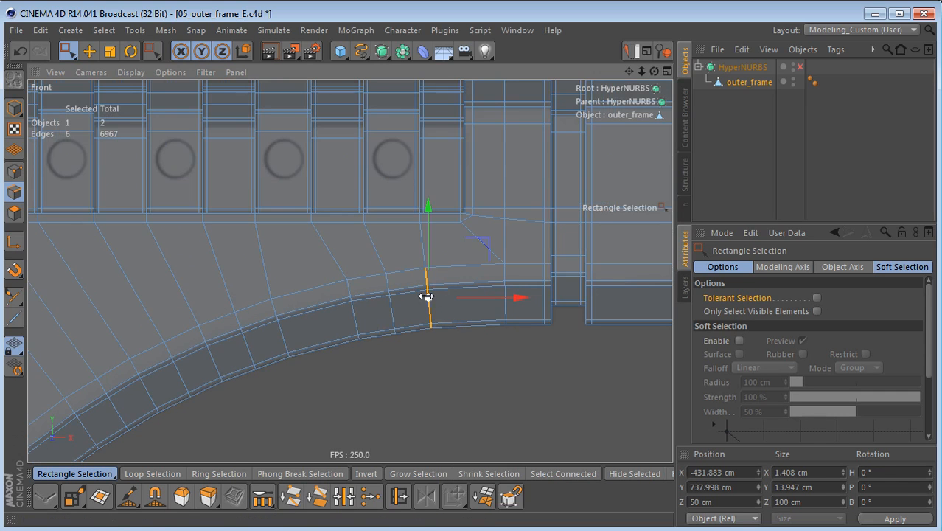
Step: Slide the selected arch cut 6.6 toward the vertical groove with the KyamaSlide plugin
{"action": "left_click", "coordinate": [444, 30]}
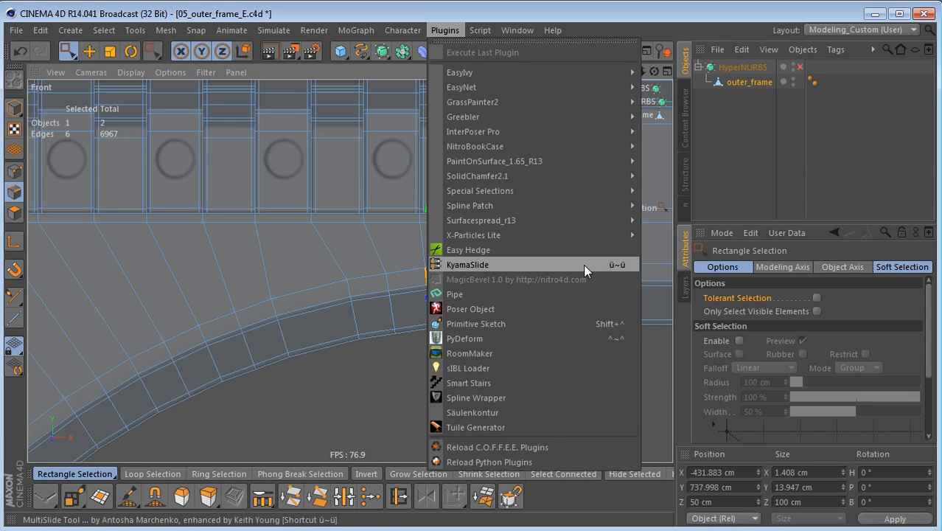
{"action": "left_click", "coordinate": [524, 262]}
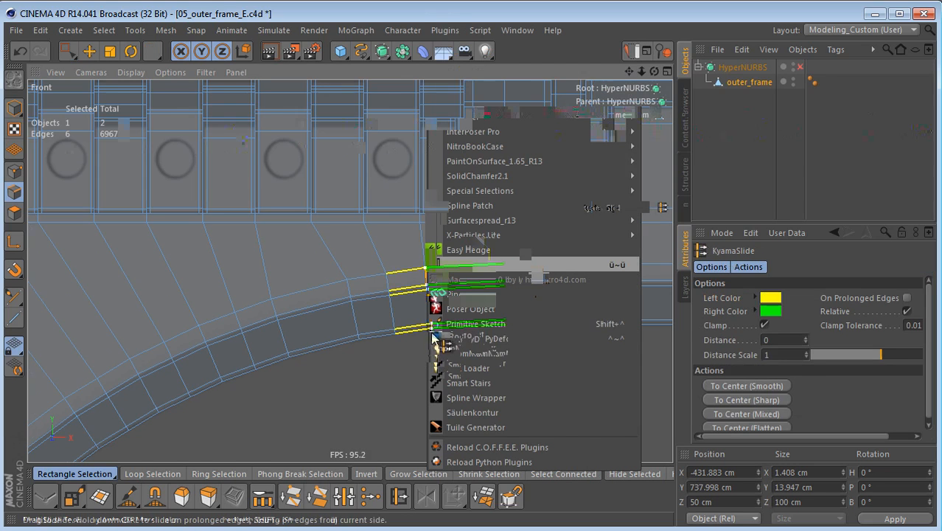
{"action": "scroll", "coordinate": [435, 342], "scroll_direction": "up", "scroll_amount": 2}
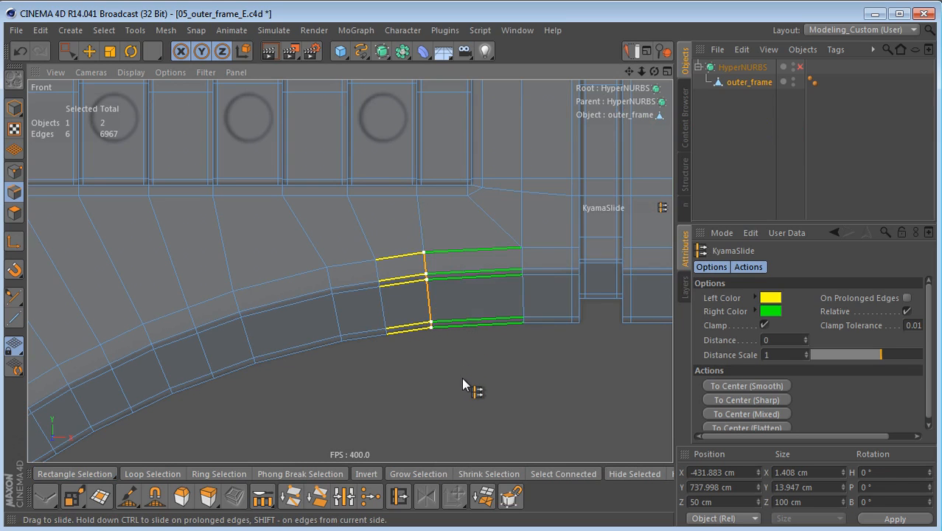
{"action": "left_click_drag", "start_coordinate": [462, 376], "coordinate": [500, 376]}
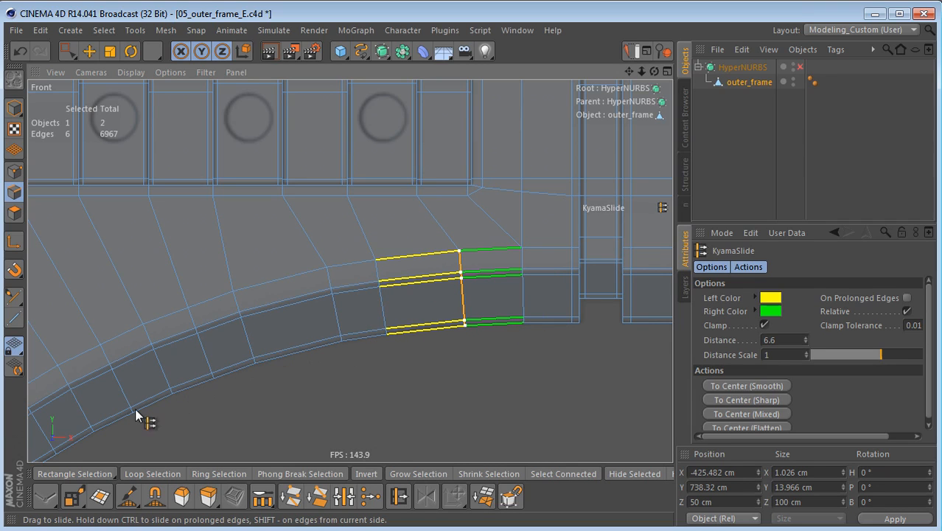
Step: Slide the next two crosswise arch cuts toward the vertical groove for even spacing, the second of them by -1.8
{"action": "key", "text": "space"}
{"action": "left_click_drag", "start_coordinate": [373, 251], "coordinate": [490, 361]}
{"action": "key", "text": "space"}
{"action": "key", "text": "space"}
{"action": "left_click_drag", "start_coordinate": [310, 248], "coordinate": [355, 395]}
{"action": "key", "text": "space"}
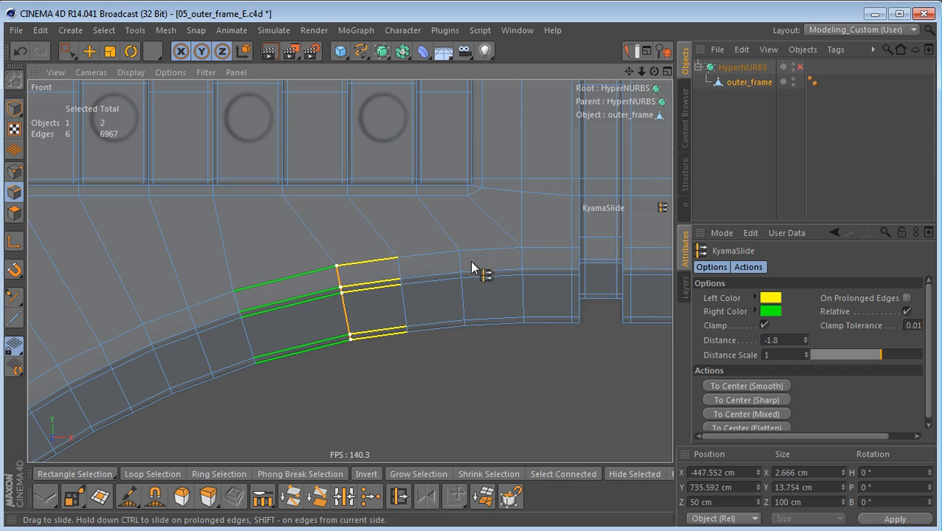
{"action": "scroll", "coordinate": [420, 351], "scroll_direction": "up", "scroll_amount": 2}
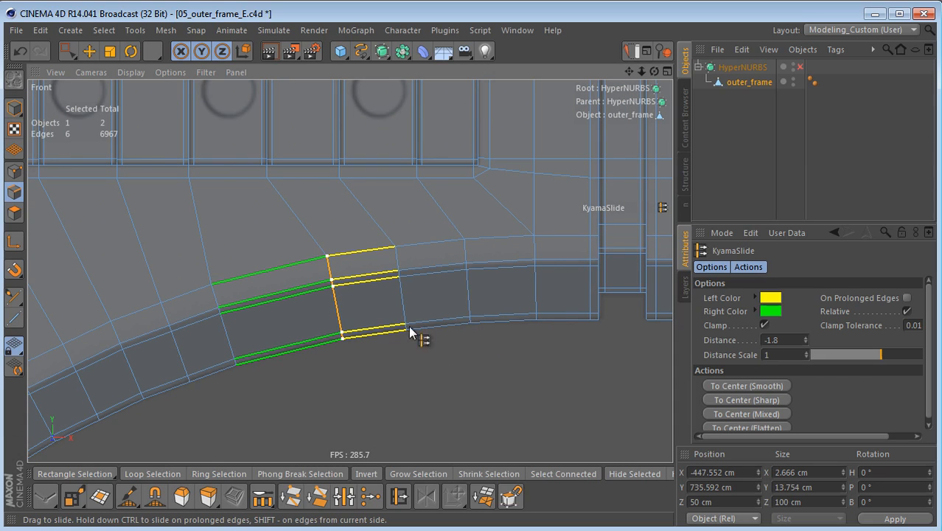
{"action": "middle_click_drag", "start_coordinate": [344, 350], "coordinate": [411, 335], "text": "alt"}
Step: Slide the fourth and fifth arch cuts from the groove toward it to even the segments, the fifth by 5
{"action": "key", "text": "space"}
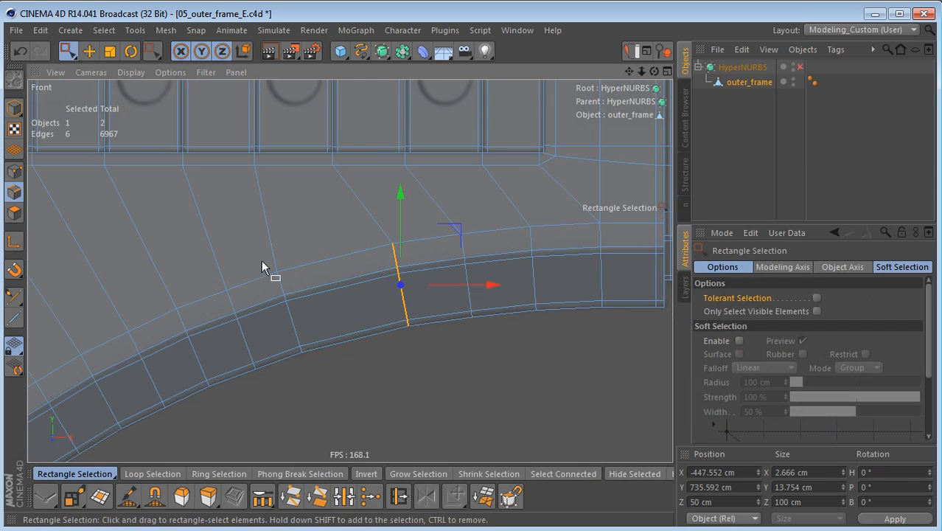
{"action": "left_click_drag", "start_coordinate": [261, 258], "coordinate": [327, 361]}
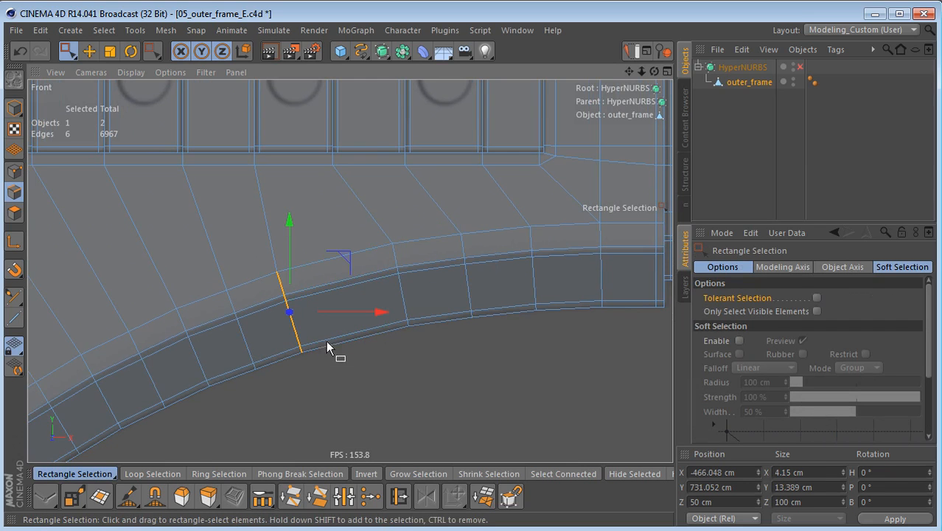
{"action": "key", "text": "space"}
{"action": "left_click_drag", "start_coordinate": [350, 373], "coordinate": [397, 368]}
{"action": "key", "text": "space"}
{"action": "left_click_drag", "start_coordinate": [211, 275], "coordinate": [278, 380]}
{"action": "key", "text": "space"}
{"action": "left_click_drag", "start_coordinate": [472, 364], "coordinate": [504, 363]}
{"action": "middle_click_drag", "start_coordinate": [312, 382], "coordinate": [357, 347], "text": "alt"}
{"action": "right_click_drag", "start_coordinate": [356, 346], "coordinate": [328, 356], "text": "alt"}
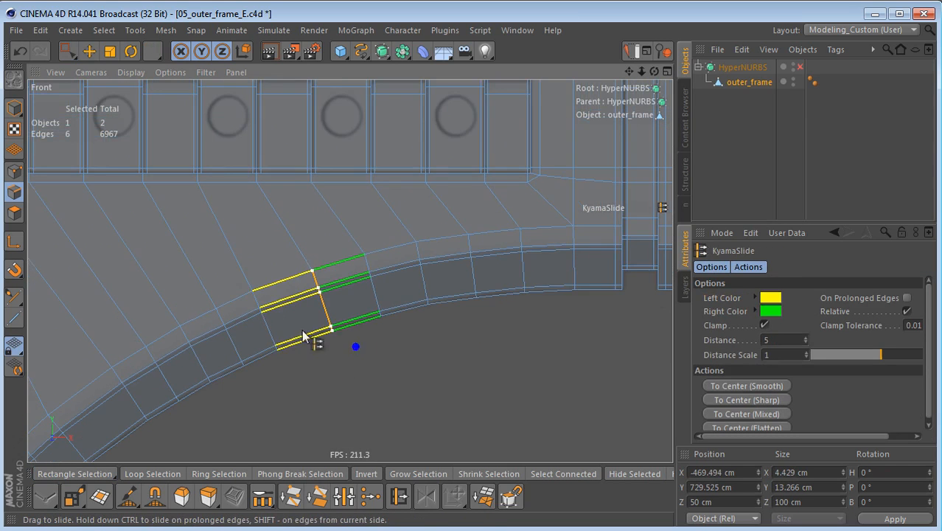
Step: Slide the sixth arch cut from the groove by 2.2 toward its neighbour
{"action": "key", "text": "space"}
{"action": "left_click_drag", "start_coordinate": [240, 281], "coordinate": [287, 362]}
{"action": "key", "text": "space"}
{"action": "left_click_drag", "start_coordinate": [471, 365], "coordinate": [484, 364]}
{"action": "middle_click_drag", "start_coordinate": [295, 365], "coordinate": [330, 333], "text": "alt"}
{"action": "mouse_move", "coordinate": [424, 340]}
{"action": "middle_mouse_down", "text": "alt"}
{"action": "mouse_move", "coordinate": [419, 327]}
{"action": "mouse_move", "coordinate": [465, 296]}
{"action": "middle_mouse_up", "text": "alt"}
{"action": "right_click_drag", "start_coordinate": [463, 297], "coordinate": [420, 317], "text": "alt"}
{"action": "mouse_move", "coordinate": [420, 318]}
{"action": "middle_mouse_down", "text": "alt"}
{"action": "mouse_move", "coordinate": [465, 294]}
{"action": "mouse_move", "coordinate": [488, 295]}
{"action": "middle_mouse_up", "text": "alt"}
{"action": "mouse_move", "coordinate": [376, 333]}
{"action": "middle_mouse_down", "text": "alt"}
{"action": "mouse_move", "coordinate": [427, 321]}
{"action": "mouse_move", "coordinate": [431, 305]}
{"action": "middle_mouse_up", "text": "alt"}
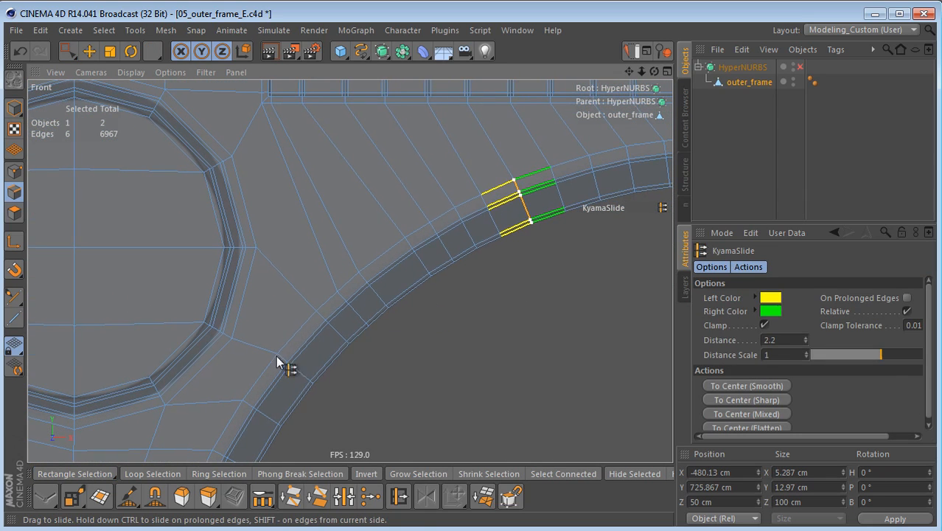
Step: Slide the arch cut connected to the large circle's side point by 8 toward the ribs
{"action": "key", "text": "space"}
{"action": "left_click_drag", "start_coordinate": [263, 343], "coordinate": [349, 364]}
{"action": "key", "text": "space"}
{"action": "scroll", "coordinate": [349, 363], "scroll_direction": "up", "scroll_amount": 2}
{"action": "key", "text": "space"}
{"action": "left_click_drag", "start_coordinate": [311, 320], "coordinate": [340, 359]}
{"action": "left_click_drag", "start_coordinate": [295, 300], "coordinate": [351, 413]}
{"action": "key", "text": "space"}
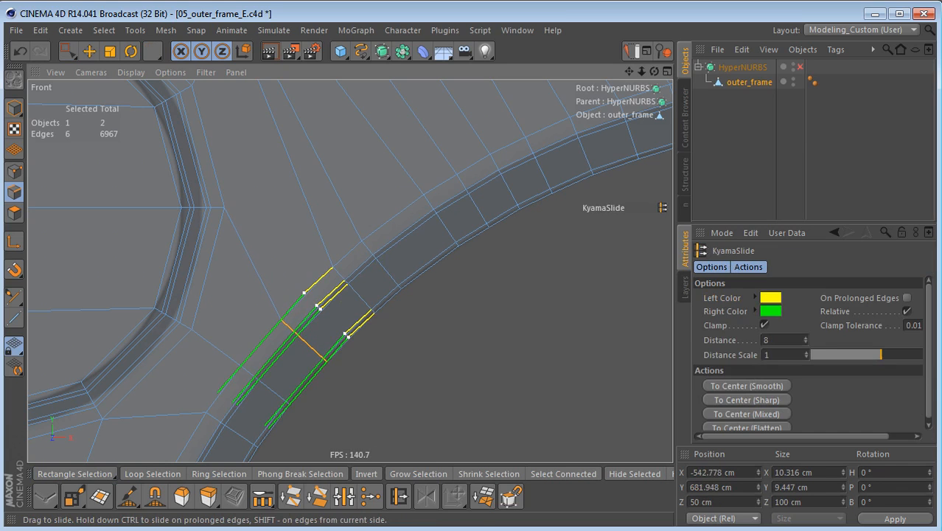
Step: Slide the arch cut connected to the recess's outer corner point by -4
{"action": "key", "text": "space"}
{"action": "left_click_drag", "start_coordinate": [355, 306], "coordinate": [354, 309]}
{"action": "scroll", "coordinate": [349, 293], "scroll_direction": "up", "scroll_amount": 3}
{"action": "left_click_drag", "start_coordinate": [325, 260], "coordinate": [405, 379]}
{"action": "key", "text": "space"}
{"action": "left_click_drag", "start_coordinate": [471, 366], "coordinate": [417, 405]}
{"action": "scroll", "coordinate": [436, 372], "scroll_direction": "down", "scroll_amount": 5}
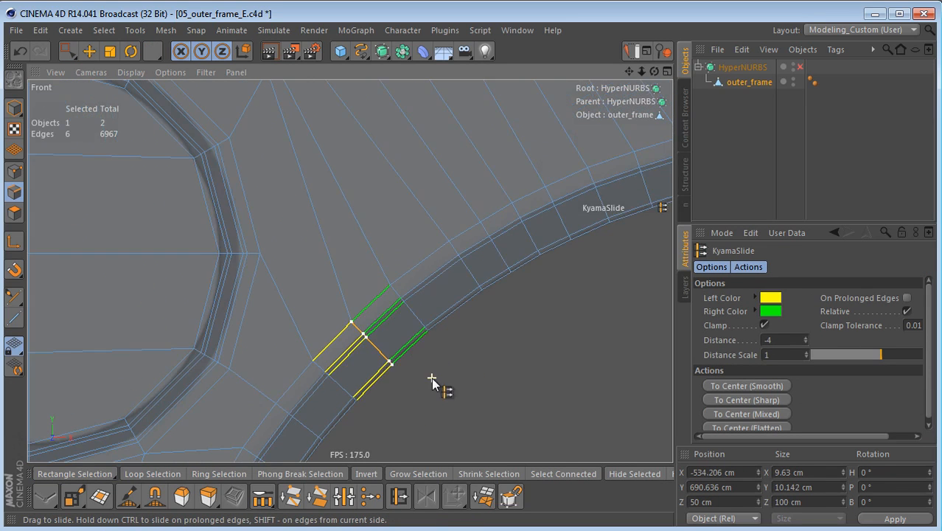
Step: Slide the arch cut two segments beyond the recess corner's cut by 3.4 to even out the spacing
{"action": "key", "text": "space"}
{"action": "left_click_drag", "start_coordinate": [392, 341], "coordinate": [411, 358]}
{"action": "scroll", "coordinate": [410, 358], "scroll_direction": "up", "scroll_amount": 3}
{"action": "key", "text": "space"}
{"action": "mouse_move", "coordinate": [473, 367]}
{"action": "left_mouse_down"}
{"action": "mouse_move", "coordinate": [465, 373]}
{"action": "mouse_move", "coordinate": [472, 367]}
{"action": "left_mouse_up"}
{"action": "scroll", "coordinate": [415, 364], "scroll_direction": "down", "scroll_amount": 4}
{"action": "middle_click_drag", "start_coordinate": [392, 392], "coordinate": [336, 348], "text": "alt"}
{"action": "middle_click_drag", "start_coordinate": [471, 317], "coordinate": [457, 280], "text": "alt"}
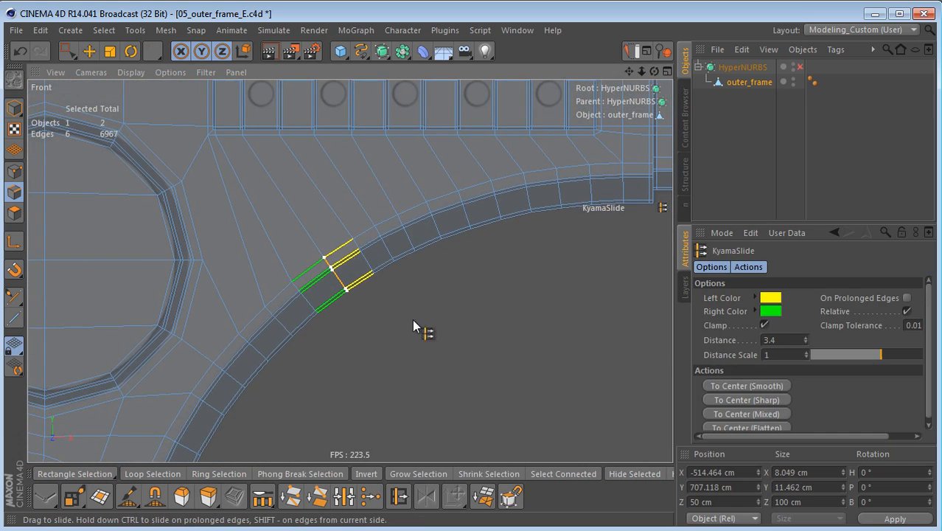
{"action": "right_click_drag", "start_coordinate": [268, 360], "coordinate": [328, 351], "text": "alt"}
{"action": "middle_click_drag", "start_coordinate": [335, 333], "coordinate": [342, 323], "text": "alt"}
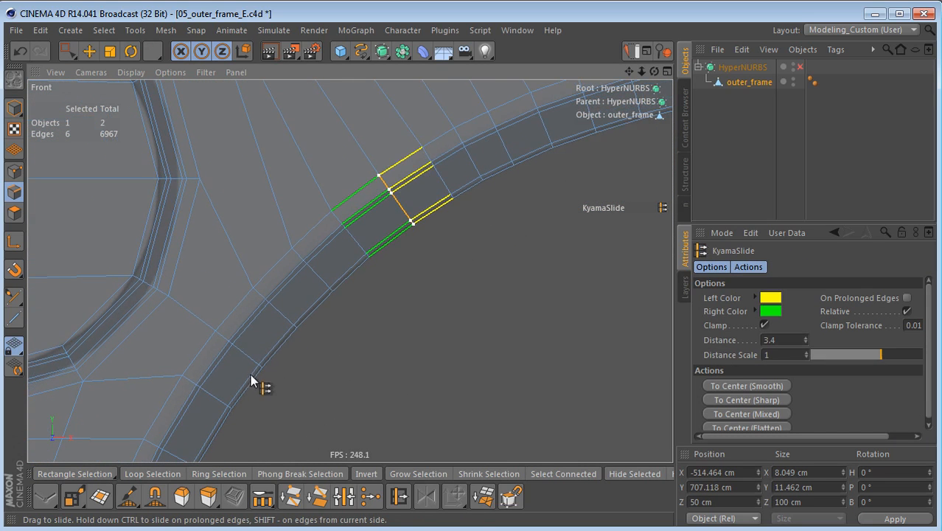
Step: Refine the two arch cuts connected to the large circle's lower corner and side points, sliding the lower one by -1.6
{"action": "key", "text": "space"}
{"action": "left_click_drag", "start_coordinate": [204, 320], "coordinate": [289, 382]}
{"action": "key", "text": "space"}
{"action": "left_click_drag", "start_coordinate": [472, 366], "coordinate": [451, 366]}
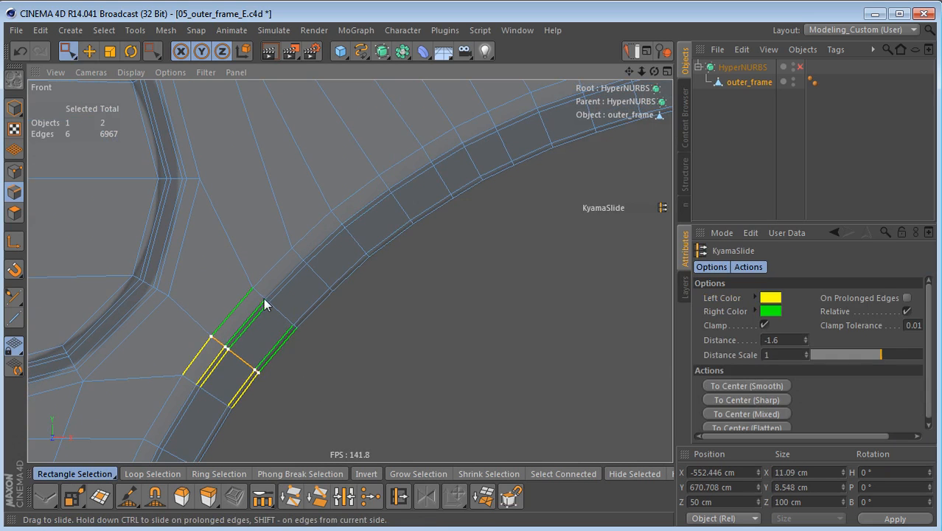
{"action": "key", "text": "space"}
{"action": "left_click_drag", "start_coordinate": [240, 278], "coordinate": [309, 360]}
{"action": "key", "text": "space"}
{"action": "left_click_drag", "start_coordinate": [471, 366], "coordinate": [457, 366]}
Step: Slide the recess corner's arch cut by -1.4 and the following cut toward the groove by -1.8
{"action": "key", "text": "space"}
{"action": "left_click_drag", "start_coordinate": [277, 236], "coordinate": [325, 333]}
{"action": "left_click_drag", "start_coordinate": [293, 297], "coordinate": [464, 364], "text": "ctrl"}
{"action": "key", "text": "space"}
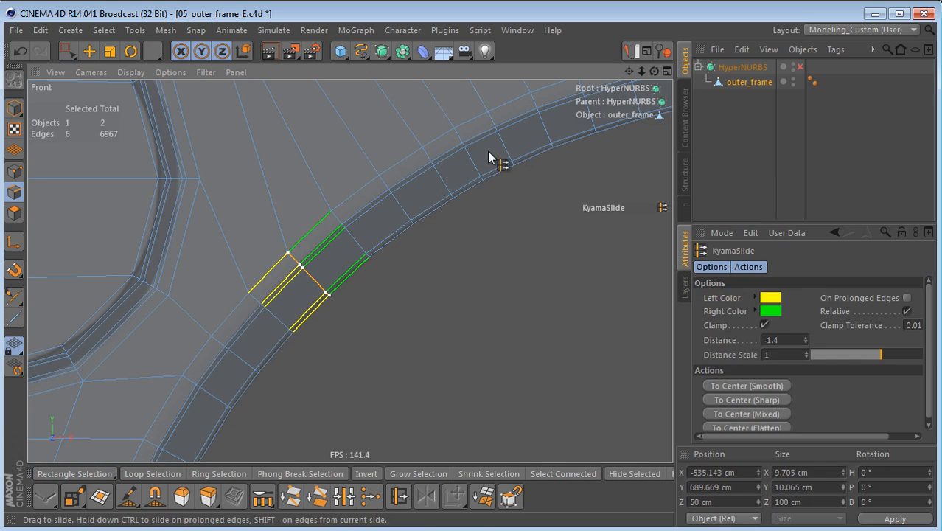
{"action": "key", "text": "space"}
{"action": "left_click_drag", "start_coordinate": [323, 203], "coordinate": [378, 271]}
{"action": "key", "text": "space"}
{"action": "left_click_drag", "start_coordinate": [471, 361], "coordinate": [460, 364]}
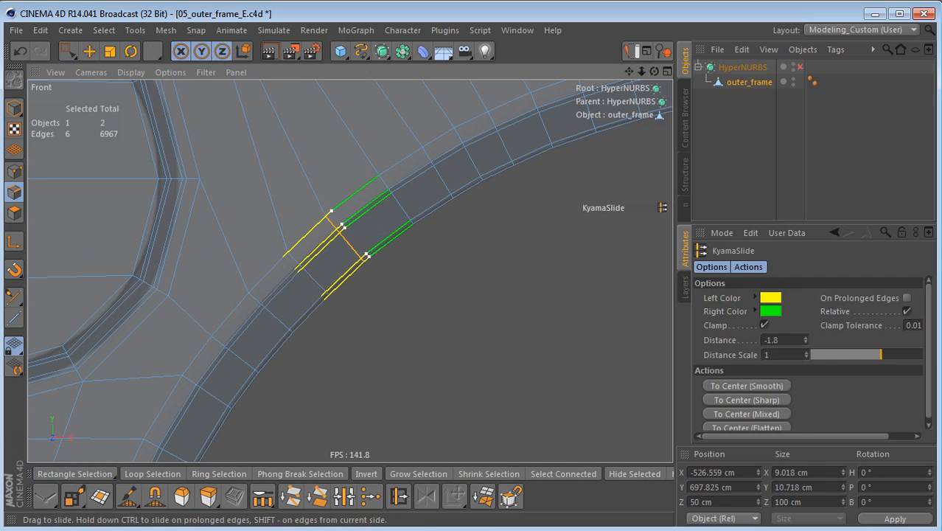
Step: Even out the following two arch cuts, sliding the one nearer the large circle by 2
{"action": "key", "text": "space"}
{"action": "left_click_drag", "start_coordinate": [370, 164], "coordinate": [417, 249]}
{"action": "key", "text": "space"}
{"action": "left_click_drag", "start_coordinate": [473, 362], "coordinate": [472, 362]}
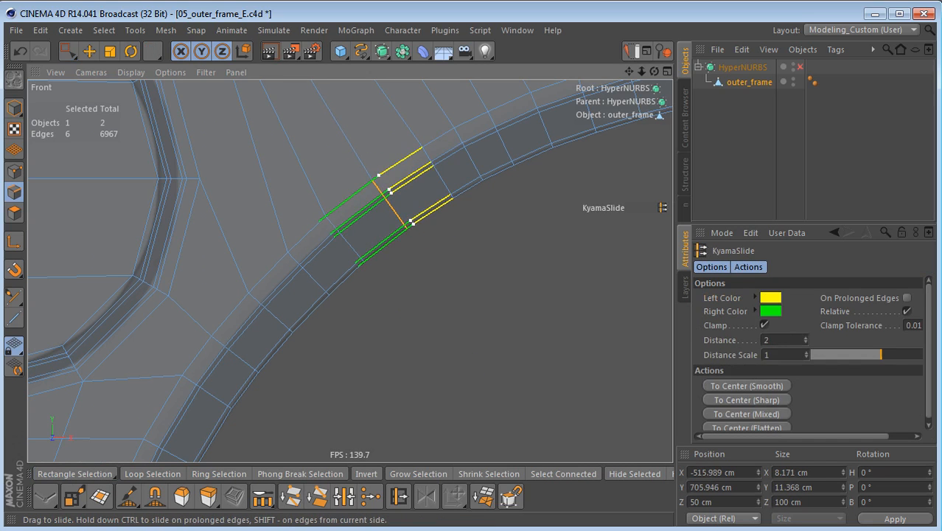
{"action": "middle_click_drag", "start_coordinate": [437, 274], "coordinate": [305, 358], "text": "alt"}
{"action": "key", "text": "space"}
{"action": "left_click_drag", "start_coordinate": [283, 222], "coordinate": [331, 300]}
{"action": "key", "text": "space"}
{"action": "left_click_drag", "start_coordinate": [471, 362], "coordinate": [455, 363]}
Step: Fine-tune the fifth arch cut from the groove with a slide of 0.2
{"action": "key", "text": "space"}
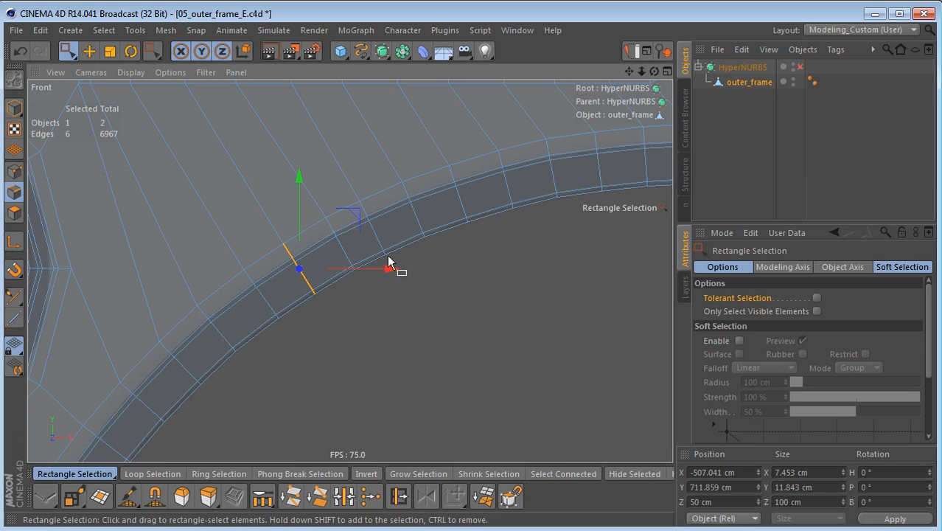
{"action": "key", "text": "space"}
{"action": "left_click_drag", "start_coordinate": [367, 221], "coordinate": [422, 324]}
{"action": "key", "text": "space"}
Step: Slide the next two mid-arch cuts toward the large circle's side by 1.4 and 2.4 to equalize the segments
{"action": "key", "text": "space"}
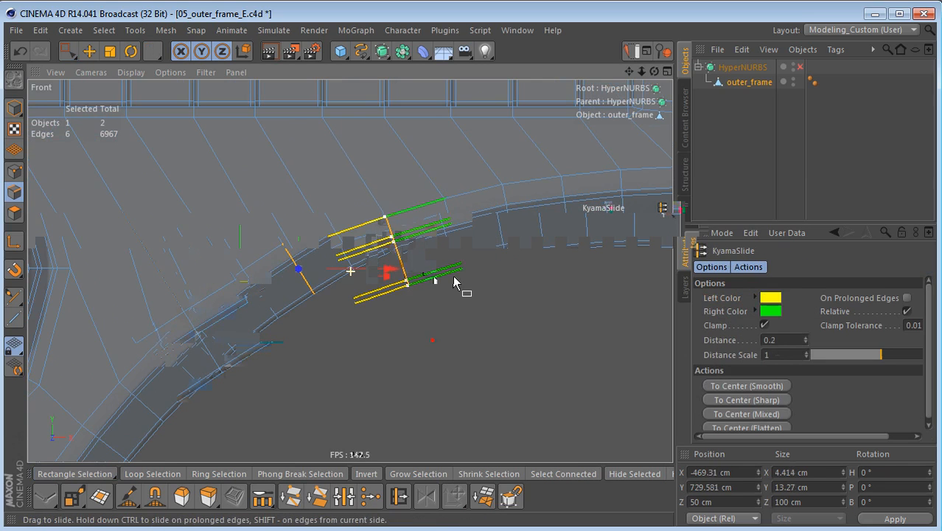
{"action": "key", "text": "space"}
{"action": "left_click_drag", "start_coordinate": [321, 224], "coordinate": [370, 331]}
{"action": "key", "text": "space"}
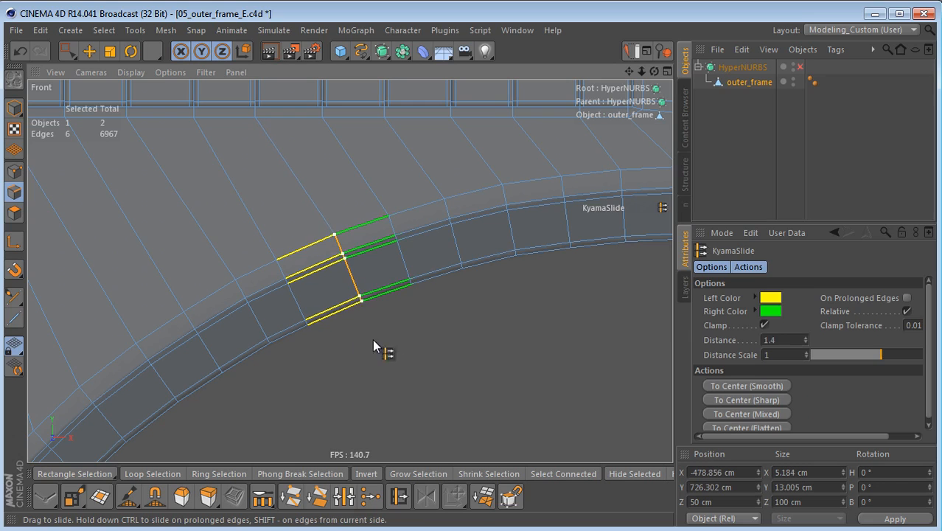
{"action": "key", "text": "space"}
{"action": "left_click_drag", "start_coordinate": [263, 251], "coordinate": [318, 329]}
{"action": "key", "text": "space"}
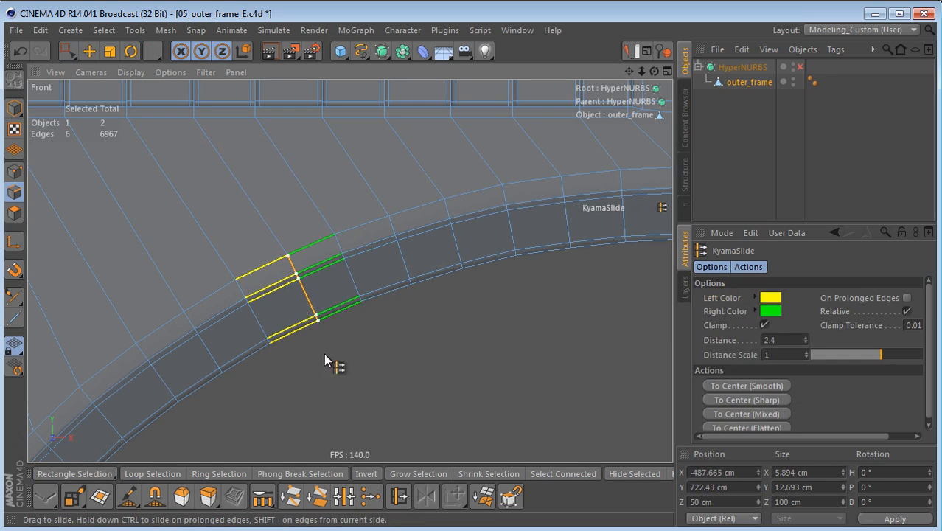
Step: Inspect the cut spacing along the arch and enable the HyperNURBS object to smooth the outer_frame
{"action": "scroll", "coordinate": [354, 343], "scroll_direction": "down", "scroll_amount": 5}
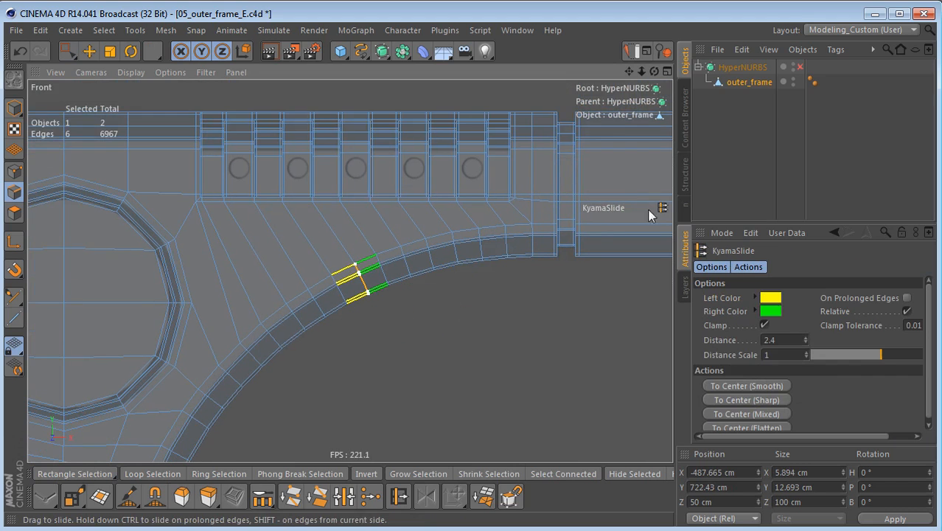
{"action": "left_click", "coordinate": [744, 67]}
{"action": "right_click_drag", "start_coordinate": [435, 305], "coordinate": [539, 301], "text": "alt"}
{"action": "middle_click_drag", "start_coordinate": [538, 296], "coordinate": [387, 325], "text": "alt"}
{"action": "right_click_drag", "start_coordinate": [468, 242], "coordinate": [537, 250], "text": "alt"}
{"action": "middle_click_drag", "start_coordinate": [472, 251], "coordinate": [652, 215], "text": "alt"}
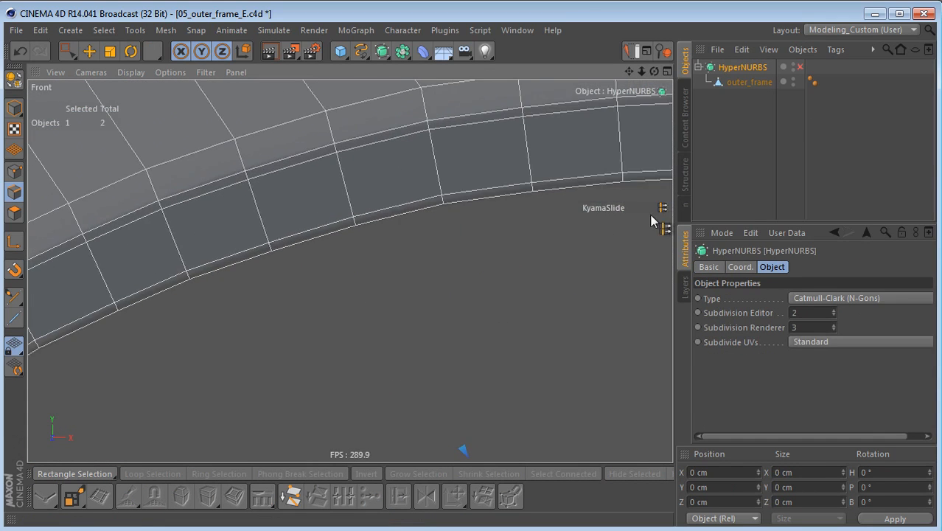
{"action": "middle_click_drag", "start_coordinate": [324, 293], "coordinate": [477, 242], "text": "alt"}
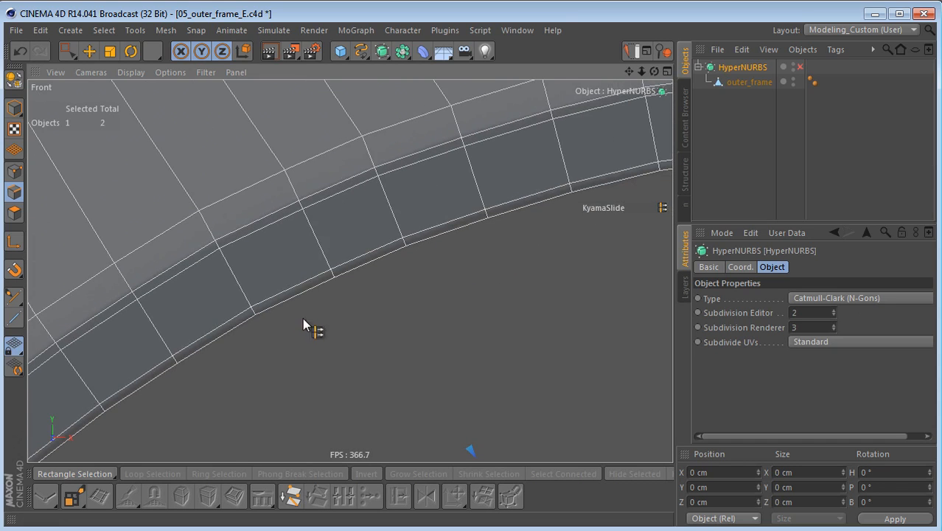
{"action": "middle_click_drag", "start_coordinate": [349, 270], "coordinate": [536, 247], "text": "alt"}
{"action": "right_click_drag", "start_coordinate": [475, 280], "coordinate": [444, 308], "text": "alt"}
{"action": "middle_click_drag", "start_coordinate": [443, 307], "coordinate": [517, 225], "text": "alt"}
{"action": "mouse_move", "coordinate": [328, 373]}
{"action": "right_mouse_down", "text": "alt"}
{"action": "mouse_move", "coordinate": [411, 350]}
{"action": "mouse_move", "coordinate": [353, 385]}
{"action": "right_mouse_up", "text": "alt"}
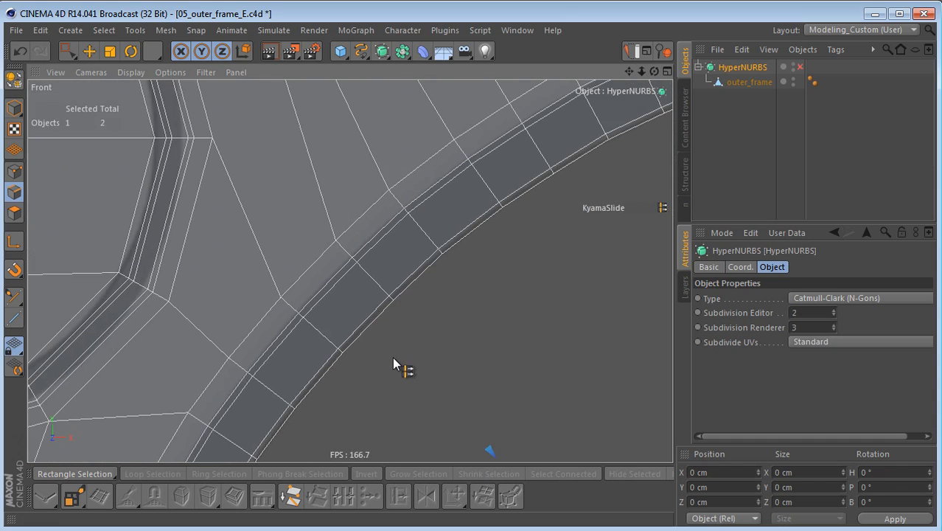
{"action": "key", "text": "q"}
{"action": "right_click_drag", "start_coordinate": [434, 329], "coordinate": [408, 337], "text": "alt"}
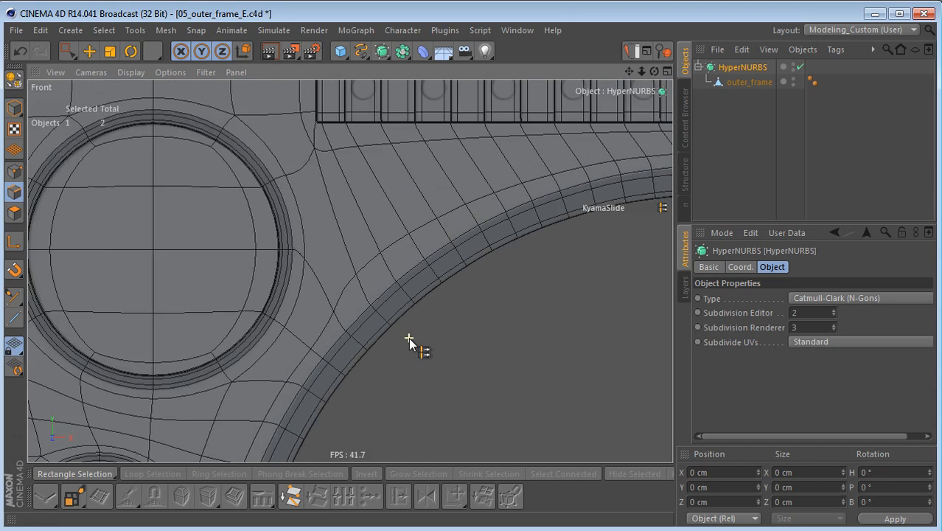
Step: Inspect the smoothed arch and recess in a rendered preview of the front view, and switch HyperNURBS off
{"action": "right_click_drag", "start_coordinate": [350, 271], "coordinate": [404, 306], "text": "alt"}
{"action": "middle_click_drag", "start_coordinate": [404, 306], "coordinate": [326, 307], "text": "alt"}
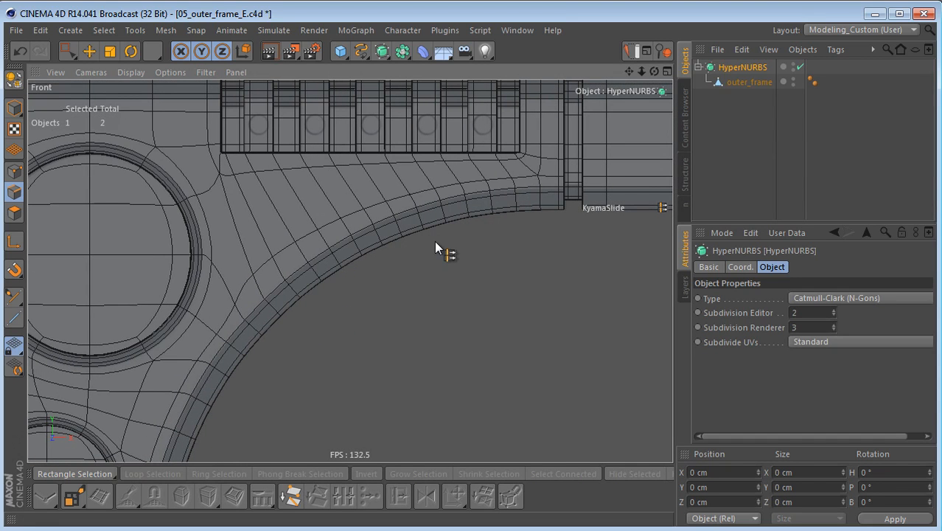
{"action": "key", "text": "ctrl+r"}
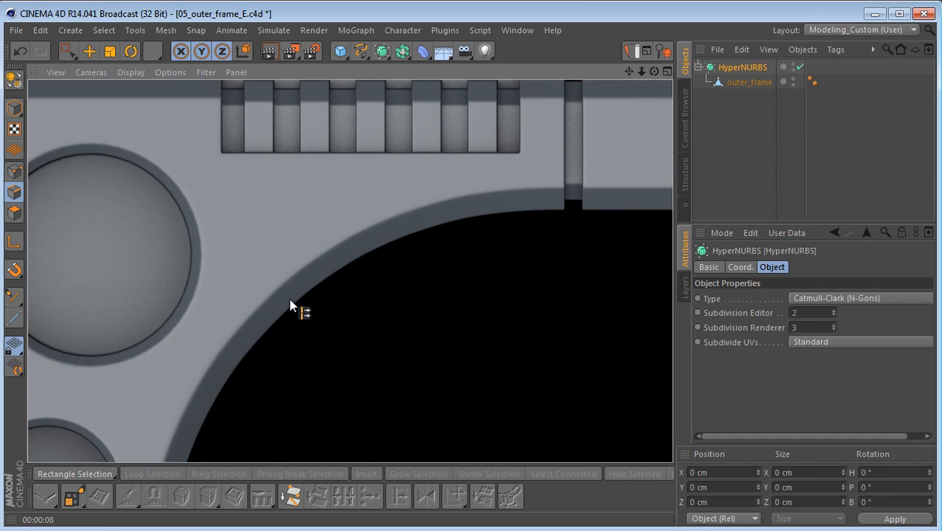
{"action": "scroll", "coordinate": [353, 214], "scroll_direction": "up", "scroll_amount": 2}
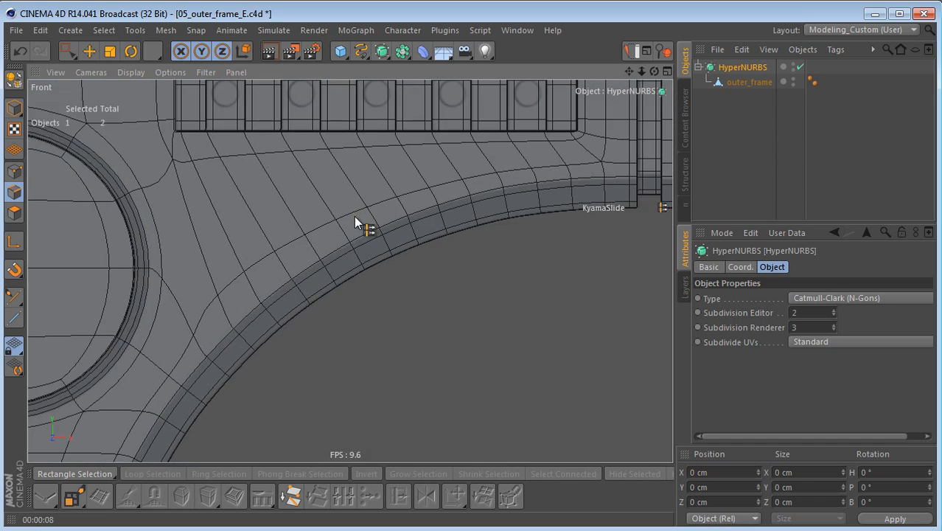
{"action": "scroll", "coordinate": [353, 217], "scroll_direction": "up", "scroll_amount": 2}
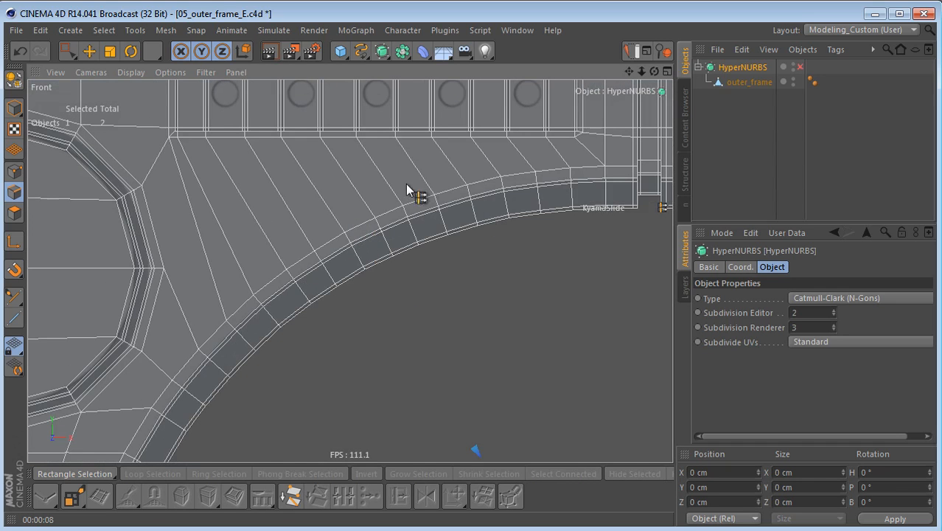
Step: Cut all slanted outer_frame edges between the ribs and the arch with Edge Cut, using 50 % offset and subdivision 1 without N-gons
{"action": "middle_click_drag", "start_coordinate": [496, 246], "coordinate": [524, 297], "text": "alt"}
{"action": "middle_click_drag", "start_coordinate": [399, 296], "coordinate": [365, 306], "text": "alt"}
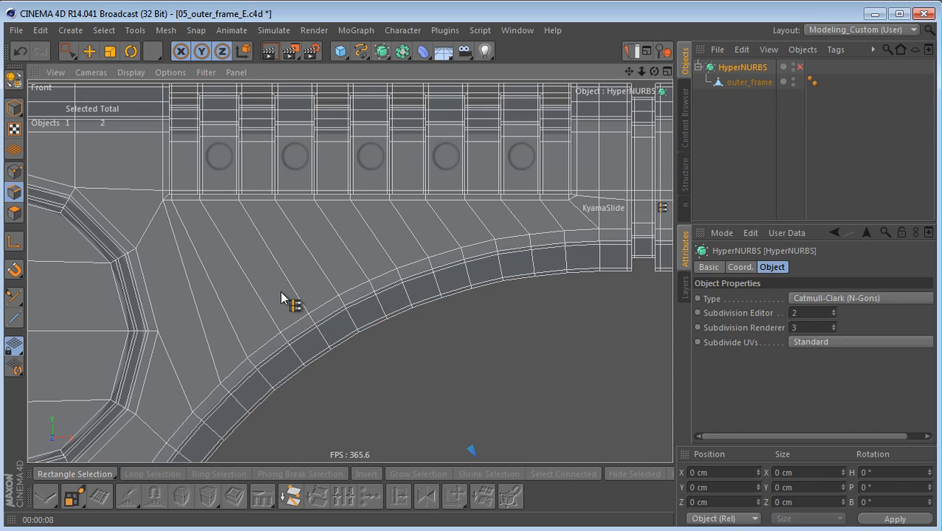
{"action": "left_click", "coordinate": [744, 83]}
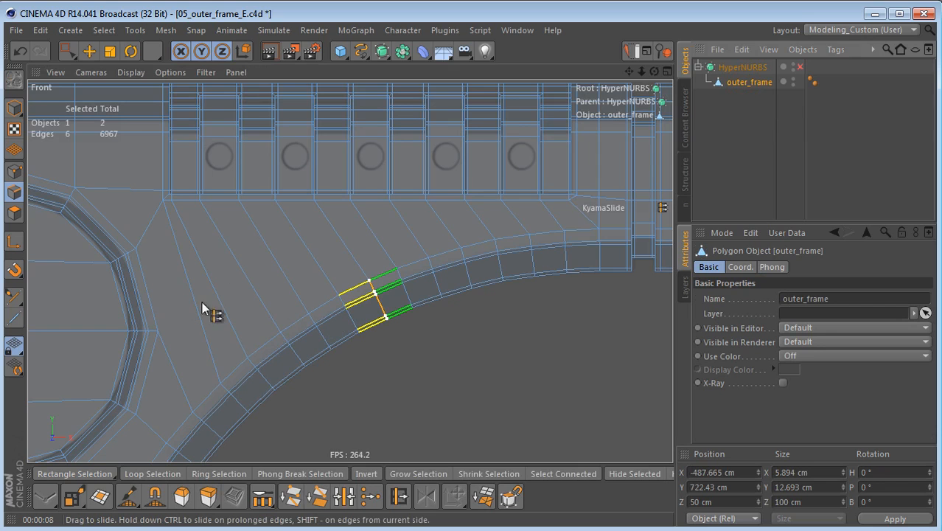
{"action": "scroll", "coordinate": [288, 270], "scroll_direction": "up", "scroll_amount": 2}
{"action": "key", "text": "space"}
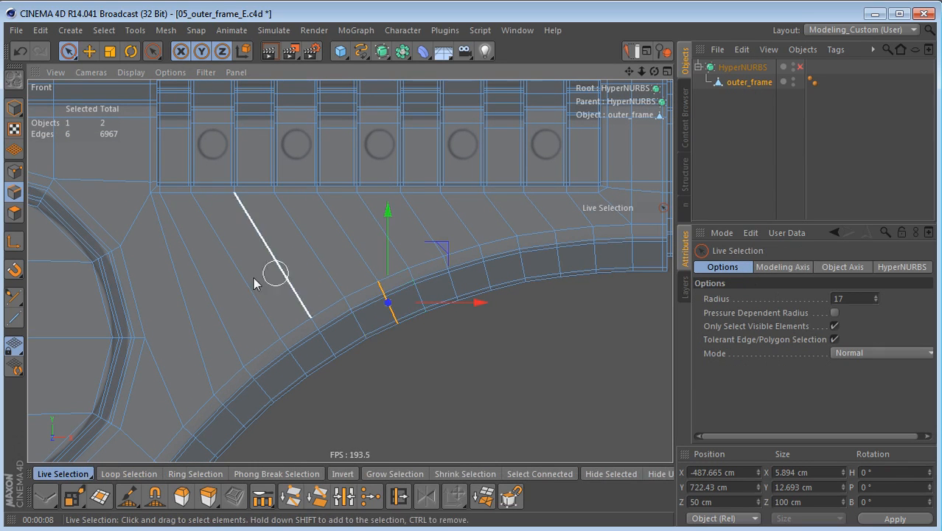
{"action": "left_click_drag", "start_coordinate": [177, 294], "coordinate": [503, 220]}
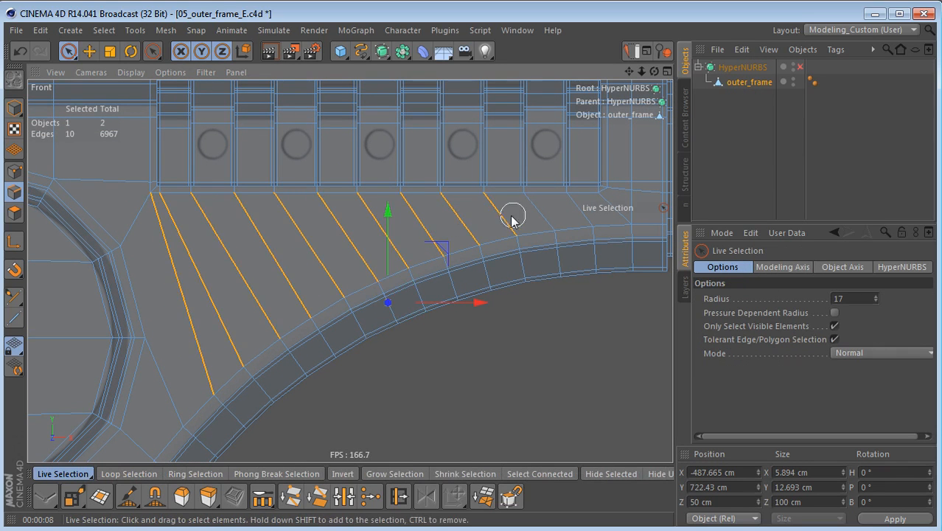
{"action": "left_click_drag", "start_coordinate": [599, 210], "coordinate": [601, 211]}
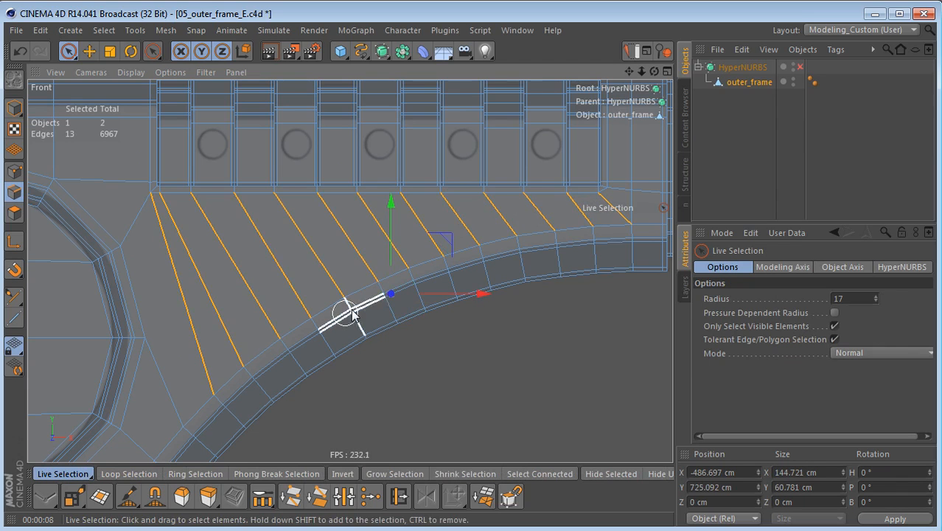
{"action": "key", "text": "m"}
{"action": "key", "text": "f"}
{"action": "left_click", "coordinate": [423, 384]}
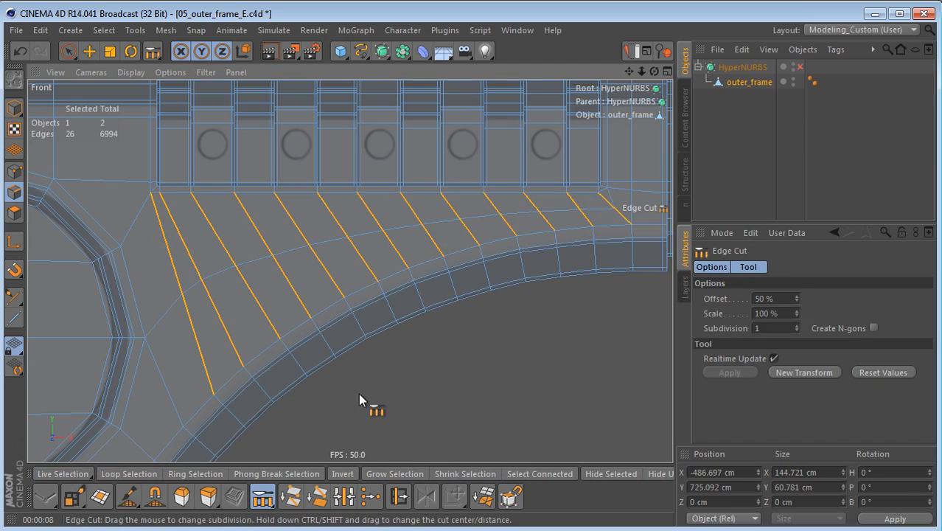
{"action": "middle_click_drag", "start_coordinate": [364, 393], "coordinate": [445, 383], "text": "alt"}
{"action": "scroll", "coordinate": [304, 338], "scroll_direction": "up", "scroll_amount": 1}
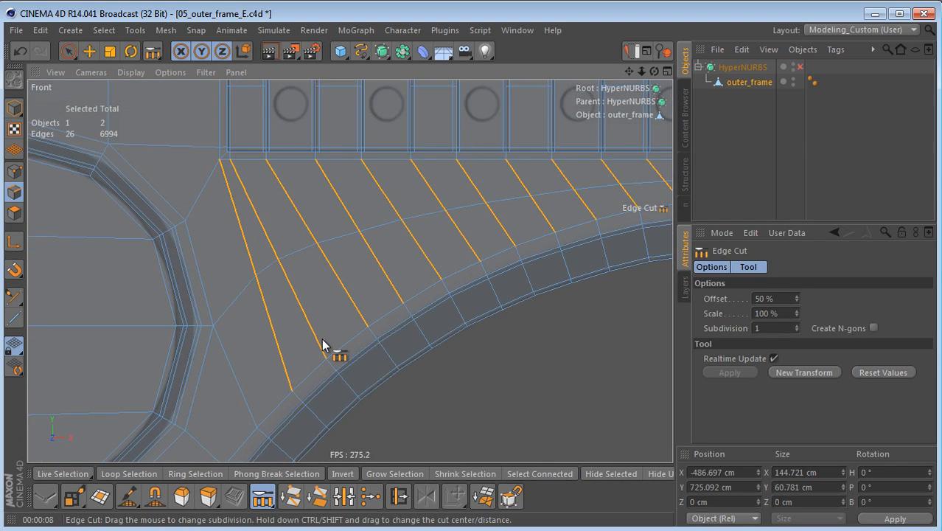
Step: Slide the two points of the new middle cut nearest the large circle to even out its curve, and check it under HyperNURBS
{"action": "key", "text": "Return"}
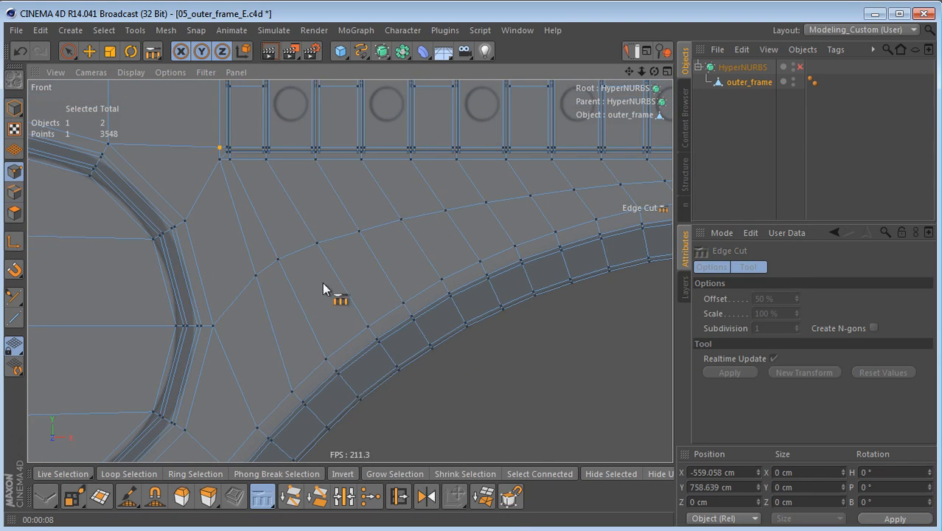
{"action": "right_click", "coordinate": [313, 196]}
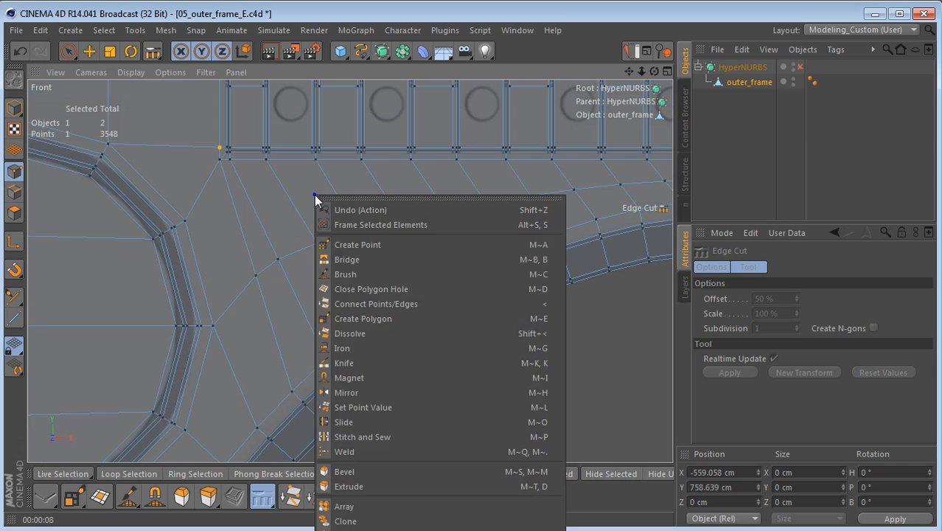
{"action": "left_click", "coordinate": [371, 420]}
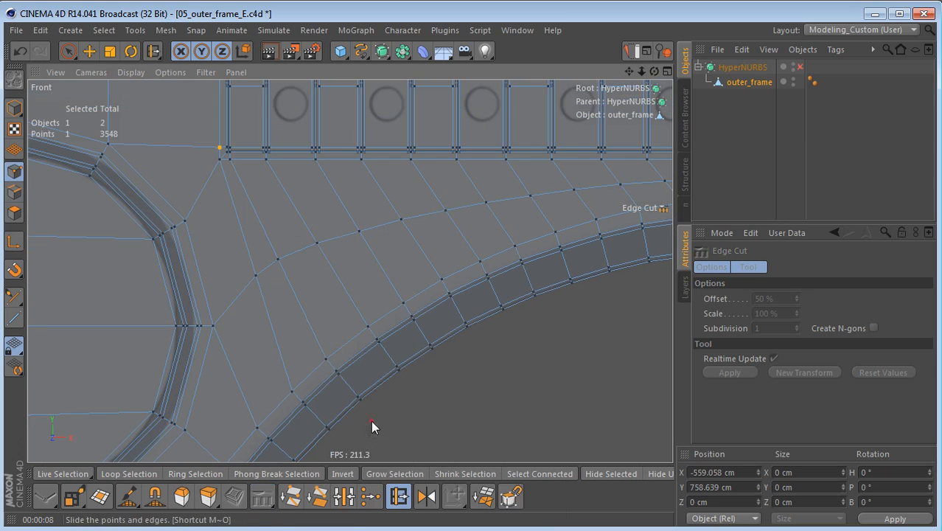
{"action": "left_click_drag", "start_coordinate": [256, 279], "coordinate": [240, 294]}
{"action": "left_click_drag", "start_coordinate": [278, 264], "coordinate": [314, 248]}
{"action": "scroll", "coordinate": [374, 306], "scroll_direction": "down", "scroll_amount": 5}
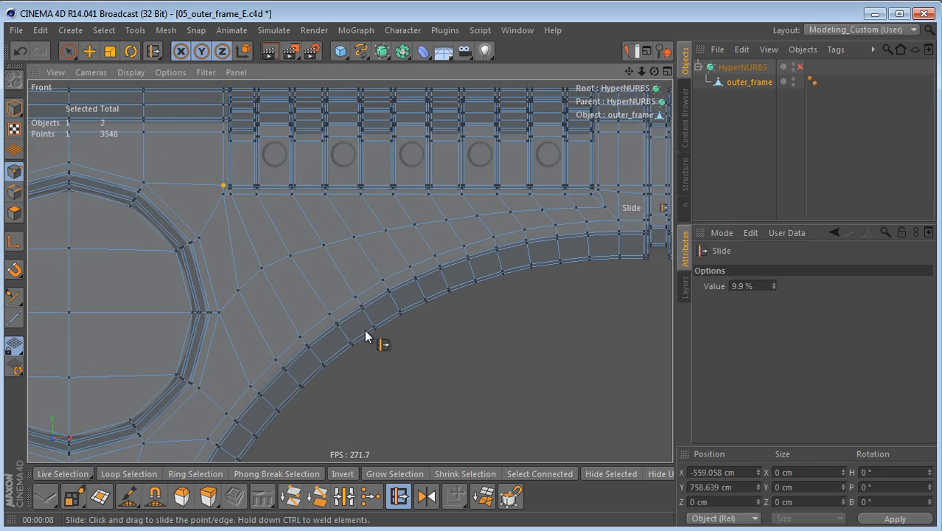
{"action": "key", "text": "q"}
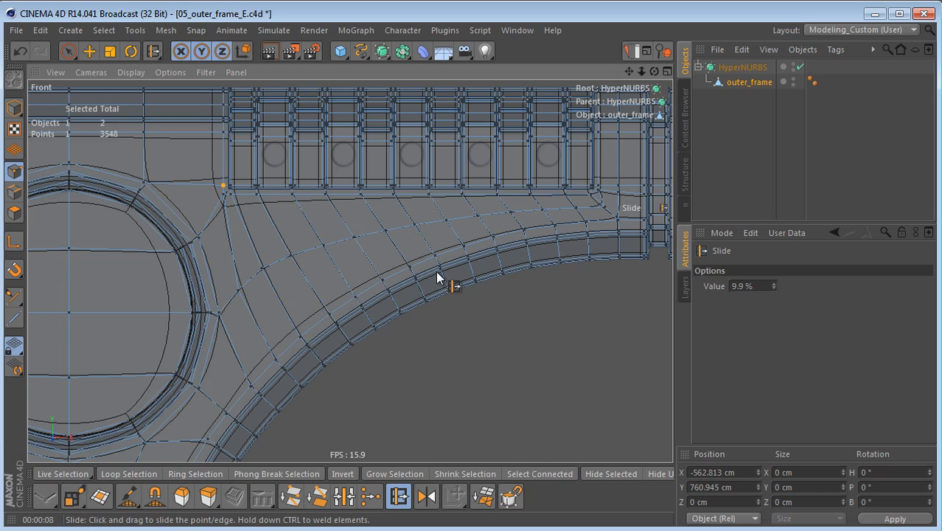
{"action": "key", "text": "q"}
Step: Knife a vertical cut beside the groove from the end point of the middle cut up to the frame's upper edge
{"action": "scroll", "coordinate": [521, 232], "scroll_direction": "up", "scroll_amount": 6}
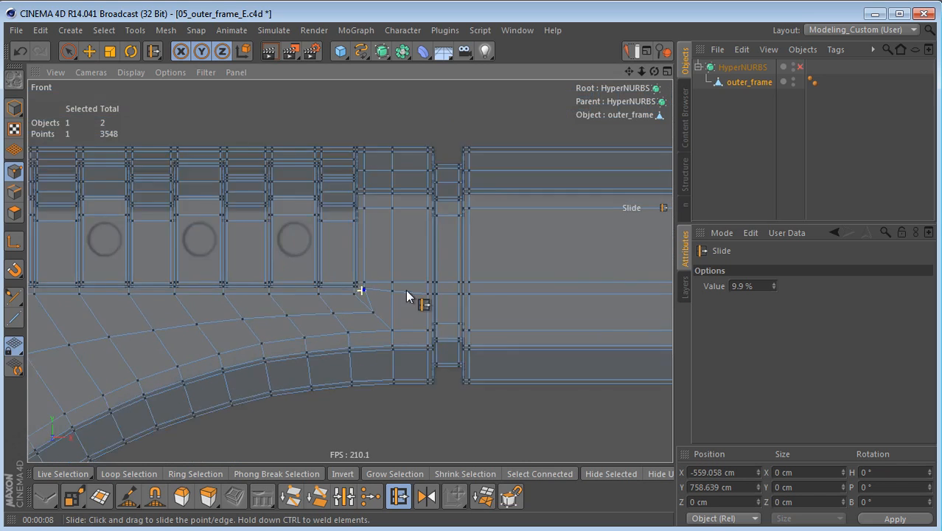
{"action": "middle_click_drag", "start_coordinate": [370, 302], "coordinate": [308, 330]}
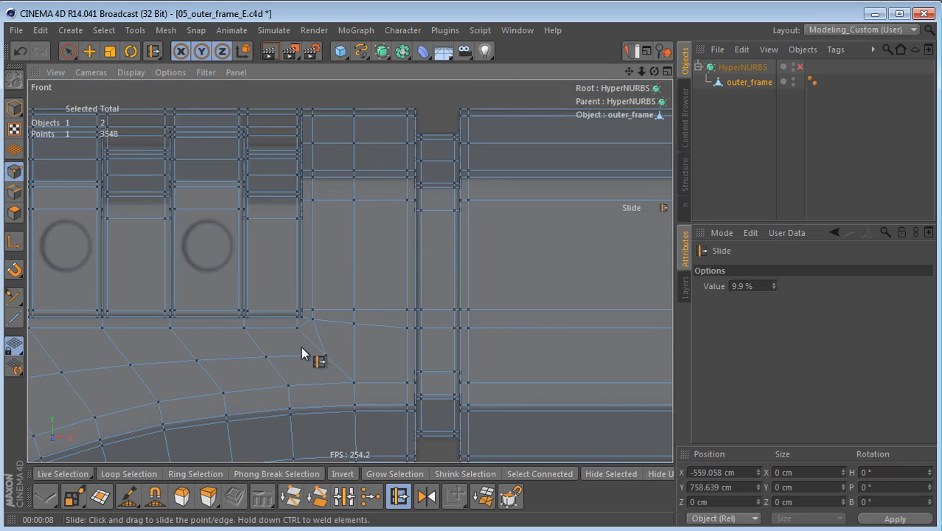
{"action": "key", "text": "k"}
{"action": "mouse_move", "coordinate": [313, 320]}
{"action": "left_mouse_down"}
{"action": "mouse_move", "coordinate": [324, 352]}
{"action": "mouse_move", "coordinate": [354, 101]}
{"action": "left_mouse_up"}
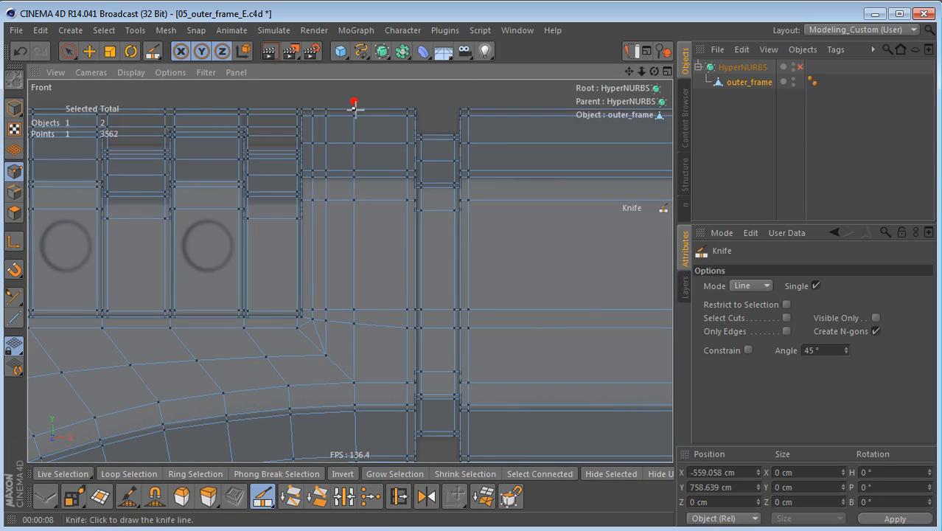
Step: Move all points of the new vertical cut slightly toward the groove, to X -418.349 cm
{"action": "middle_click_drag", "start_coordinate": [385, 243], "coordinate": [423, 244]}
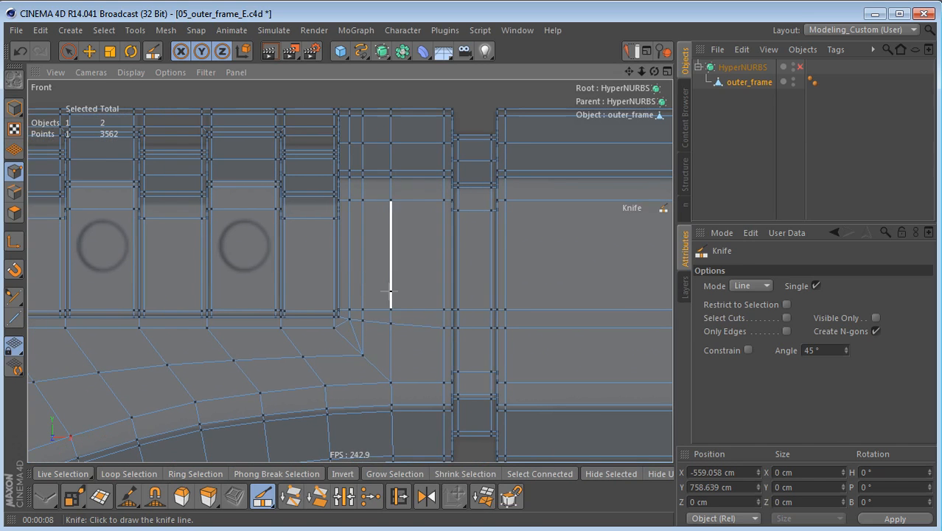
{"action": "key", "text": "0"}
{"action": "left_click_drag", "start_coordinate": [377, 201], "coordinate": [385, 368]}
{"action": "left_click_drag", "start_coordinate": [452, 231], "coordinate": [459, 232]}
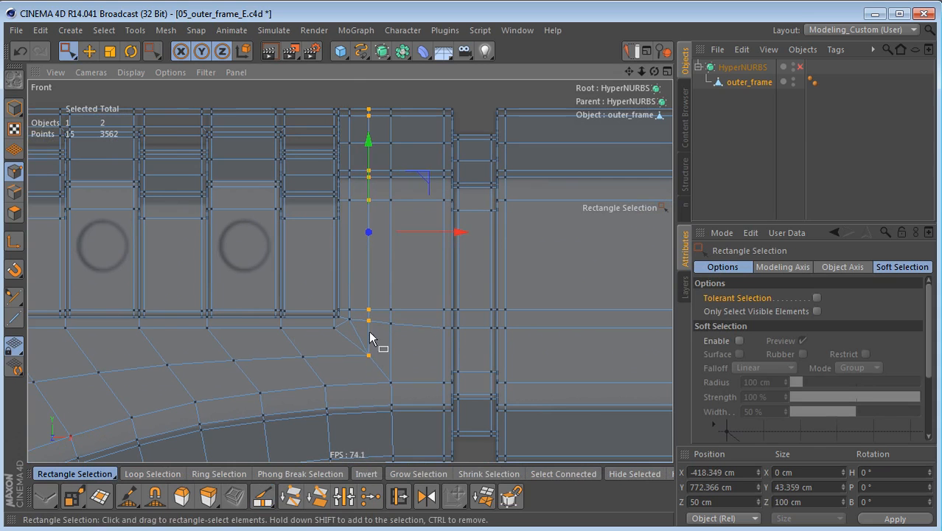
Step: Delete the short diagonal edge between the recess corner and the lower end of the new vertical cut
{"action": "left_click", "coordinate": [19, 193]}
{"action": "scroll", "coordinate": [353, 343], "scroll_direction": "up", "scroll_amount": 2}
{"action": "key", "text": "9"}
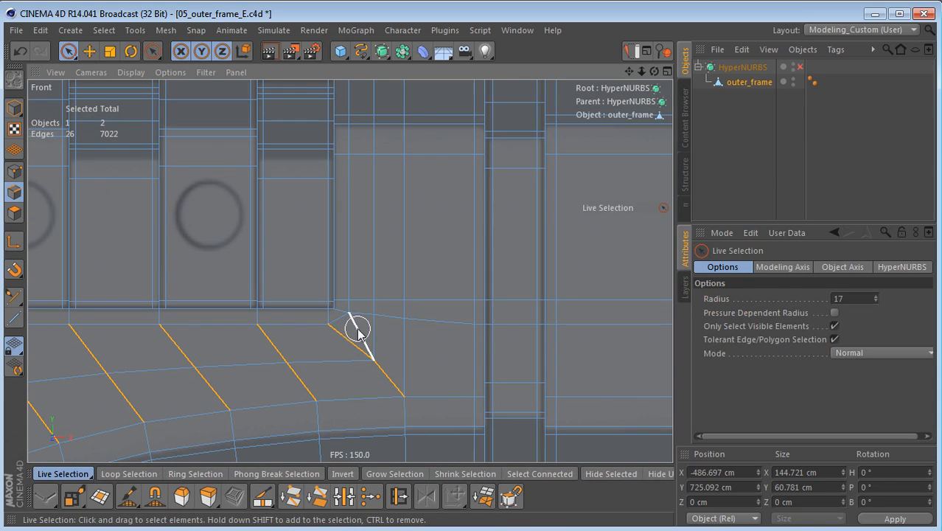
{"action": "key", "text": "Delete"}
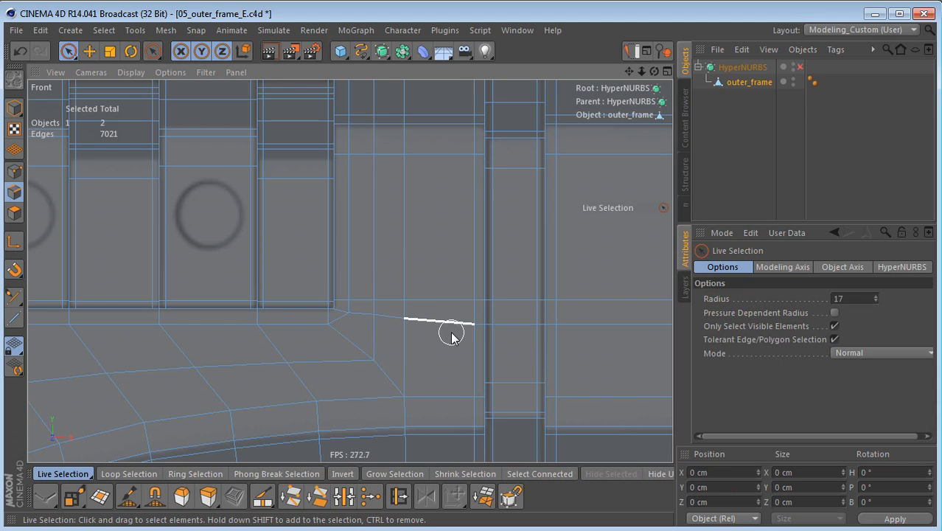
Step: Inspect the recess, arch and top face in the perspective view with HyperNURBS enabled
{"action": "middle_click", "coordinate": [427, 305]}
{"action": "middle_click", "coordinate": [227, 185]}
{"action": "right_click_drag", "start_coordinate": [326, 277], "coordinate": [258, 274], "text": "alt"}
{"action": "left_click_drag", "start_coordinate": [258, 274], "coordinate": [205, 330], "text": "alt"}
{"action": "middle_click_drag", "start_coordinate": [205, 329], "coordinate": [299, 277], "text": "alt"}
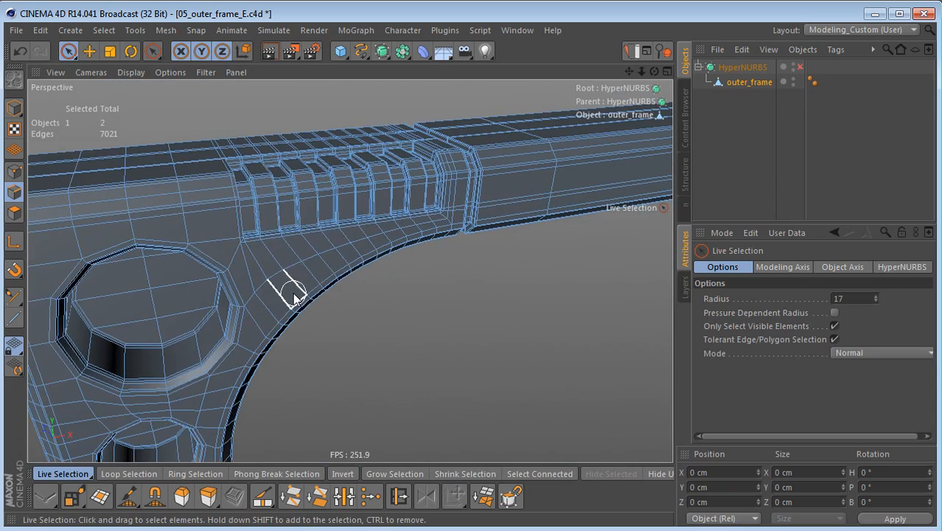
{"action": "key", "text": "q"}
{"action": "mouse_move", "coordinate": [396, 279]}
{"action": "left_mouse_down", "text": "alt"}
{"action": "mouse_move", "coordinate": [292, 279]}
{"action": "mouse_move", "coordinate": [228, 212]}
{"action": "mouse_move", "coordinate": [463, 210]}
{"action": "mouse_move", "coordinate": [416, 221]}
{"action": "mouse_move", "coordinate": [357, 185]}
{"action": "mouse_move", "coordinate": [508, 241]}
{"action": "mouse_move", "coordinate": [536, 233]}
{"action": "mouse_move", "coordinate": [560, 245]}
{"action": "mouse_move", "coordinate": [575, 284]}
{"action": "mouse_move", "coordinate": [566, 307]}
{"action": "mouse_move", "coordinate": [516, 339]}
{"action": "mouse_move", "coordinate": [578, 340]}
{"action": "mouse_move", "coordinate": [521, 299]}
{"action": "mouse_move", "coordinate": [442, 311]}
{"action": "mouse_move", "coordinate": [266, 92]}
{"action": "mouse_move", "coordinate": [307, 232]}
{"action": "mouse_move", "coordinate": [417, 278]}
{"action": "mouse_move", "coordinate": [426, 318]}
{"action": "left_mouse_up", "text": "alt"}
{"action": "left_click", "coordinate": [749, 141]}
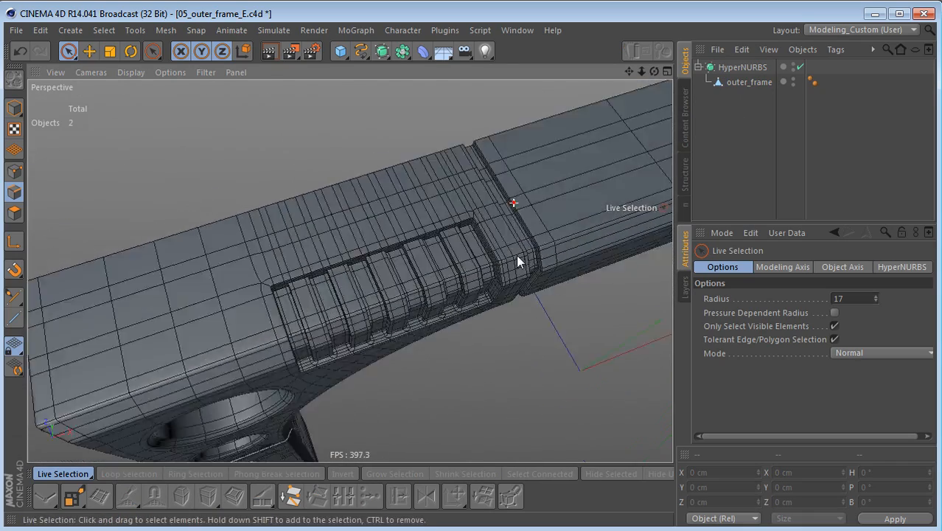
Step: Compare outer_frame's edge flow on the top face around the ribbed recess with HyperNURBS on and off
{"action": "left_click", "coordinate": [741, 82]}
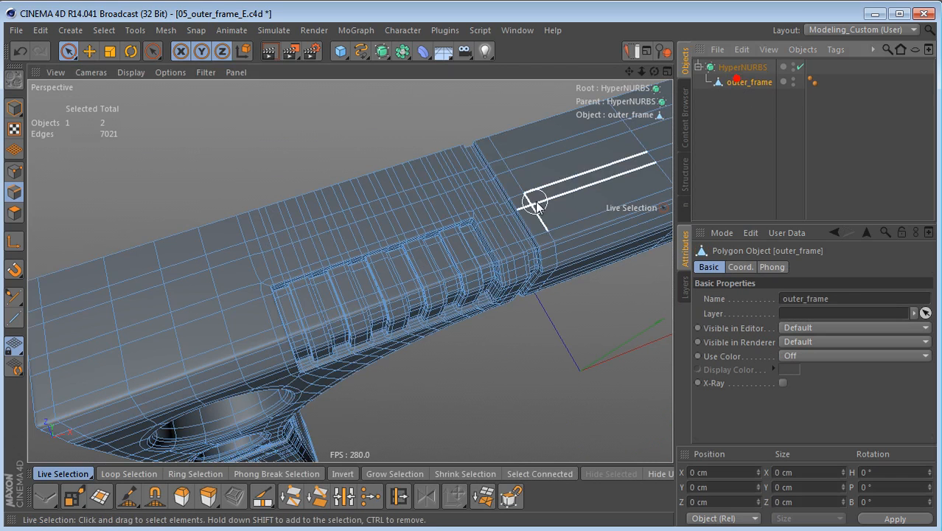
{"action": "middle_click_drag", "start_coordinate": [536, 206], "coordinate": [488, 210], "text": "alt"}
{"action": "key", "text": "q"}
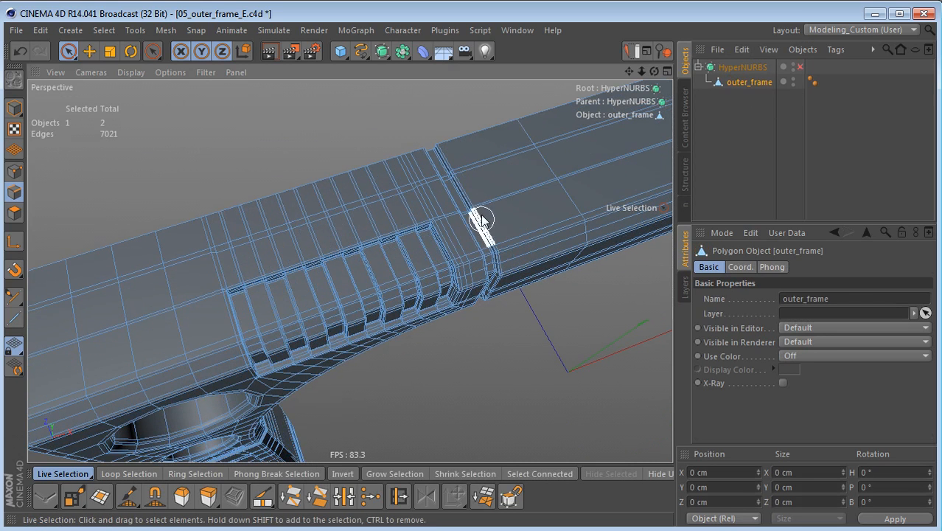
{"action": "scroll", "coordinate": [415, 282], "scroll_direction": "up", "scroll_amount": 2}
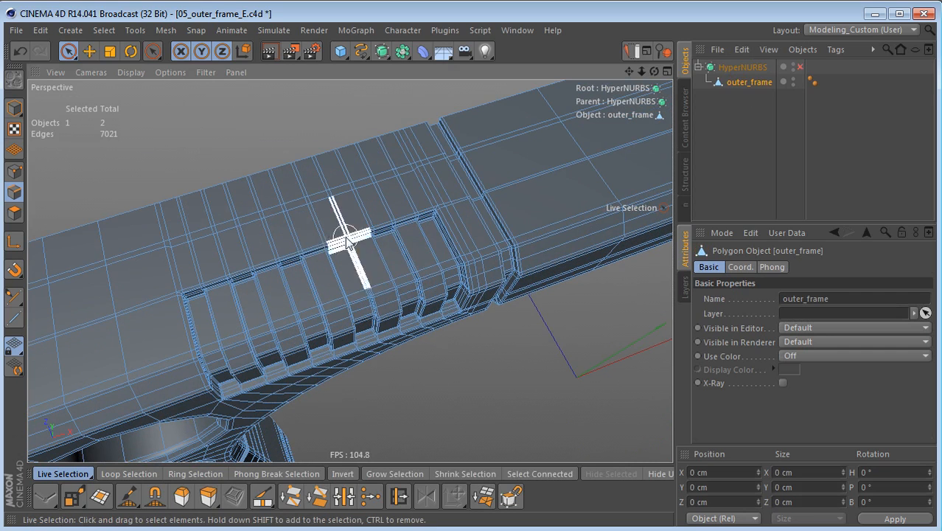
{"action": "key", "text": "q"}
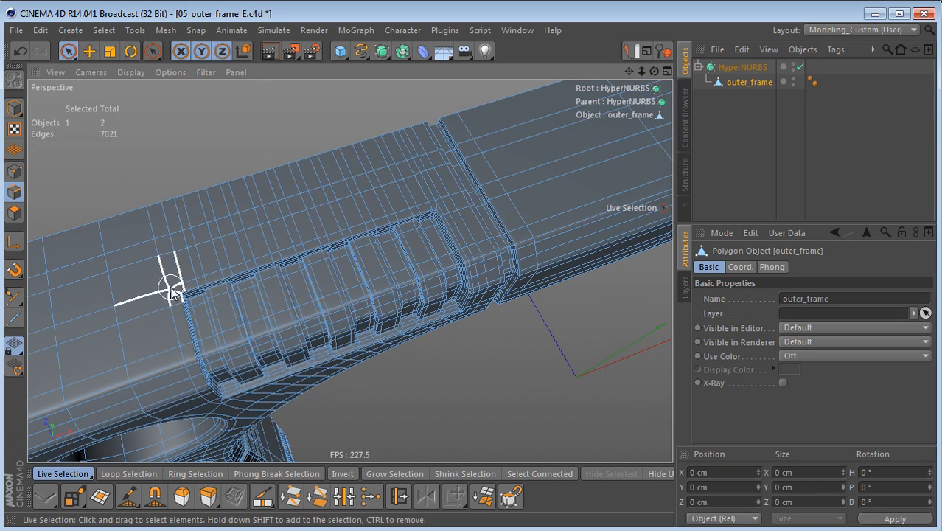
{"action": "key", "text": "q"}
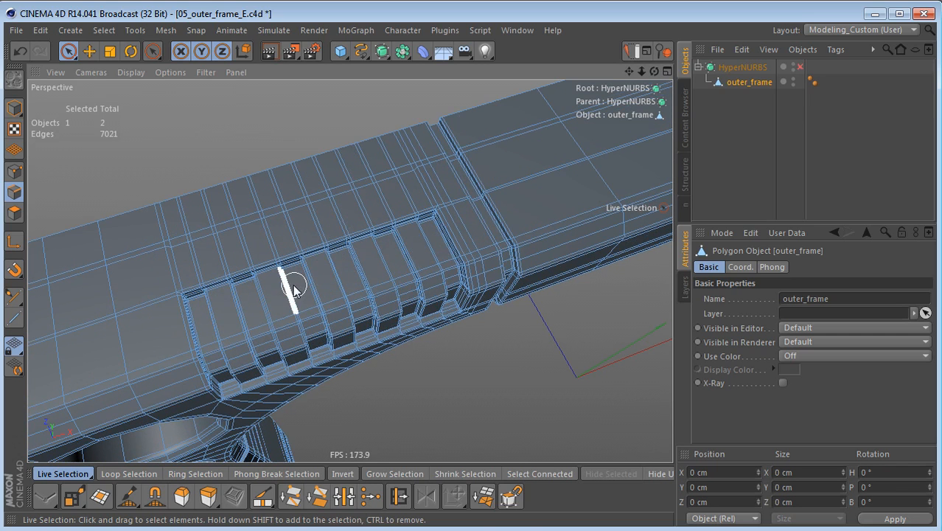
Step: Move the long edge loop on the frame's top face closer to the ribs, to Z 61.944 cm, and enable HyperNURBS
{"action": "key", "text": "e"}
{"action": "left_click_drag", "start_coordinate": [243, 285], "coordinate": [255, 261], "text": "alt"}
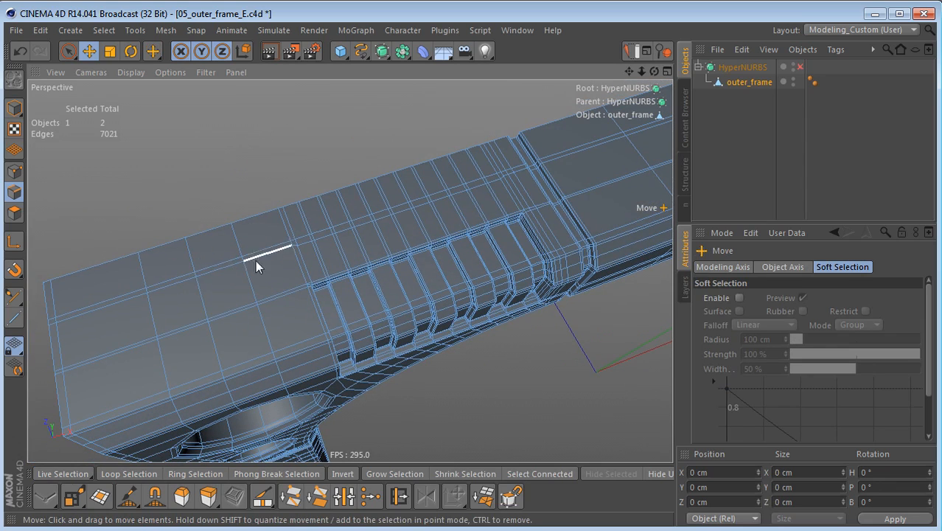
{"action": "left_click", "coordinate": [213, 270]}
{"action": "middle_click_drag", "start_coordinate": [440, 241], "coordinate": [57, 367], "text": "alt"}
{"action": "left_click_drag", "start_coordinate": [58, 367], "coordinate": [102, 379], "text": "alt"}
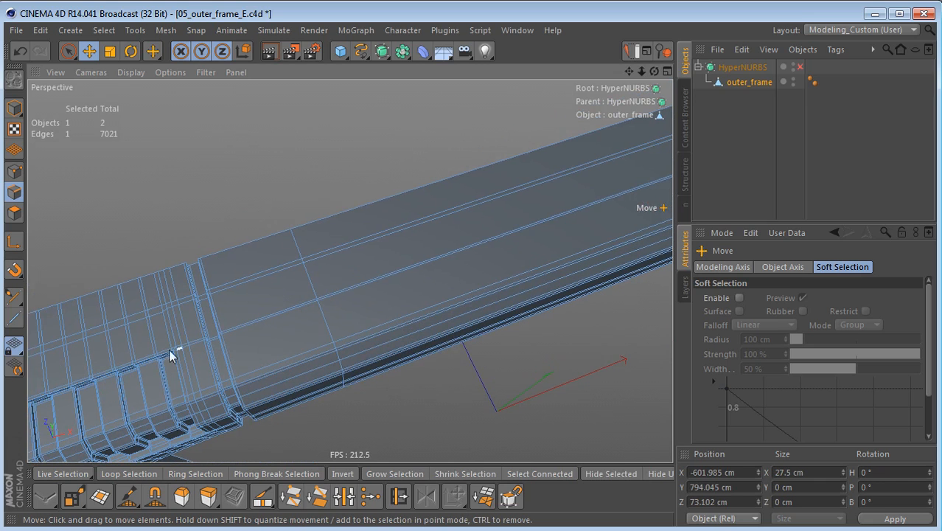
{"action": "left_click", "coordinate": [353, 248]}
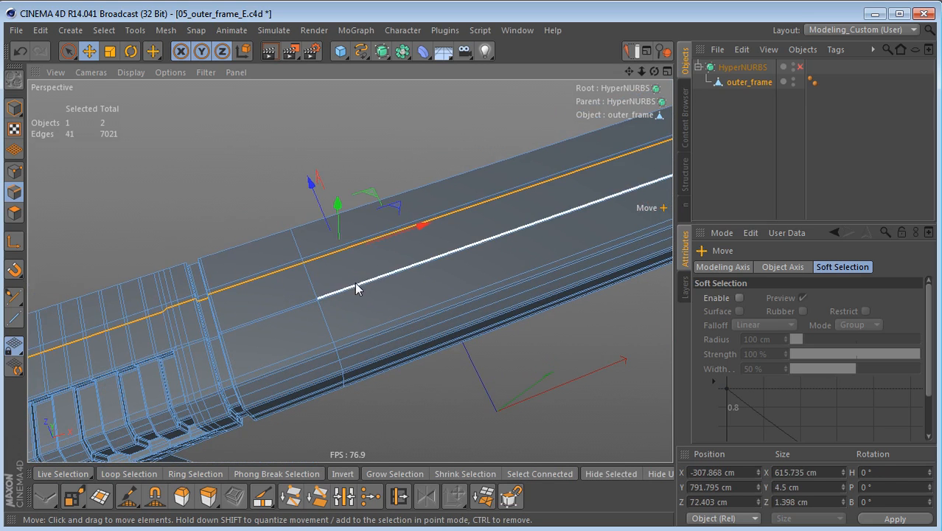
{"action": "left_click_drag", "start_coordinate": [362, 292], "coordinate": [616, 213], "text": "alt"}
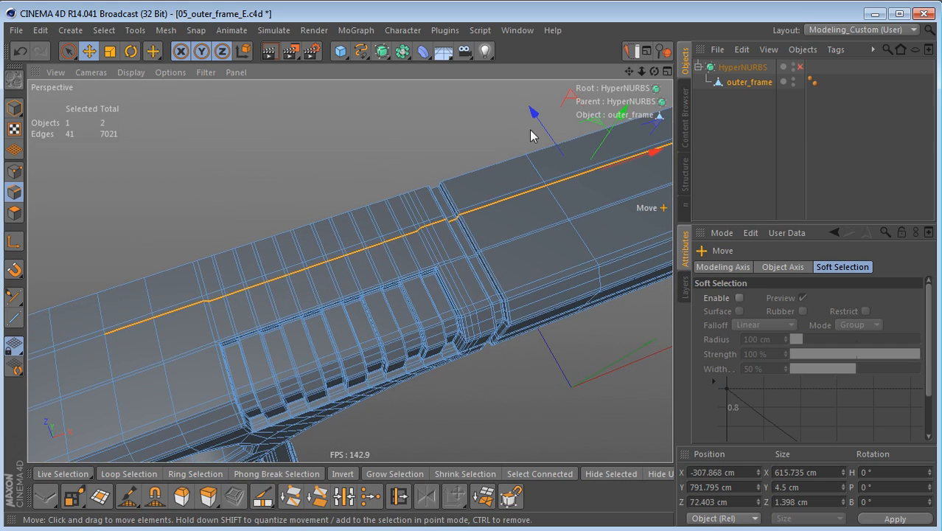
{"action": "left_click_drag", "start_coordinate": [537, 111], "coordinate": [544, 121]}
{"action": "key", "text": "q"}
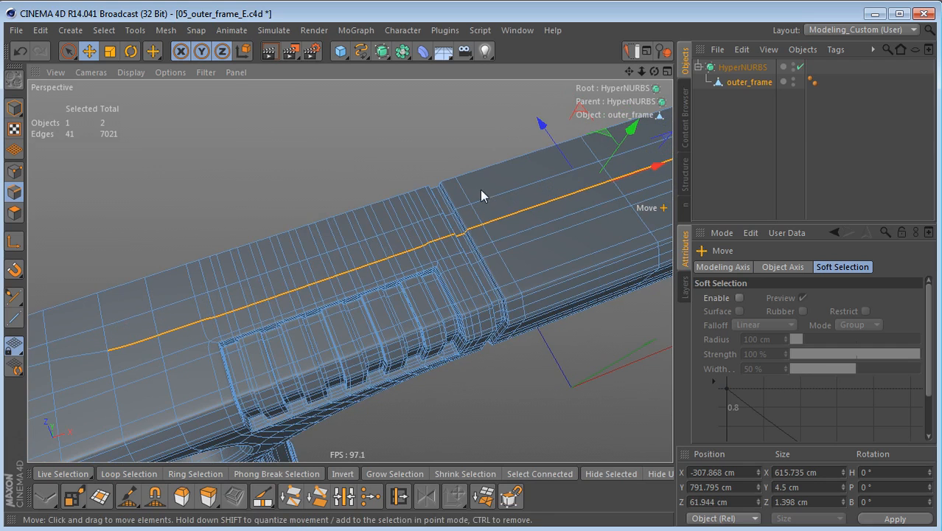
Step: Move the selected long edge loop on the top face even closer to the ribs, to Z 58.9 cm
{"action": "left_click_drag", "start_coordinate": [478, 195], "coordinate": [447, 232], "text": "alt"}
{"action": "right_click_drag", "start_coordinate": [447, 233], "coordinate": [507, 216], "text": "alt"}
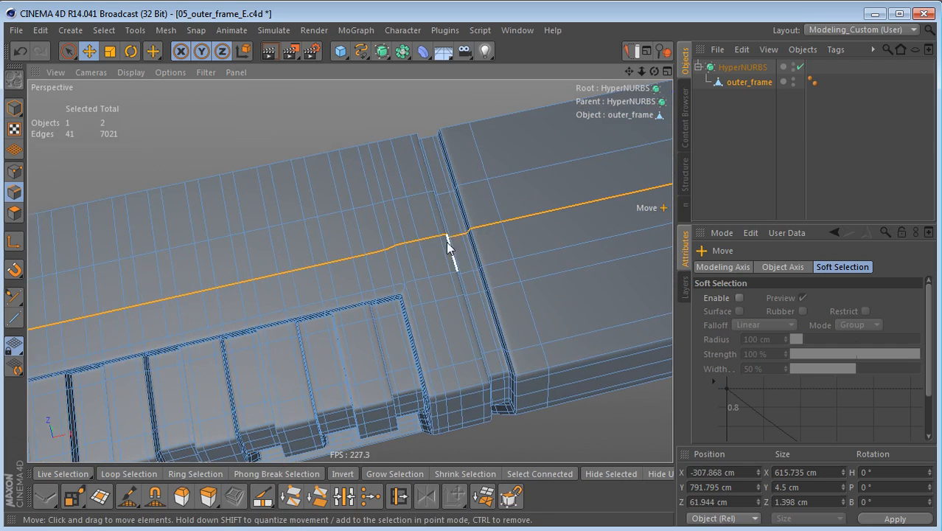
{"action": "left_click_drag", "start_coordinate": [455, 243], "coordinate": [488, 198], "text": "alt"}
{"action": "middle_click_drag", "start_coordinate": [488, 204], "coordinate": [354, 218], "text": "alt"}
{"action": "left_click_drag", "start_coordinate": [497, 105], "coordinate": [500, 109]}
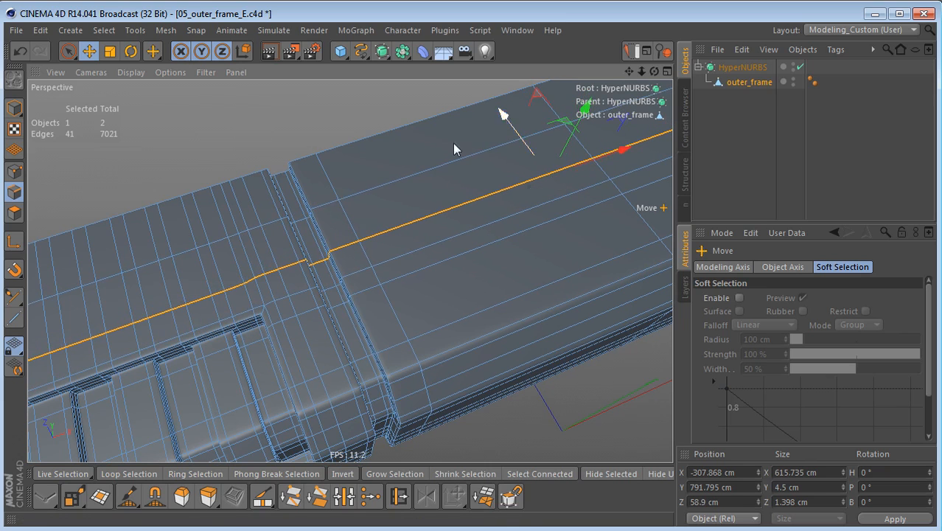
{"action": "middle_click_drag", "start_coordinate": [278, 299], "coordinate": [552, 197], "text": "alt"}
{"action": "right_click_drag", "start_coordinate": [499, 216], "coordinate": [476, 235], "text": "alt"}
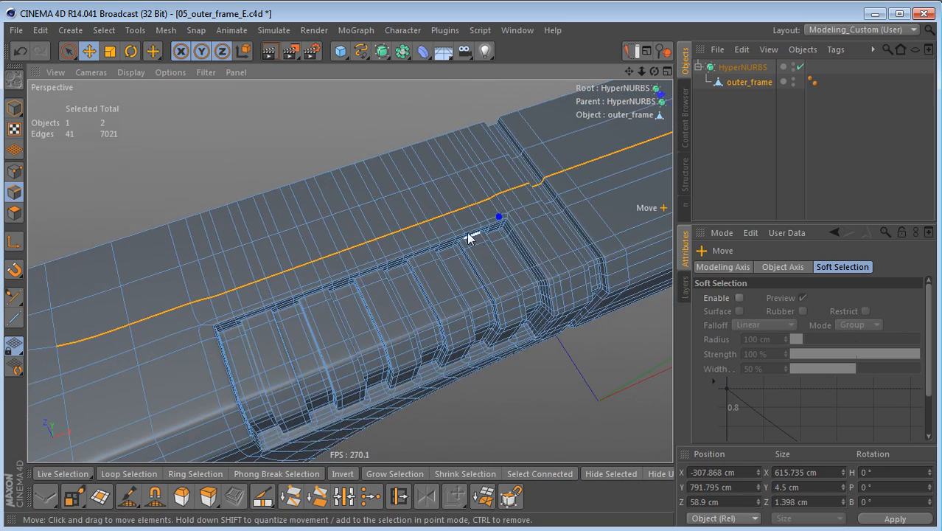
{"action": "middle_click_drag", "start_coordinate": [435, 238], "coordinate": [459, 186], "text": "alt"}
{"action": "left_click_drag", "start_coordinate": [299, 287], "coordinate": [294, 238], "text": "alt"}
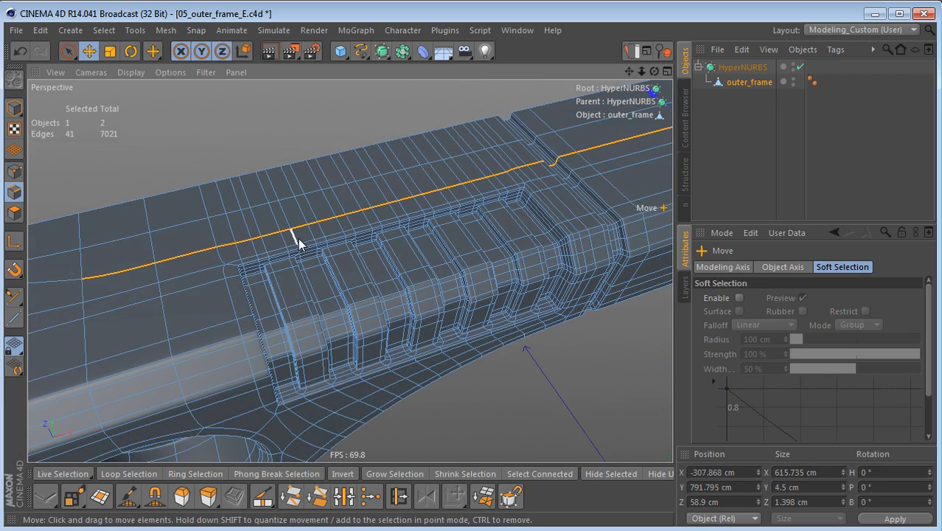
Step: With HyperNURBS off, move the four crosswise top-face edges beside the recess toward the ribs, to X -575.614 cm, and re-enable HyperNURBS
{"action": "key", "text": "q"}
{"action": "middle_click_drag", "start_coordinate": [301, 255], "coordinate": [391, 221], "text": "alt"}
{"action": "left_click", "coordinate": [224, 179]}
{"action": "scroll", "coordinate": [251, 243], "scroll_direction": "up", "scroll_amount": 2}
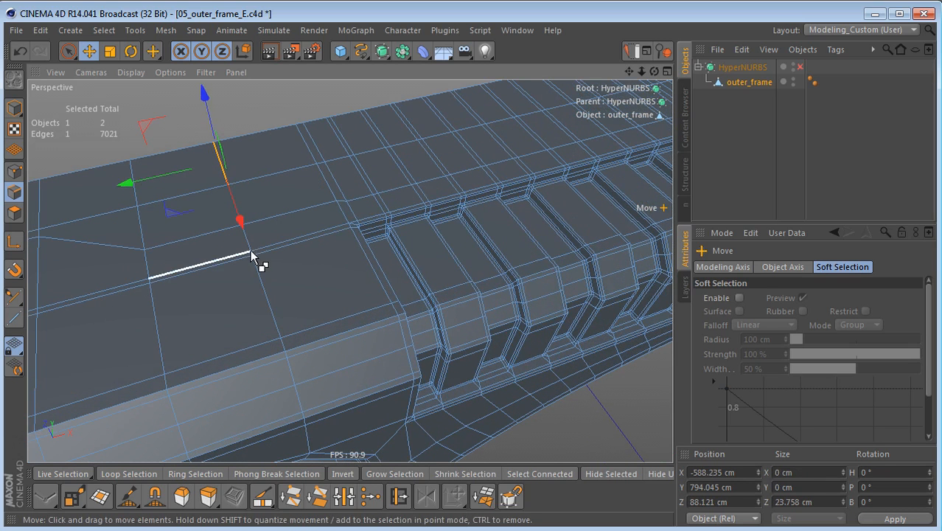
{"action": "left_click", "coordinate": [251, 251], "text": "shift"}
{"action": "left_click_drag", "start_coordinate": [323, 177], "coordinate": [458, 233]}
{"action": "key", "text": "q"}
{"action": "left_click_drag", "start_coordinate": [155, 259], "coordinate": [231, 273], "text": "alt"}
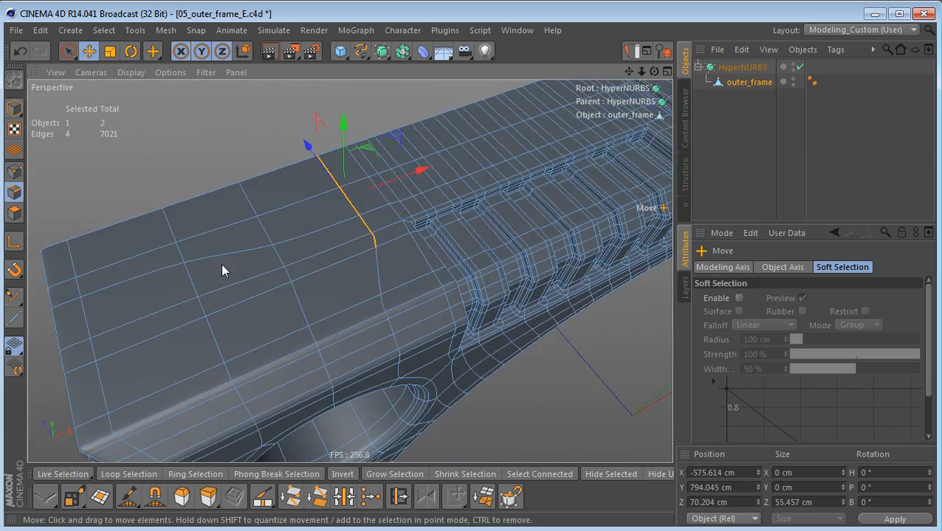
Step: In point mode, nudge the top-face point at the lengthwise edge's bend, between the frame's end and the ribs, slightly toward the far edge
{"action": "key", "text": "Return"}
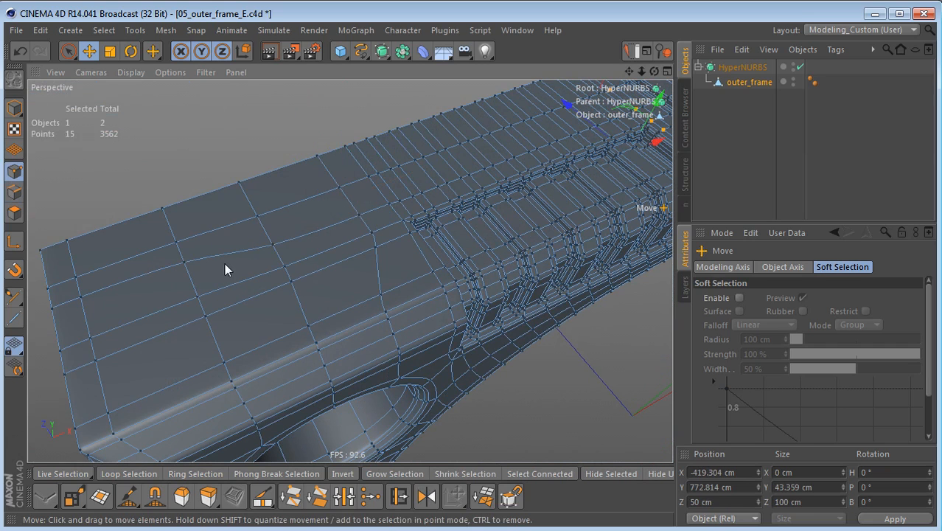
{"action": "left_click", "coordinate": [272, 245]}
{"action": "left_click_drag", "start_coordinate": [241, 189], "coordinate": [234, 180]}
{"action": "scroll", "coordinate": [328, 259], "scroll_direction": "down", "scroll_amount": 3}
{"action": "left_click_drag", "start_coordinate": [335, 264], "coordinate": [315, 236], "text": "alt"}
Step: Select the HyperNURBS object, bring the whole frame into view and render the perspective view to check the smoothed surface
{"action": "left_click", "coordinate": [758, 68]}
{"action": "left_click_drag", "start_coordinate": [451, 206], "coordinate": [473, 193], "text": "alt"}
{"action": "left_click_drag", "start_coordinate": [421, 210], "coordinate": [379, 167], "text": "alt"}
{"action": "scroll", "coordinate": [294, 221], "scroll_direction": "down", "scroll_amount": 5}
{"action": "mouse_move", "coordinate": [299, 221]}
{"action": "left_mouse_down", "text": "alt"}
{"action": "mouse_move", "coordinate": [331, 229]}
{"action": "mouse_move", "coordinate": [323, 200]}
{"action": "mouse_move", "coordinate": [317, 235]}
{"action": "mouse_move", "coordinate": [308, 237]}
{"action": "left_mouse_up", "text": "alt"}
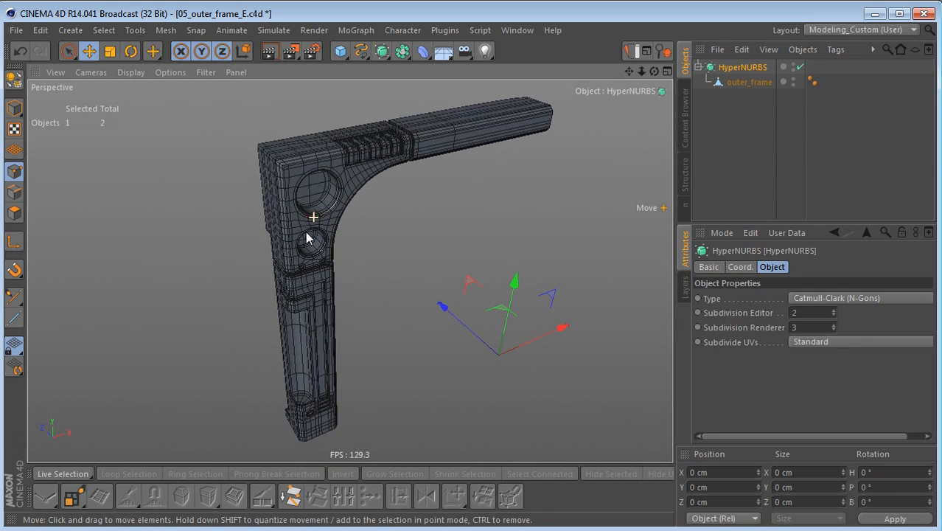
{"action": "key", "text": "ctrl+r"}
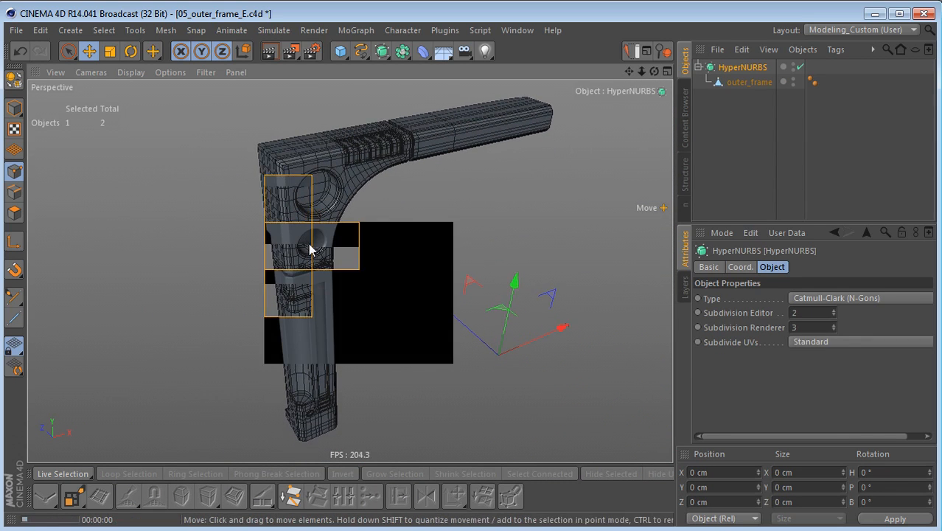